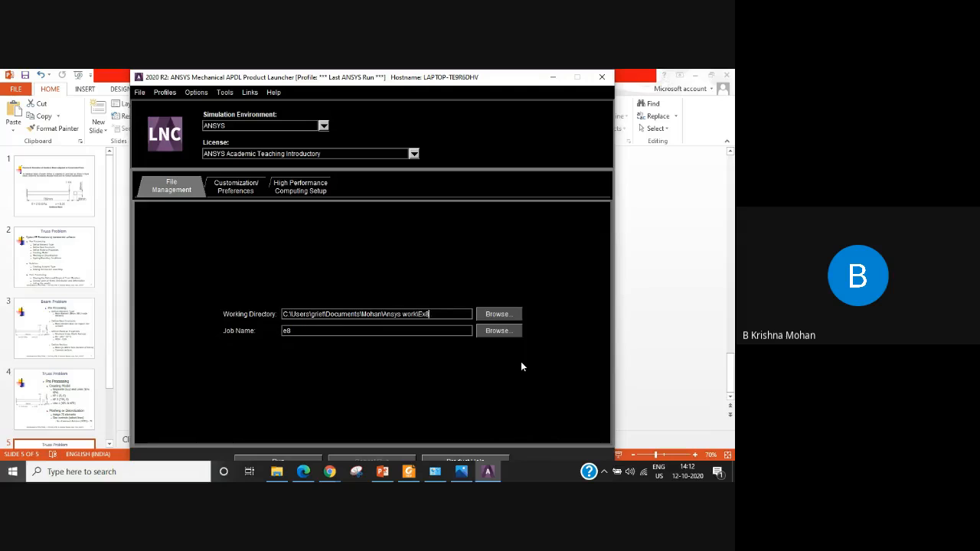
# Set the launcher's working directory to the Ex8 CB folder and the job name to Ex8CB, and launch, agreeing to create the directory.
pyautogui.write('CE')
pyautogui.moveTo(298, 333); pyautogui.dragTo(277, 333)
pyautogui.write('Ex8CB')
pyautogui.moveTo(493, 83); pyautogui.dragTo(493, 85)
pyautogui.moveTo(501, 80)
pyautogui.mouseDown()
pyautogui.moveTo(501, 70)
pyautogui.moveTo(502, 79)
pyautogui.mouseUp()
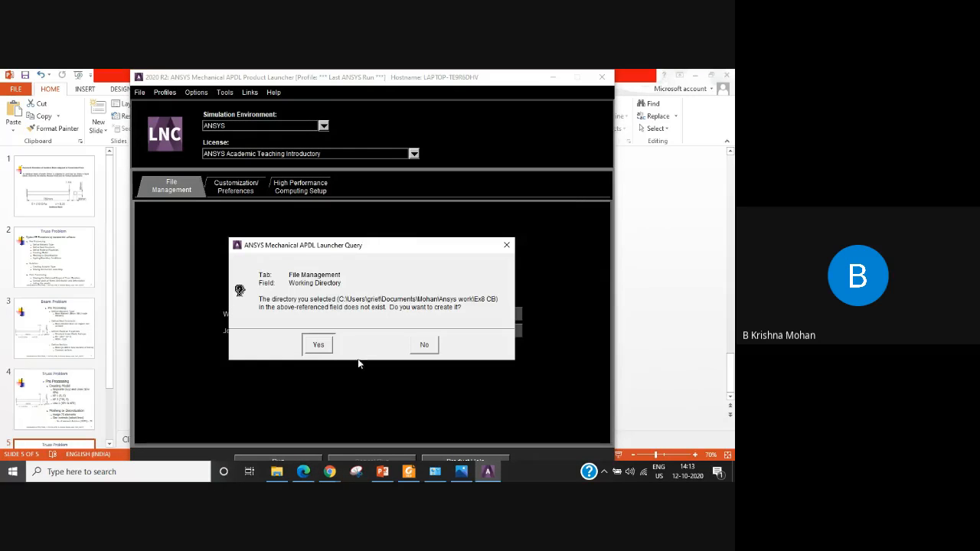
pyautogui.click(317, 346)
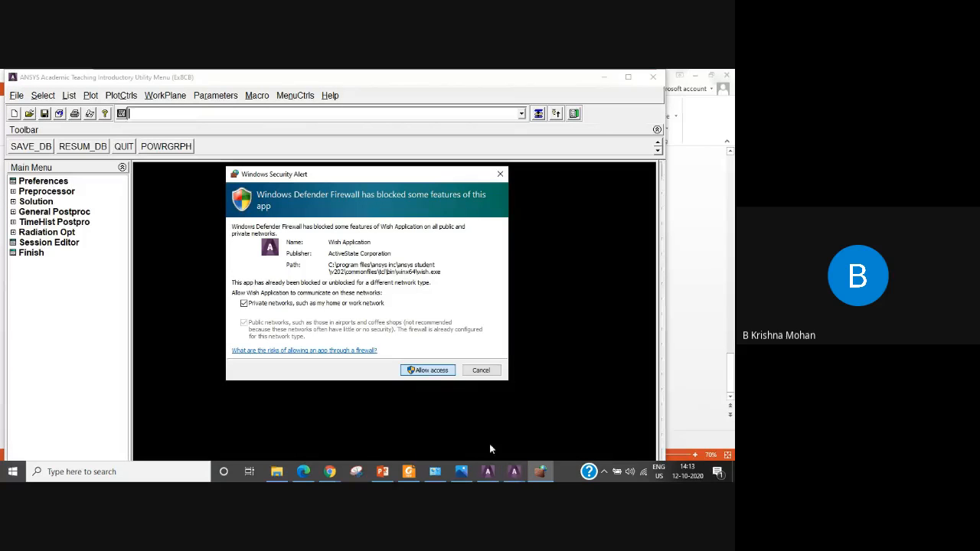
# Maximize the new analysis window and filter the interface preferences to the Structural discipline.
pyautogui.click(512, 478)
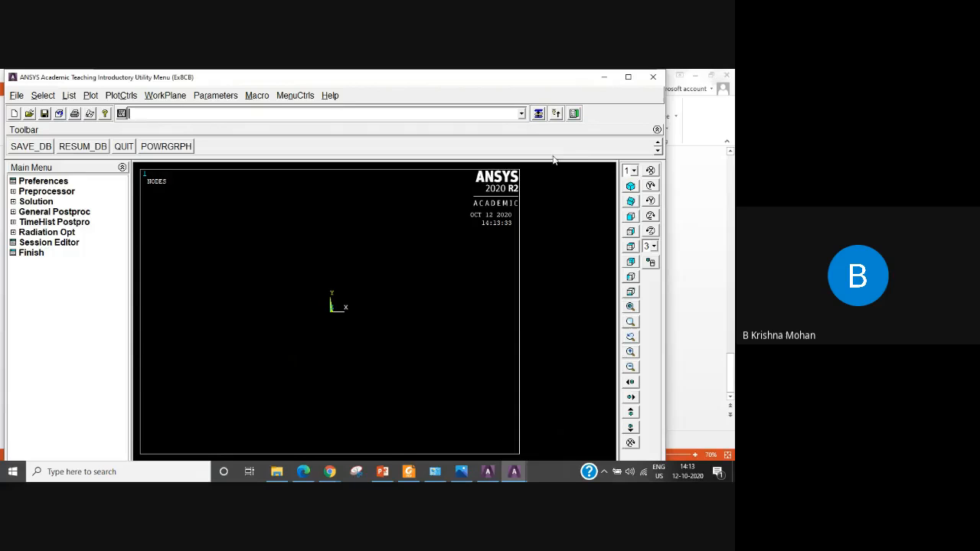
pyautogui.click(627, 78)
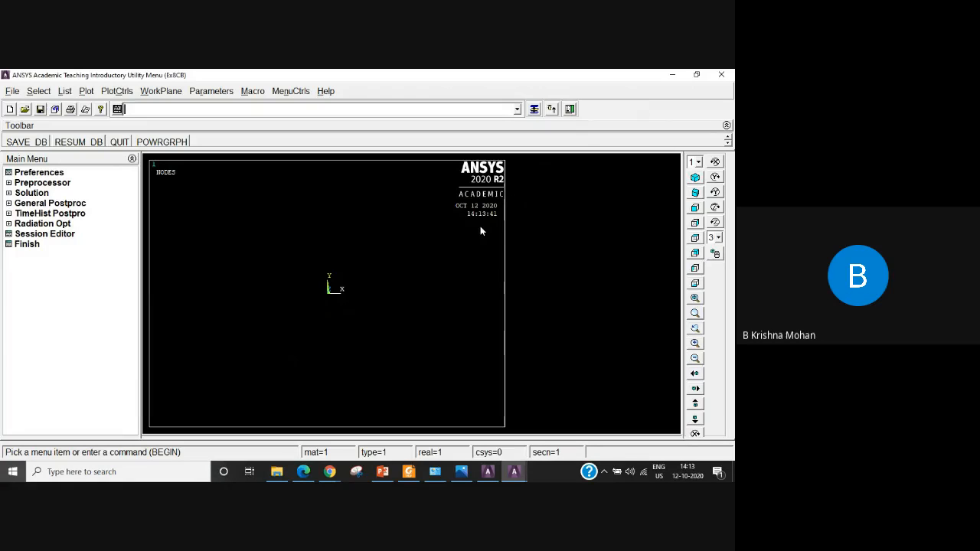
pyautogui.click(44, 175)
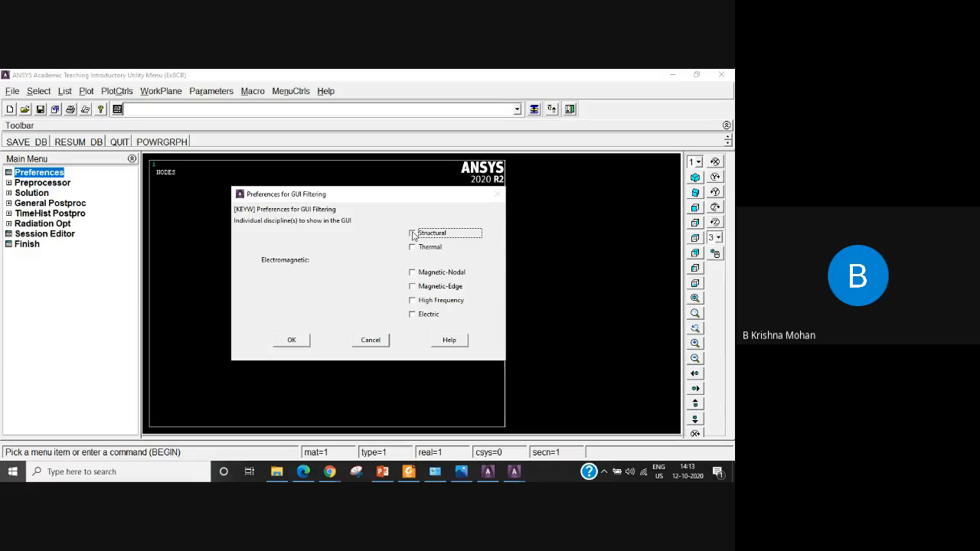
pyautogui.click(294, 343)
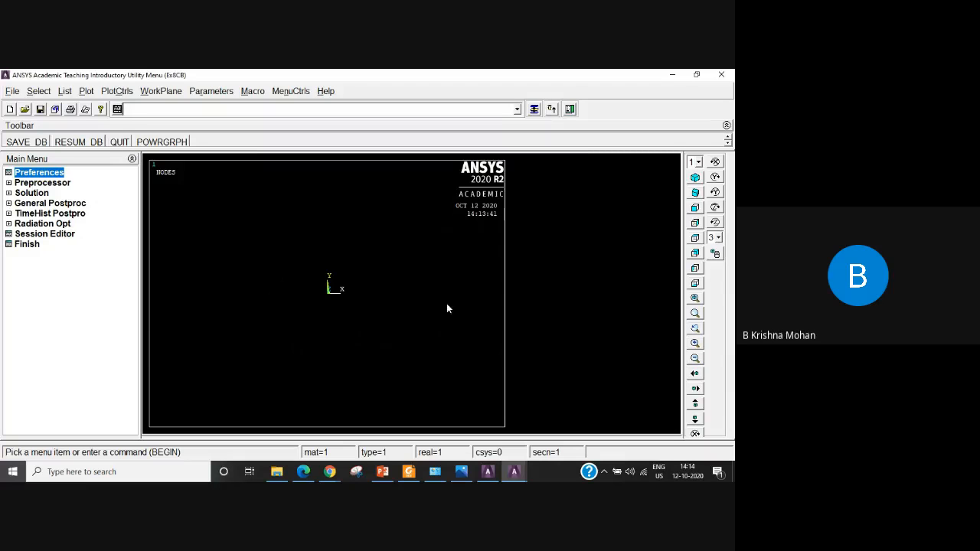
# Add the Beam 2 node 188 element as element type reference number 1.
pyautogui.click(8, 183)
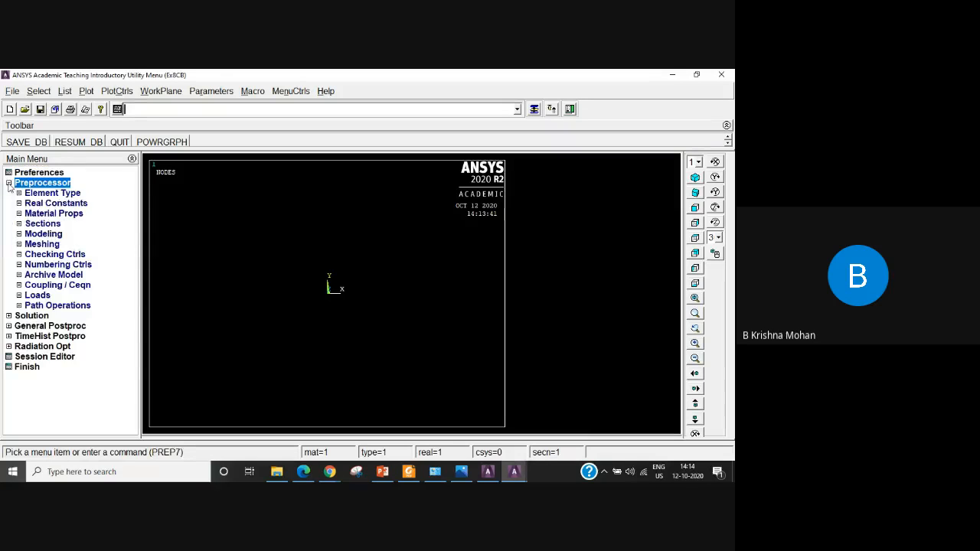
pyautogui.click(47, 196)
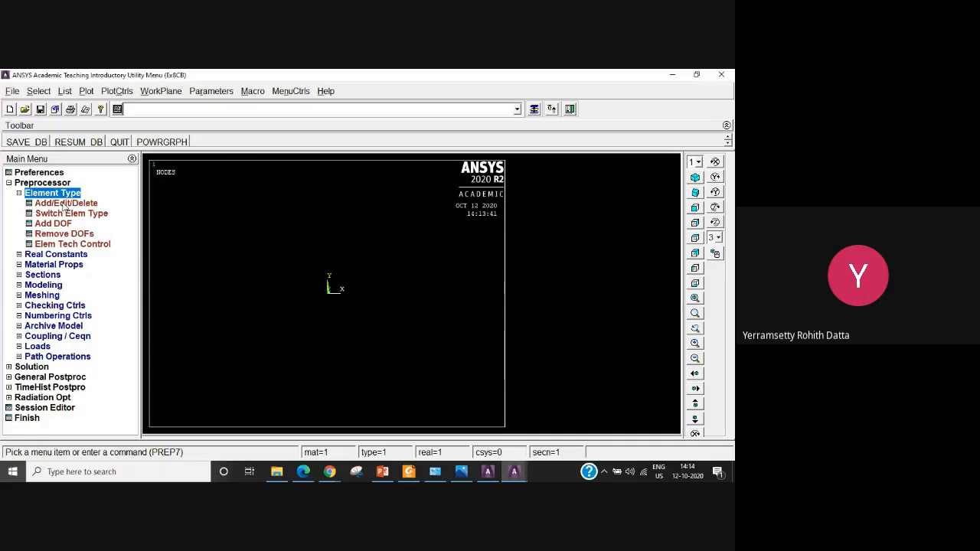
pyautogui.click(65, 204)
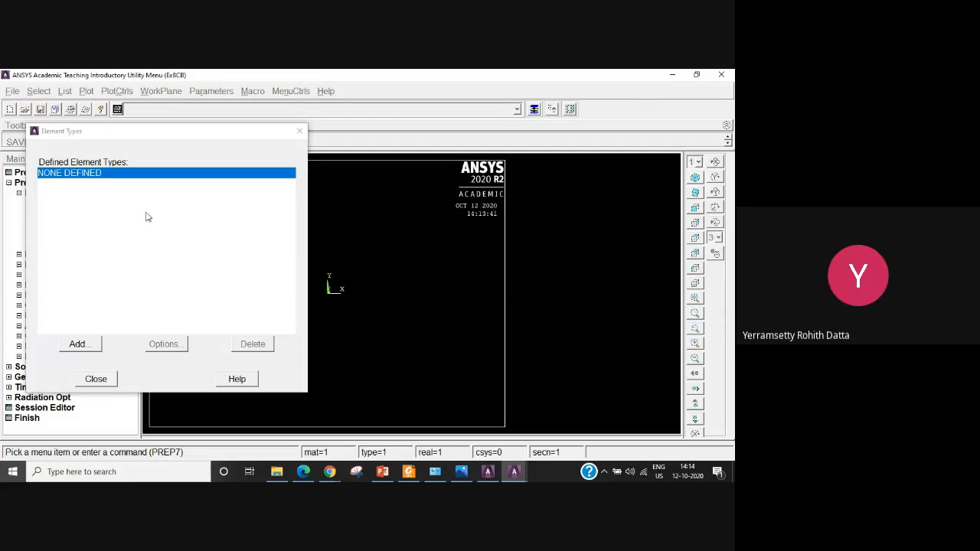
pyautogui.click(78, 344)
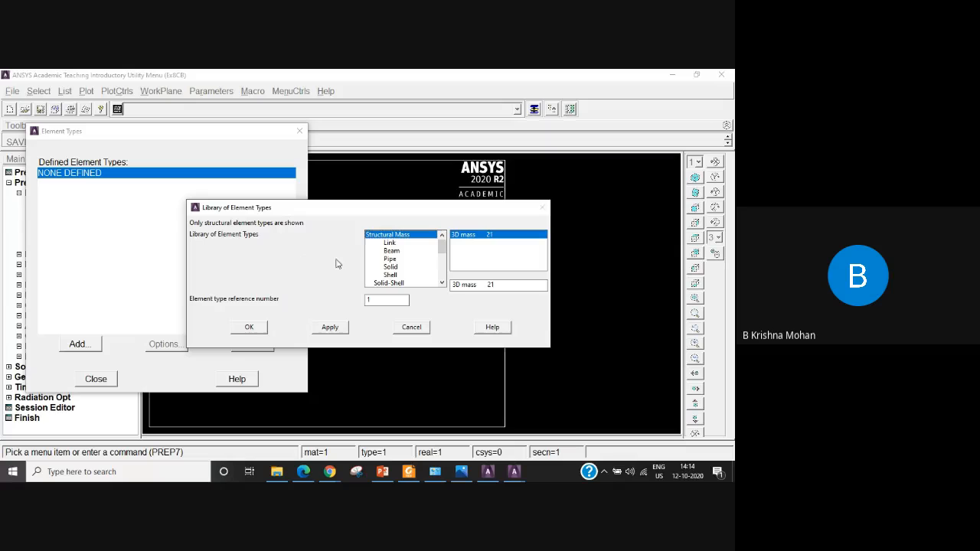
pyautogui.click(392, 252)
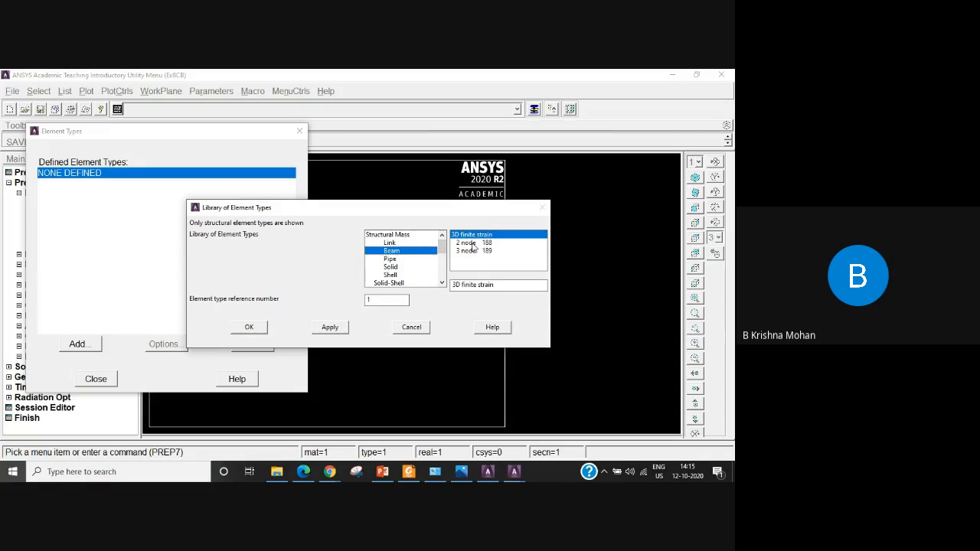
pyautogui.click(473, 243)
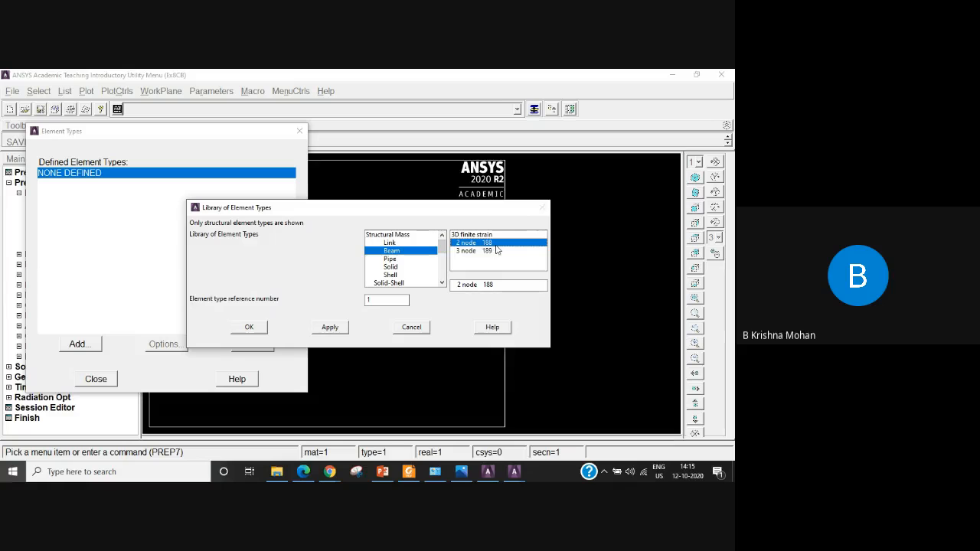
pyautogui.click(247, 330)
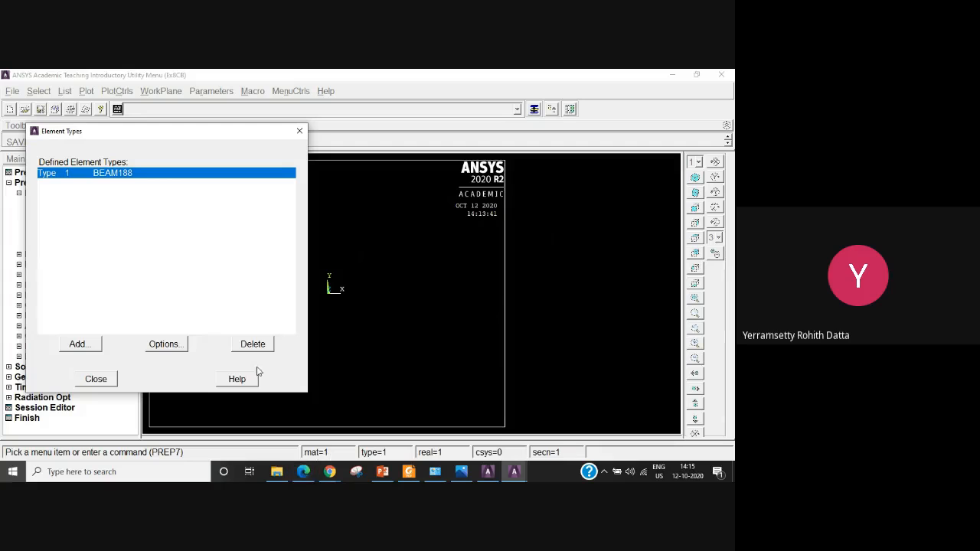
pyautogui.click(95, 379)
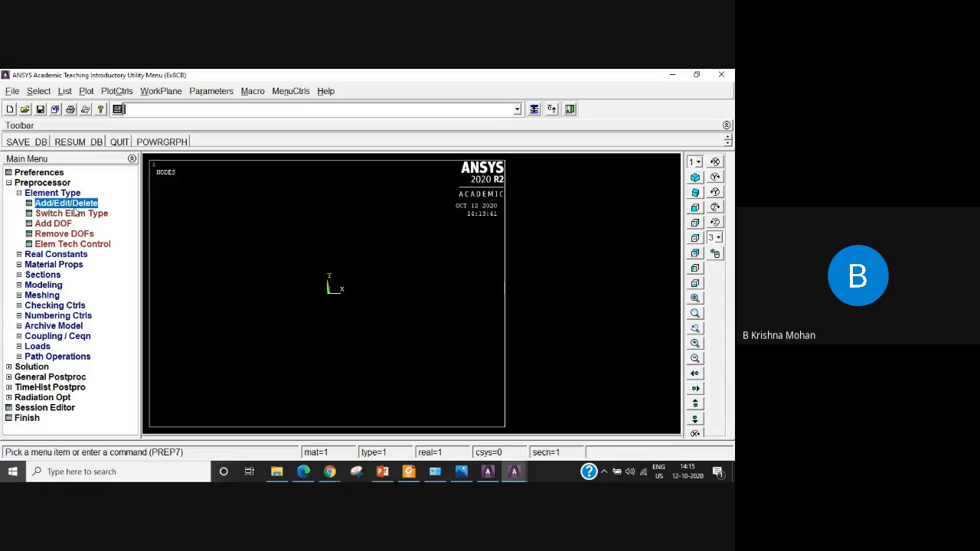
pyautogui.click(19, 194)
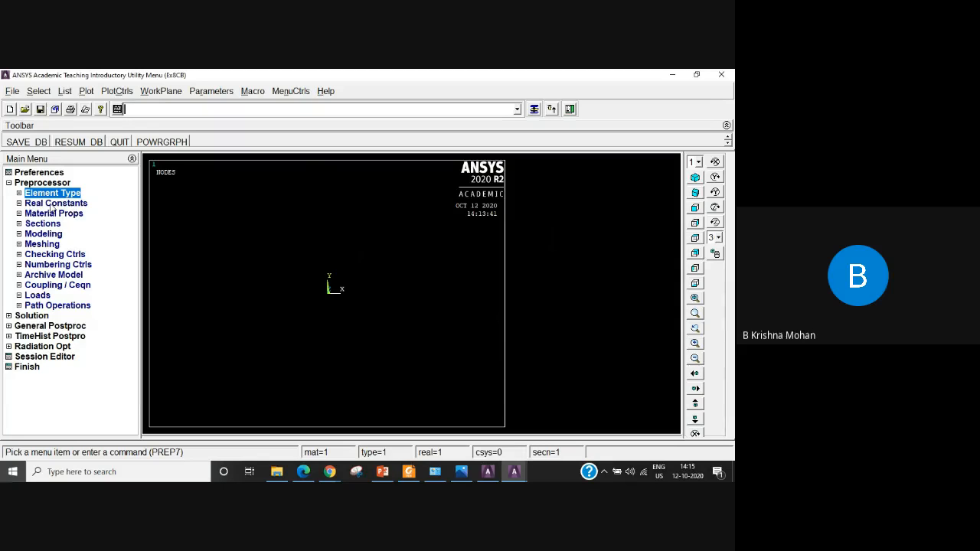
# Try to add a real constant set for the BEAM188 element type.
pyautogui.click(62, 204)
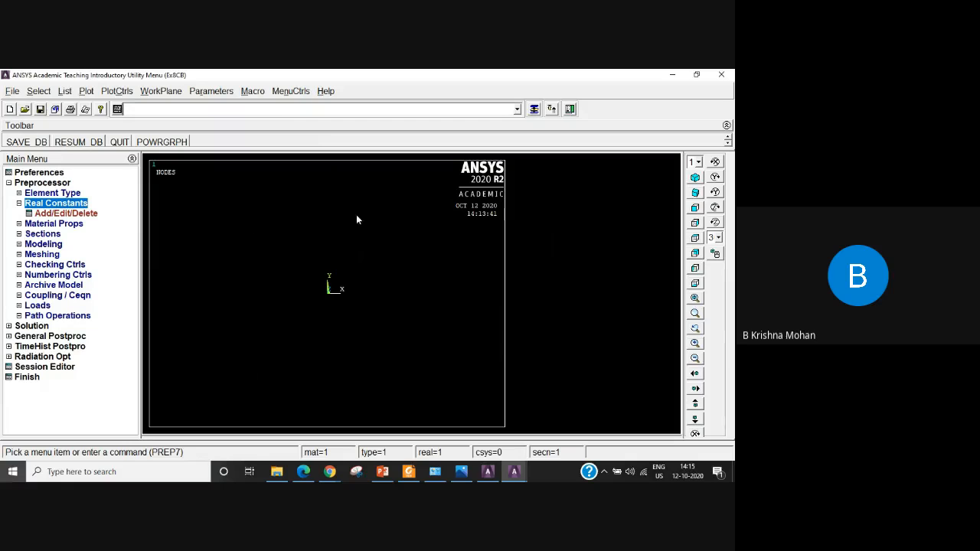
pyautogui.click(48, 215)
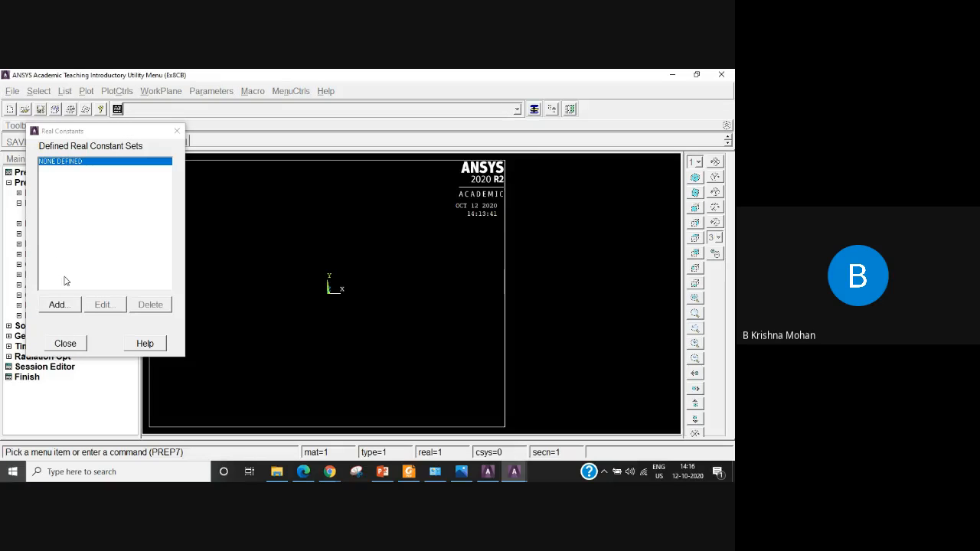
pyautogui.click(59, 305)
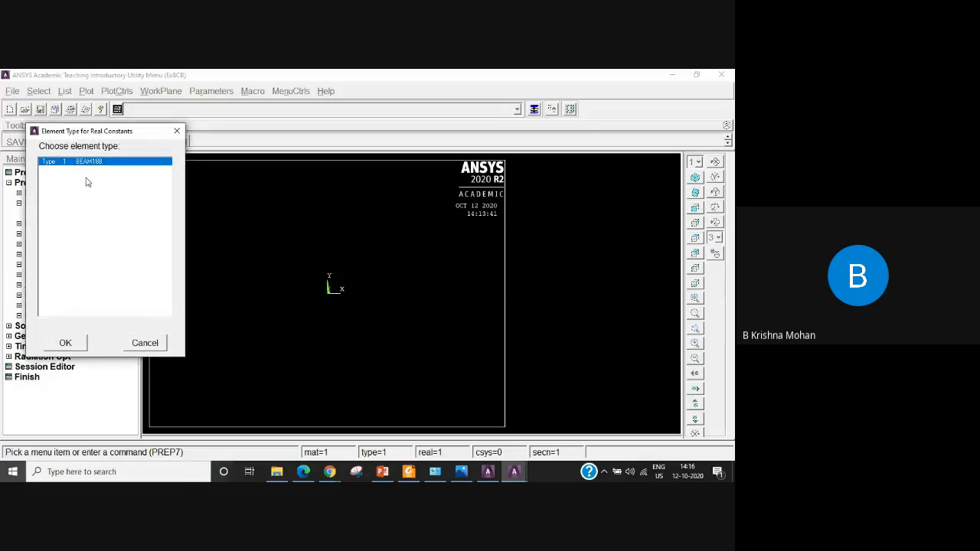
pyautogui.click(67, 343)
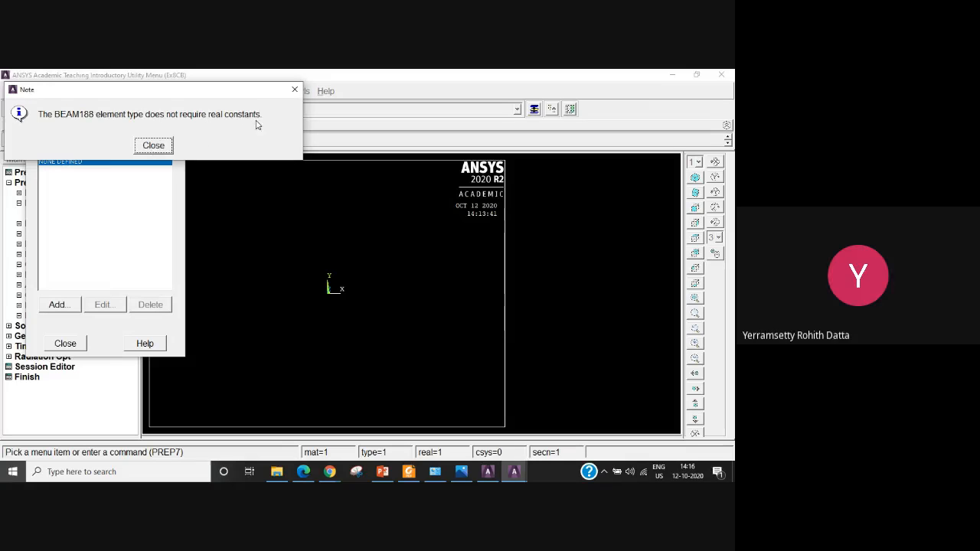
pyautogui.click(154, 146)
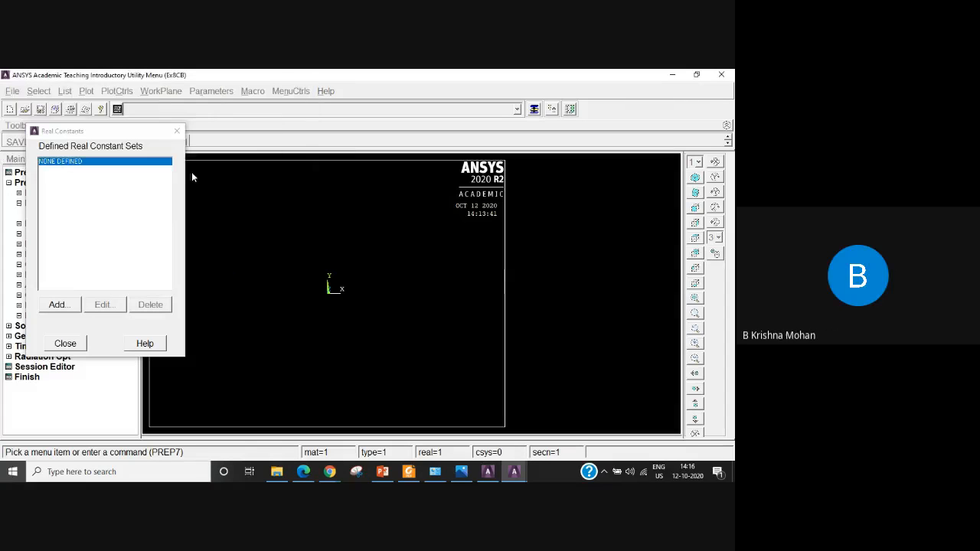
pyautogui.click(65, 344)
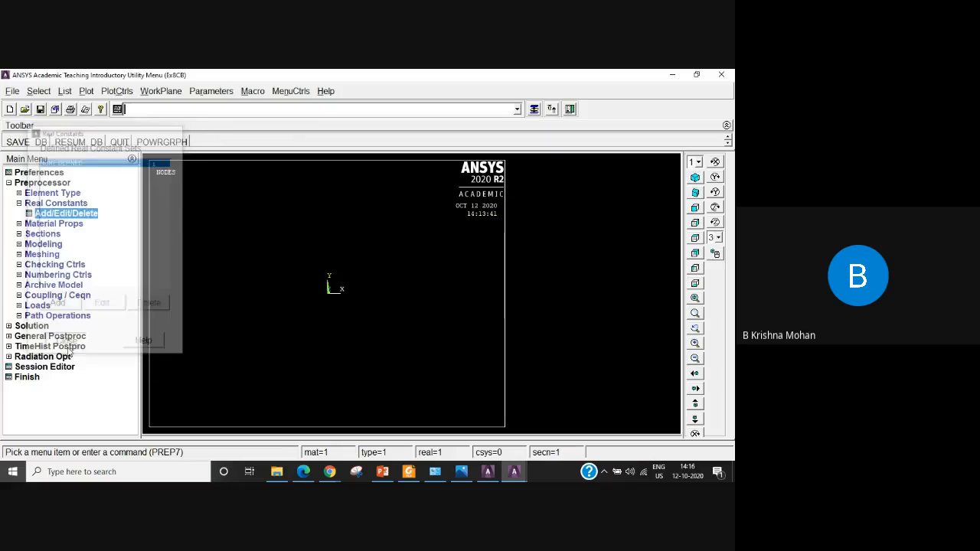
pyautogui.click(19, 203)
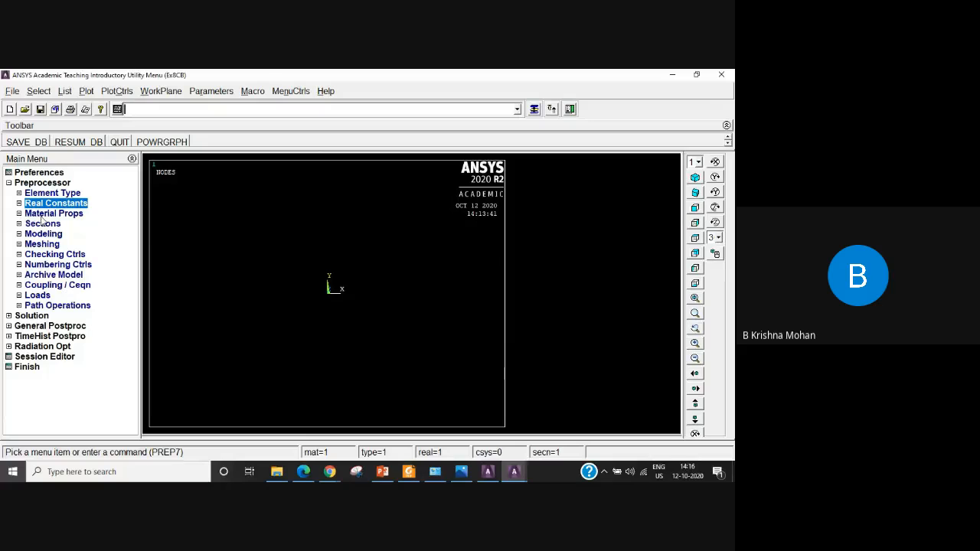
# Open the Structural, Linear, Elastic, Isotropic properties for material model number 1.
pyautogui.click(49, 214)
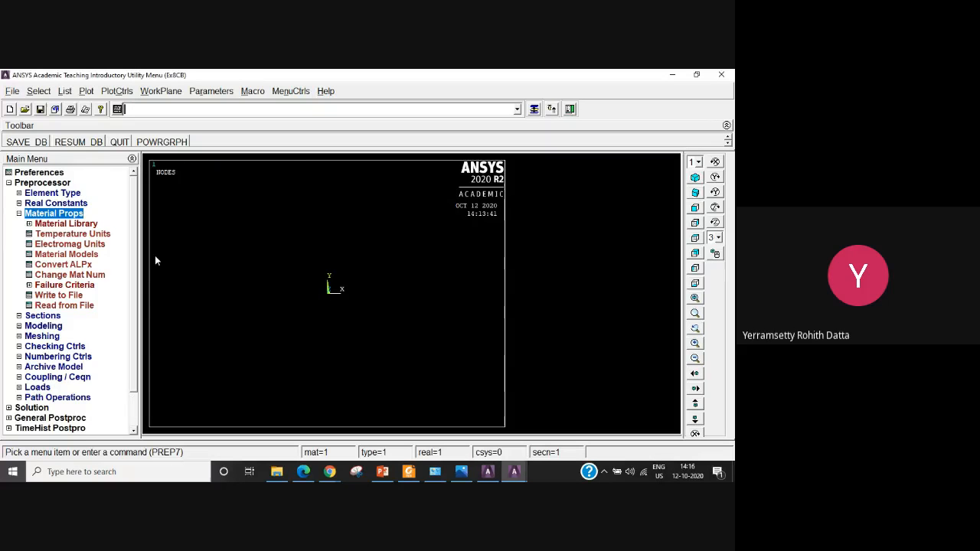
pyautogui.click(76, 255)
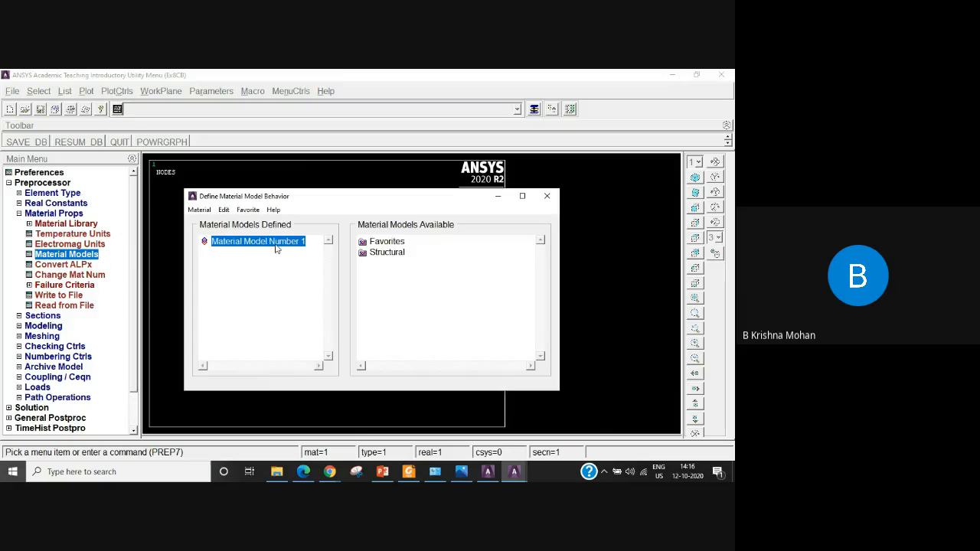
pyautogui.doubleClick(395, 253)
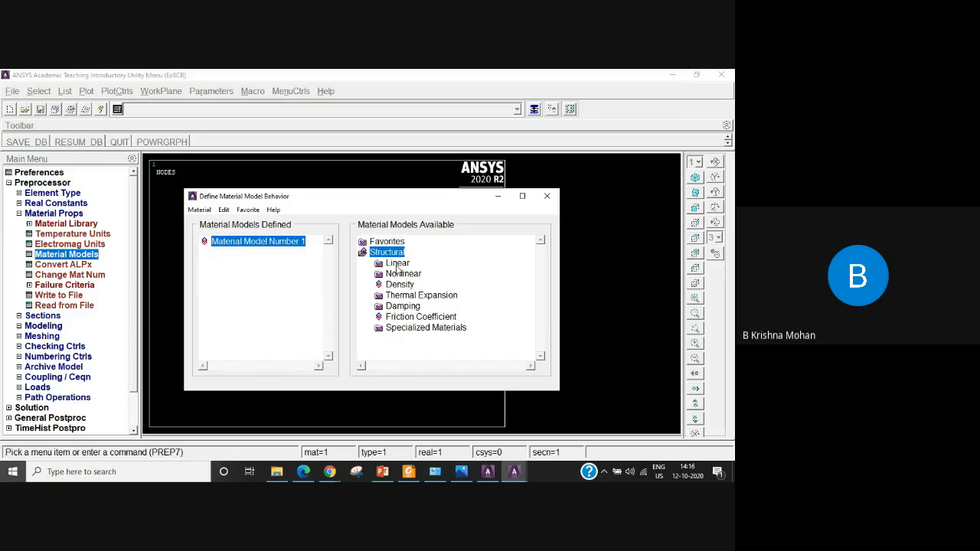
pyautogui.doubleClick(397, 265)
pyautogui.doubleClick(414, 275)
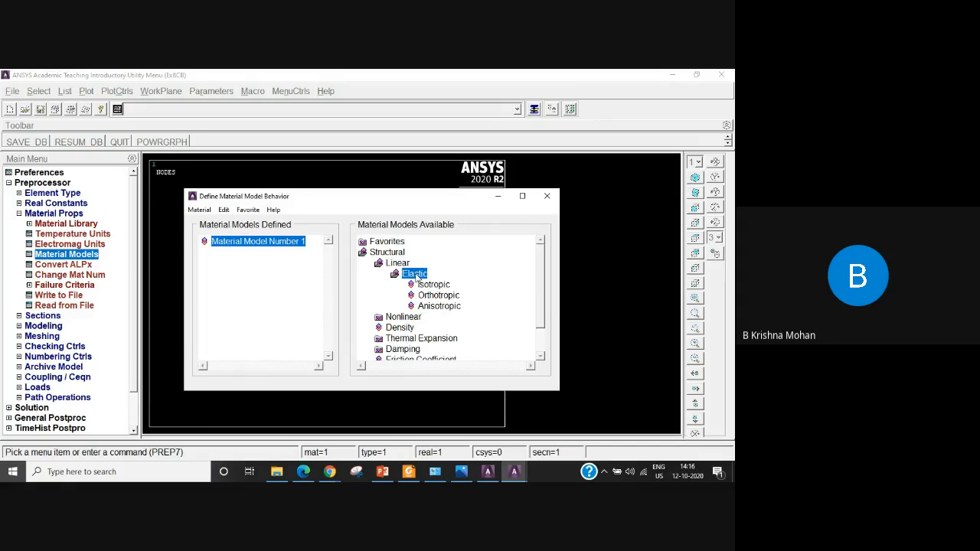
pyautogui.doubleClick(433, 285)
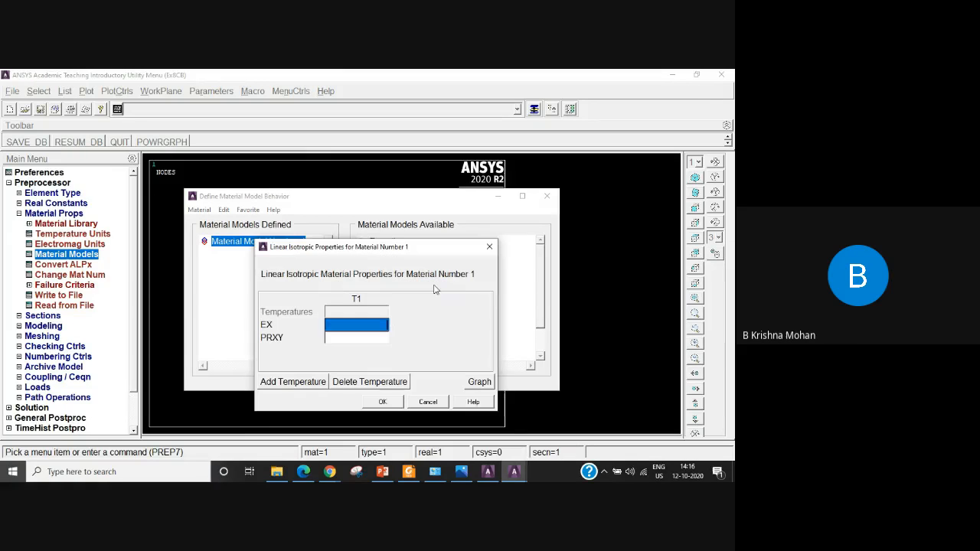
# Set EX to 210e3 and PRXY to 0.2 for the isotropic material, and close the material model definition.
pyautogui.click(354, 328)
pyautogui.write('210e3')
pyautogui.click(354, 341)
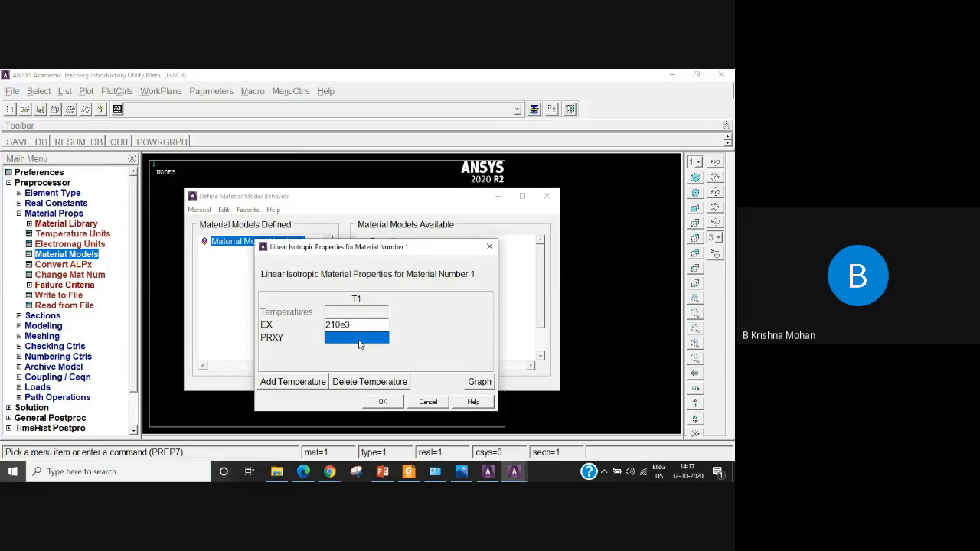
pyautogui.write('0')
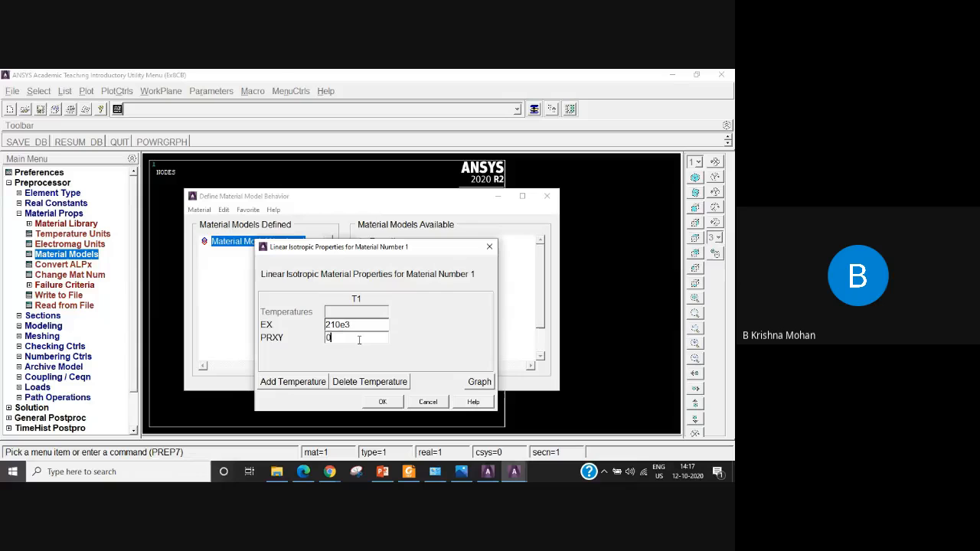
pyautogui.write('.25')
pyautogui.click(390, 403)
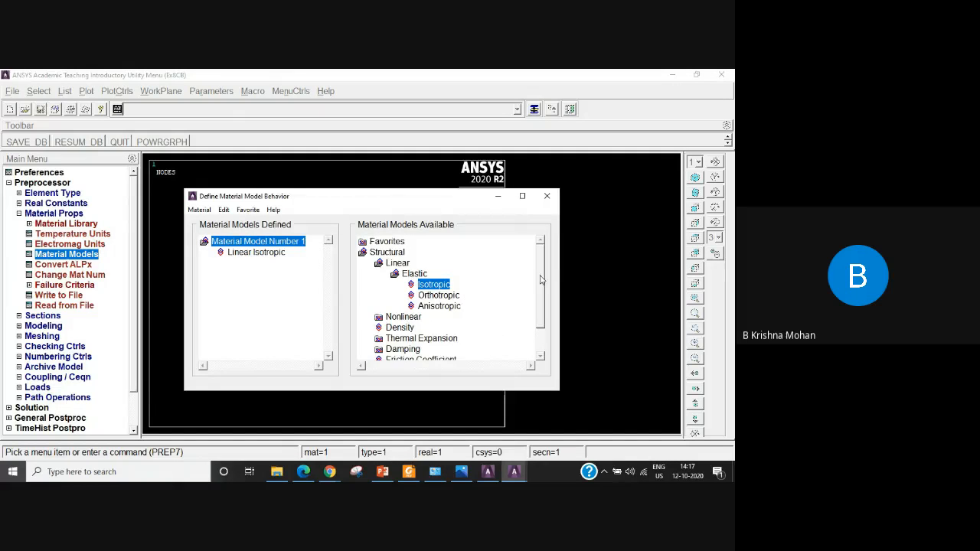
pyautogui.moveTo(539, 281); pyautogui.dragTo(539, 302)
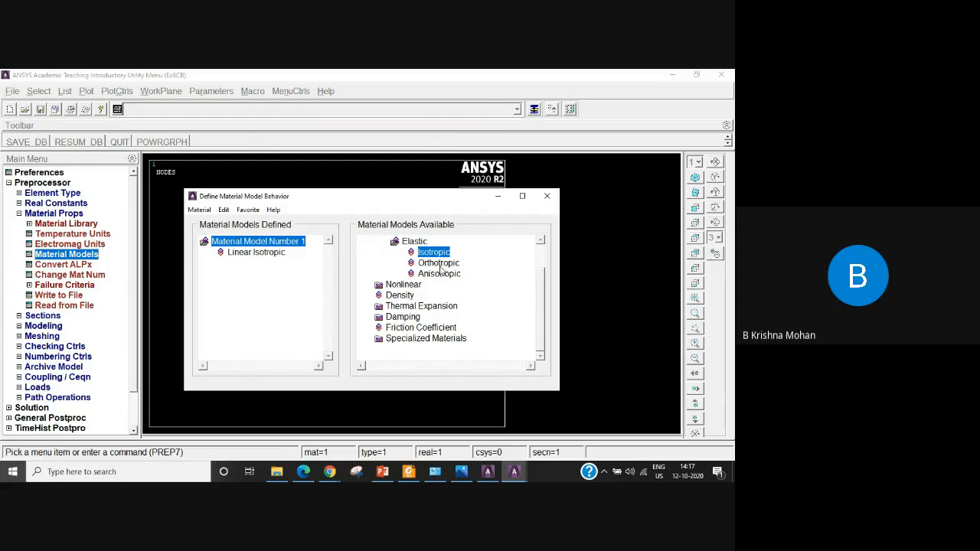
pyautogui.click(19, 215)
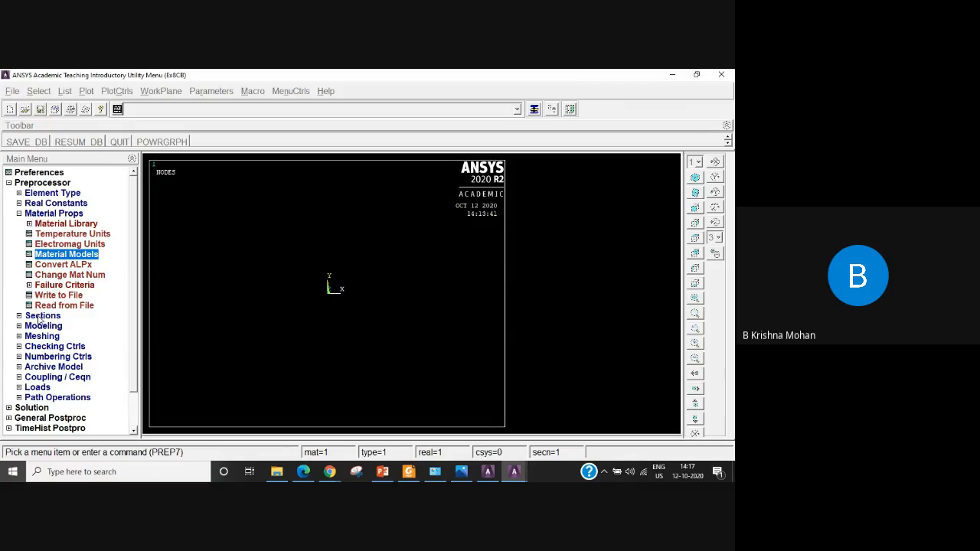
pyautogui.click(534, 112)
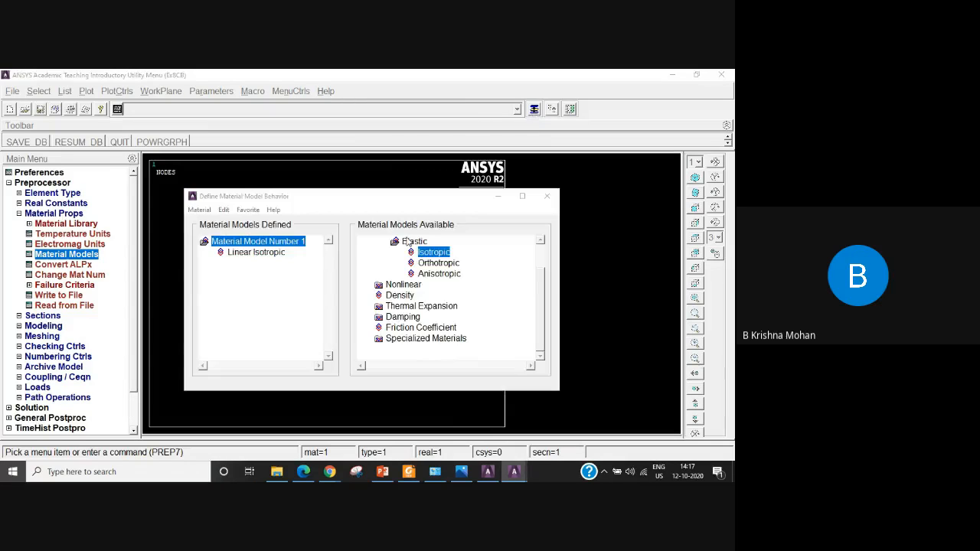
pyautogui.click(547, 198)
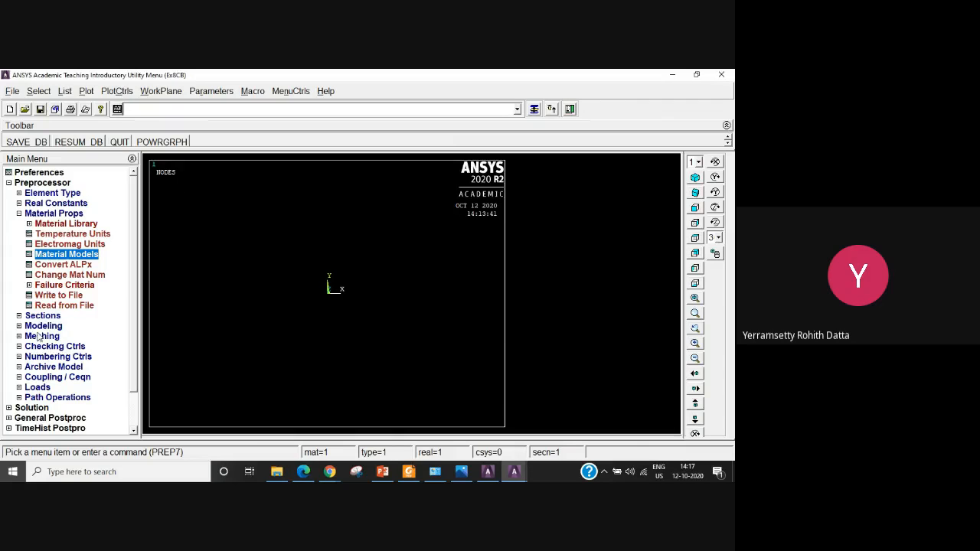
pyautogui.click(19, 213)
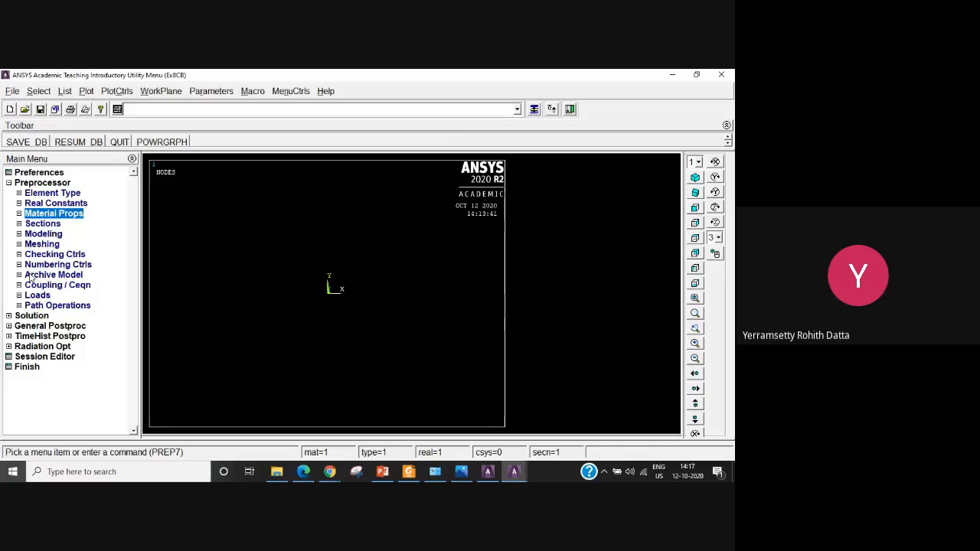
# Start a common beam section definition with ID 1 and choose the solid rectangle sub-type.
pyautogui.click(45, 224)
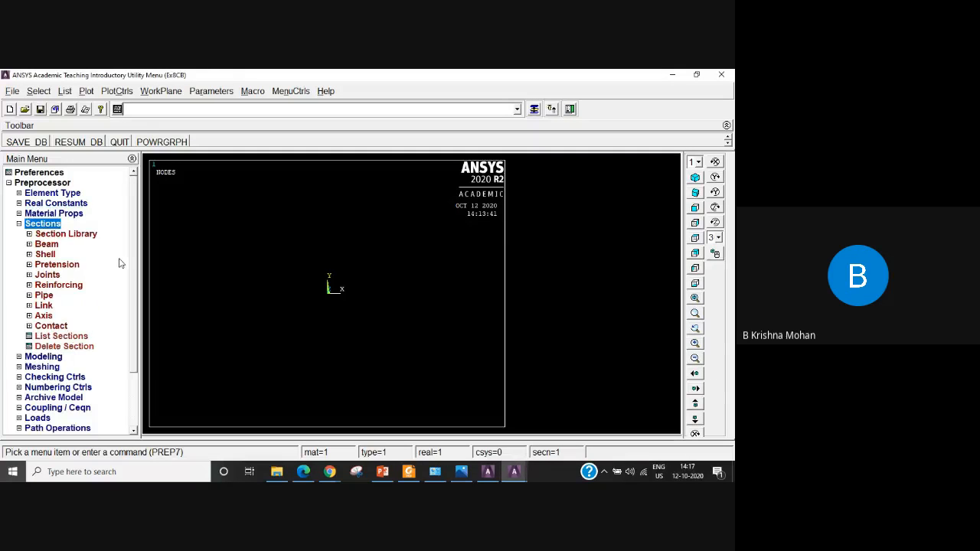
pyautogui.click(46, 244)
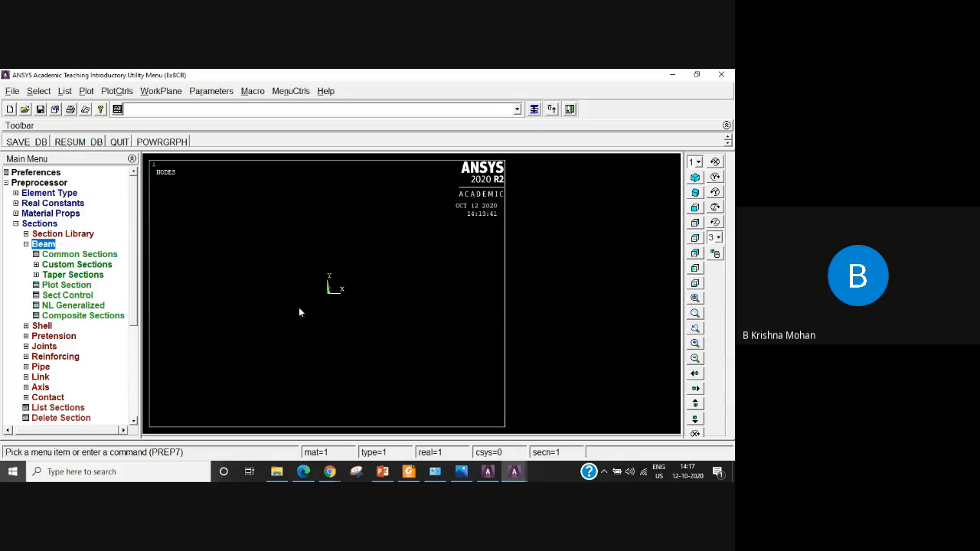
pyautogui.doubleClick(73, 255)
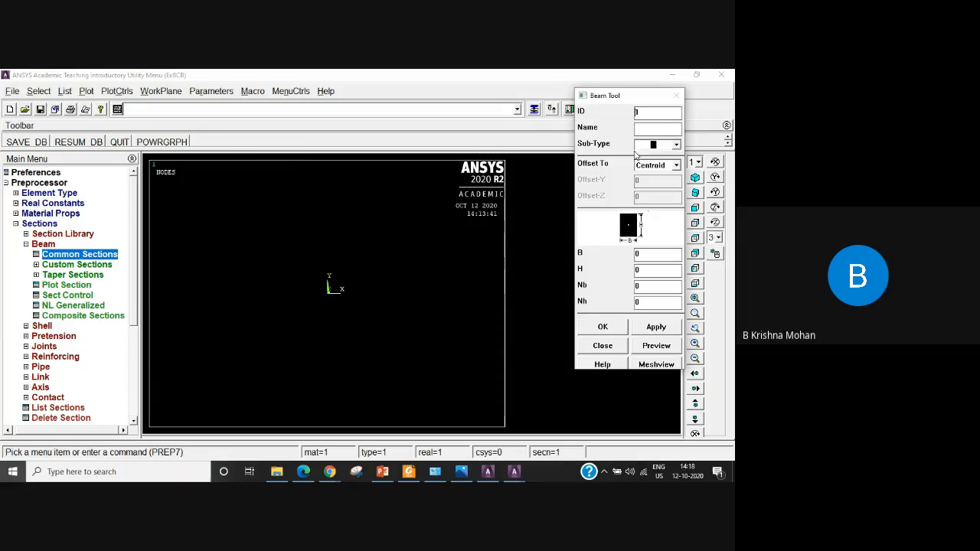
pyautogui.click(677, 146)
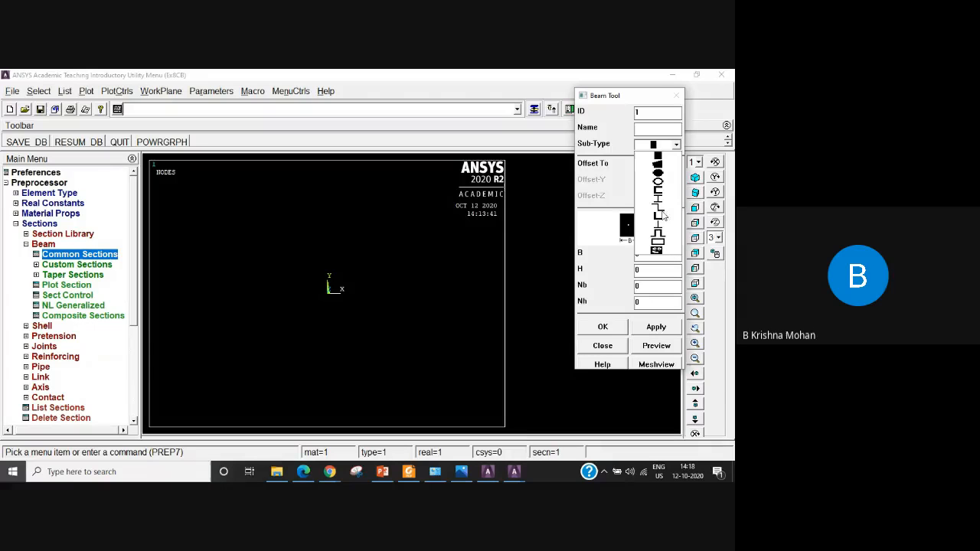
pyautogui.click(657, 157)
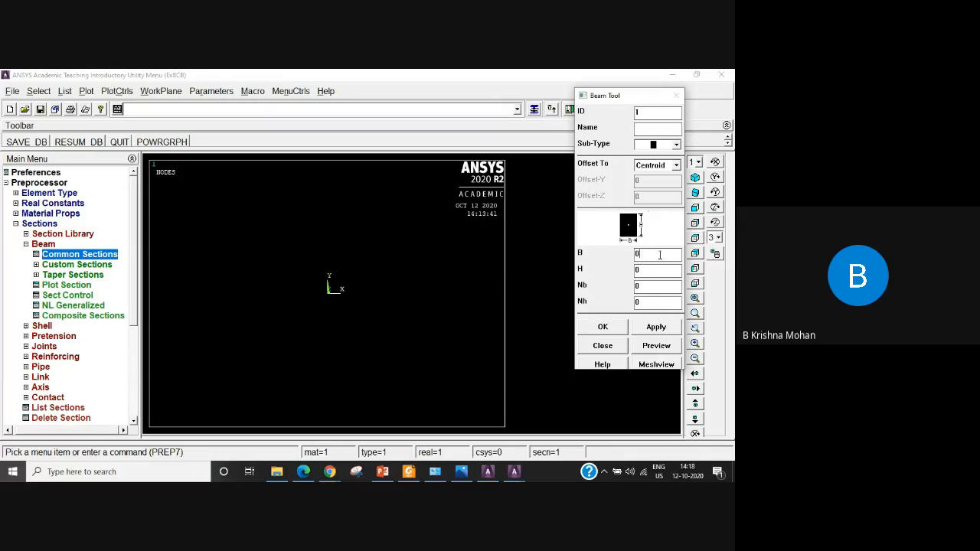
# Set the rectangular section's B and H to 50, preview the section and close the Beam Tool.
pyautogui.doubleClick(645, 254)
pyautogui.write('5')
pyautogui.moveTo(646, 271); pyautogui.dragTo(633, 272)
pyautogui.write('50')
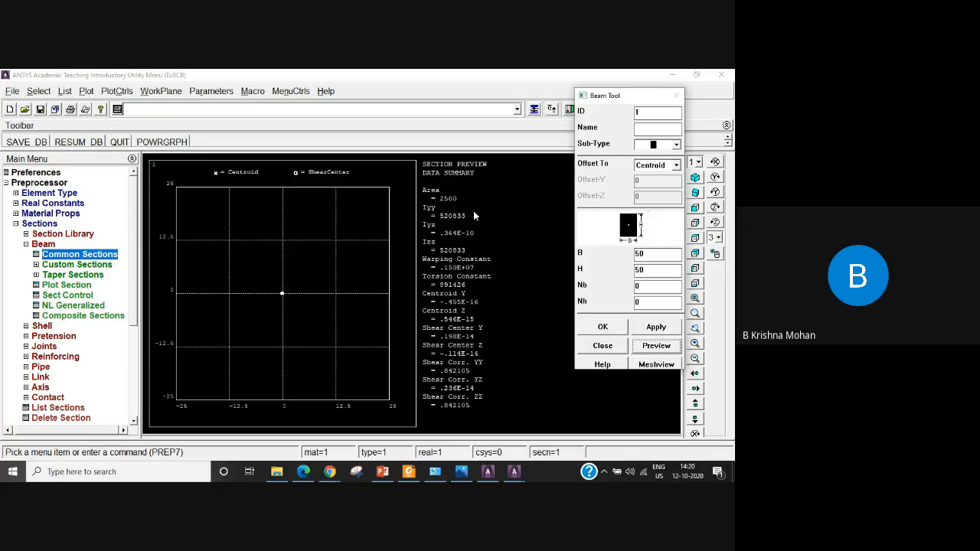
pyautogui.click(602, 346)
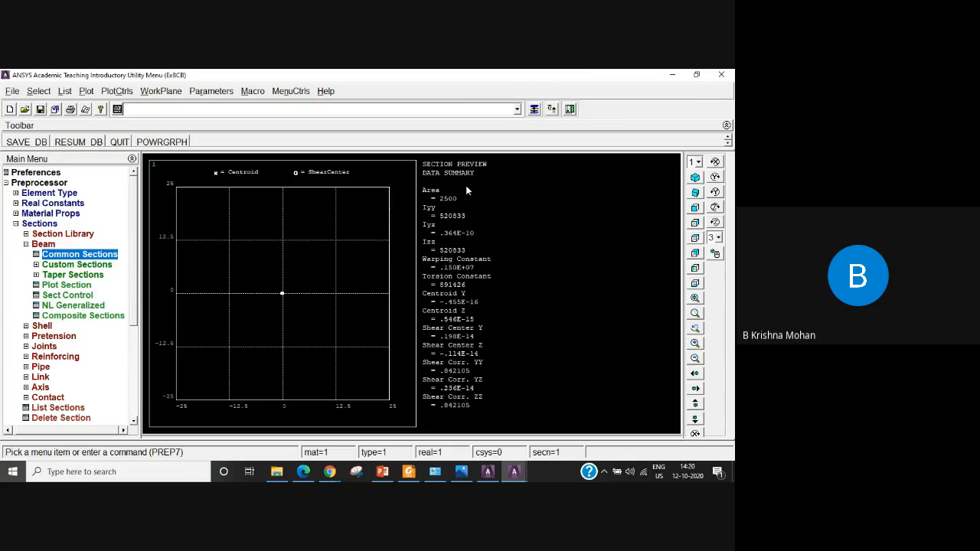
# Replot the graphics area to clear the section preview, and collapse the section options.
pyautogui.click(87, 93)
pyautogui.click(105, 109)
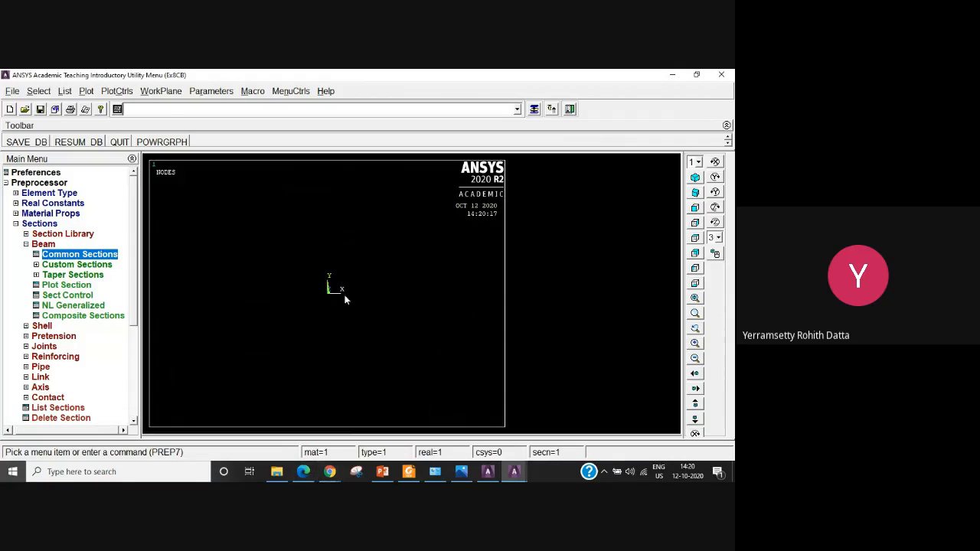
pyautogui.click(25, 243)
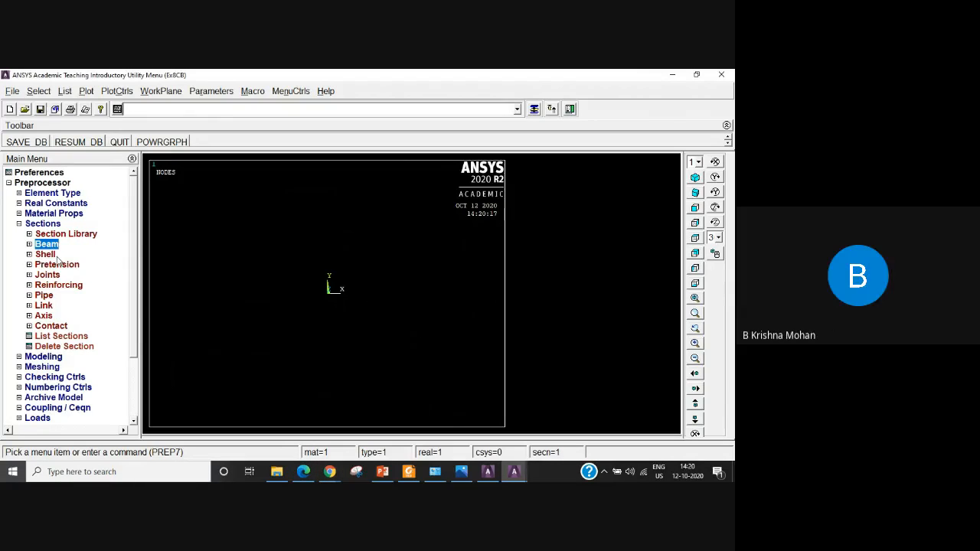
pyautogui.click(19, 223)
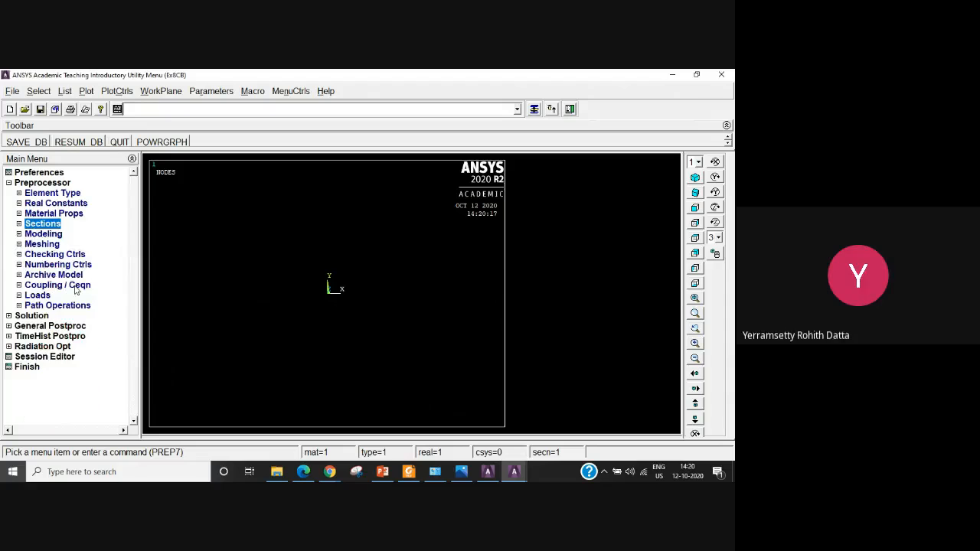
# Create keypoint 1 at 0, 0, 0 in the active coordinate system.
pyautogui.click(50, 234)
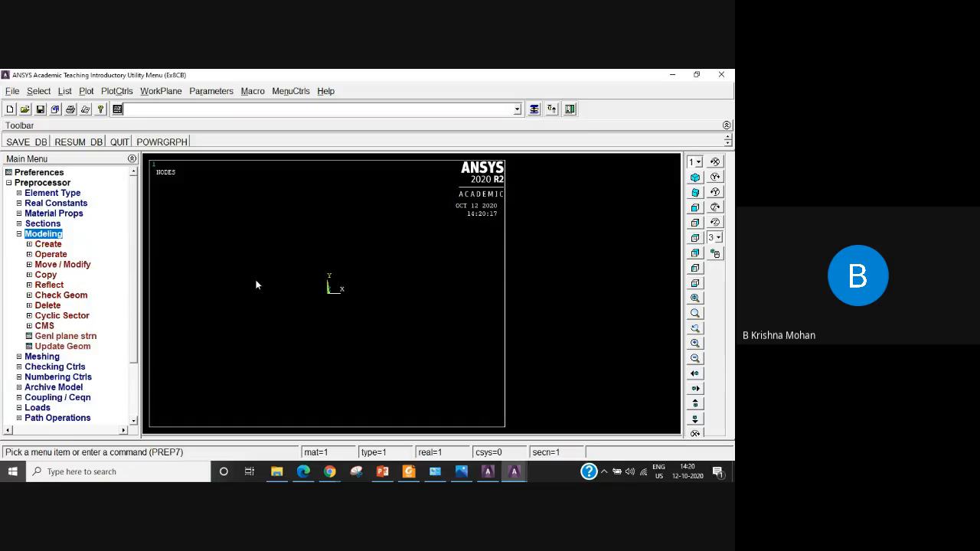
pyautogui.click(53, 247)
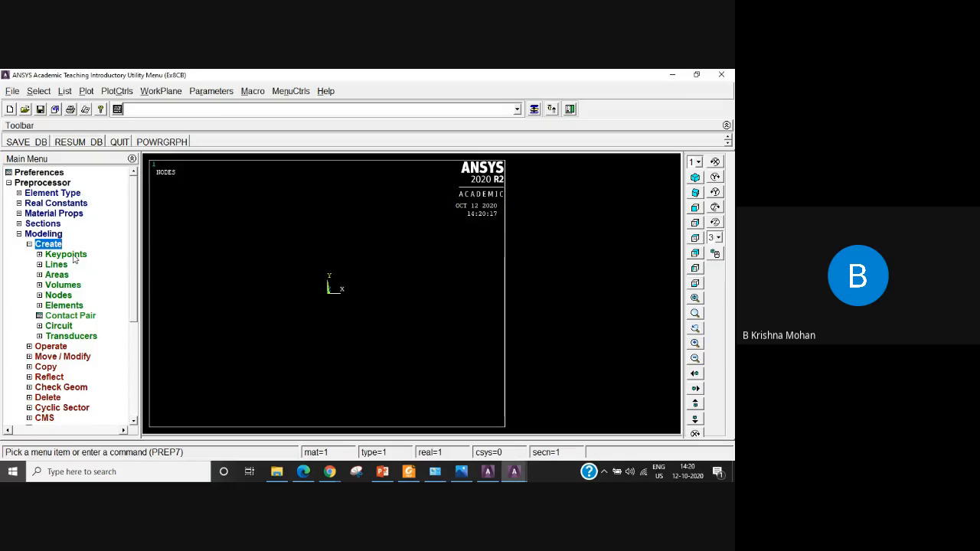
pyautogui.click(73, 257)
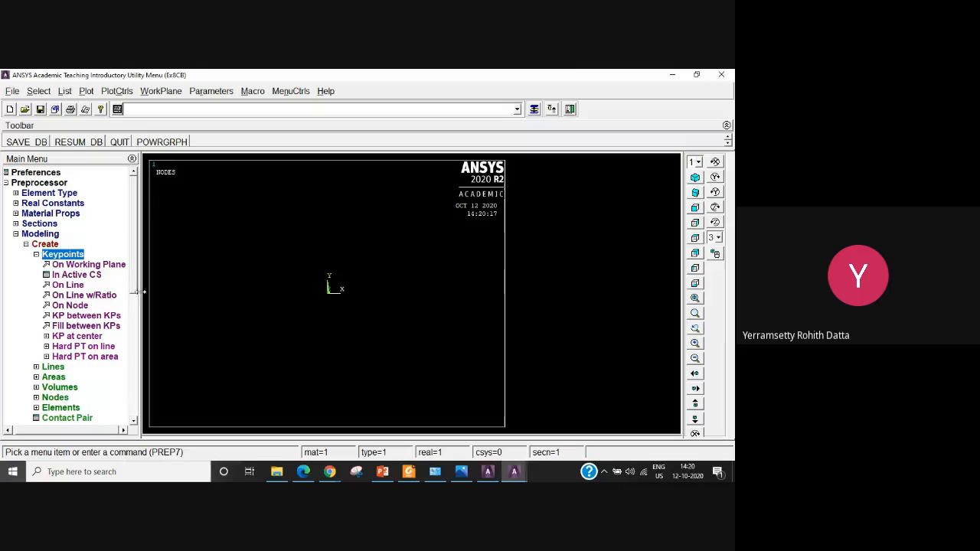
pyautogui.click(78, 274)
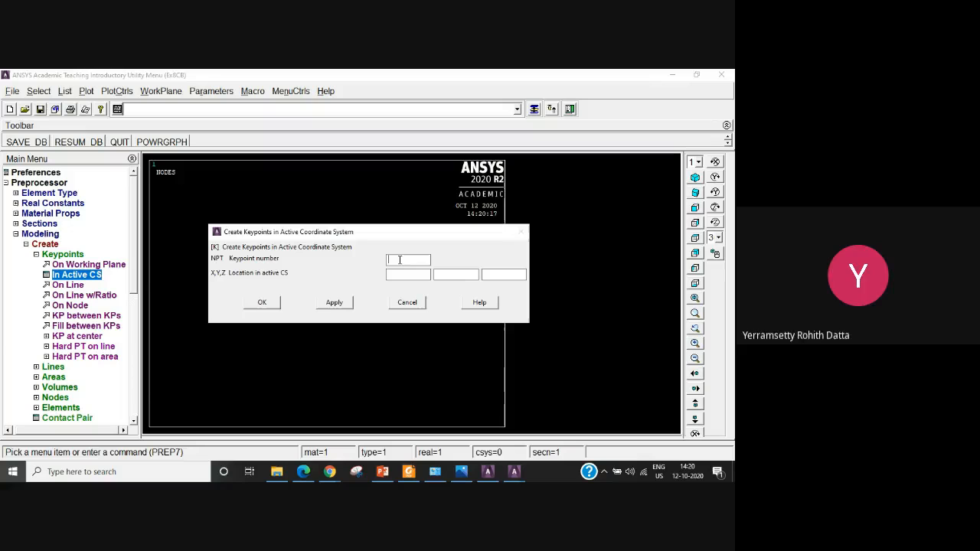
pyautogui.write('1')
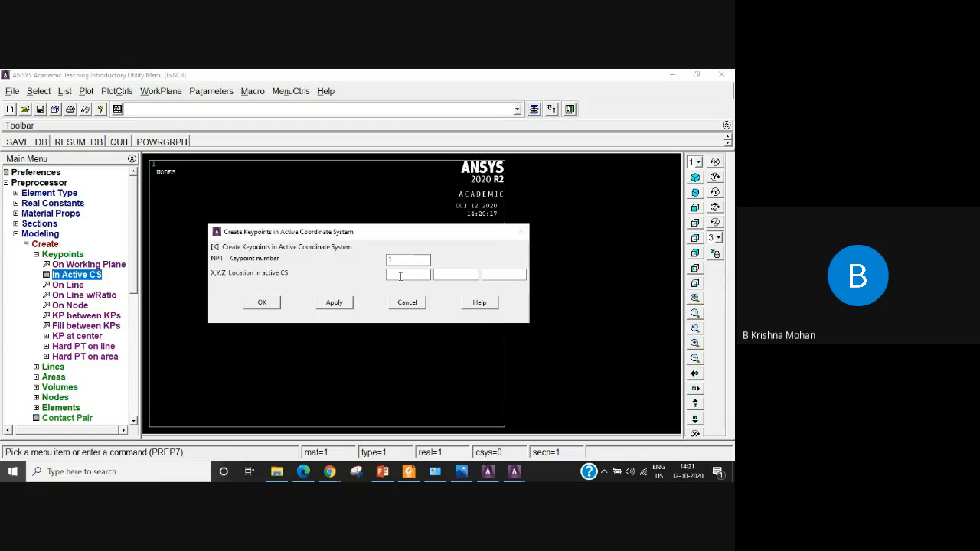
pyautogui.write('0')
pyautogui.click(437, 274)
pyautogui.click(335, 303)
# Create keypoint 2 at X 750, Y 0, Z 0 in the active coordinate system and finish keypoint creation.
pyautogui.moveTo(397, 260); pyautogui.dragTo(387, 261)
pyautogui.click(396, 262)
pyautogui.moveTo(414, 276); pyautogui.dragTo(364, 273)
pyautogui.write('750')
pyautogui.click(498, 277)
pyautogui.write('0')
pyautogui.click(261, 303)
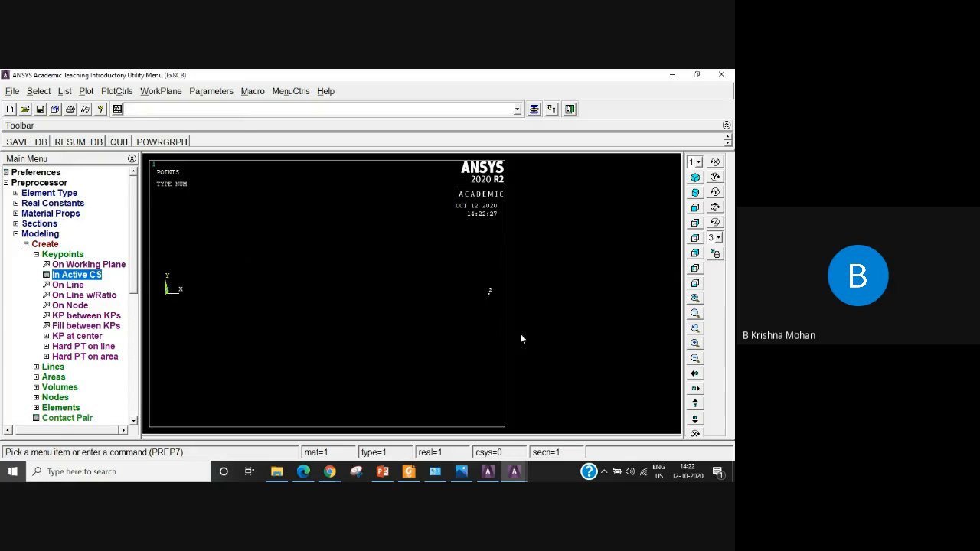
# List the coordinates of all keypoints to check them, and close the listing.
pyautogui.click(65, 92)
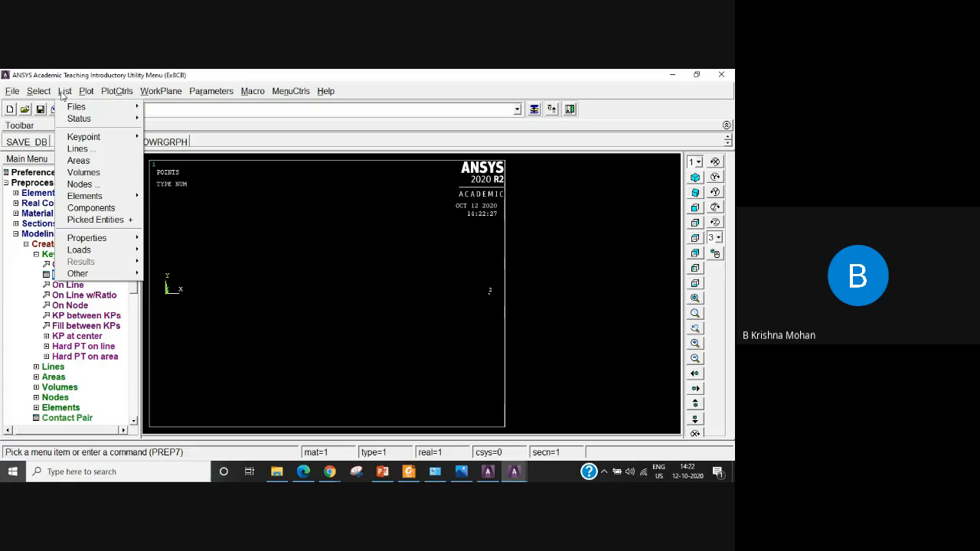
pyautogui.moveTo(77, 141)
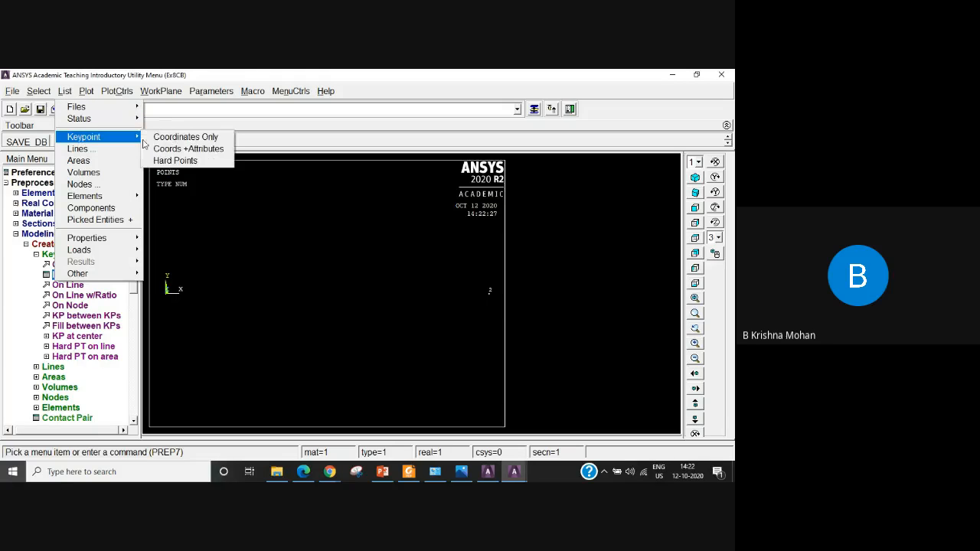
pyautogui.click(192, 140)
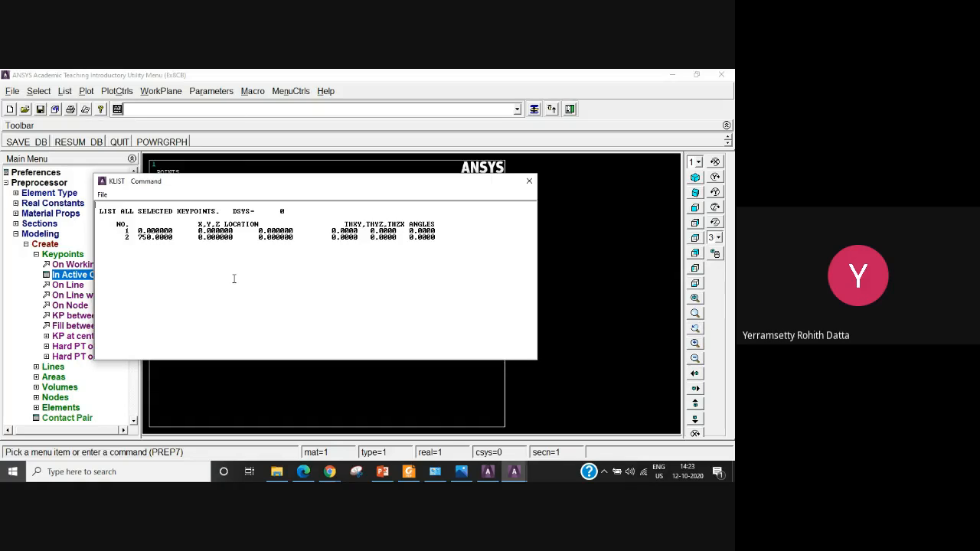
pyautogui.click(529, 182)
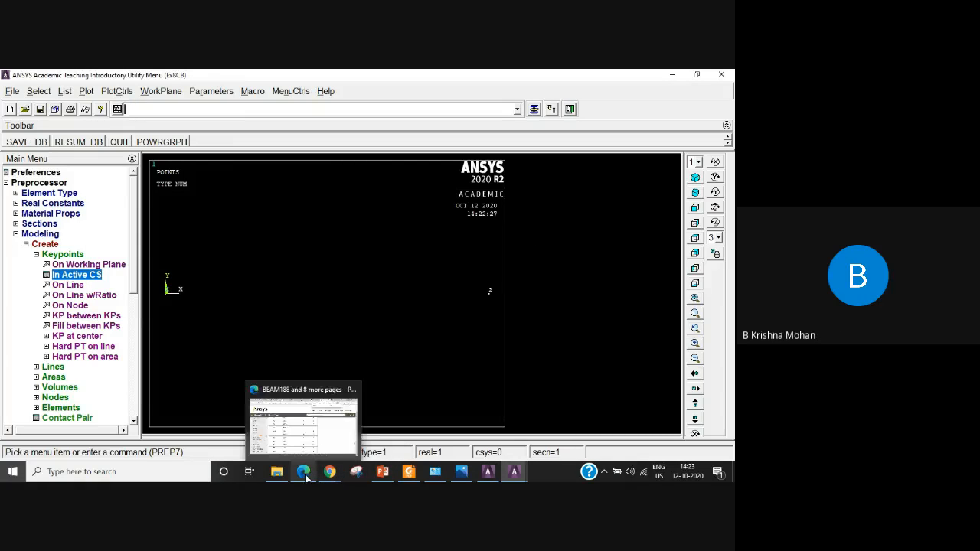
# Switch to the Google Meet call in Chrome and look through the participant list and the chat messages.
pyautogui.moveTo(328, 477)
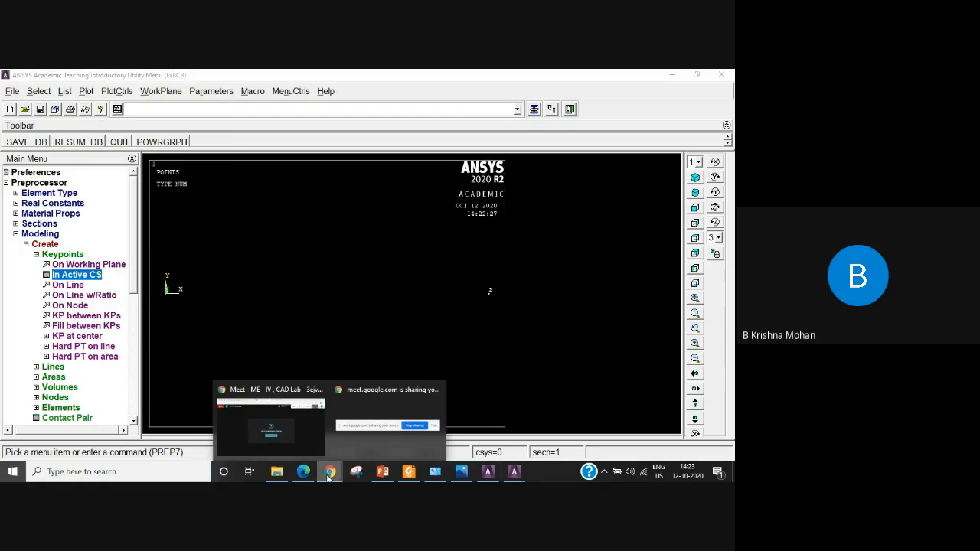
pyautogui.click(318, 440)
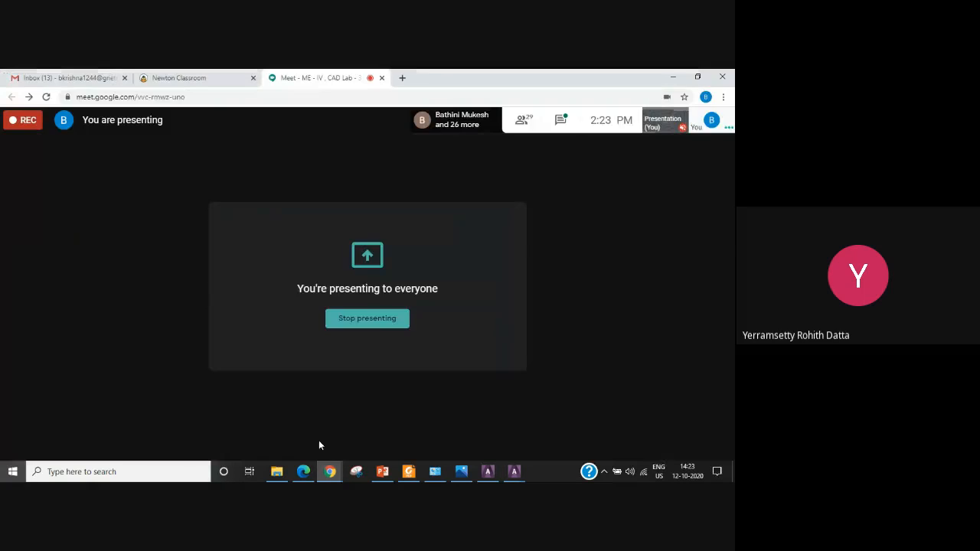
pyautogui.click(525, 123)
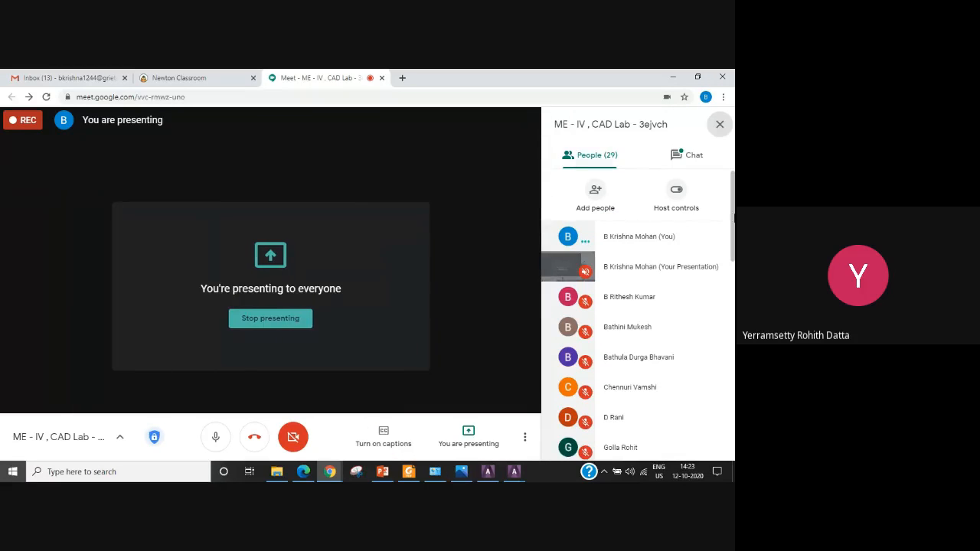
pyautogui.moveTo(733, 218); pyautogui.dragTo(734, 441)
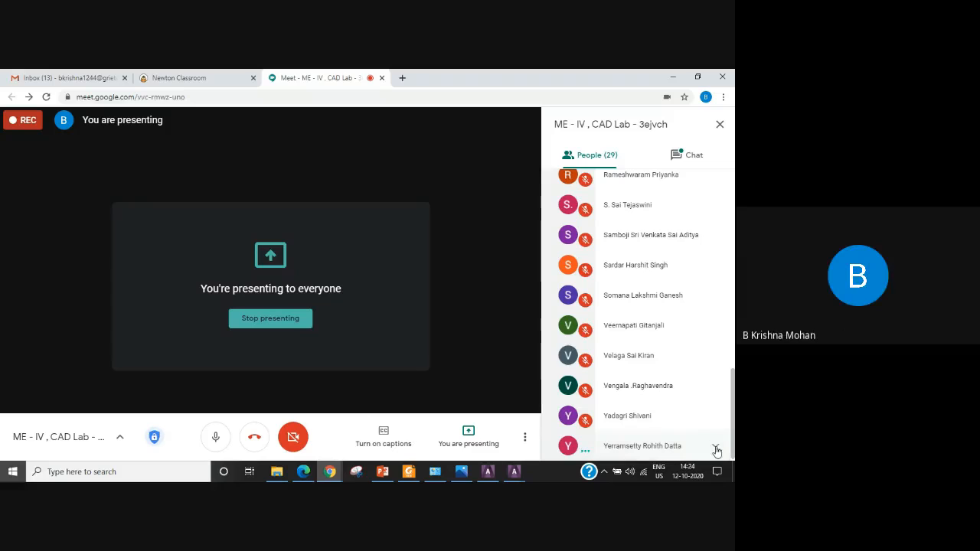
pyautogui.rightClick(634, 451)
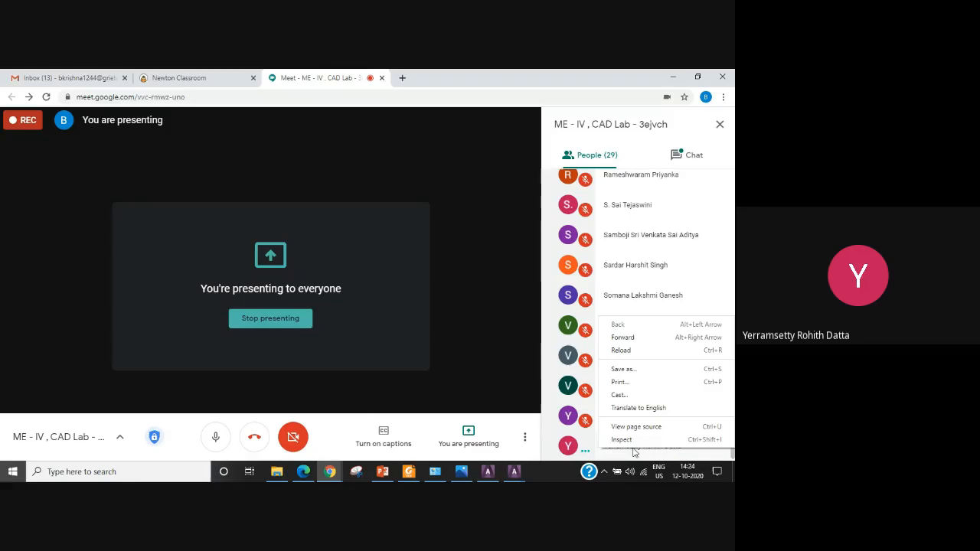
pyautogui.click(585, 453)
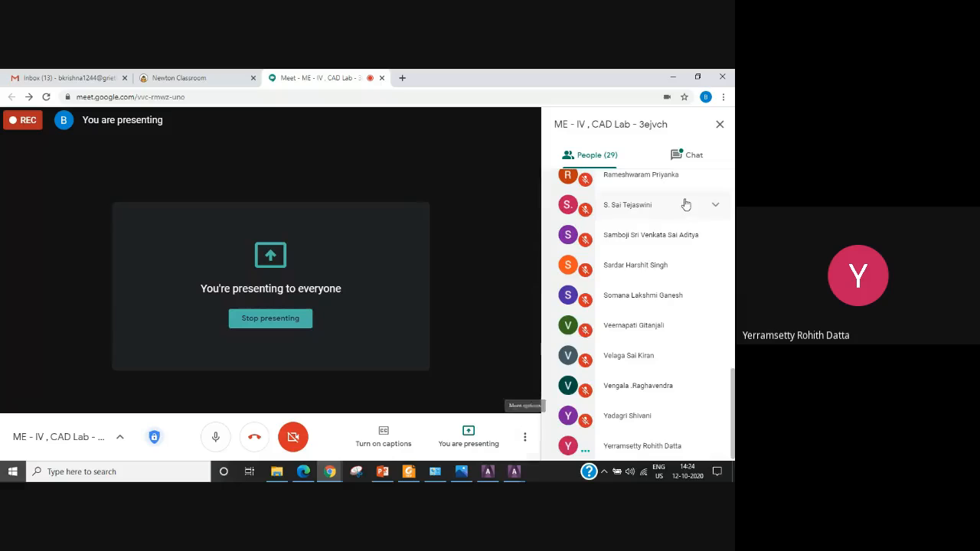
pyautogui.click(691, 157)
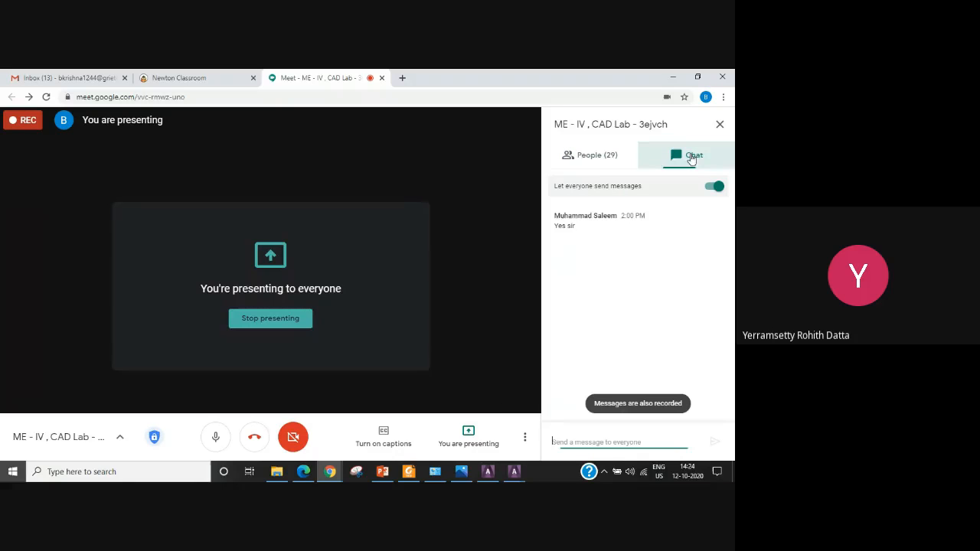
pyautogui.click(593, 156)
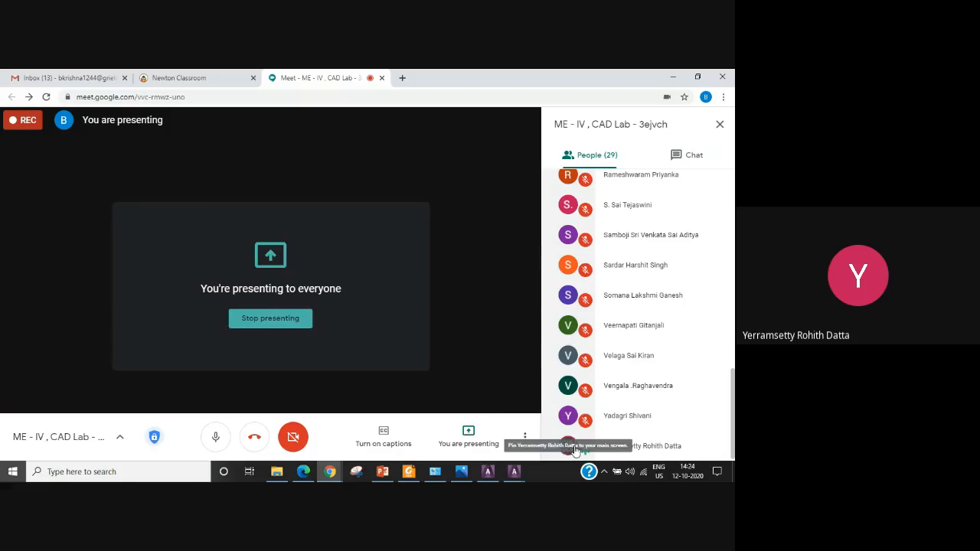
# Expand the options of the last participant in the list and pin that participant to the main screen.
pyautogui.click(643, 448)
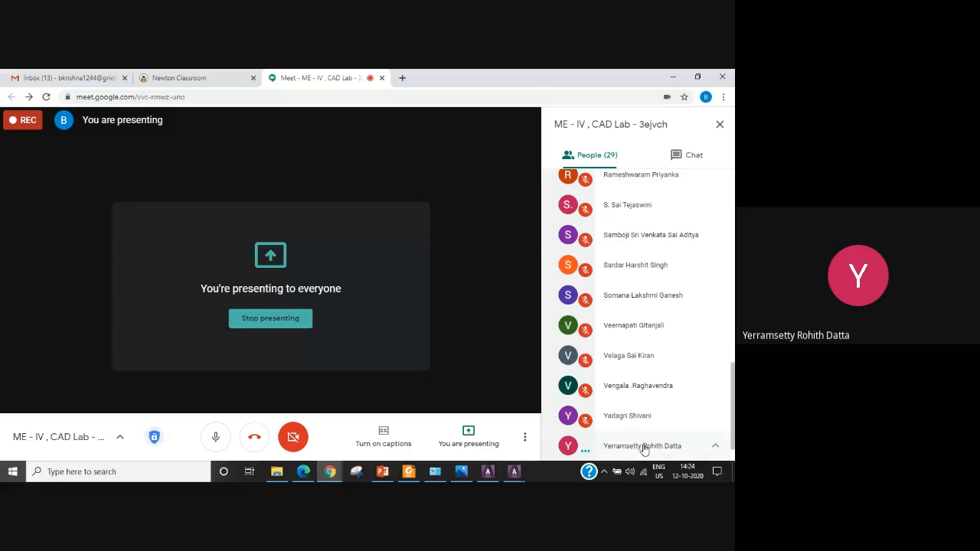
pyautogui.scroll(-1, 662, 353)
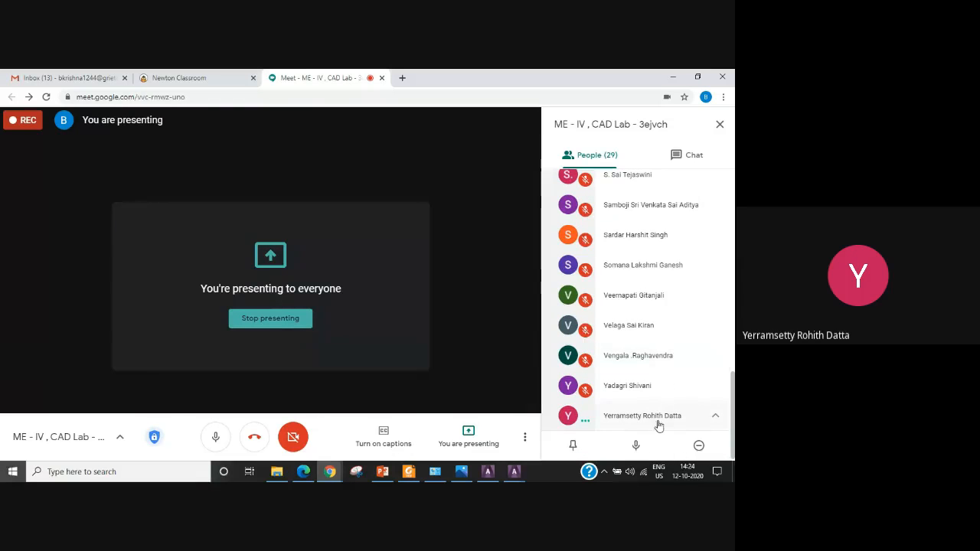
pyautogui.scroll(1, 656, 420)
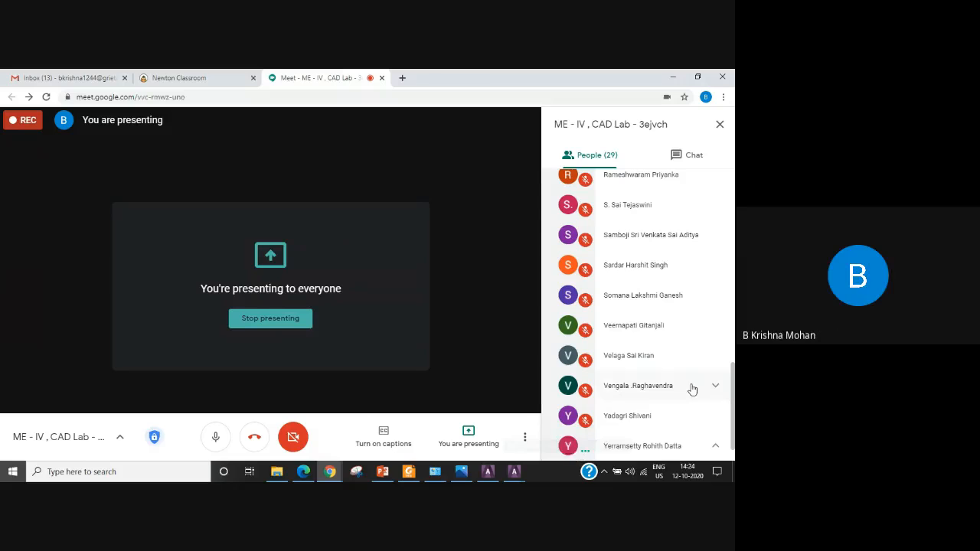
pyautogui.scroll(-1, 690, 388)
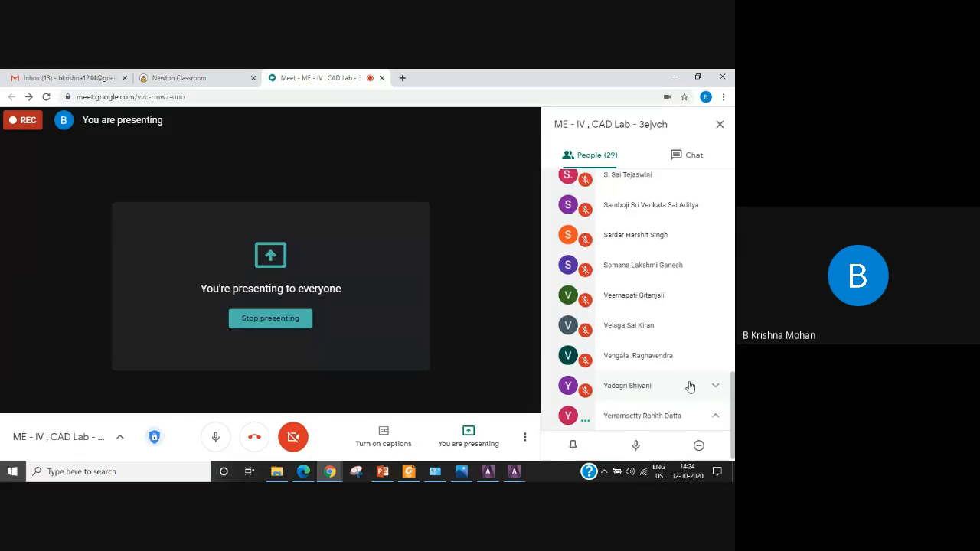
pyautogui.click(649, 420)
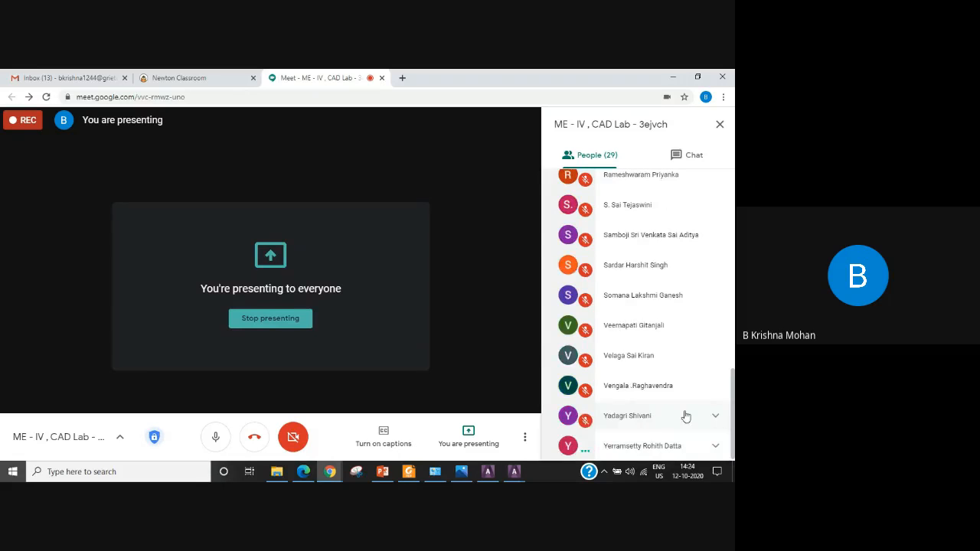
pyautogui.click(665, 450)
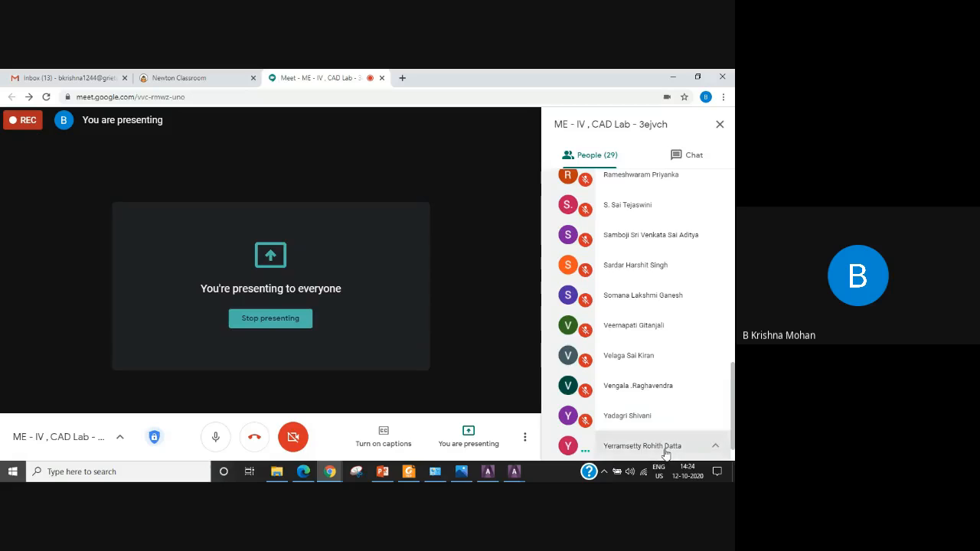
pyautogui.click(570, 449)
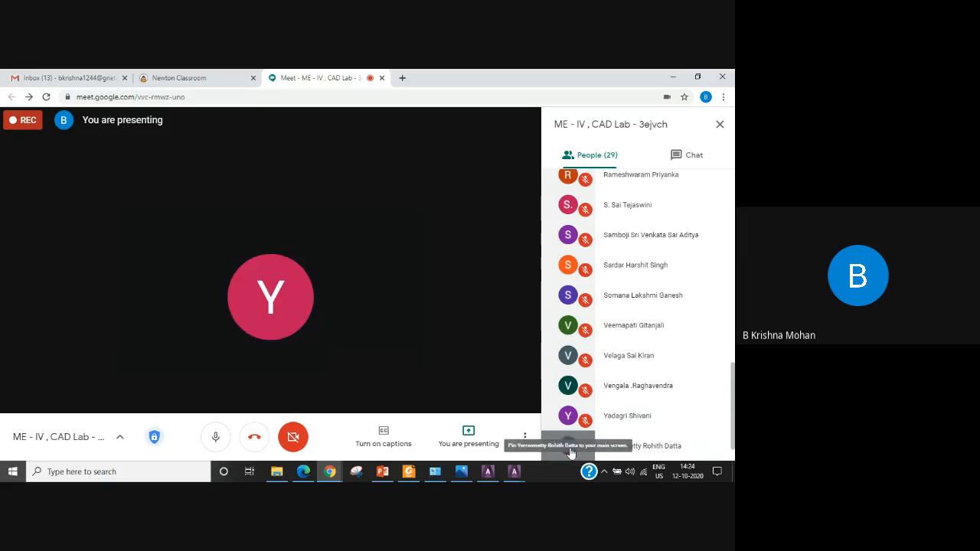
# Unpin the last participant in the Google Meet people list from the main screen.
pyautogui.rightClick(636, 452)
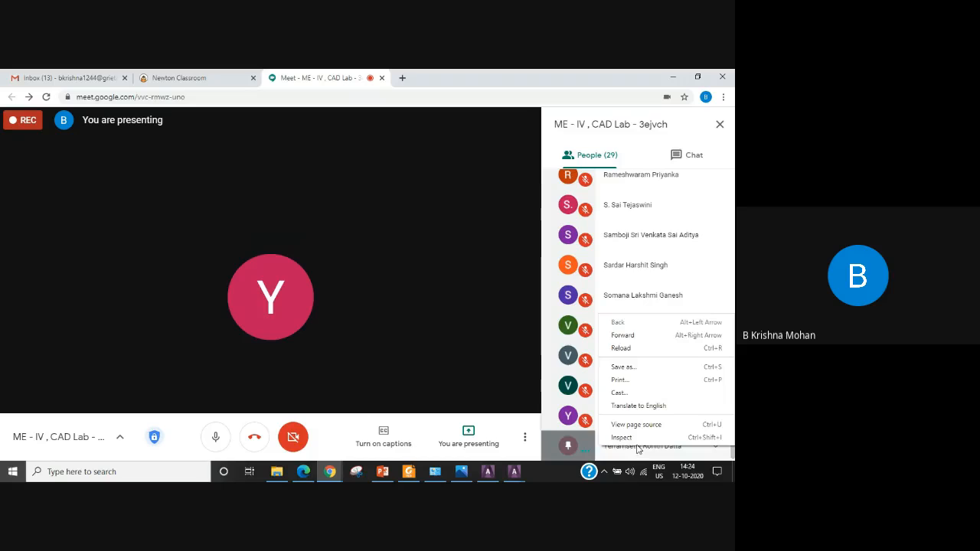
pyautogui.click(521, 377)
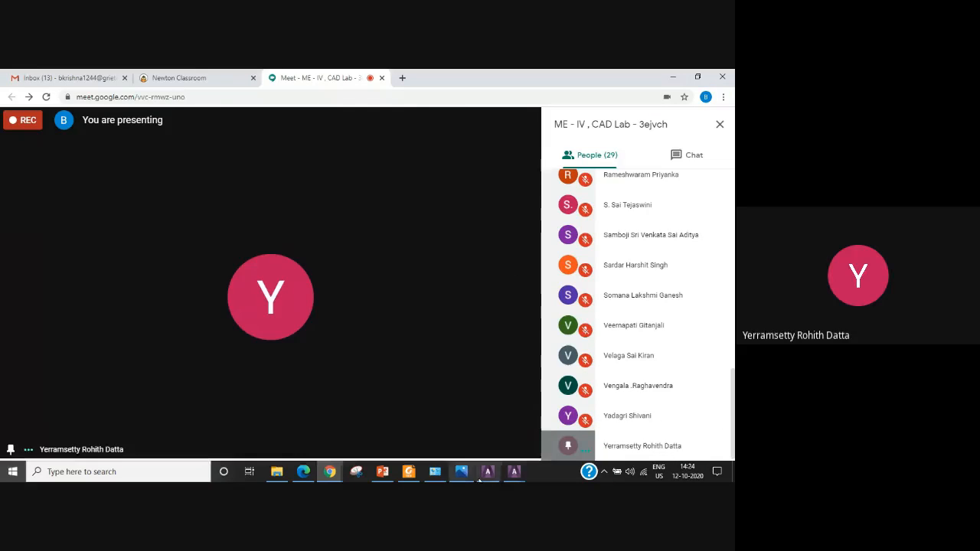
pyautogui.moveTo(487, 478)
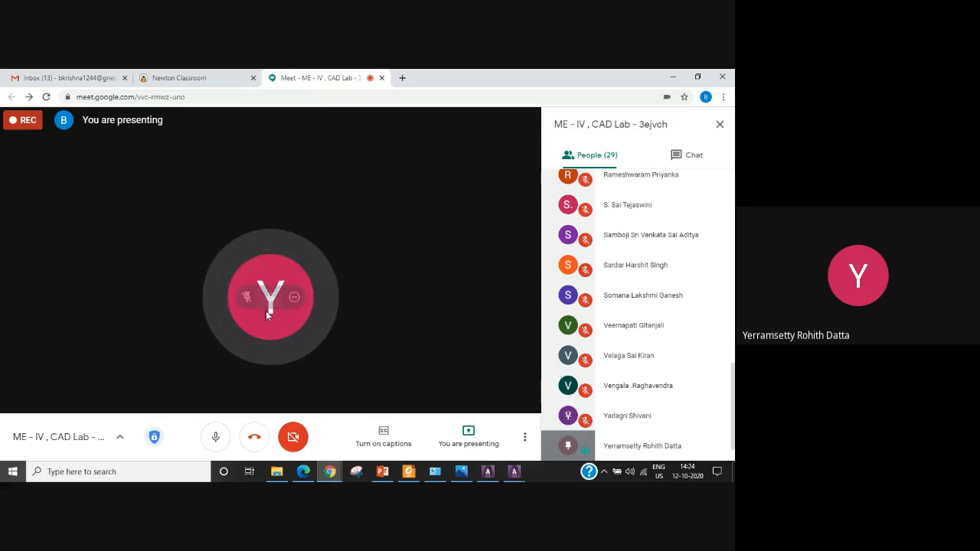
pyautogui.moveTo(267, 300)
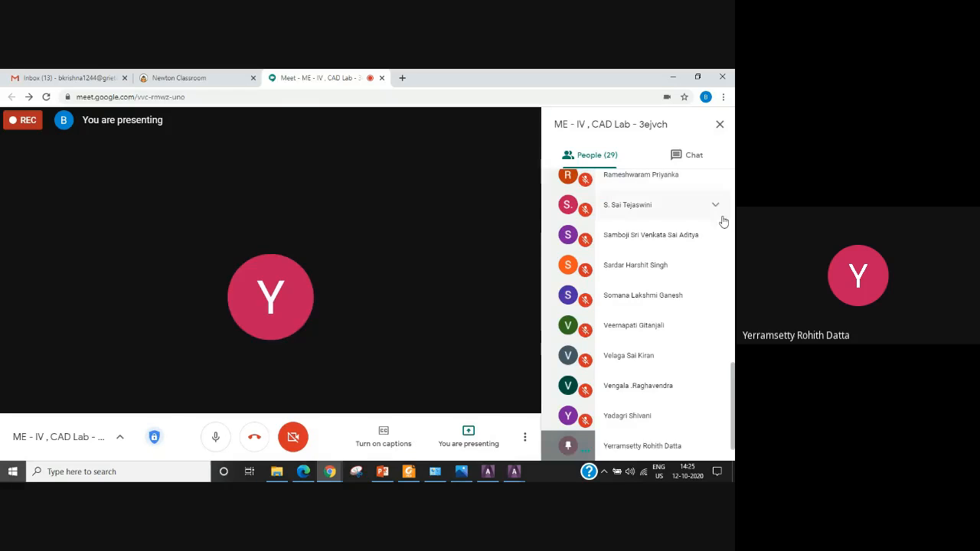
pyautogui.scroll(-1, 722, 219)
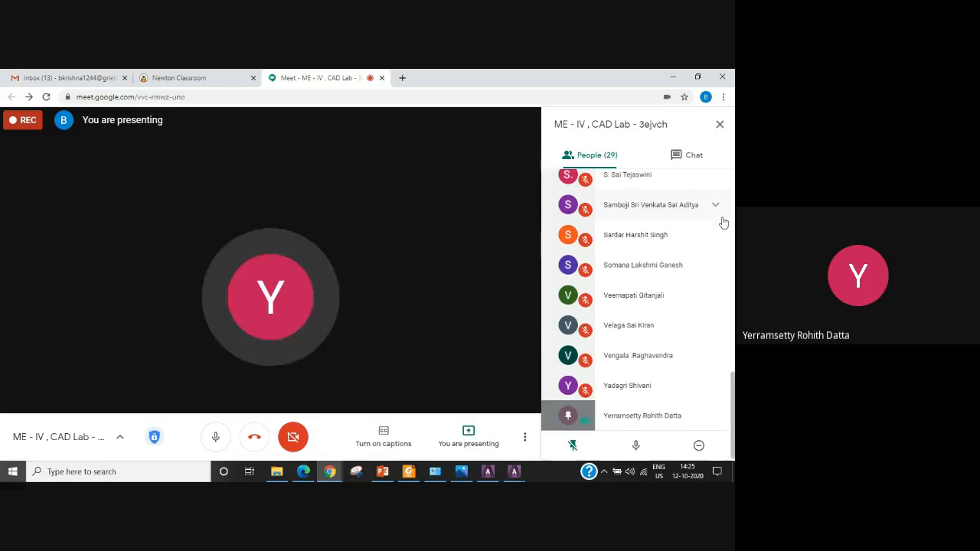
pyautogui.rightClick(651, 423)
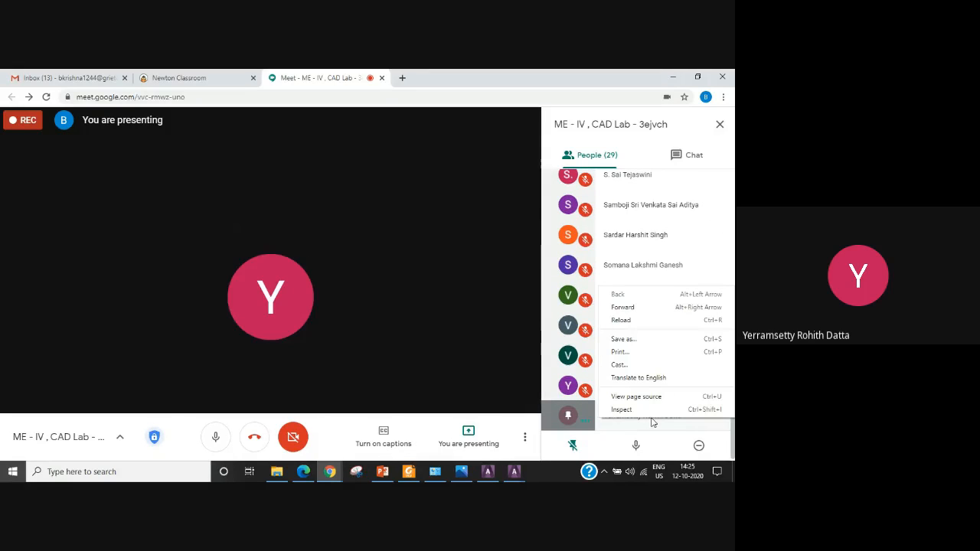
pyautogui.click(569, 414)
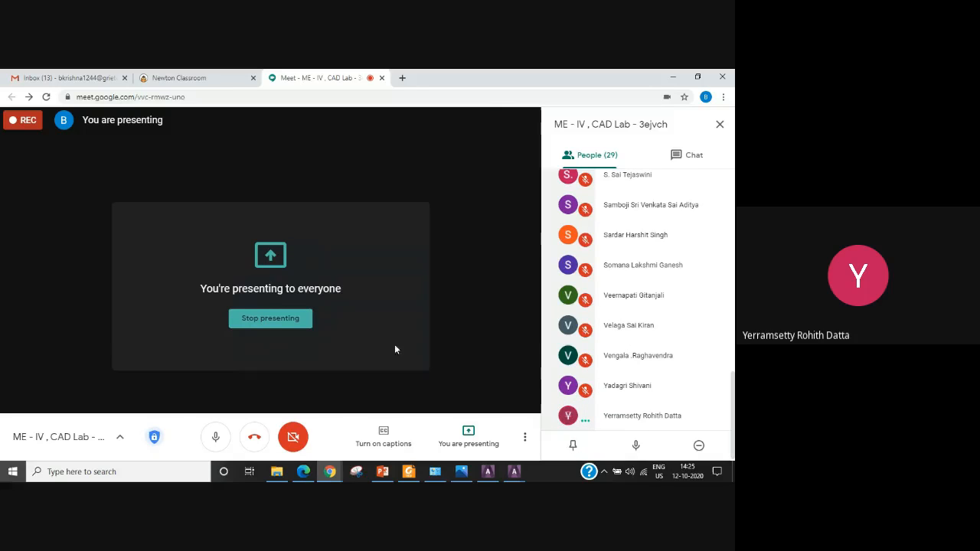
pyautogui.scroll(1, 640, 416)
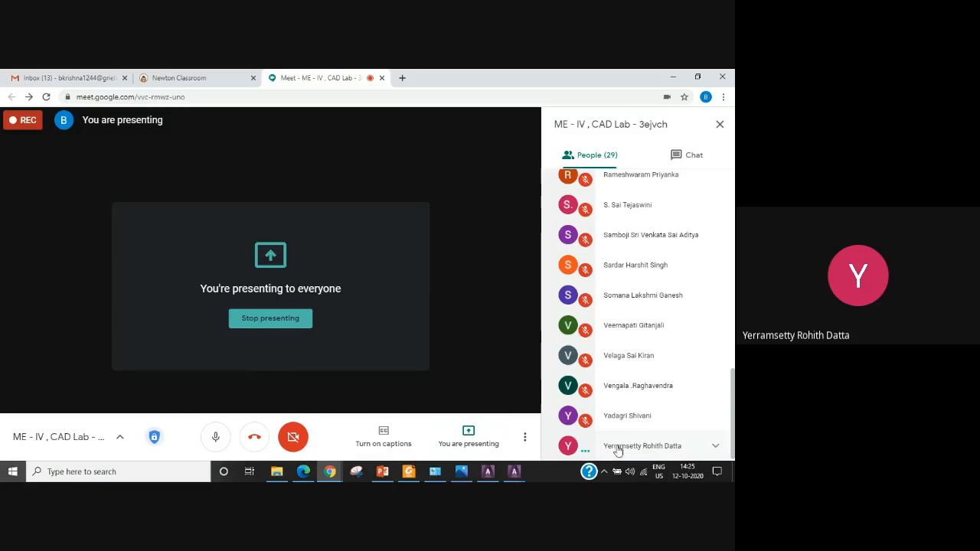
# Switch back to the ANSYS utility menu window of job Ex8CB.
pyautogui.click(514, 471)
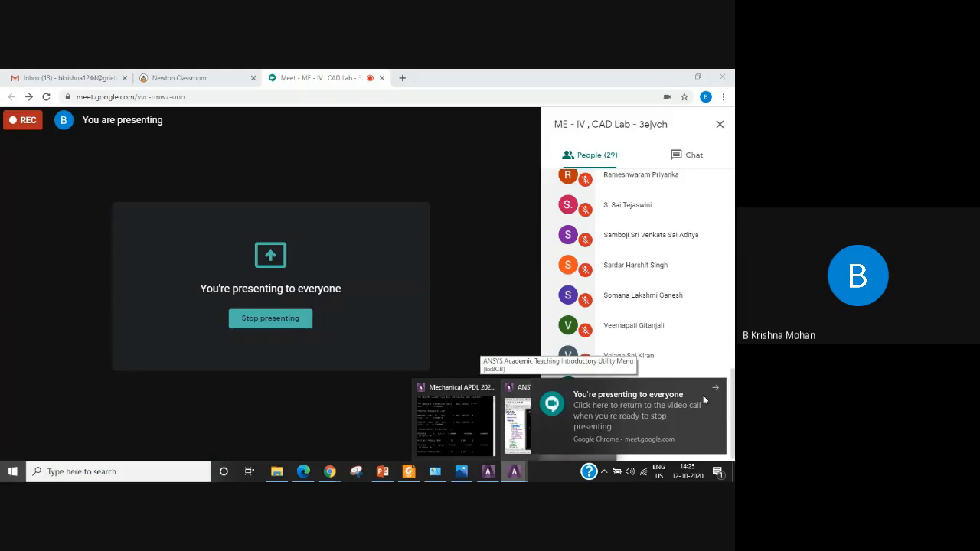
pyautogui.click(702, 395)
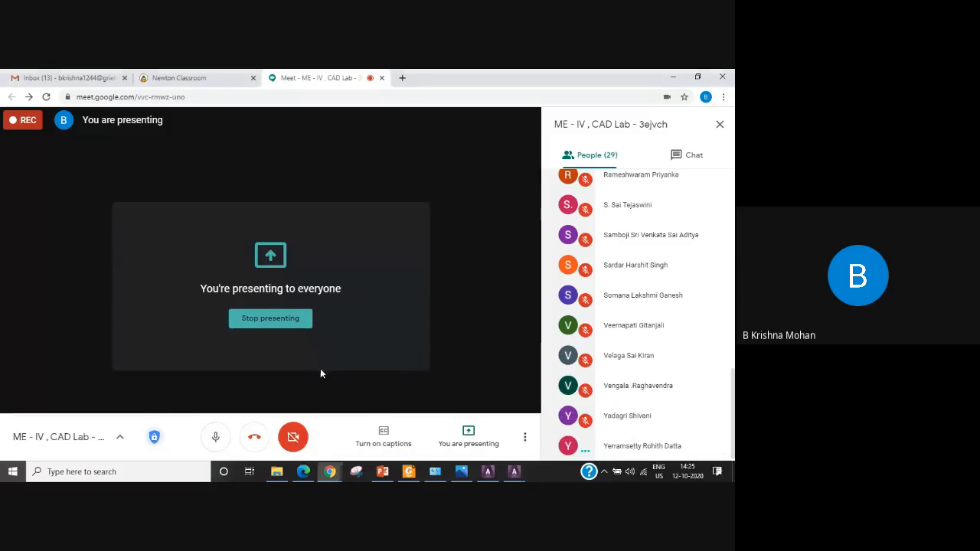
pyautogui.click(513, 471)
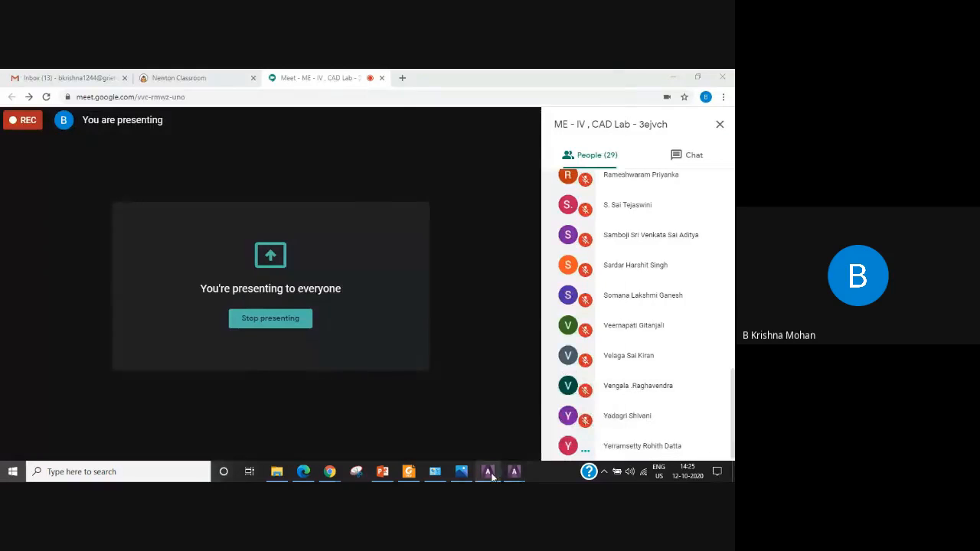
pyautogui.click(491, 474)
pyautogui.moveTo(520, 472)
pyautogui.click(571, 434)
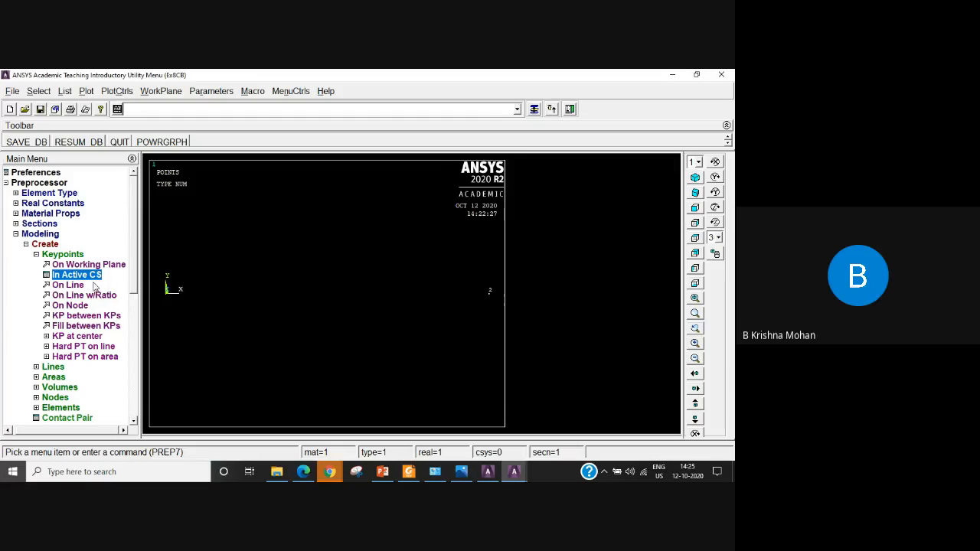
# Create a straight line from keypoint 1 to keypoint 2 and finish line creation.
pyautogui.click(61, 254)
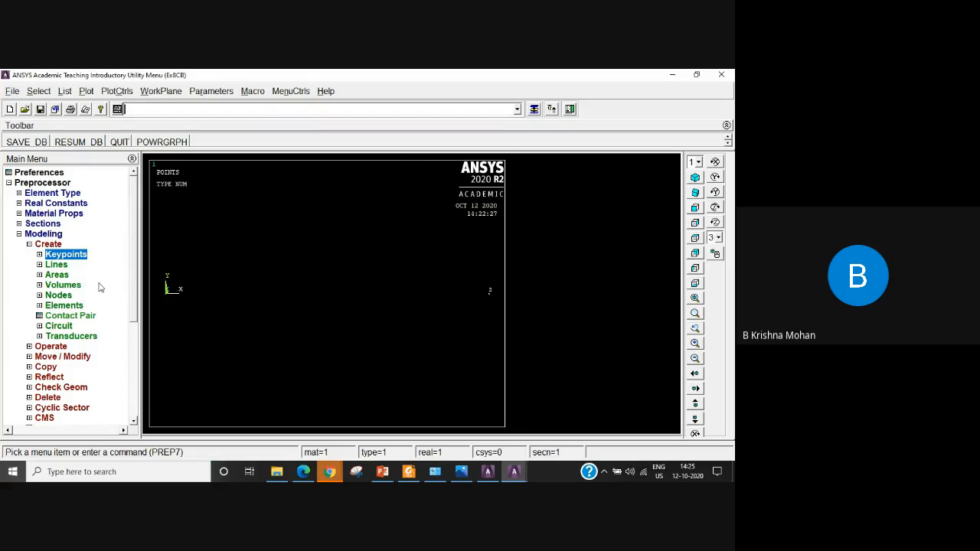
pyautogui.click(56, 264)
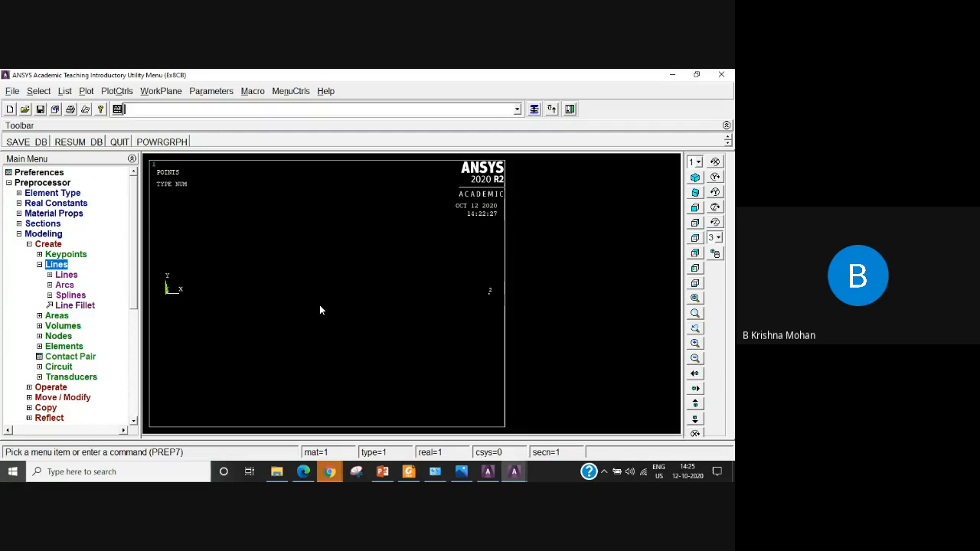
pyautogui.click(66, 274)
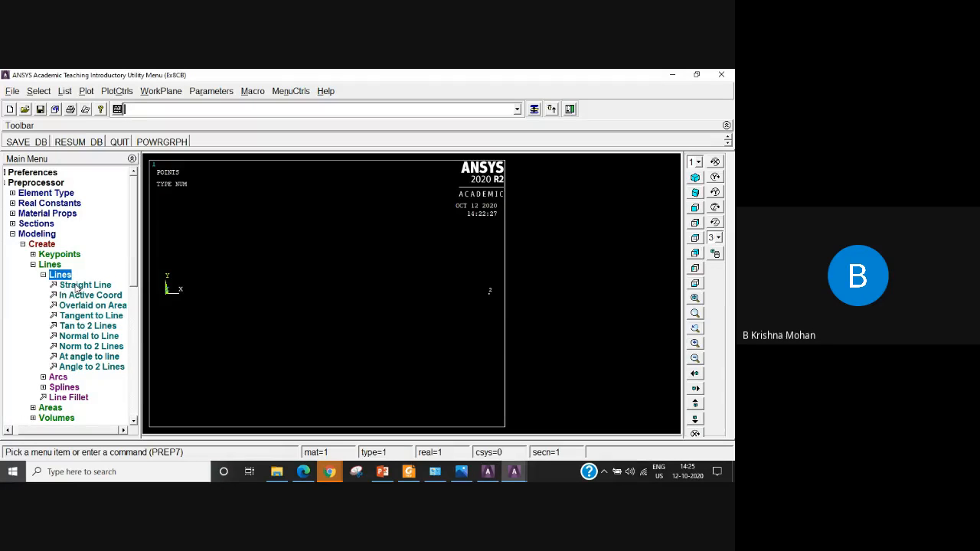
pyautogui.click(89, 288)
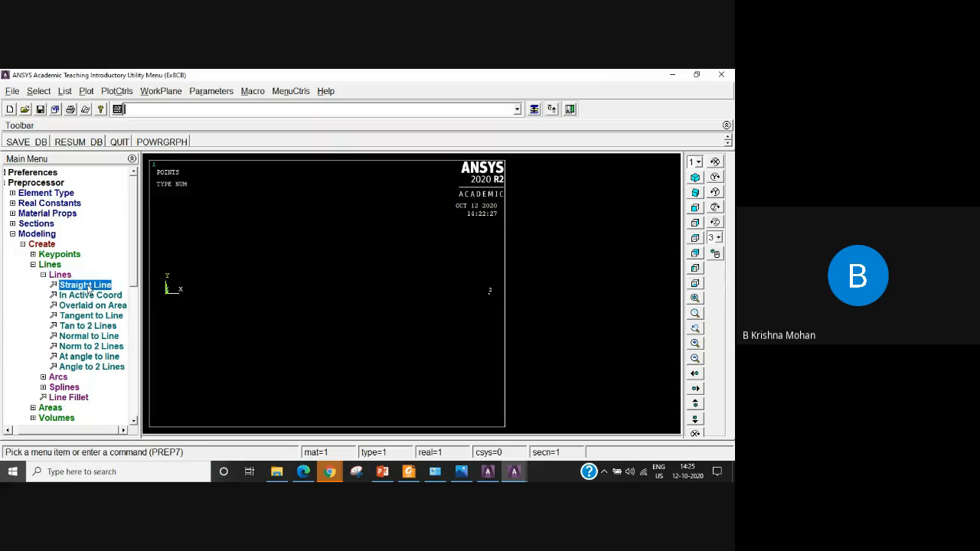
pyautogui.click(489, 297)
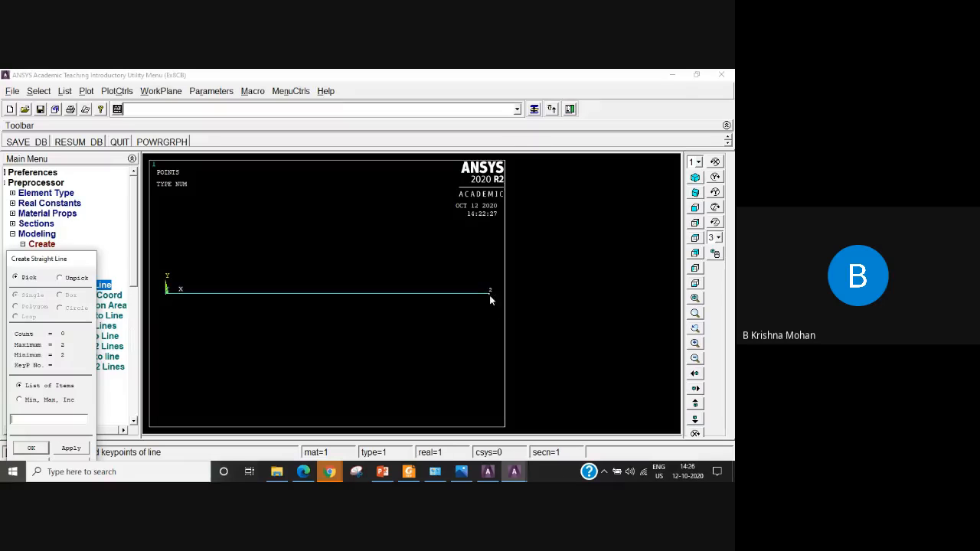
pyautogui.click(33, 449)
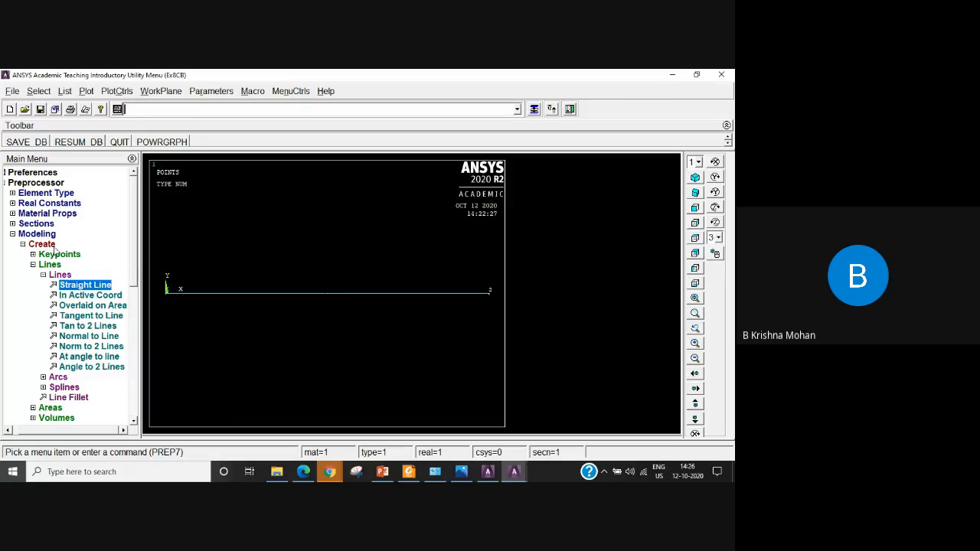
# Open the mesh attributes for all lines and check the material number choices, keeping material 1.
pyautogui.click(12, 234)
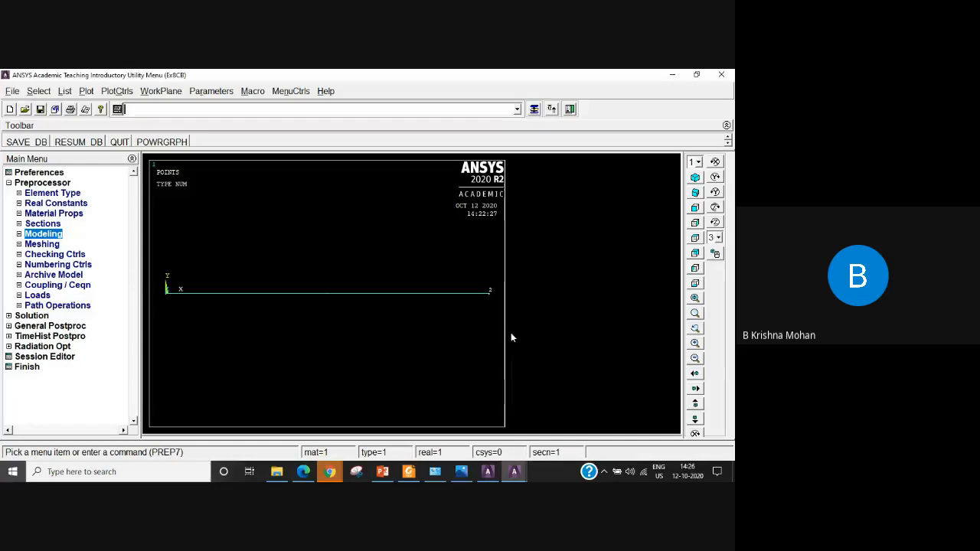
pyautogui.click(37, 244)
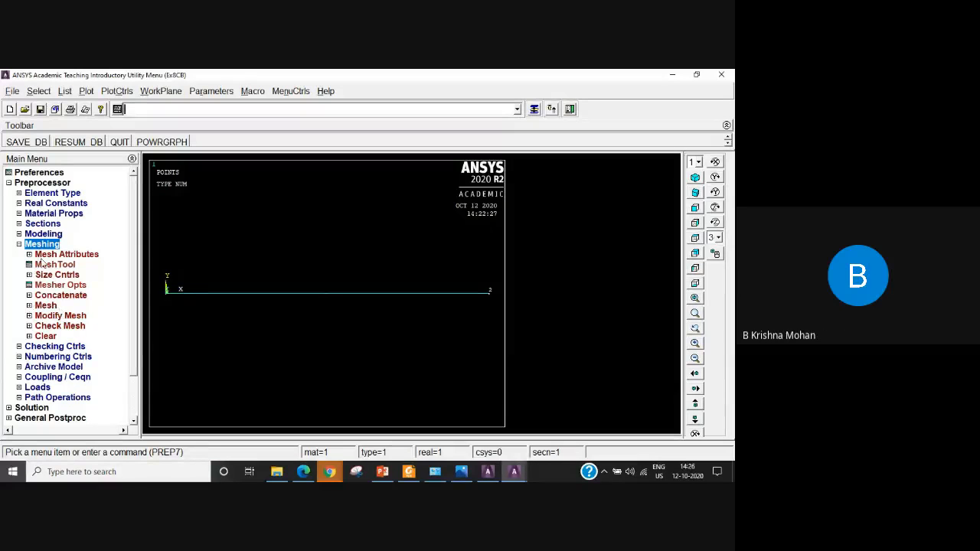
pyautogui.click(90, 257)
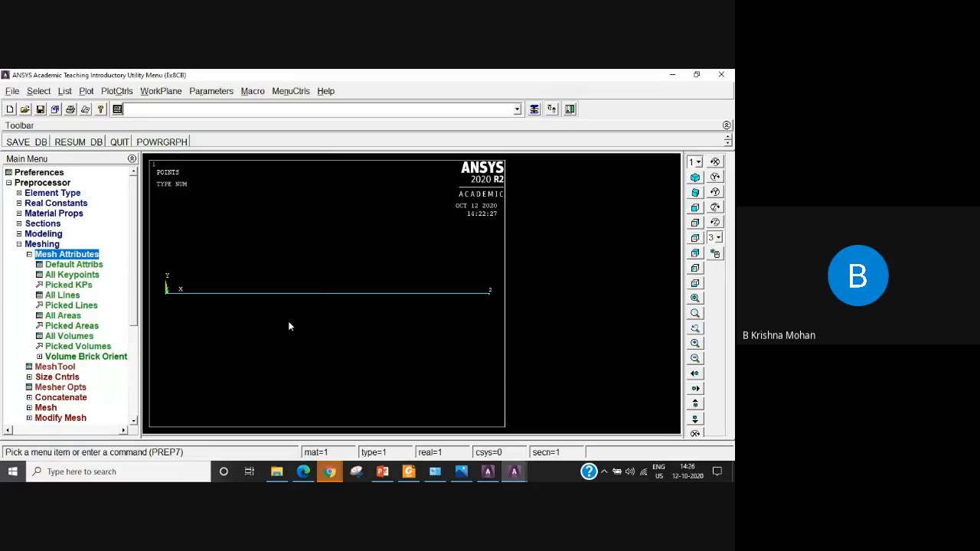
pyautogui.click(65, 296)
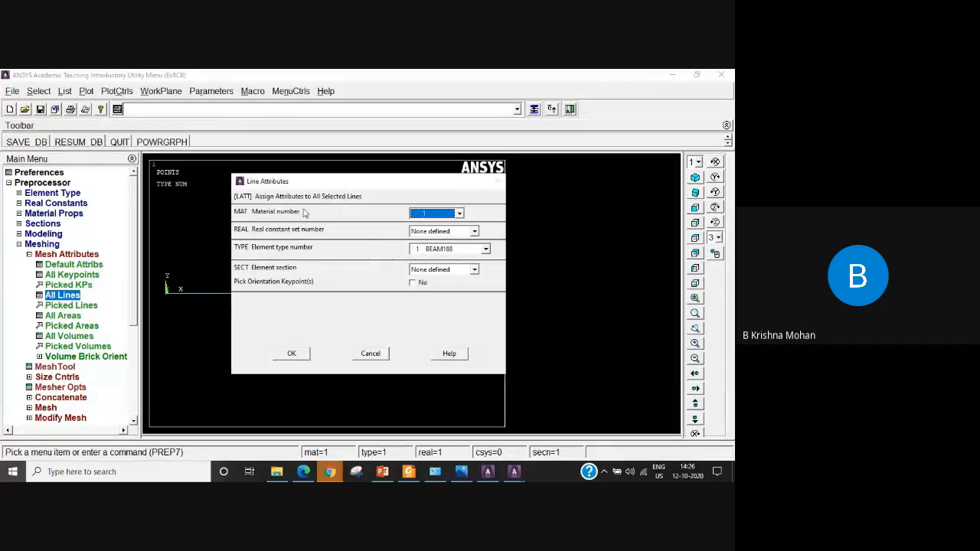
pyautogui.click(459, 214)
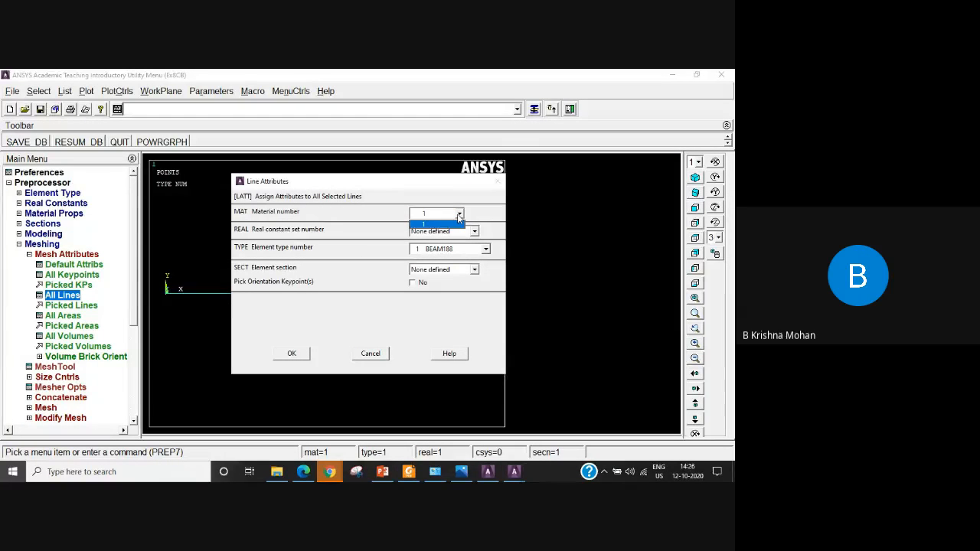
pyautogui.click(457, 214)
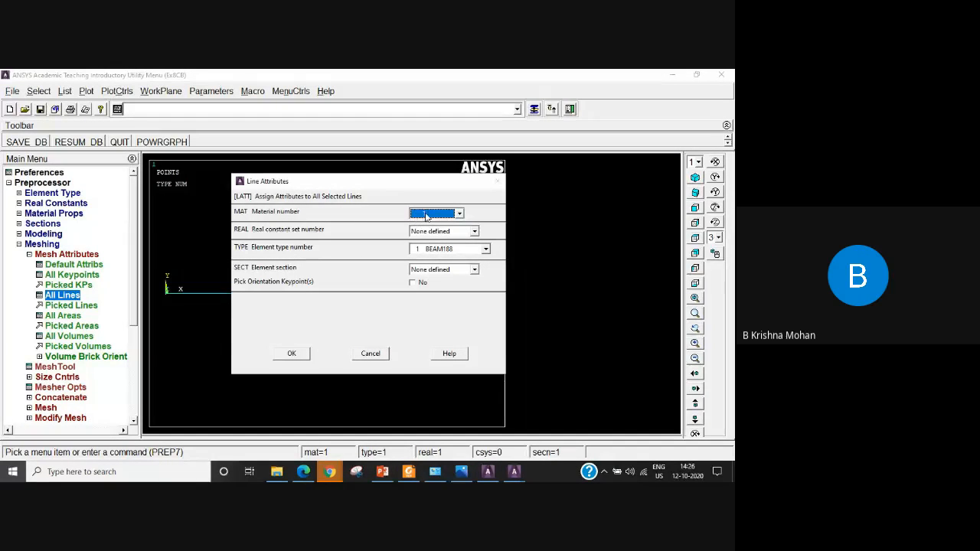
pyautogui.click(423, 215)
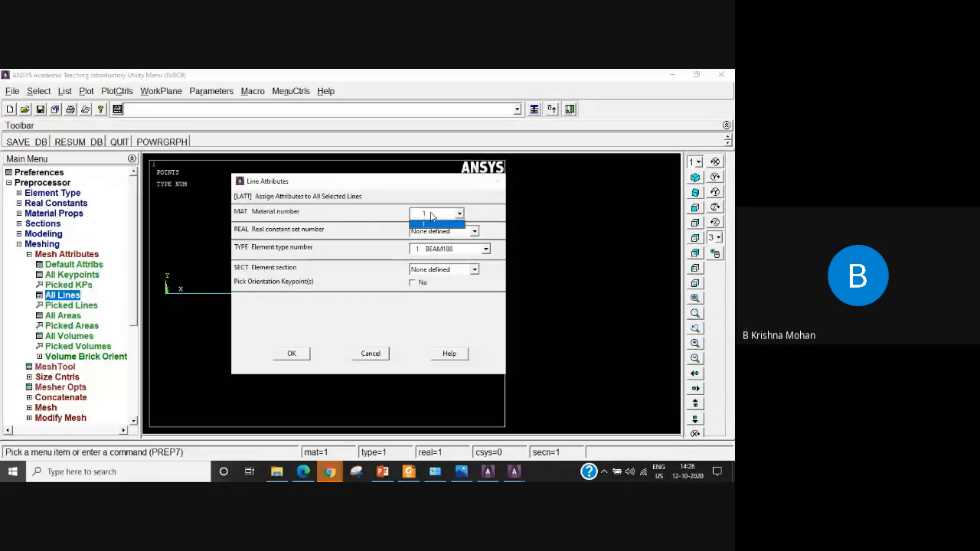
pyautogui.click(390, 257)
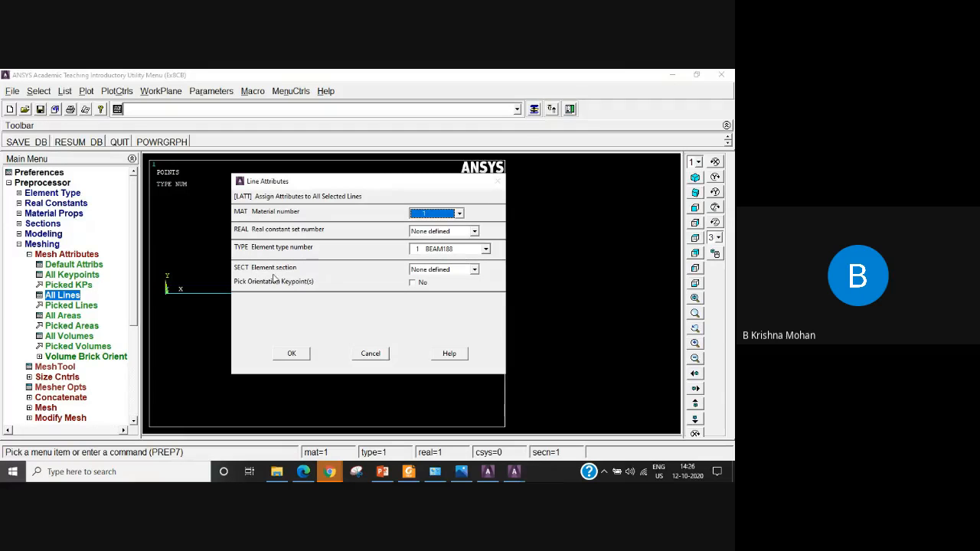
# Check the available element sections and apply material 1 and element type BEAM188 to all lines.
pyautogui.click(474, 269)
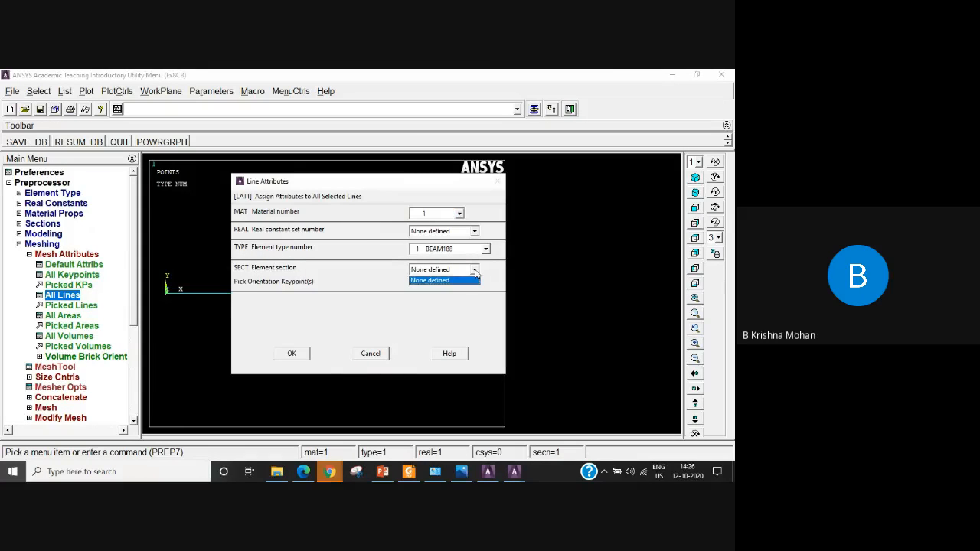
pyautogui.click(468, 280)
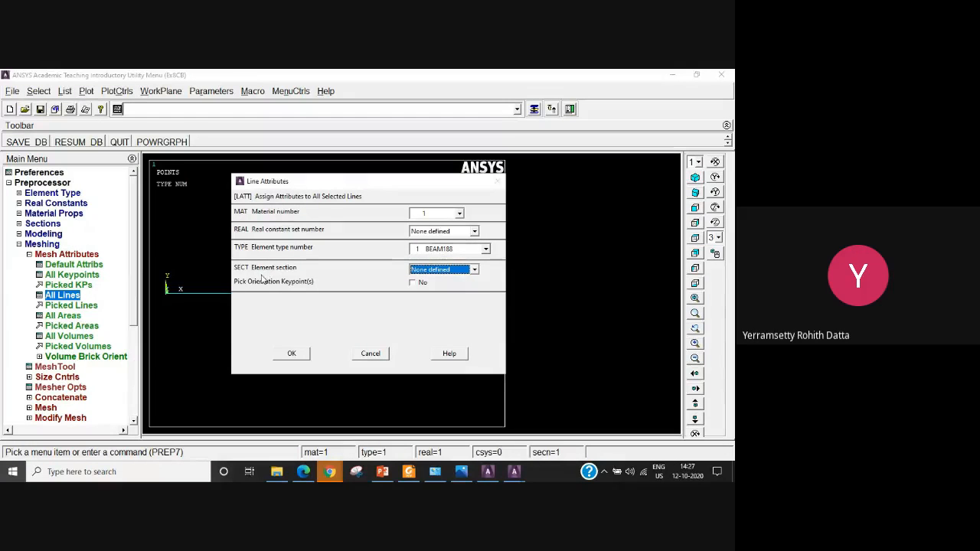
pyautogui.click(470, 271)
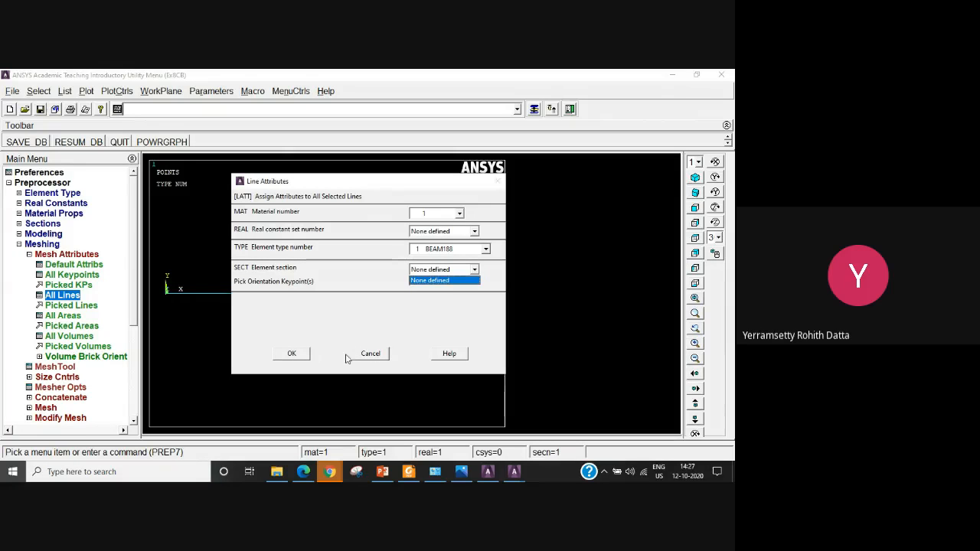
pyautogui.click(384, 358)
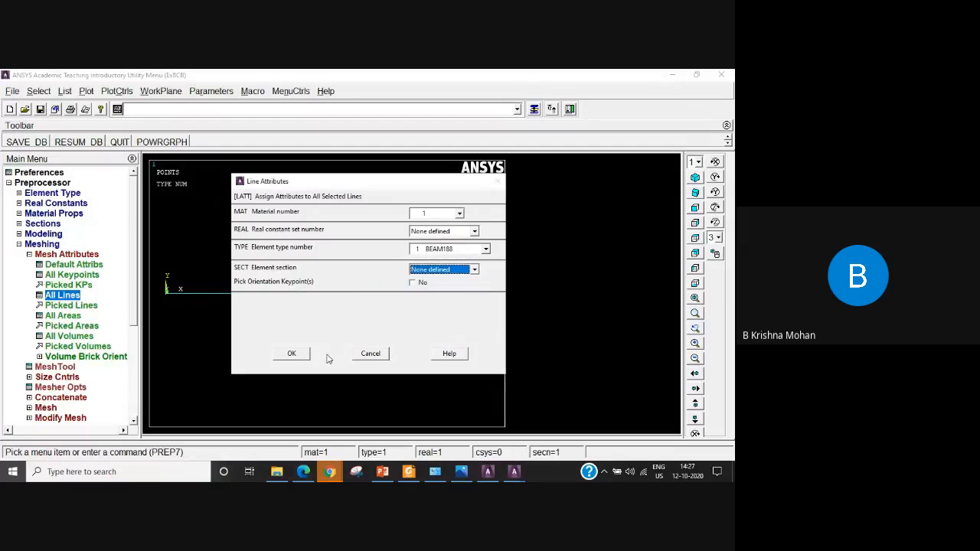
pyautogui.click(294, 355)
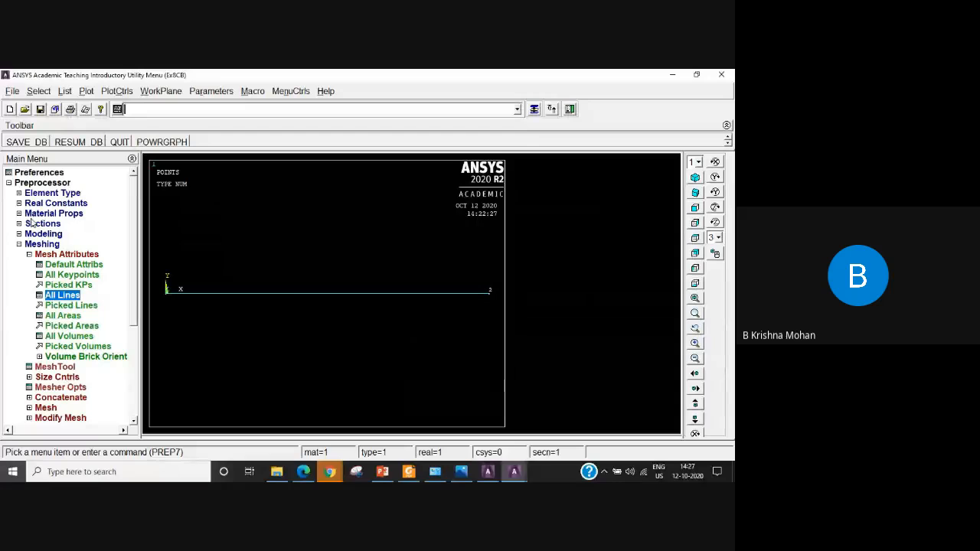
# Define common beam section 1 as a solid rectangle with width B 50 and height H 50, offset to the centroid.
pyautogui.click(20, 244)
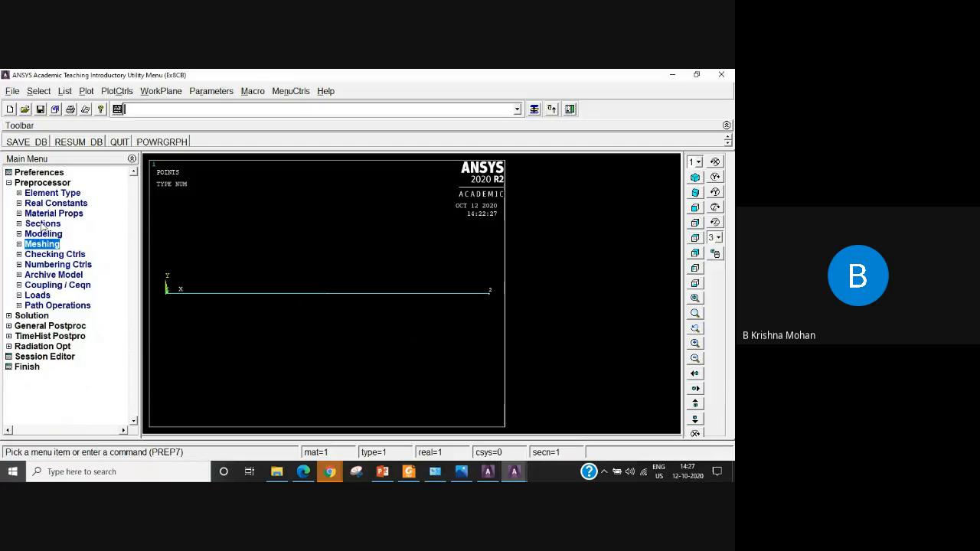
pyautogui.click(42, 223)
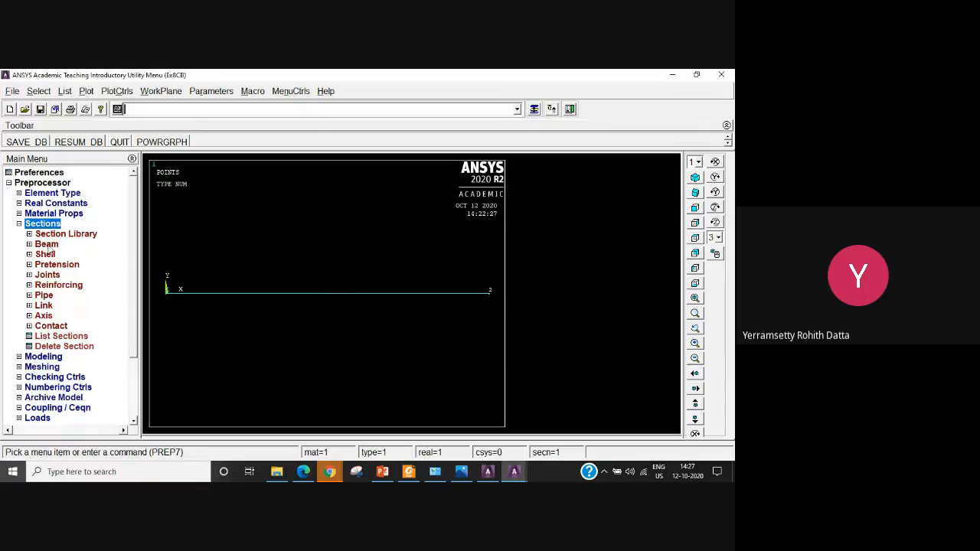
pyautogui.click(46, 245)
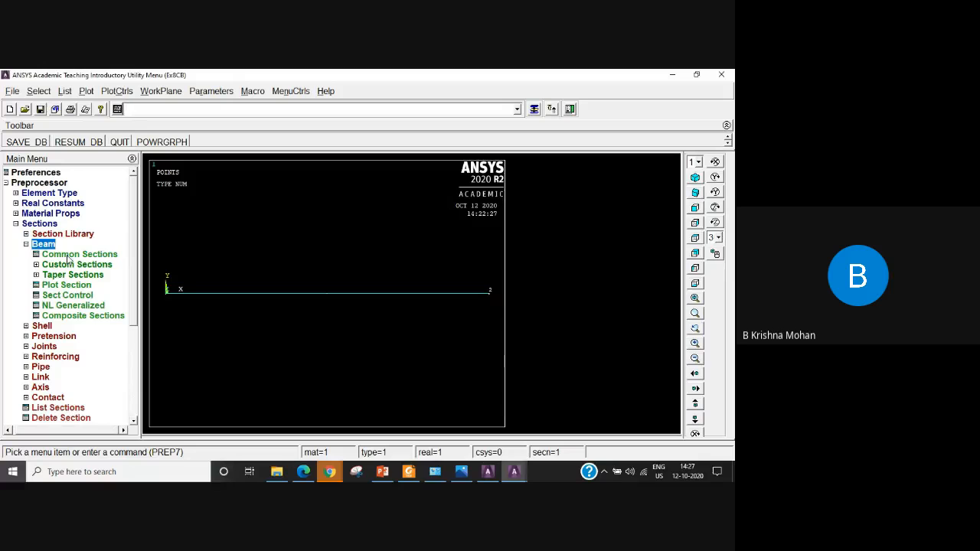
pyautogui.click(68, 256)
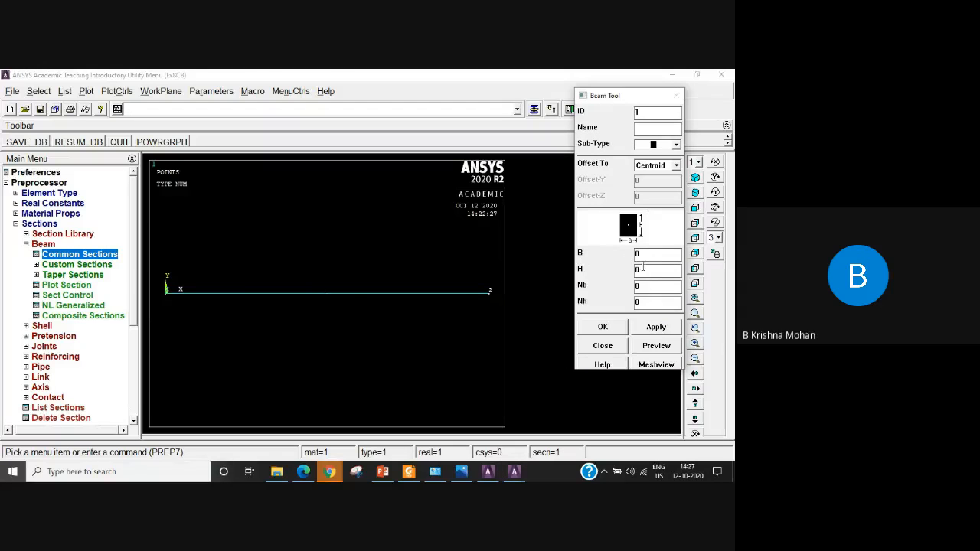
pyautogui.doubleClick(643, 254)
pyautogui.write('5')
pyautogui.write('5')
pyautogui.click(610, 329)
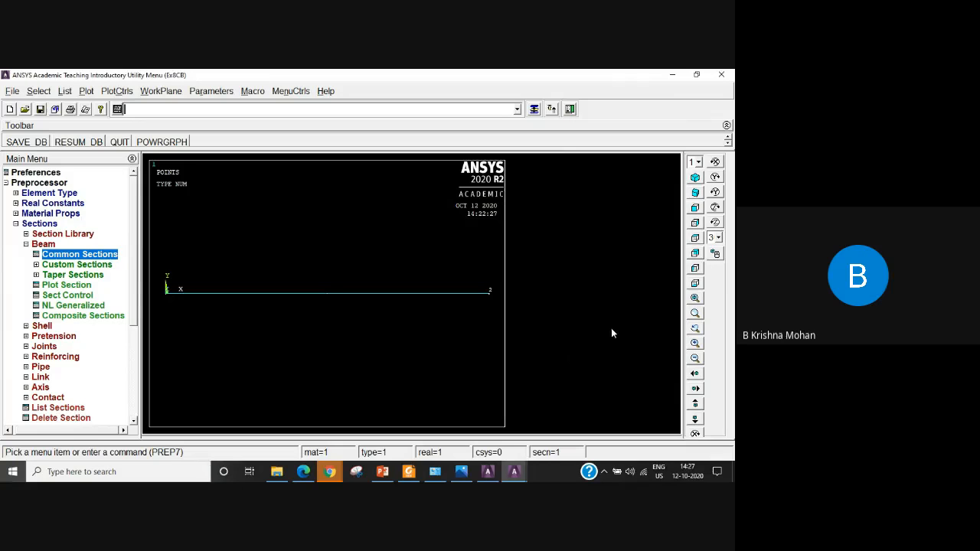
# Assign material 1, element type BEAM188 and element section 1 to all lines in the mesh attributes.
pyautogui.click(17, 224)
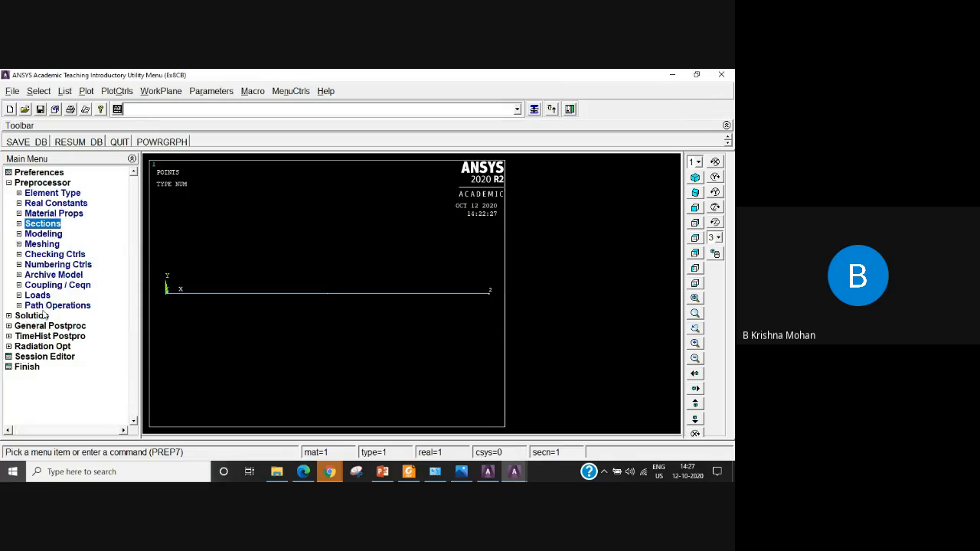
pyautogui.click(29, 244)
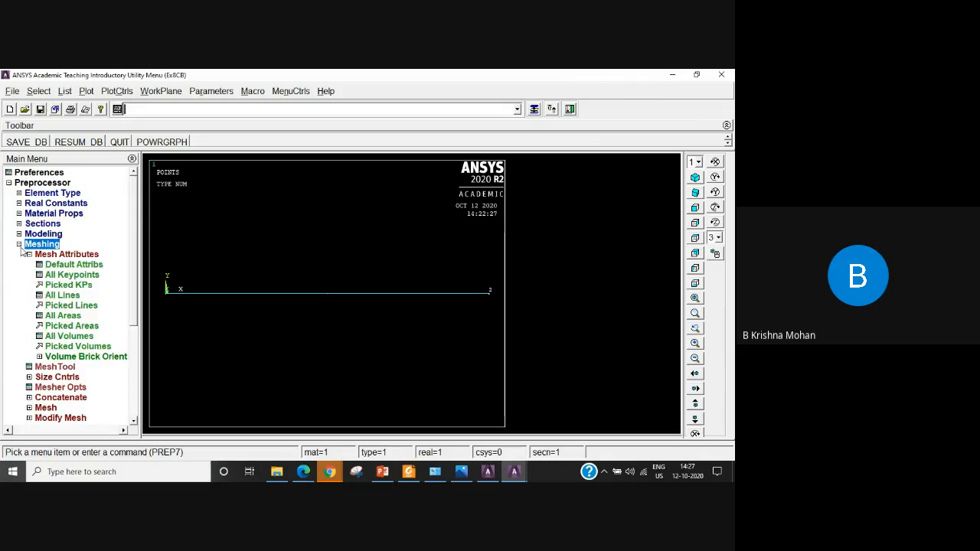
pyautogui.click(64, 295)
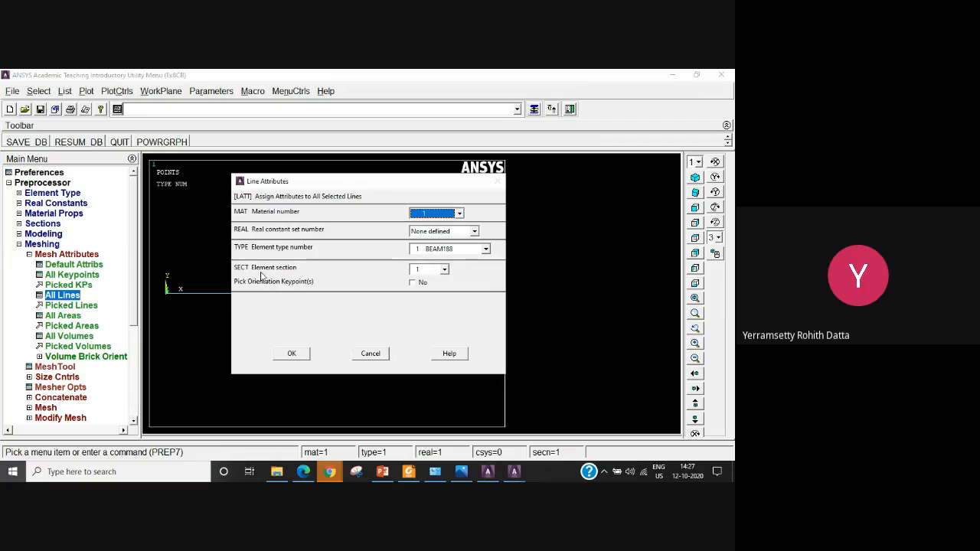
pyautogui.click(443, 271)
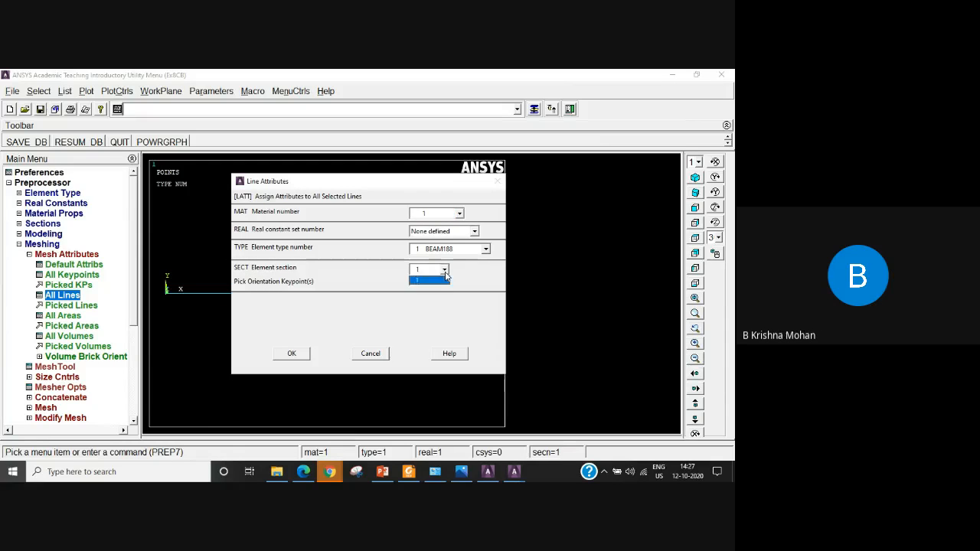
pyautogui.click(424, 281)
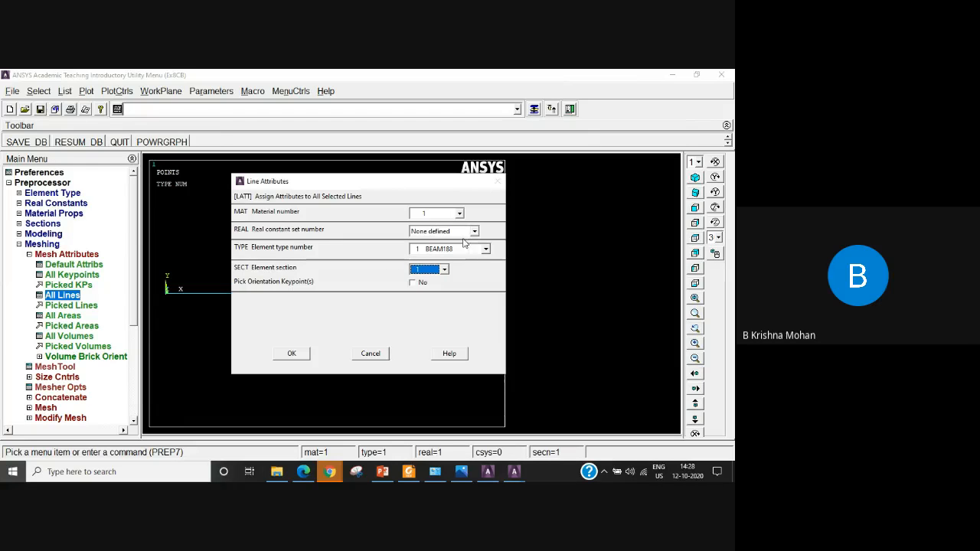
pyautogui.click(292, 352)
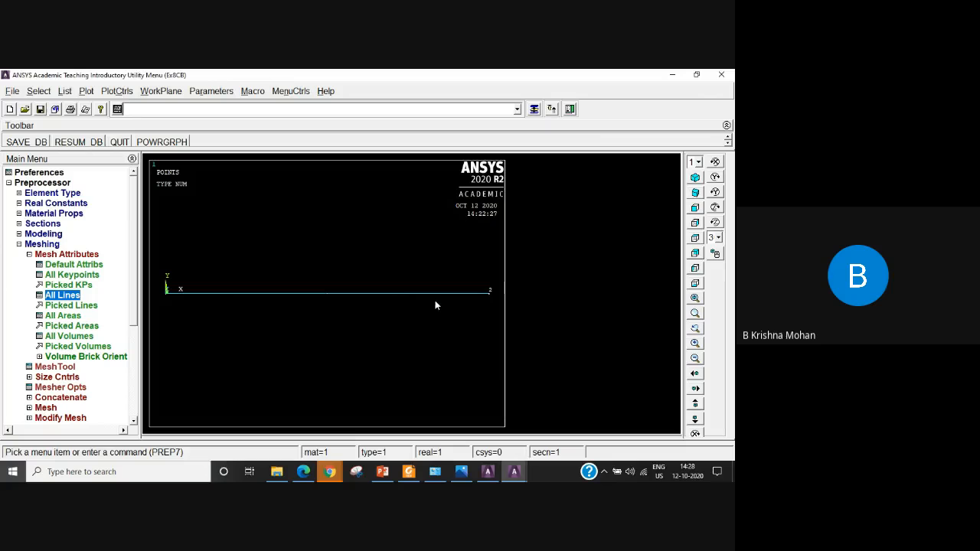
# Set a manual element edge length of 10 on all lines, leaving the number of divisions blank.
pyautogui.click(20, 244)
pyautogui.click(20, 245)
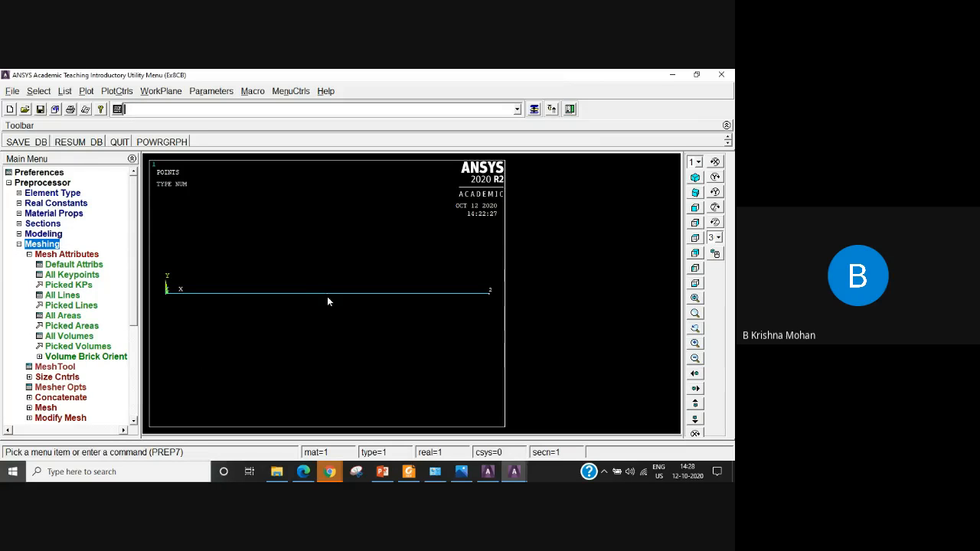
pyautogui.click(65, 378)
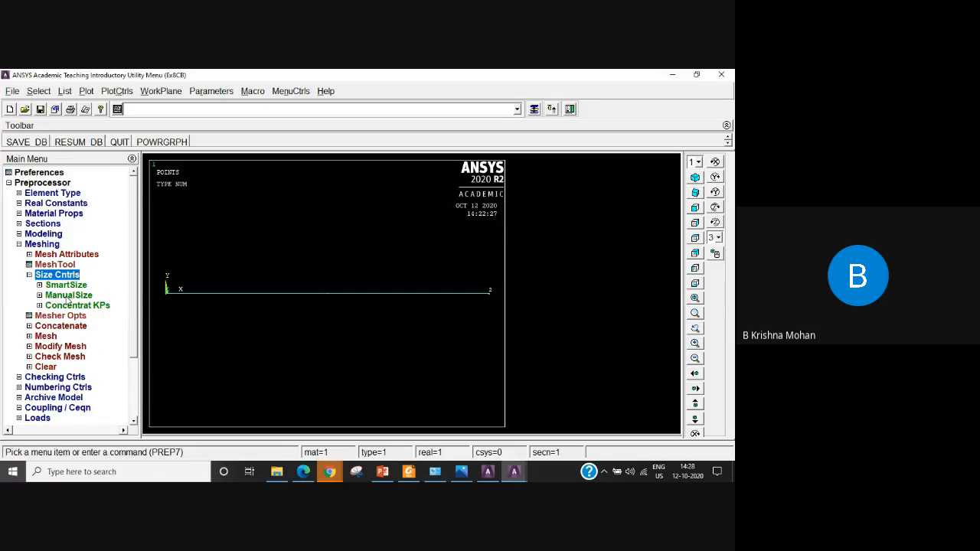
pyautogui.click(68, 296)
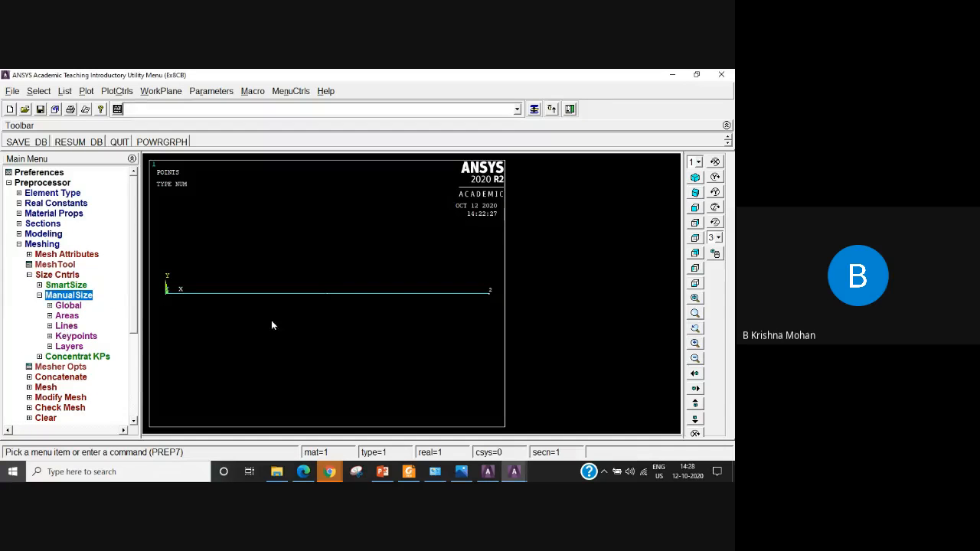
pyautogui.click(67, 326)
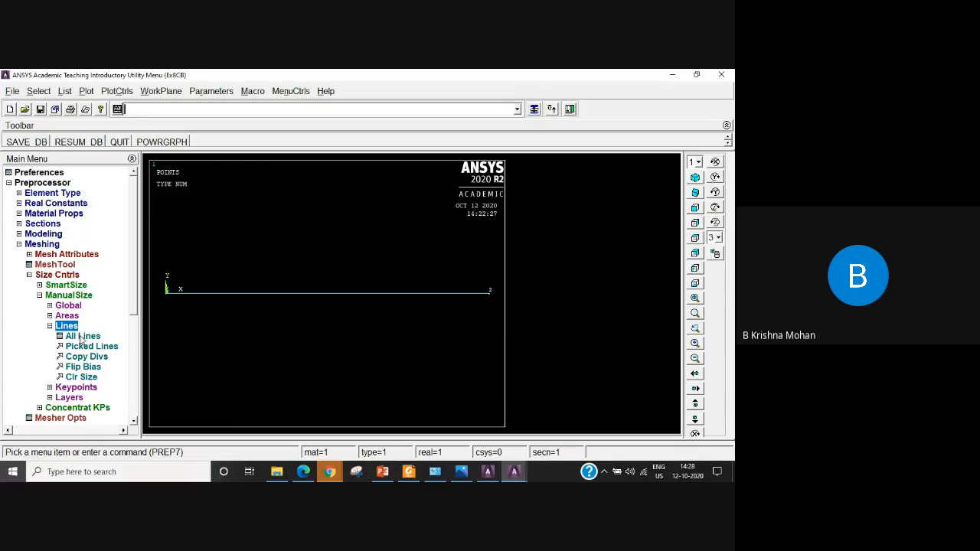
pyautogui.click(86, 337)
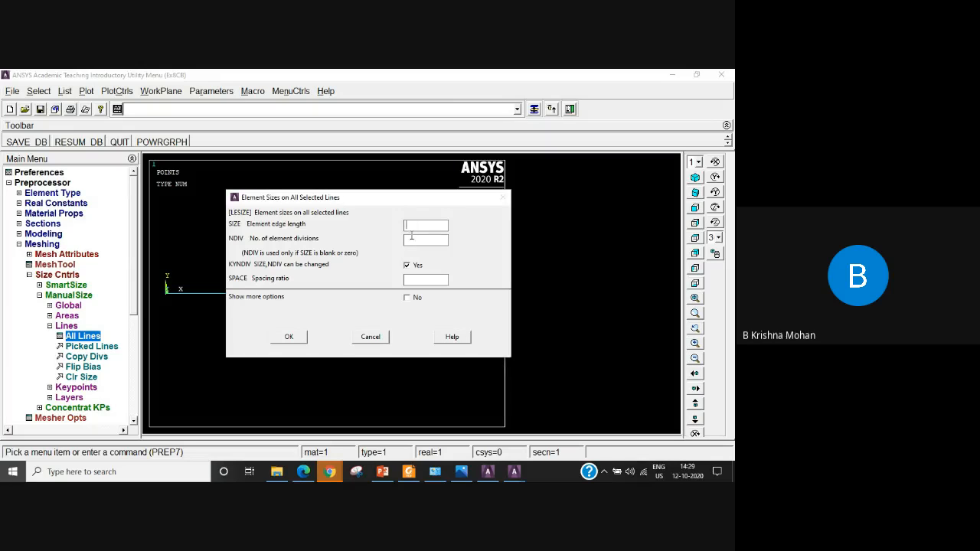
pyautogui.write('10')
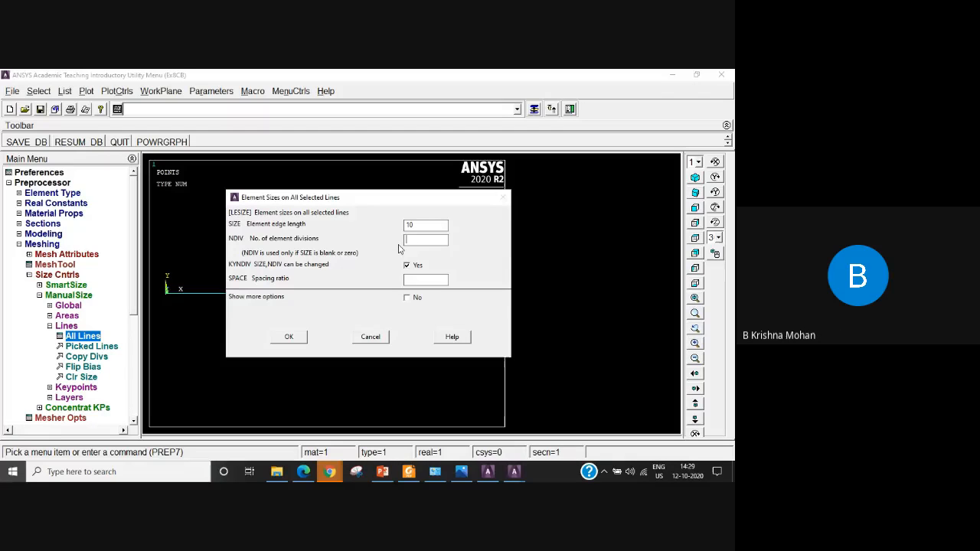
pyautogui.click(415, 237)
pyautogui.click(290, 338)
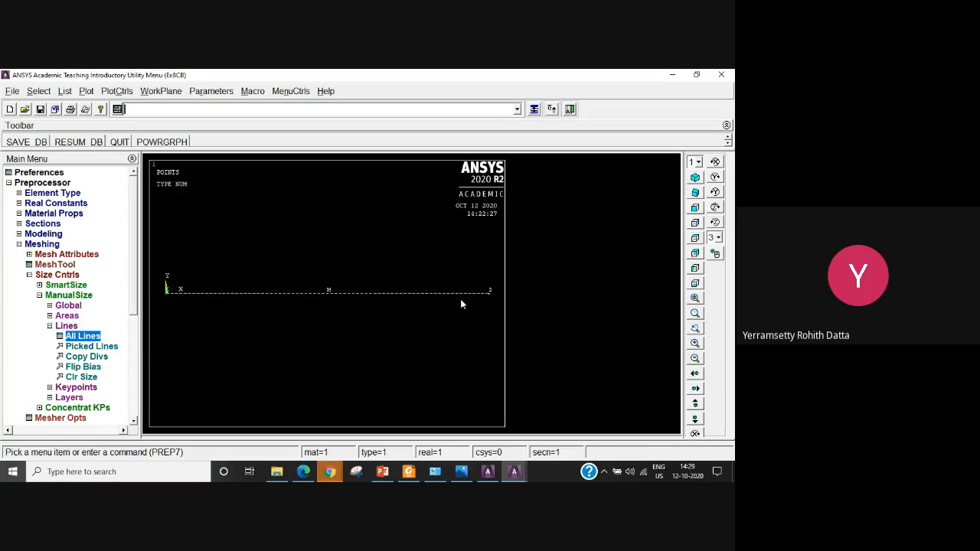
# Mesh the beam line between keypoints 1 and 2 with the assigned line elements.
pyautogui.click(56, 326)
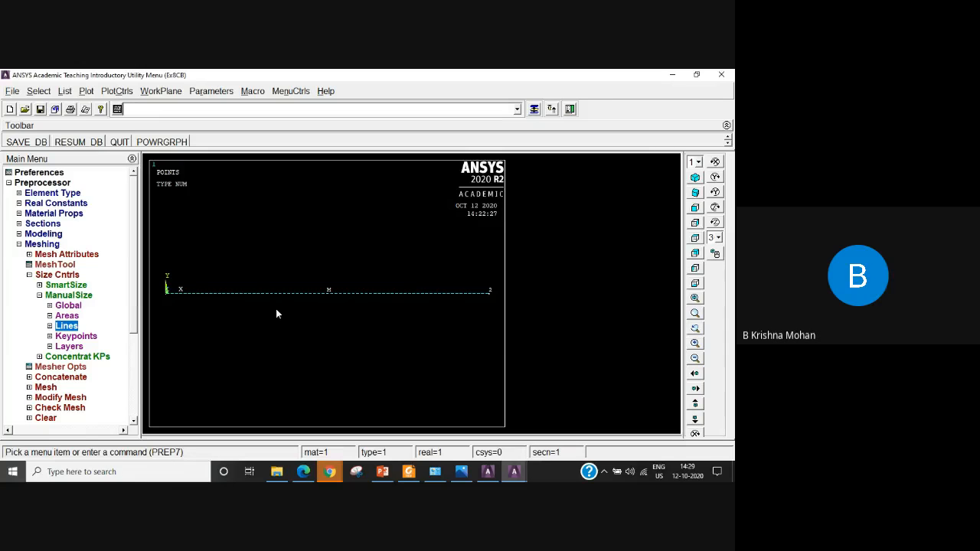
pyautogui.click(46, 388)
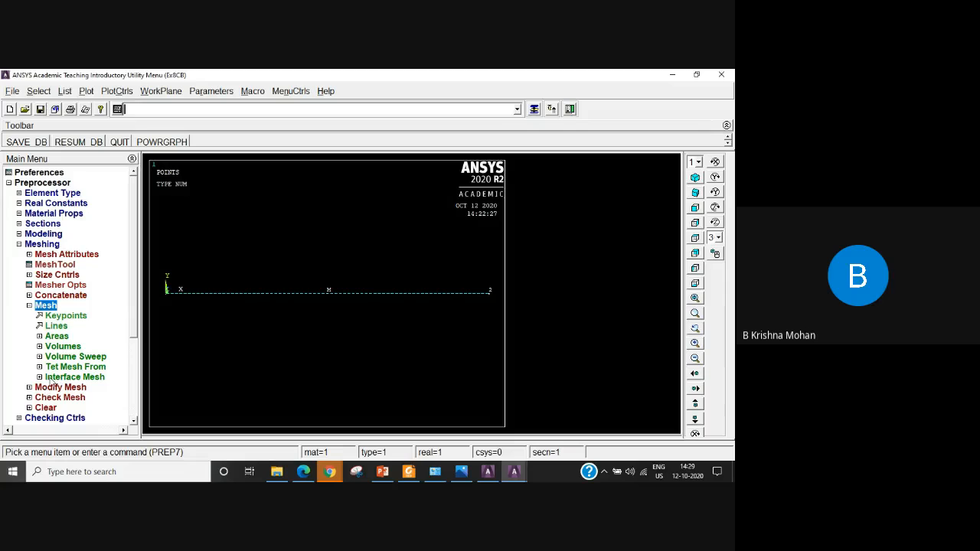
pyautogui.click(56, 325)
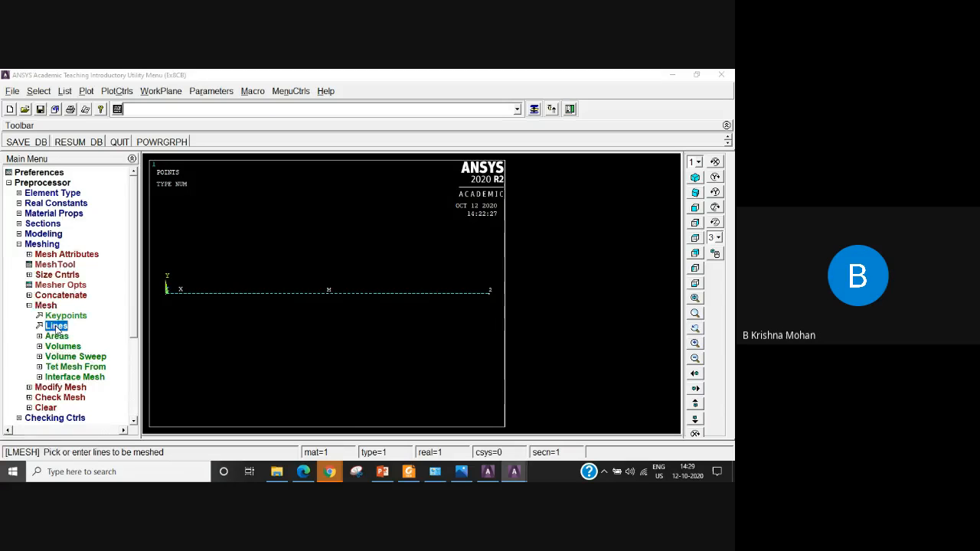
pyautogui.click(284, 299)
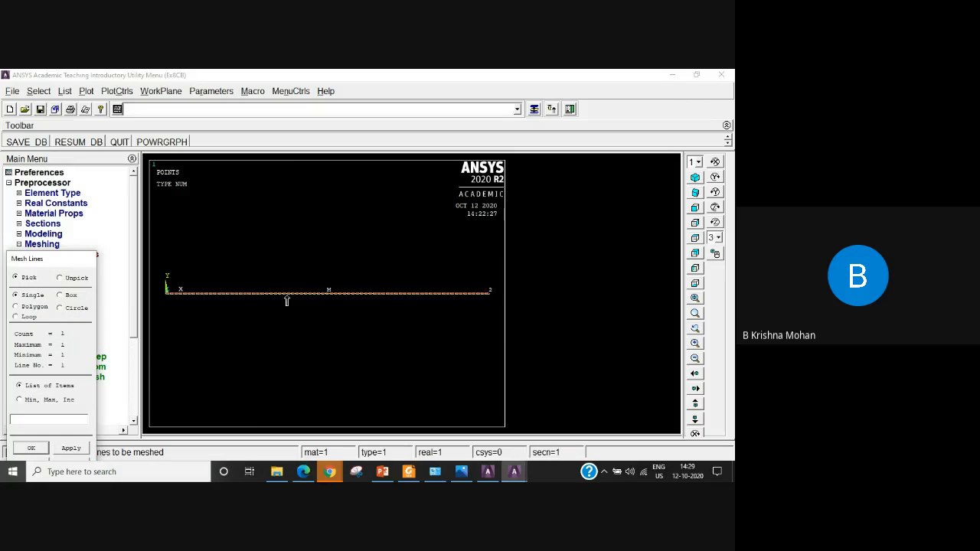
pyautogui.click(30, 448)
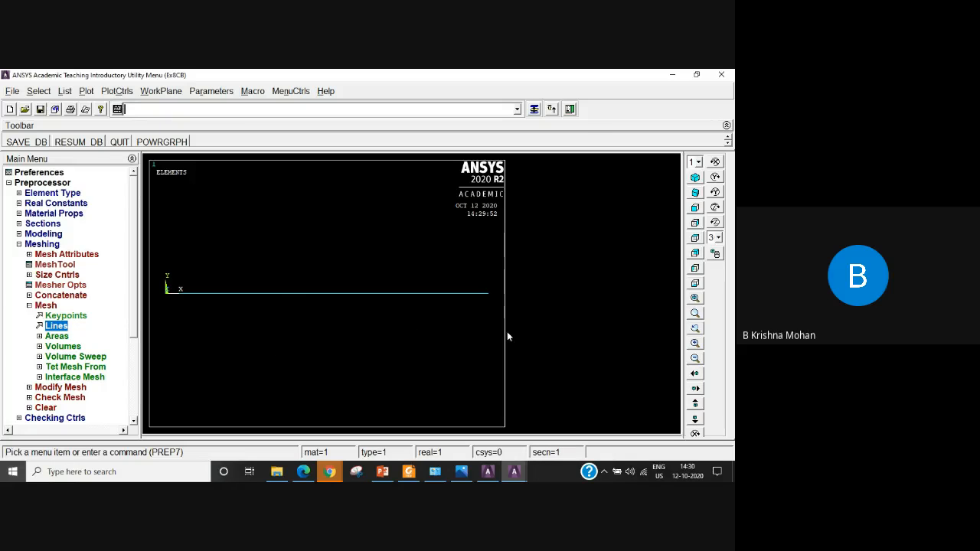
# List all elements with their nodes and attributes and look through the listing to the last element.
pyautogui.click(65, 92)
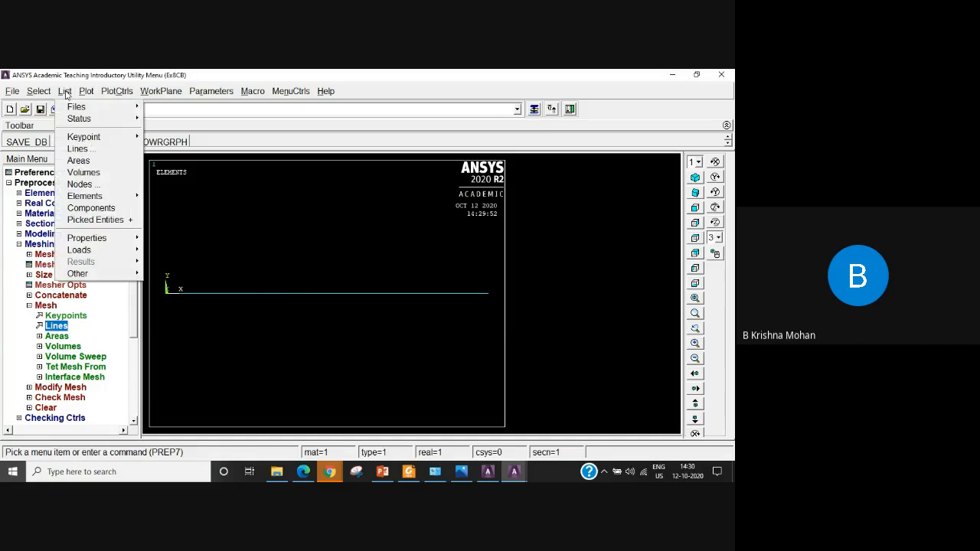
pyautogui.moveTo(98, 198)
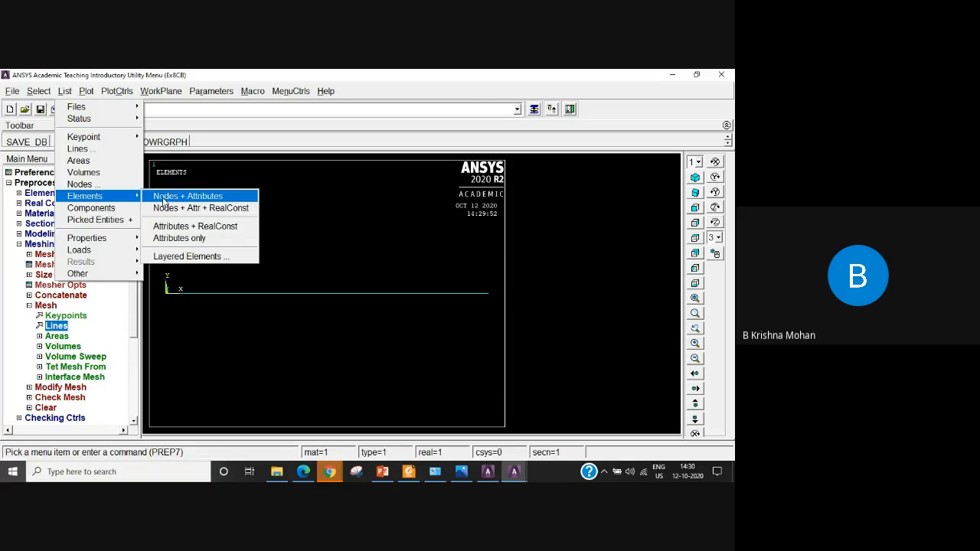
pyautogui.click(206, 201)
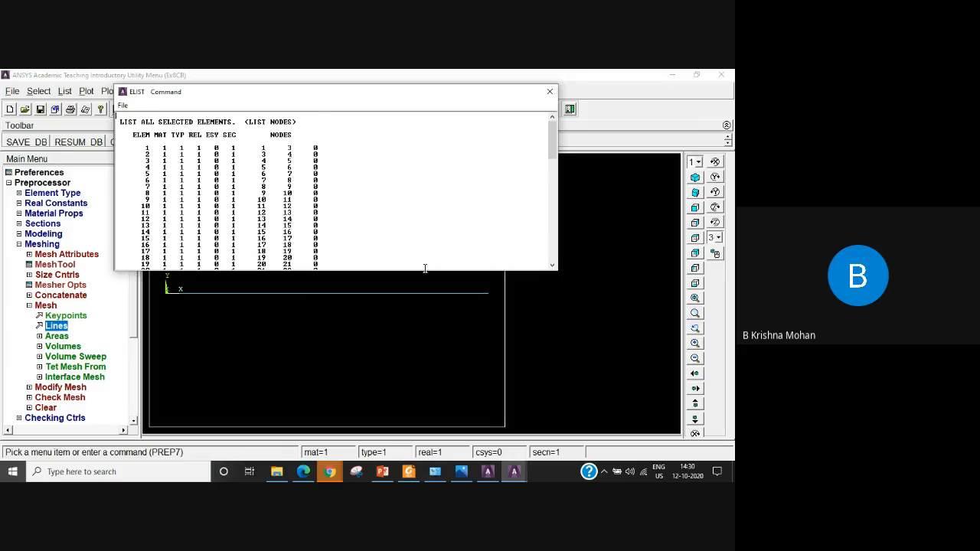
pyautogui.moveTo(424, 268); pyautogui.dragTo(412, 333)
pyautogui.click(410, 222)
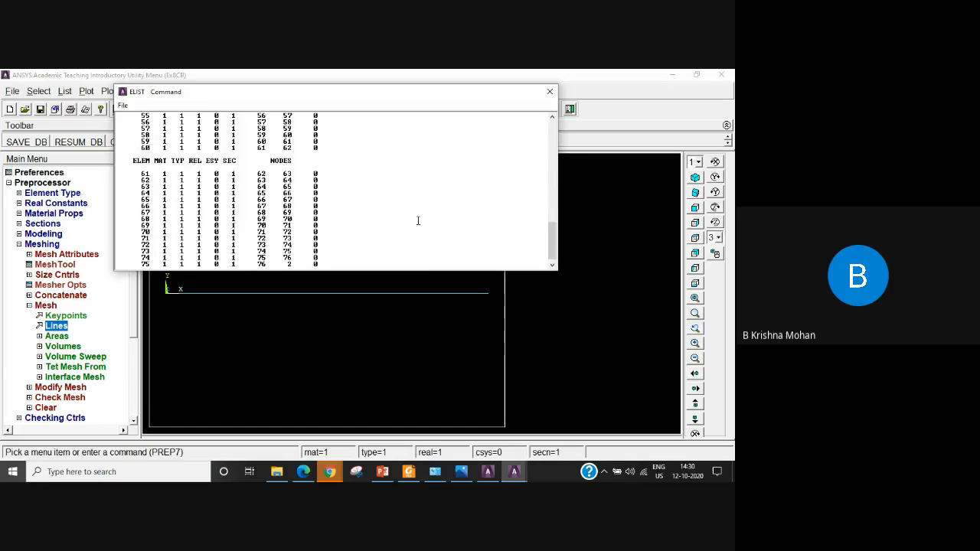
pyautogui.scroll(9, 417, 222)
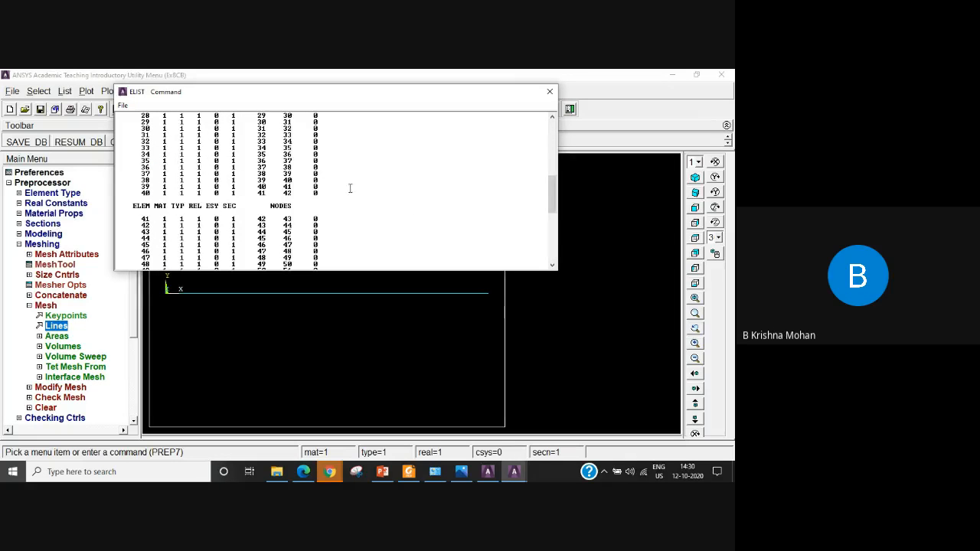
pyautogui.scroll(-9, 350, 188)
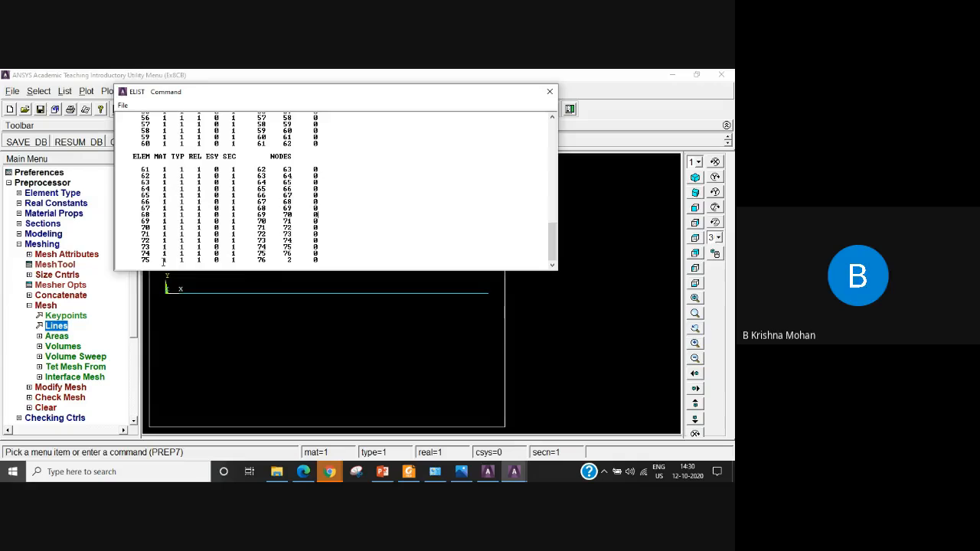
pyautogui.doubleClick(144, 261)
pyautogui.scroll(10, 429, 196)
pyautogui.scroll(10, 413, 199)
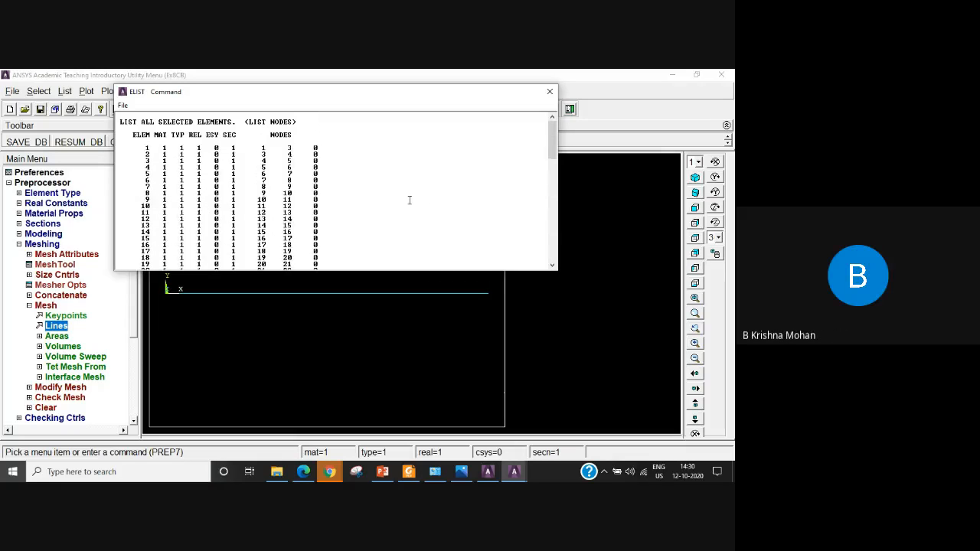
# Examine which nodes the elements connect in the listing, checking element 1, element 30 and the final elements.
pyautogui.moveTo(152, 149); pyautogui.dragTo(142, 151)
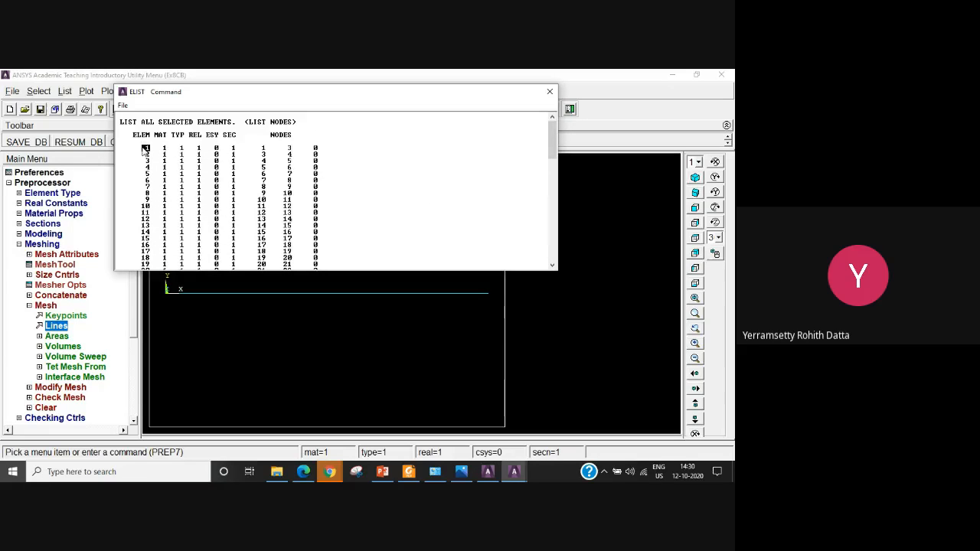
pyautogui.click(265, 148)
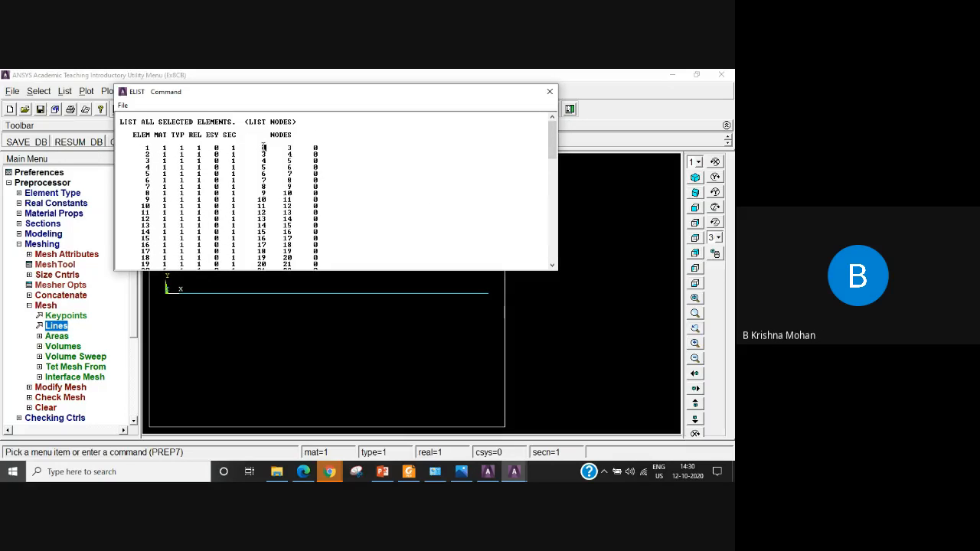
pyautogui.doubleClick(290, 148)
pyautogui.scroll(-7, 208, 230)
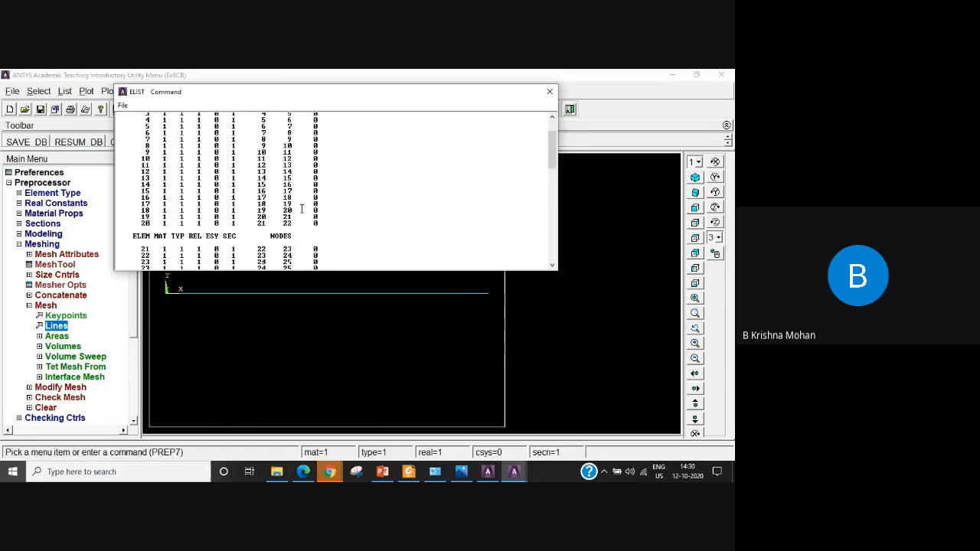
pyautogui.moveTo(155, 213); pyautogui.dragTo(138, 214)
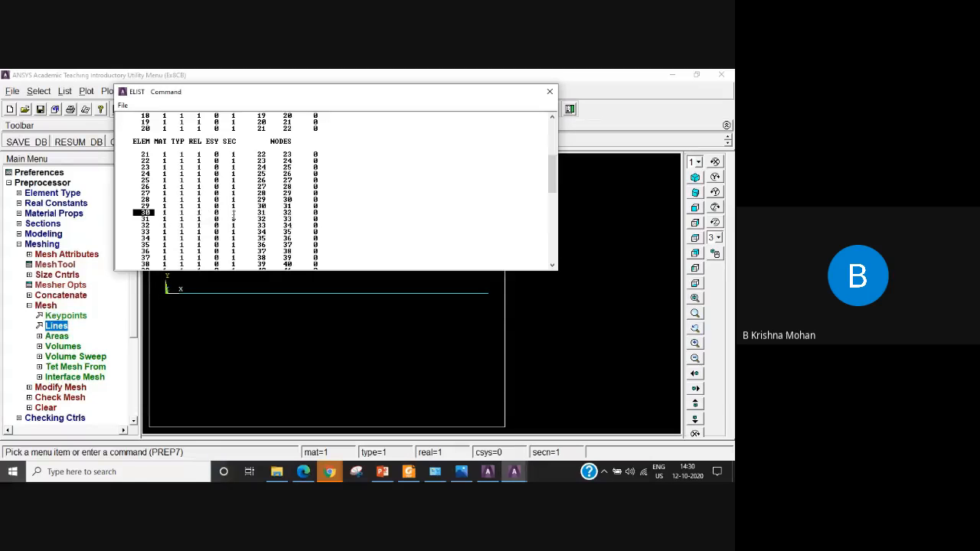
pyautogui.click(268, 215)
pyautogui.scroll(-7, 372, 204)
pyautogui.scroll(-6, 373, 205)
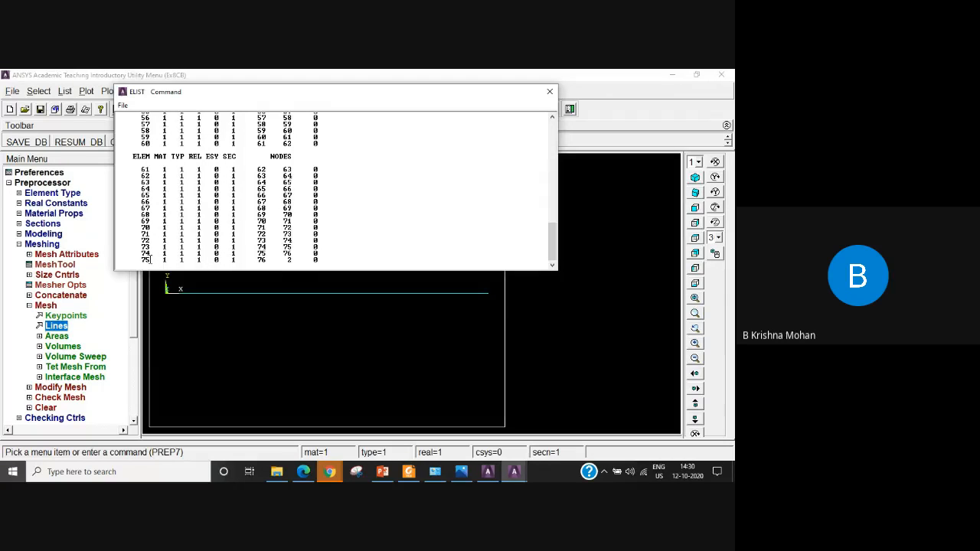
# Close the element listing and turn on node numbers in the plot, keeping keypoint numbers on.
pyautogui.moveTo(269, 262)
pyautogui.mouseDown()
pyautogui.moveTo(256, 262)
pyautogui.moveTo(288, 262)
pyautogui.mouseUp()
pyautogui.click(549, 91)
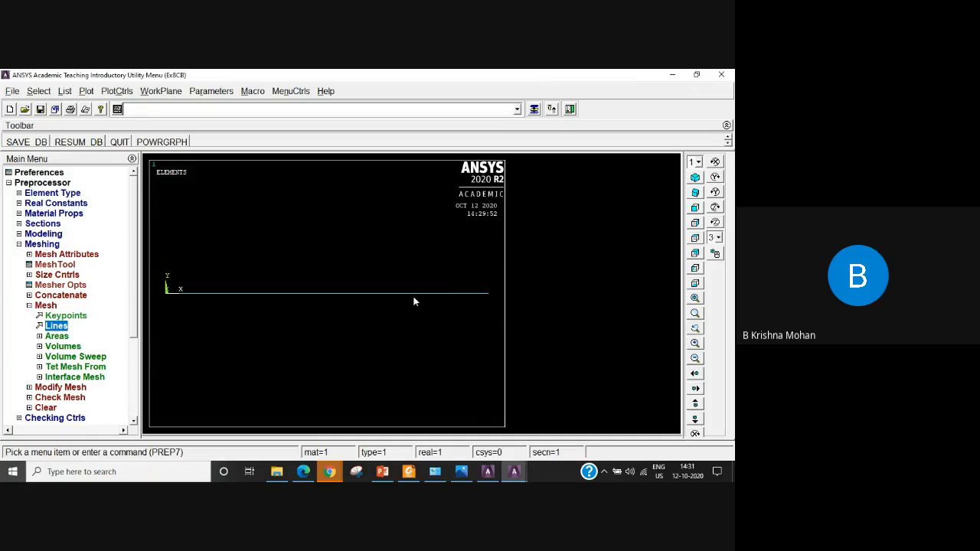
pyautogui.click(117, 91)
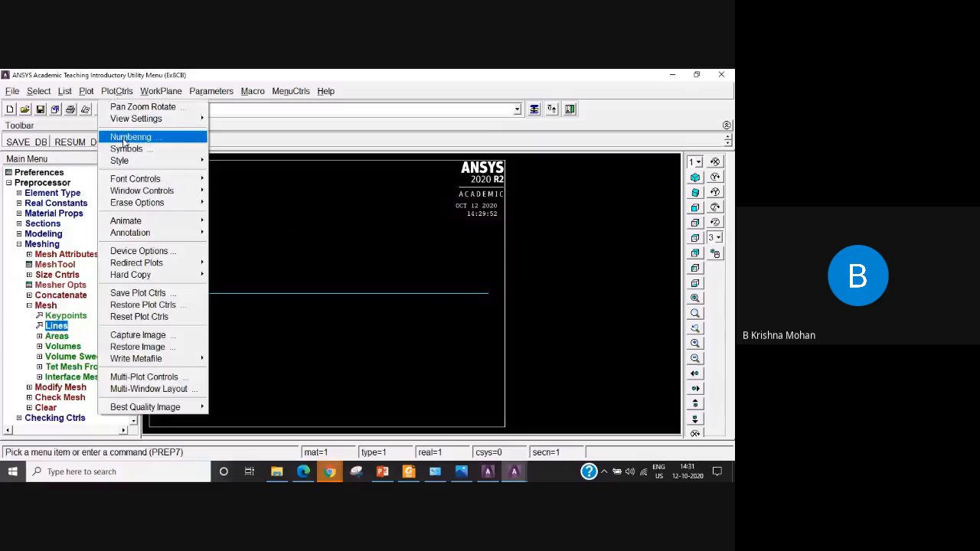
pyautogui.click(127, 138)
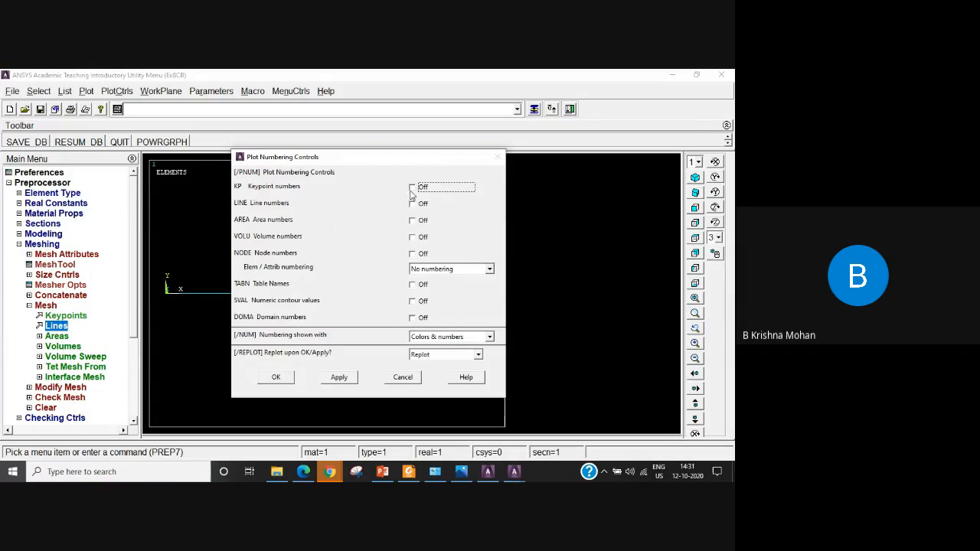
pyautogui.click(338, 378)
pyautogui.moveTo(412, 160); pyautogui.dragTo(491, 187)
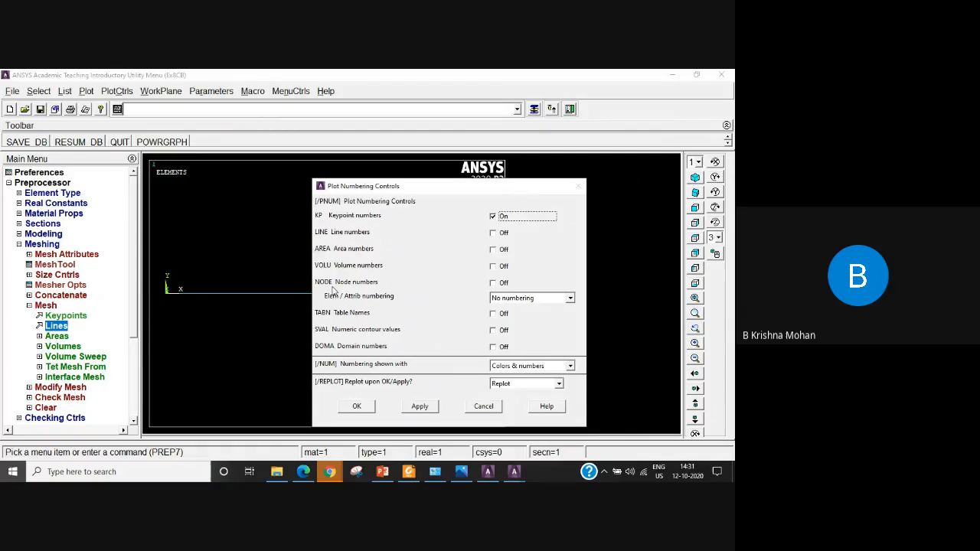
pyautogui.click(493, 283)
pyautogui.click(356, 406)
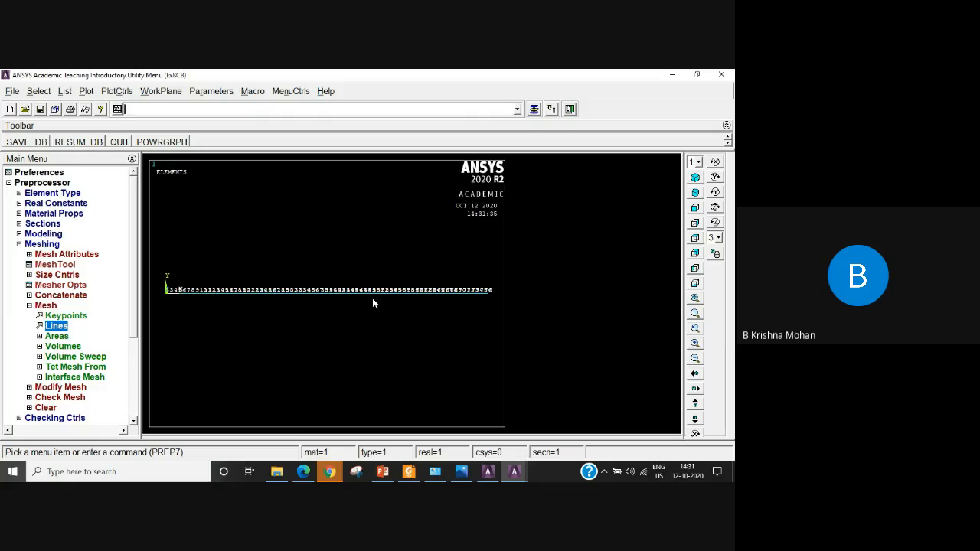
# Examine the node numbering along the meshed beam, looking closely at the middle and the end at keypoint 2.
pyautogui.scroll(5, 370, 306)
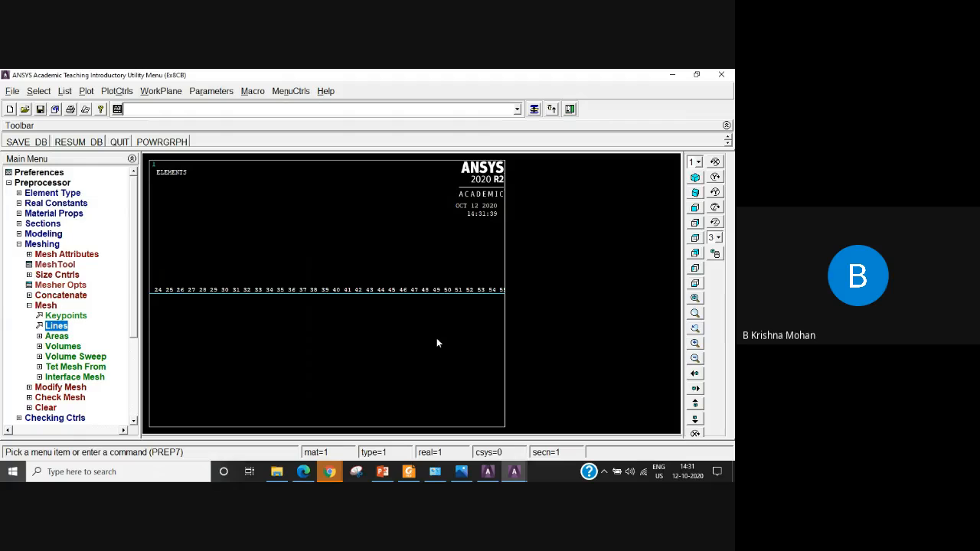
pyautogui.scroll(-1, 434, 342)
pyautogui.scroll(-1, 432, 343)
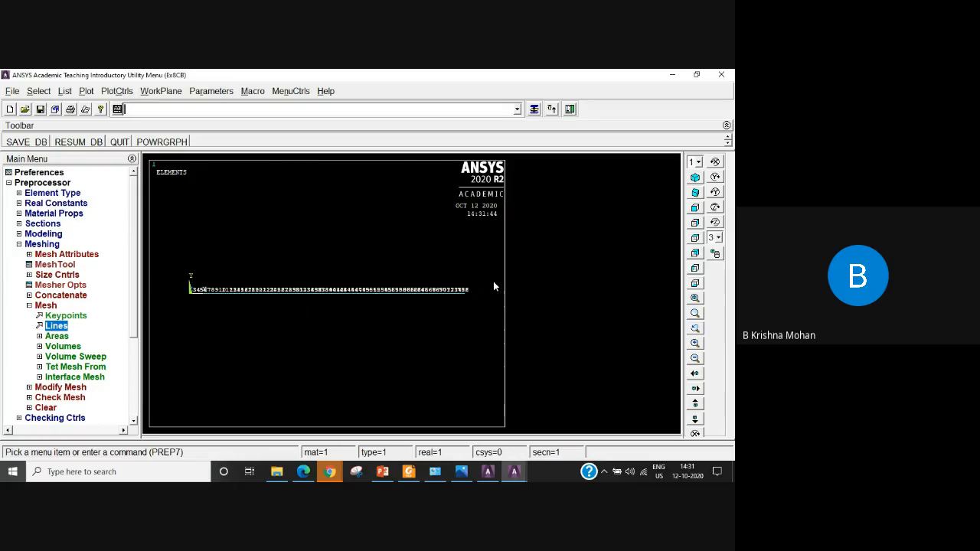
pyautogui.scroll(-1, 491, 278)
pyautogui.scroll(3, 448, 293)
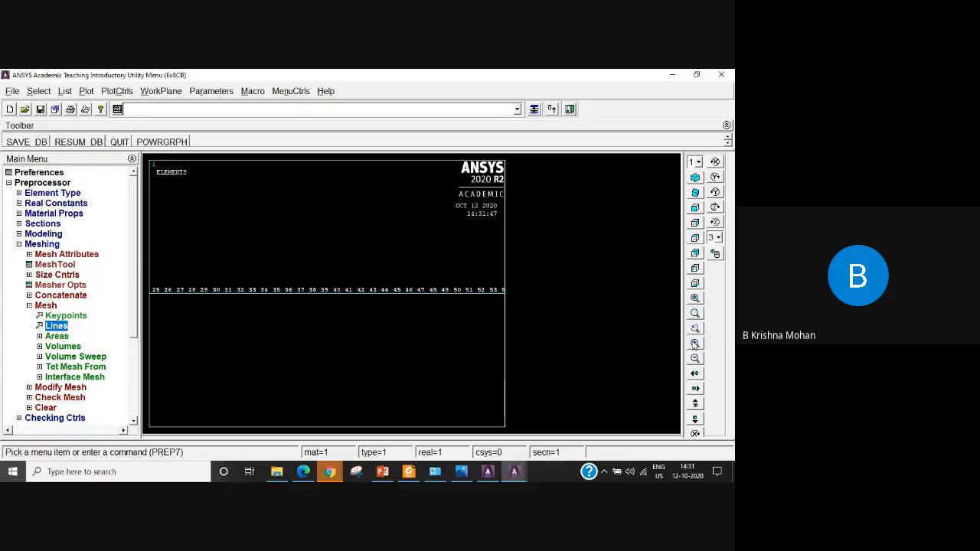
pyautogui.click(694, 298)
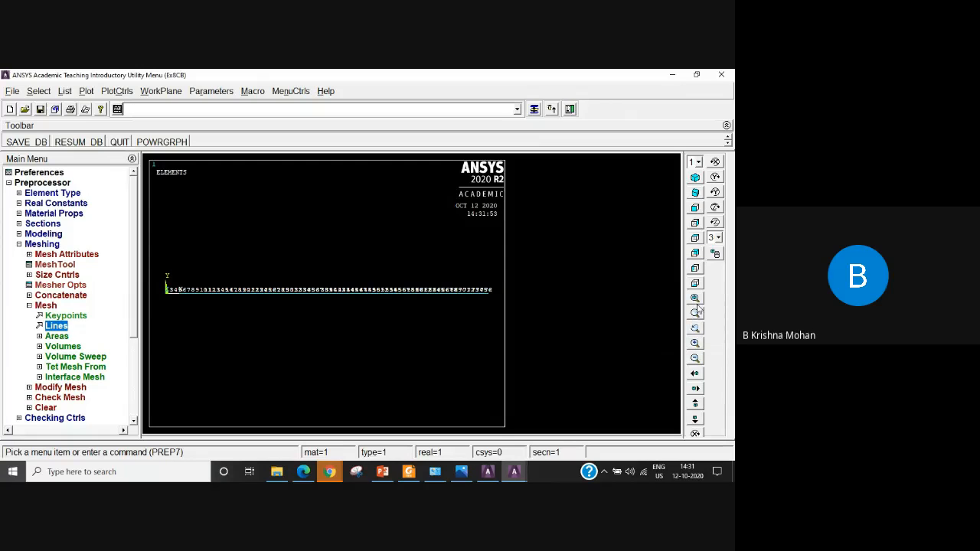
pyautogui.click(695, 313)
pyautogui.click(476, 274)
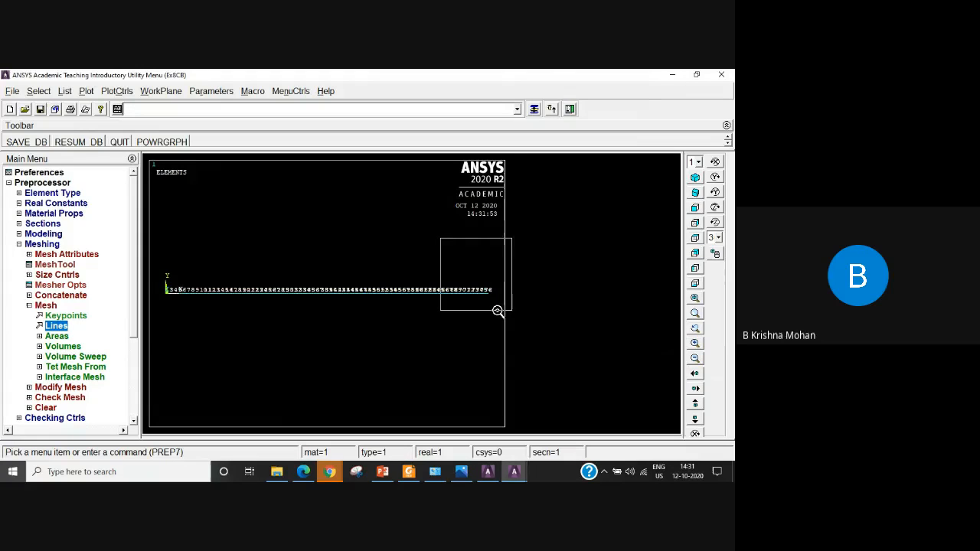
pyautogui.click(498, 311)
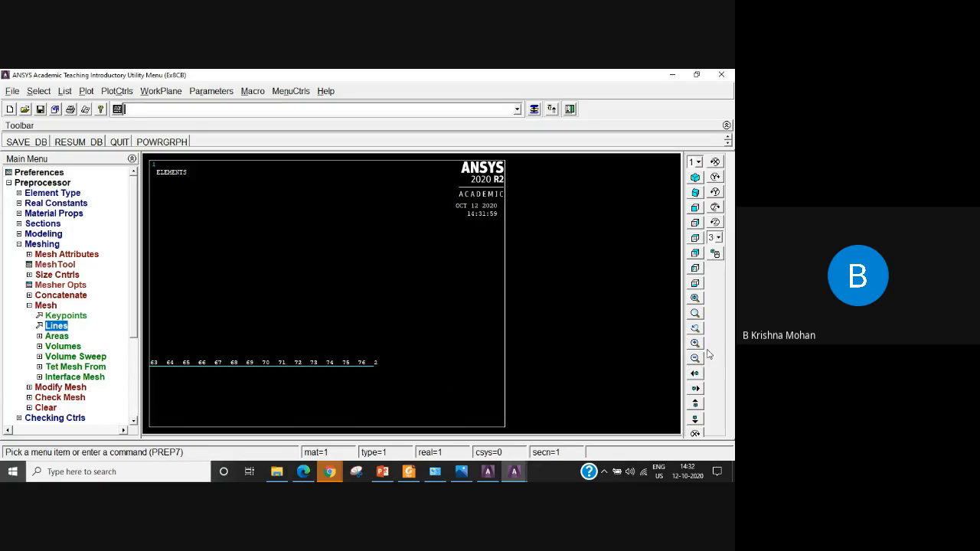
pyautogui.click(695, 299)
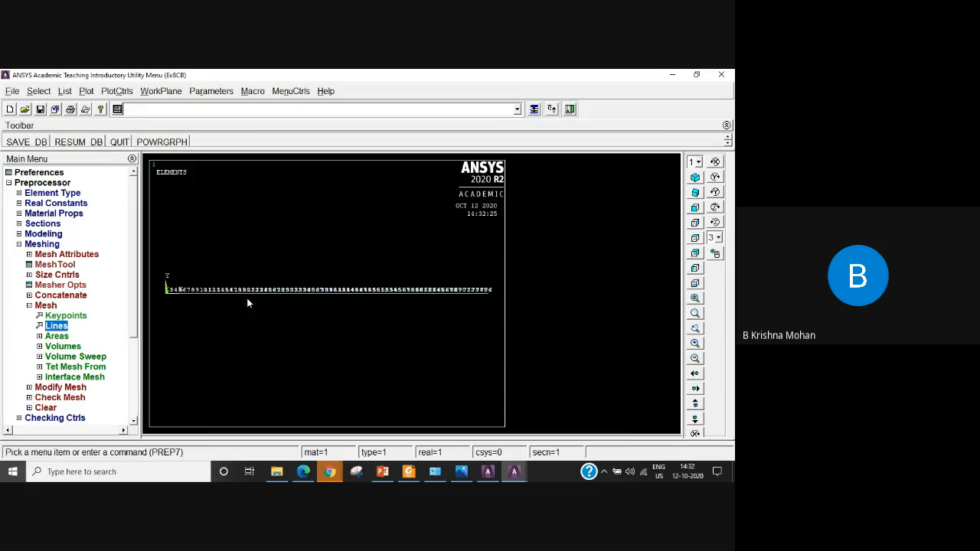
# Turn off node numbers in the plot and display the model's lines instead of its elements.
pyautogui.click(117, 91)
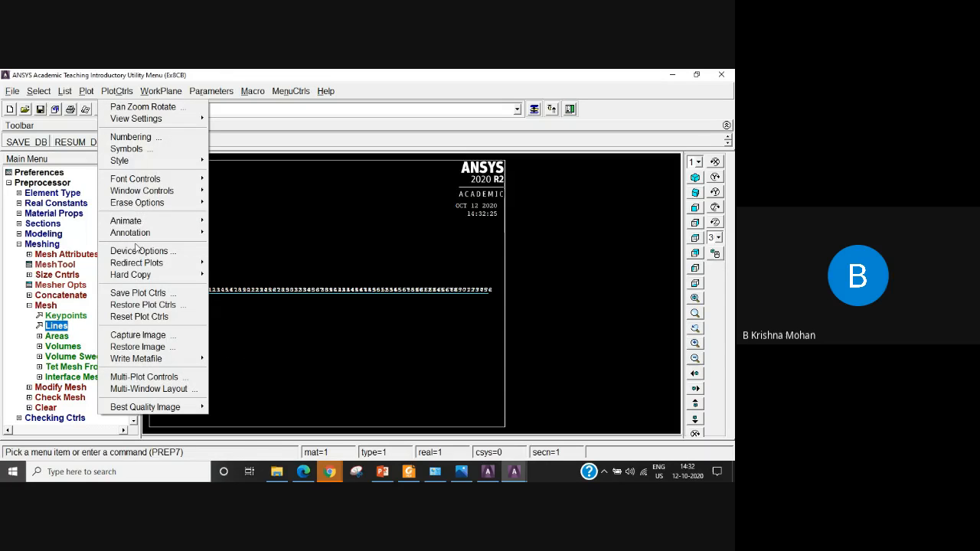
pyautogui.click(165, 137)
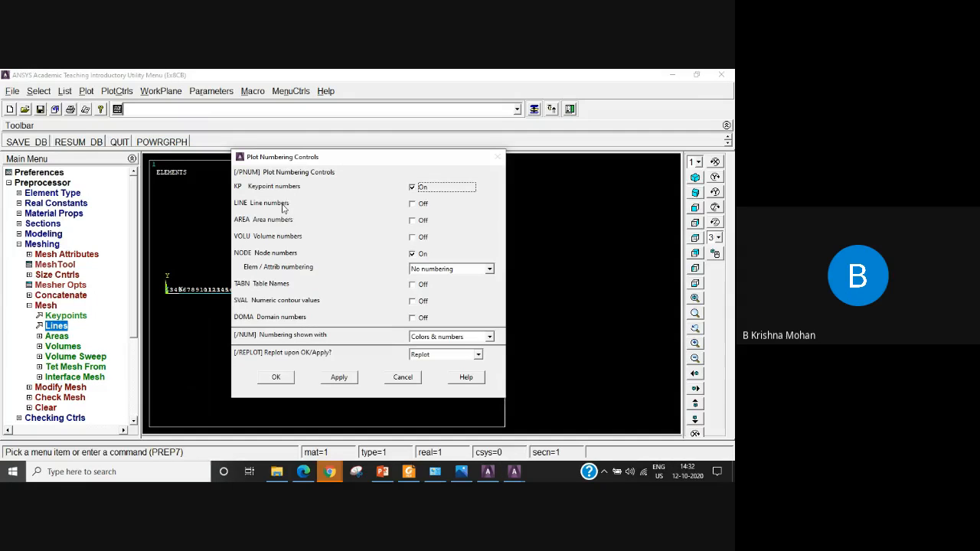
pyautogui.click(412, 254)
pyautogui.click(413, 255)
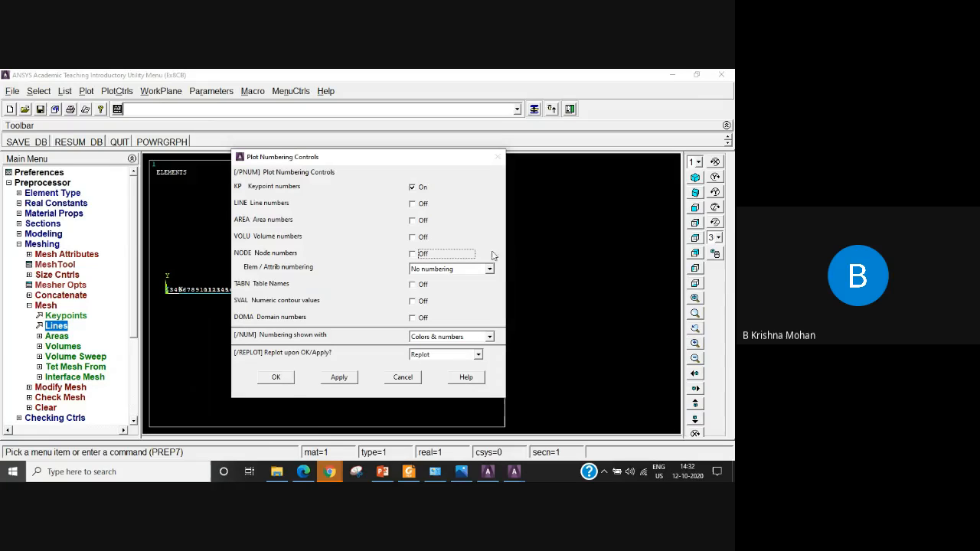
pyautogui.click(276, 377)
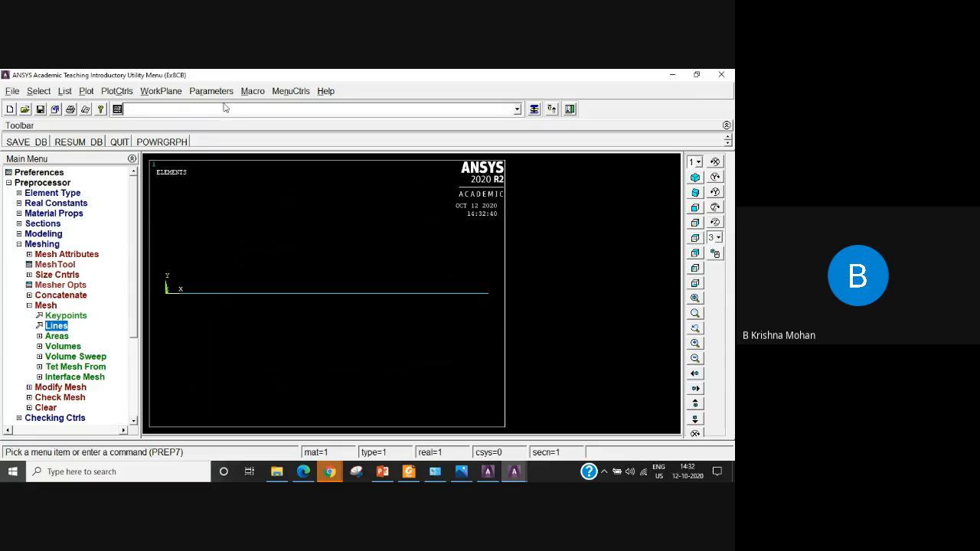
pyautogui.click(85, 93)
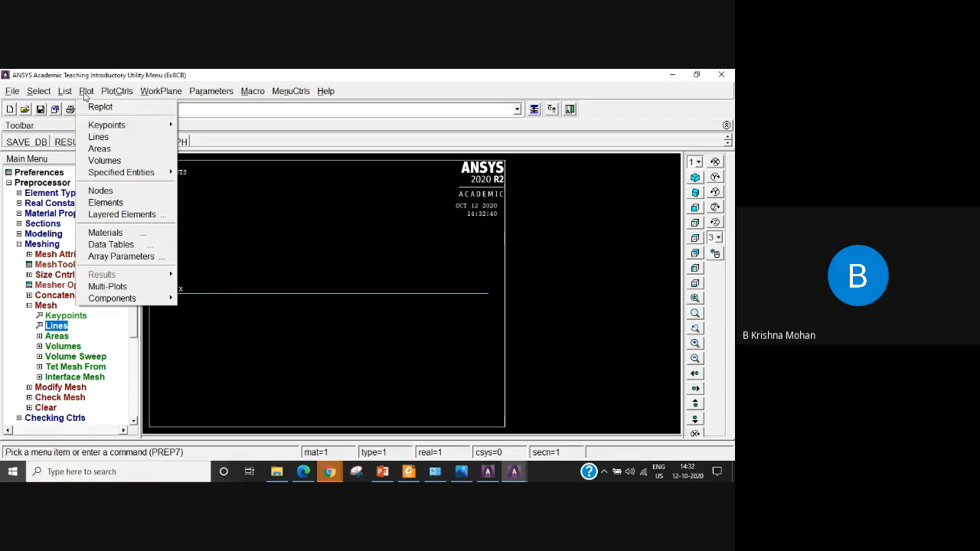
pyautogui.click(98, 136)
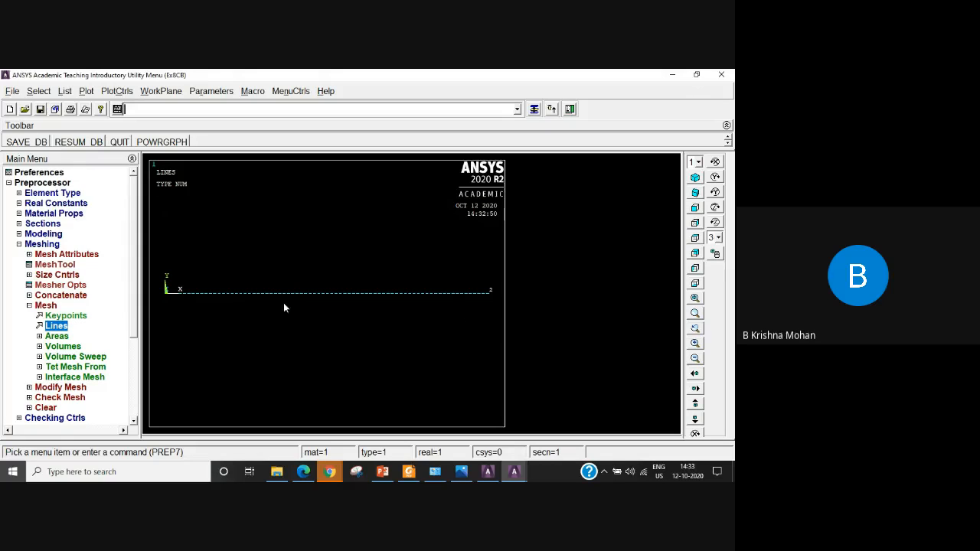
# Define a new analysis of type Static for the beam's loads.
pyautogui.click(29, 305)
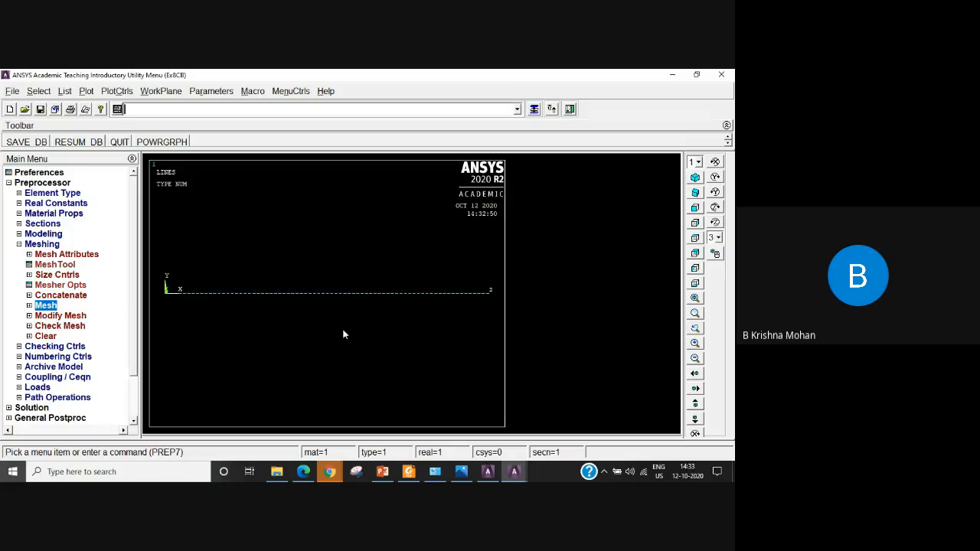
pyautogui.click(19, 244)
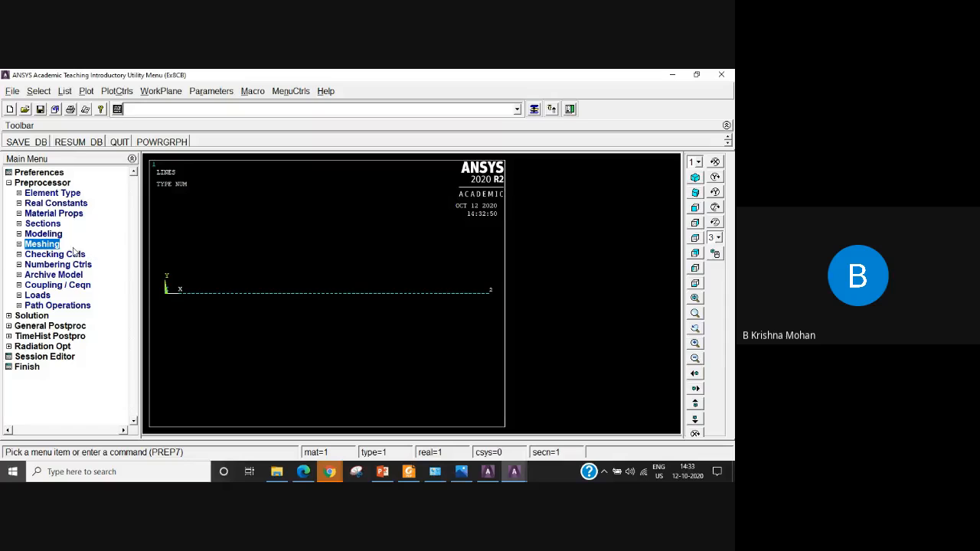
pyautogui.click(37, 295)
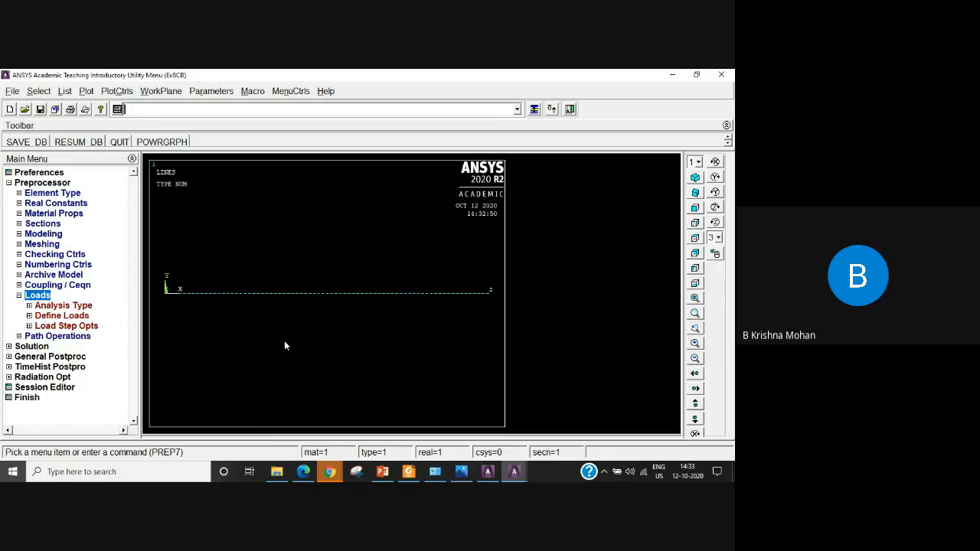
pyautogui.click(54, 306)
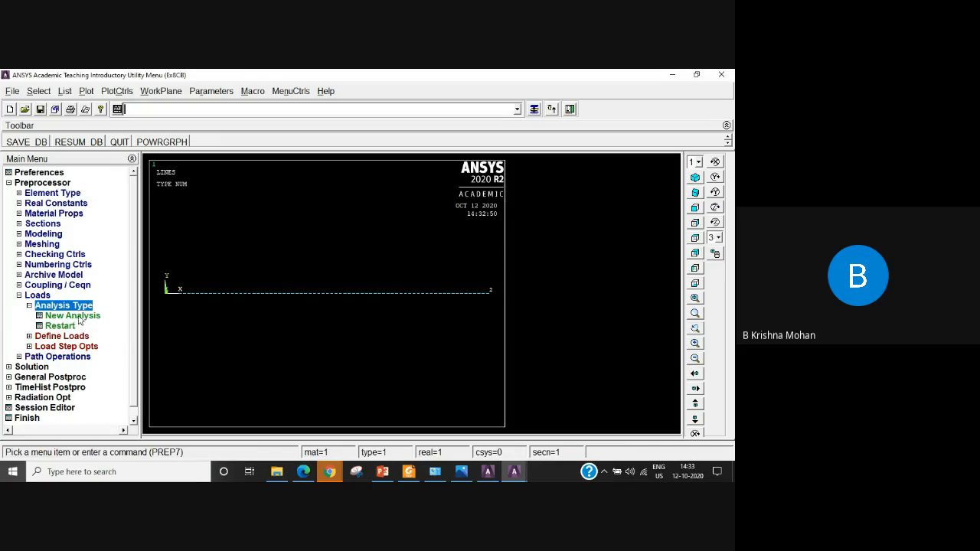
pyautogui.click(79, 317)
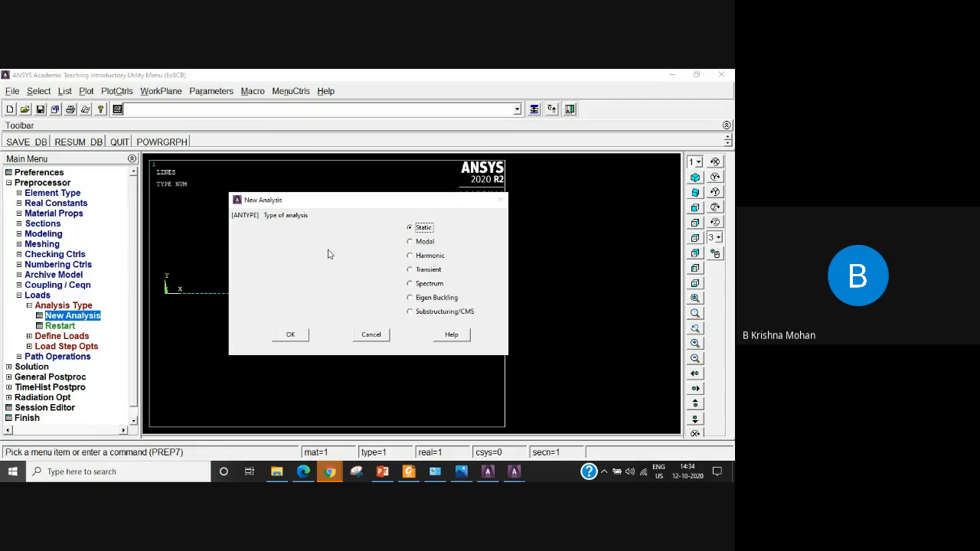
pyautogui.click(290, 335)
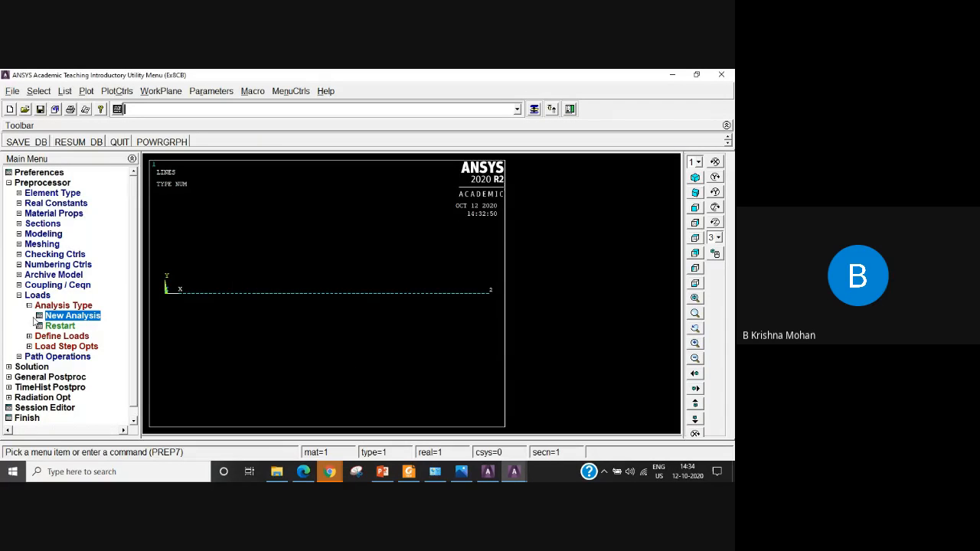
pyautogui.click(29, 306)
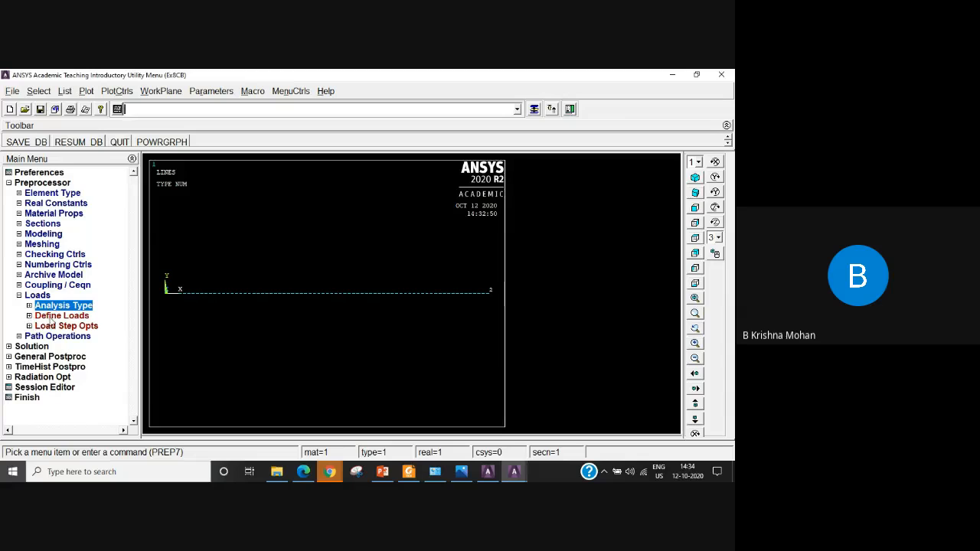
# Apply a structural displacement constraint on the keypoint at the beam's origin end, choosing All DOF as a constant value.
pyautogui.click(50, 316)
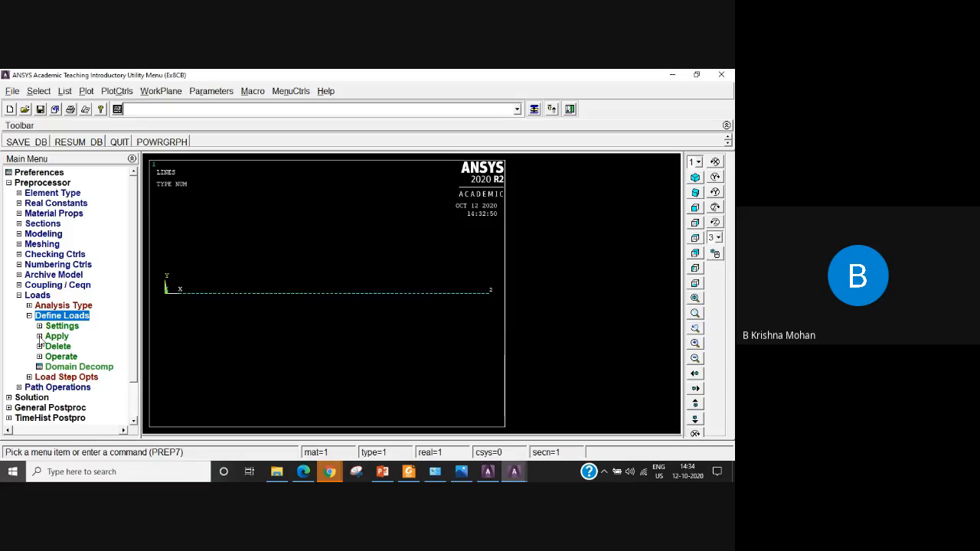
pyautogui.click(58, 339)
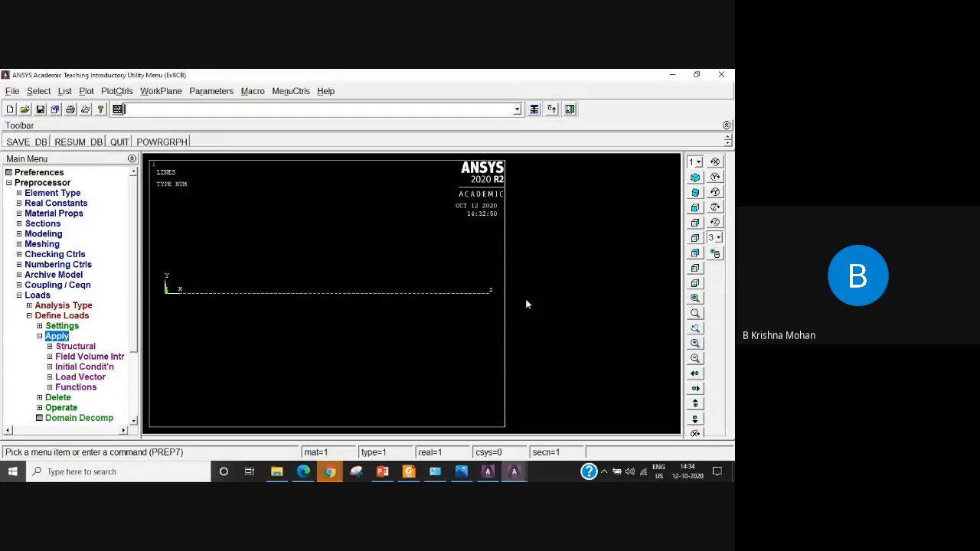
pyautogui.click(74, 347)
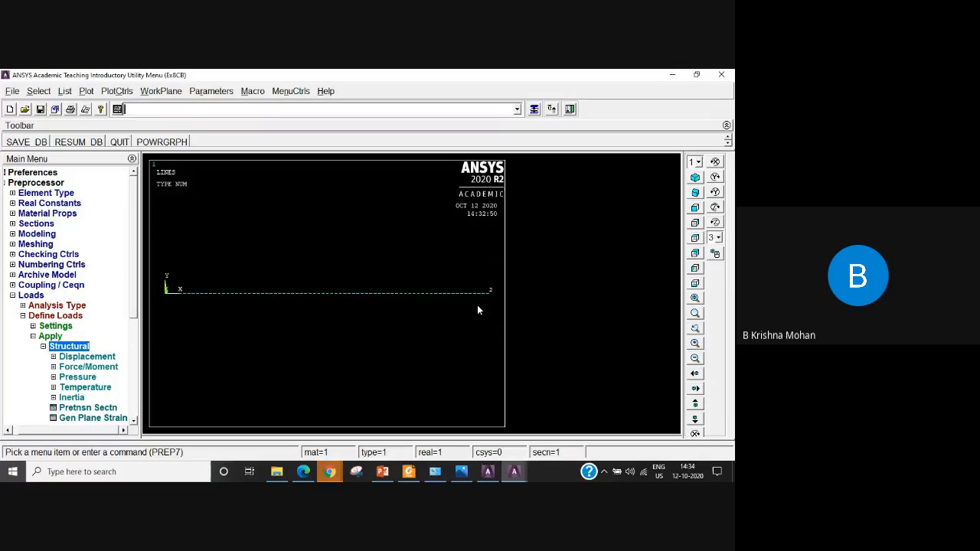
pyautogui.click(89, 357)
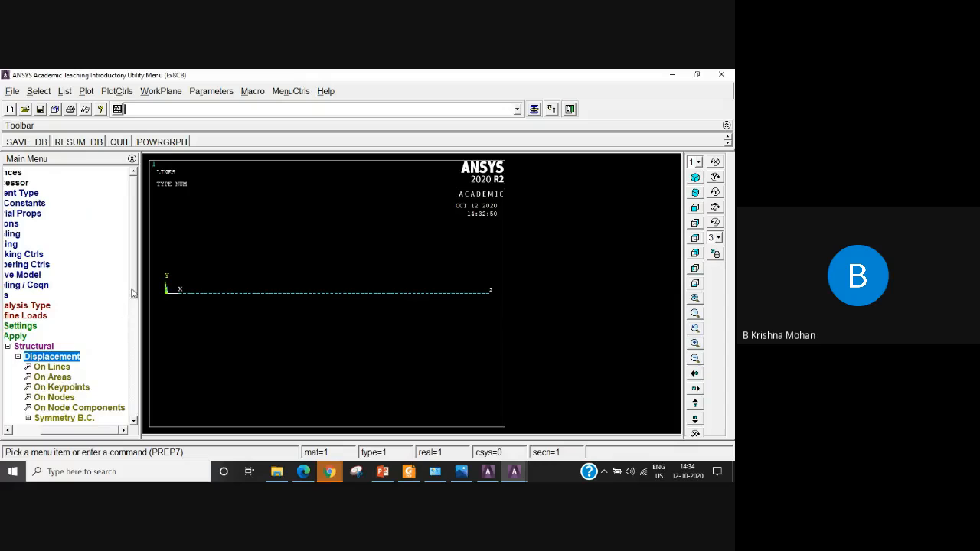
pyautogui.moveTo(132, 290); pyautogui.dragTo(133, 326)
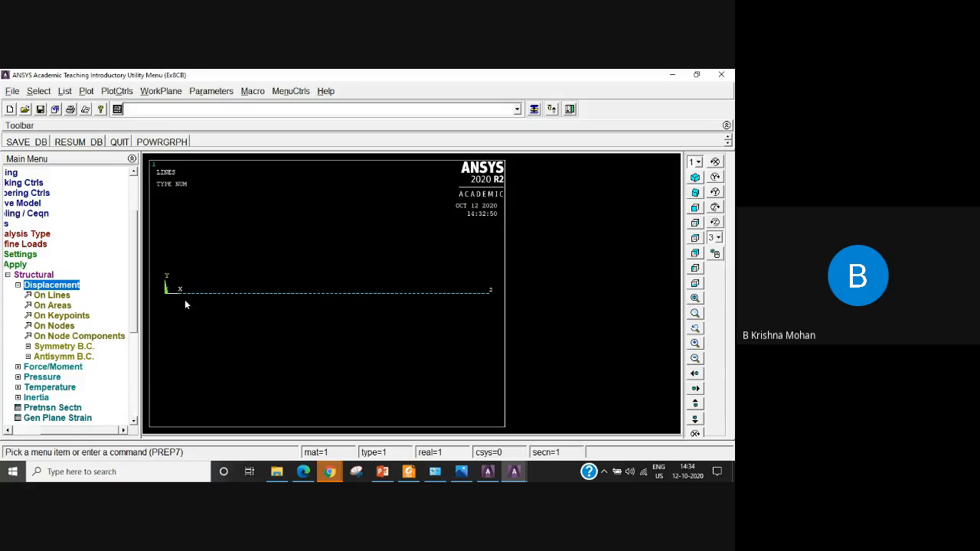
pyautogui.click(73, 320)
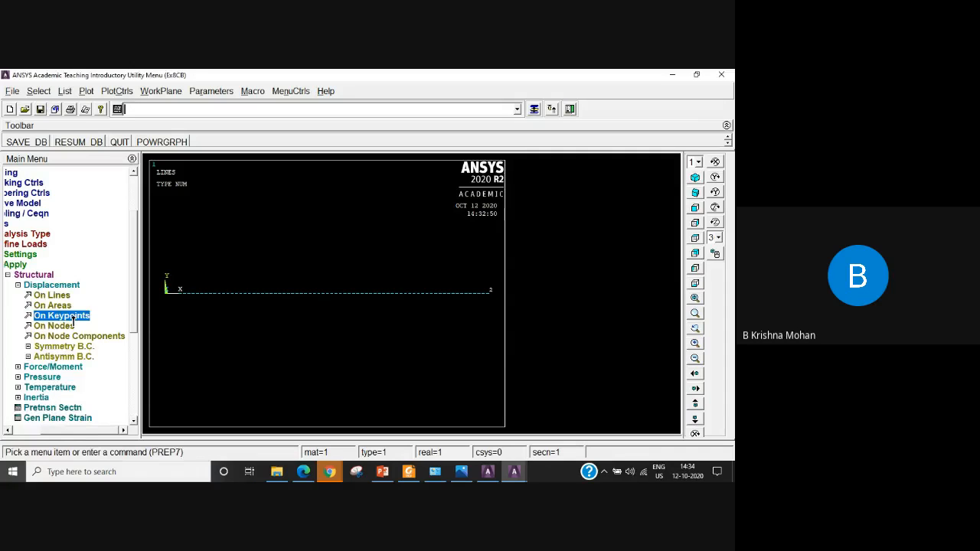
pyautogui.click(165, 297)
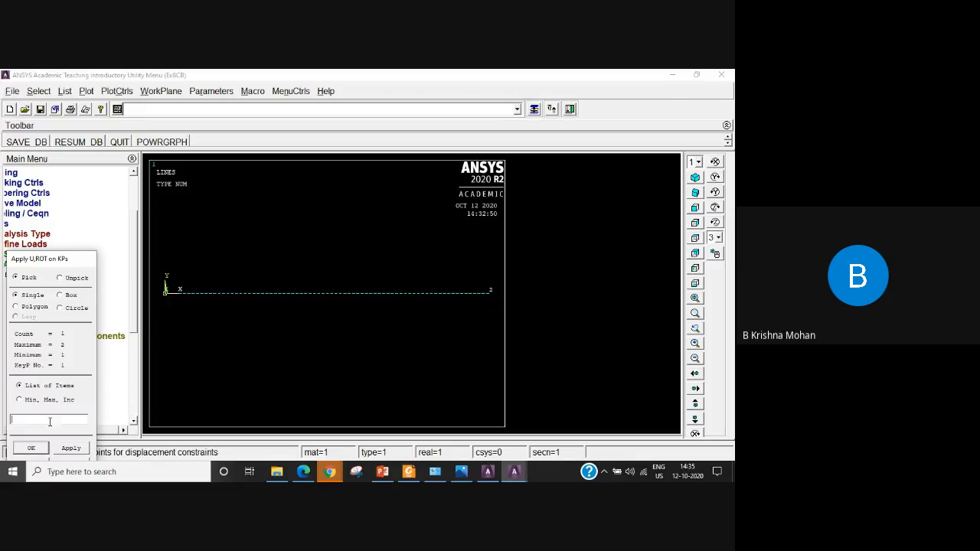
pyautogui.click(42, 448)
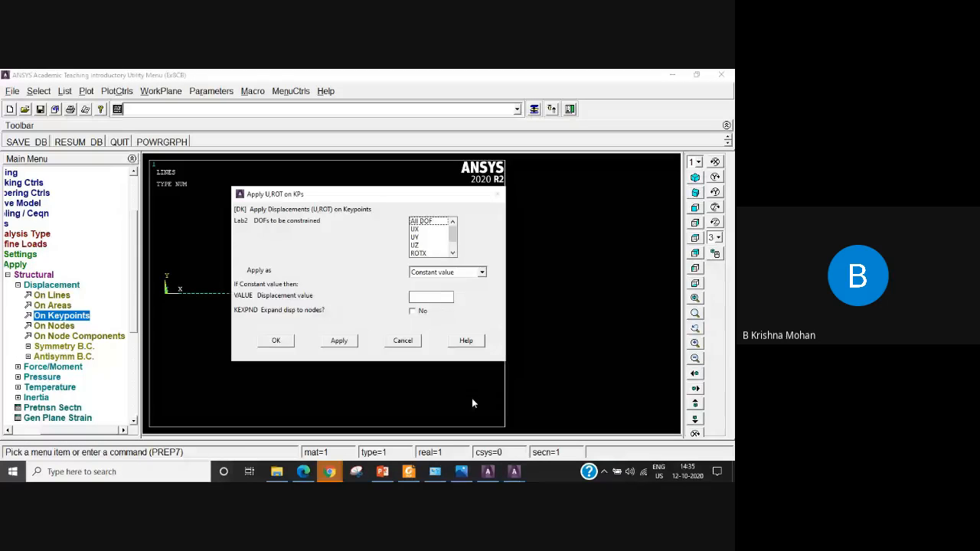
pyautogui.click(430, 222)
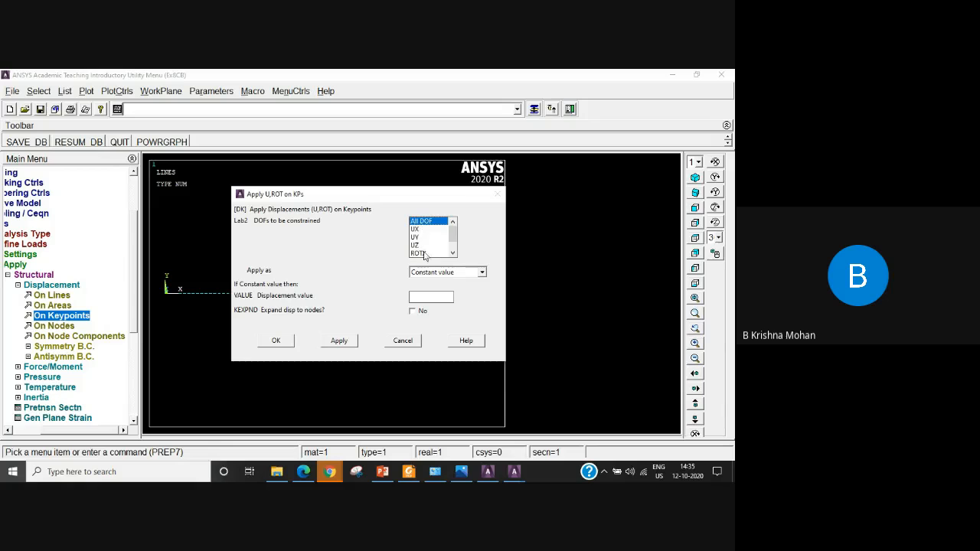
# Review the available DOF labels and finish constraining all degrees of freedom on the beam's origin keypoint.
pyautogui.moveTo(454, 239); pyautogui.dragTo(454, 245)
pyautogui.moveTo(454, 239); pyautogui.dragTo(451, 264)
pyautogui.click(422, 298)
pyautogui.moveTo(452, 241); pyautogui.dragTo(452, 211)
pyautogui.click(275, 340)
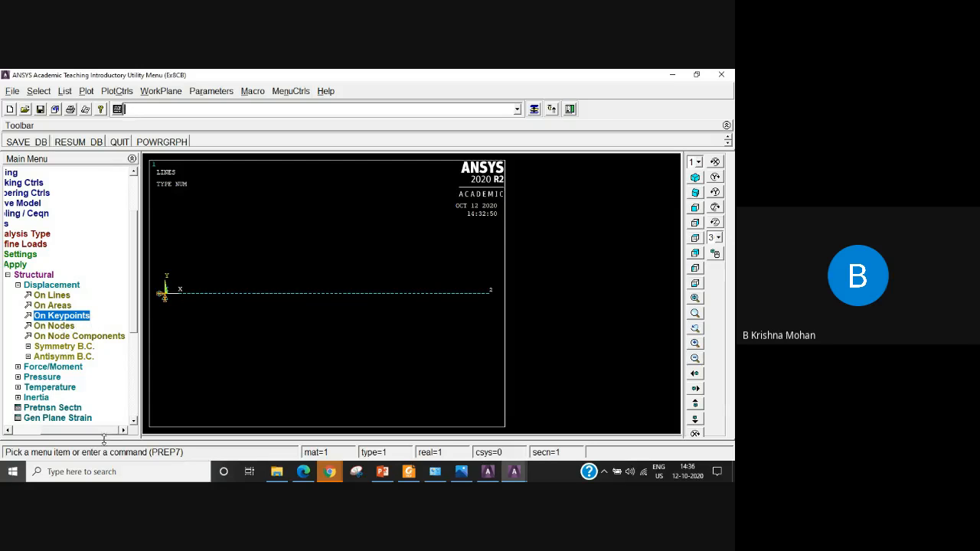
# Apply a constant structural force of -1000 in the FY direction on the keypoints at both ends of the beam.
pyautogui.moveTo(98, 432)
pyautogui.mouseDown()
pyautogui.moveTo(69, 433)
pyautogui.moveTo(87, 431)
pyautogui.mouseUp()
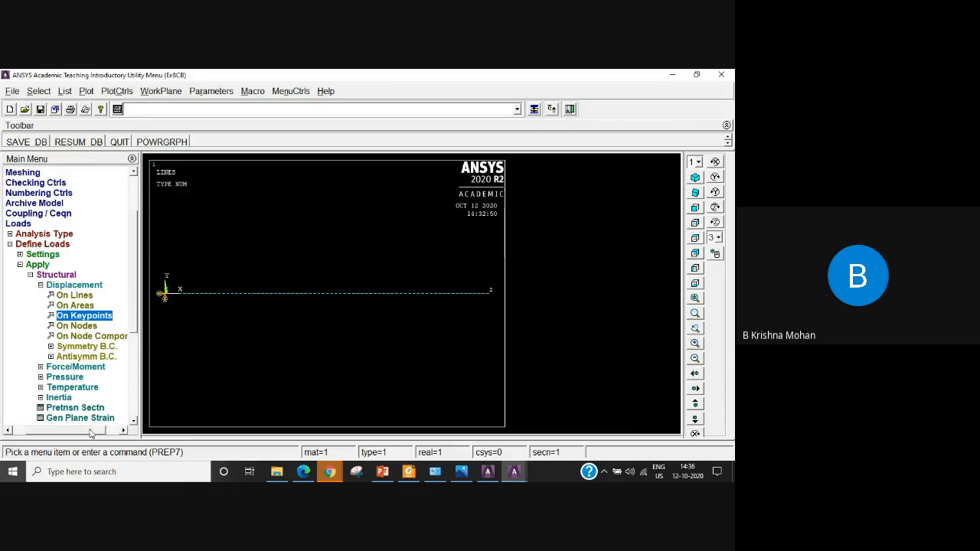
pyautogui.click(41, 285)
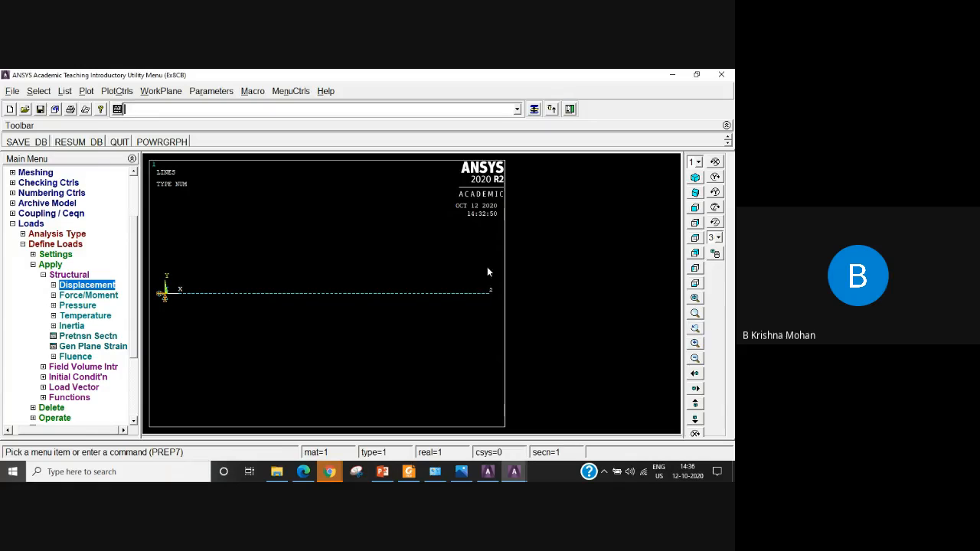
pyautogui.click(84, 296)
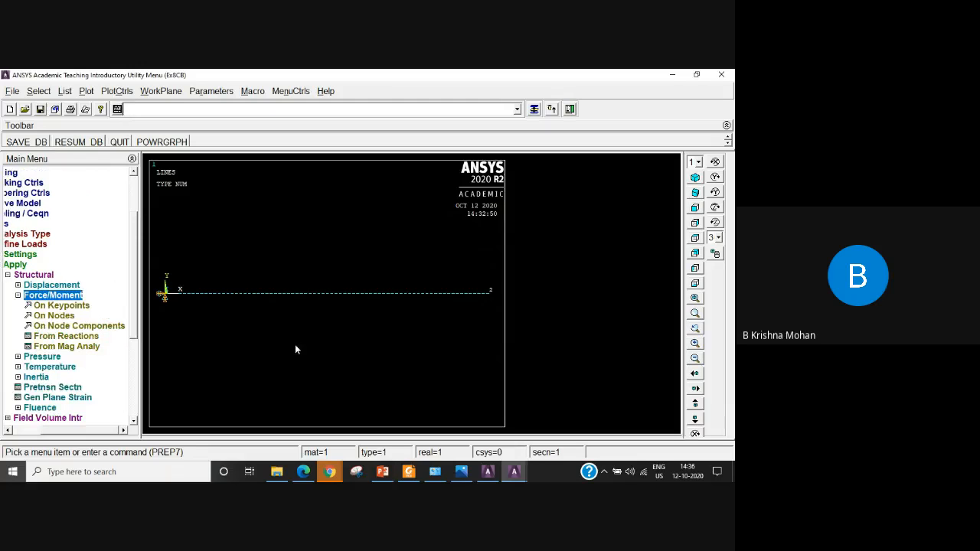
pyautogui.click(74, 306)
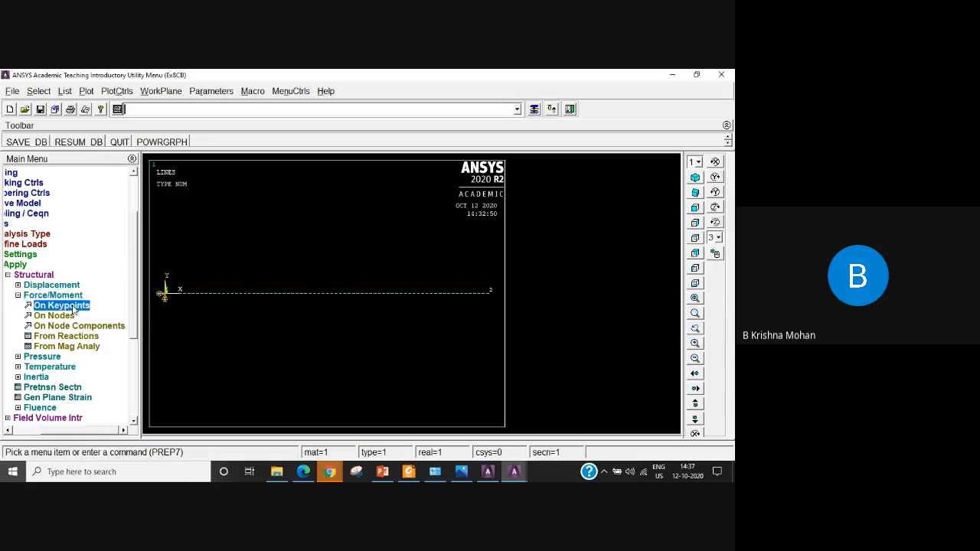
pyautogui.click(489, 297)
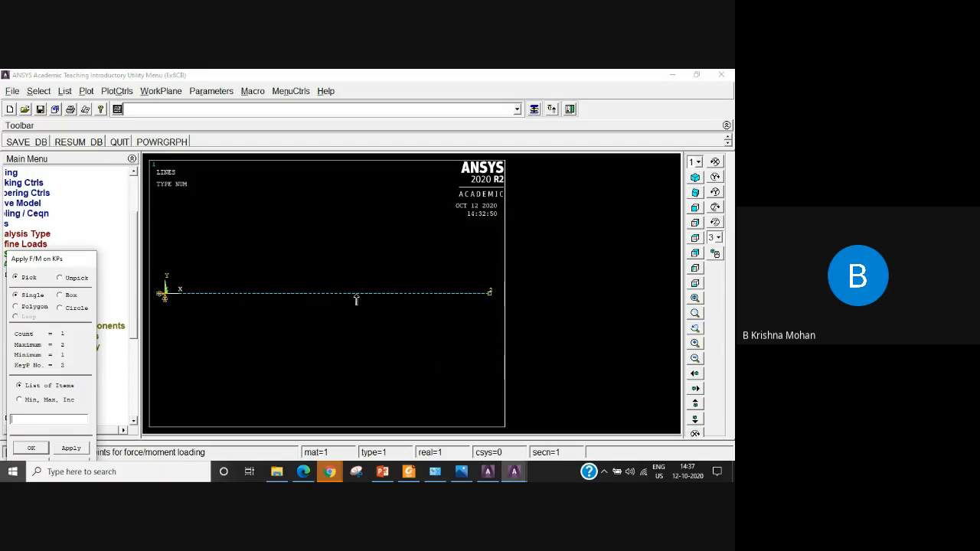
pyautogui.click(330, 295)
pyautogui.click(27, 449)
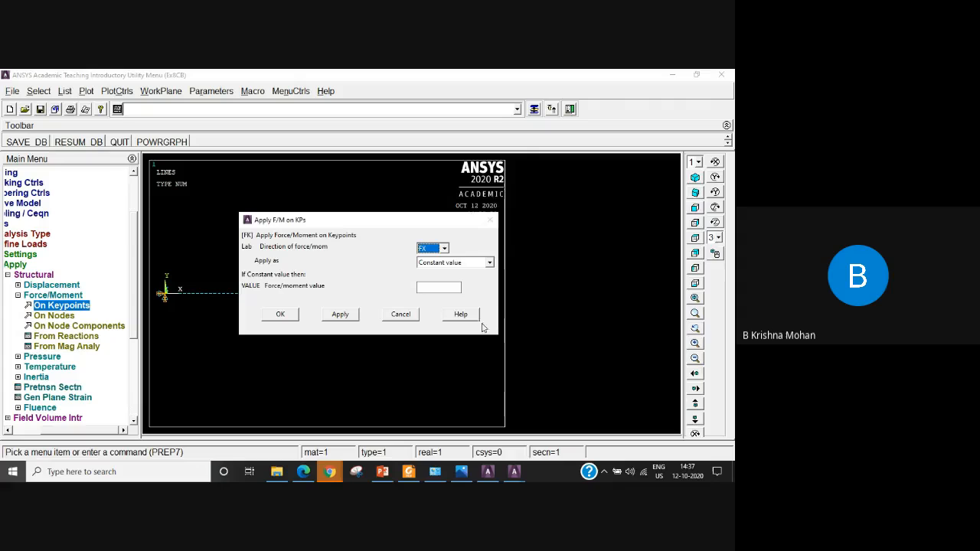
pyautogui.click(429, 253)
pyautogui.click(429, 265)
pyautogui.click(444, 250)
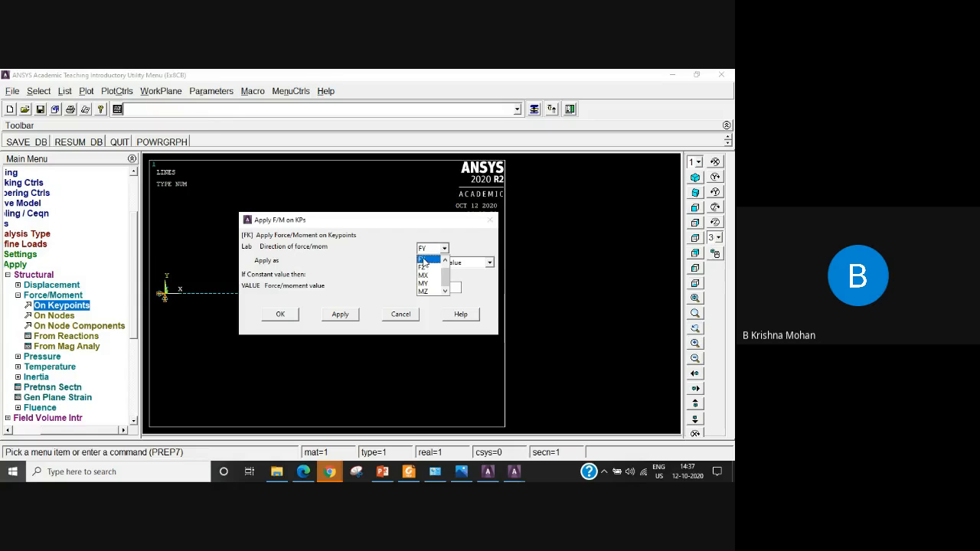
pyautogui.click(424, 261)
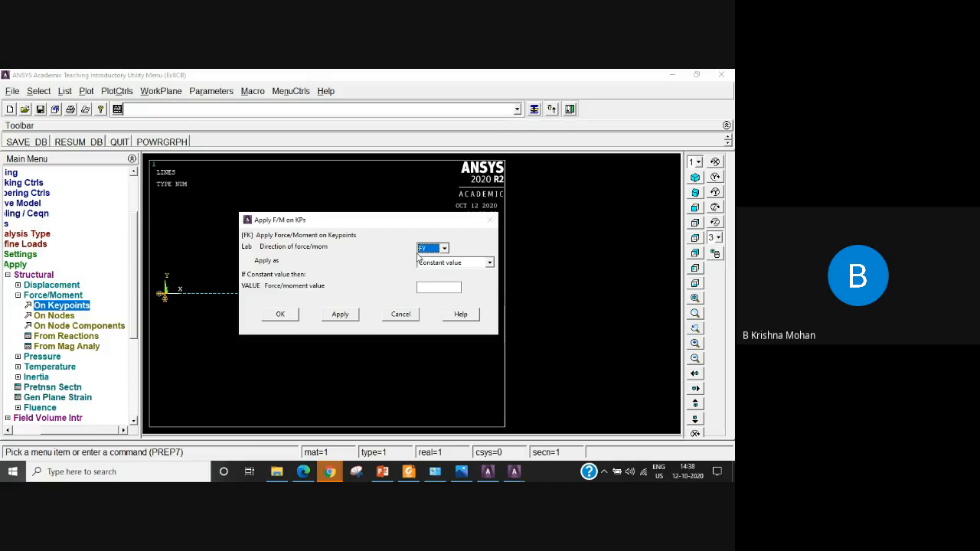
pyautogui.click(437, 288)
pyautogui.write('-1000')
pyautogui.click(281, 315)
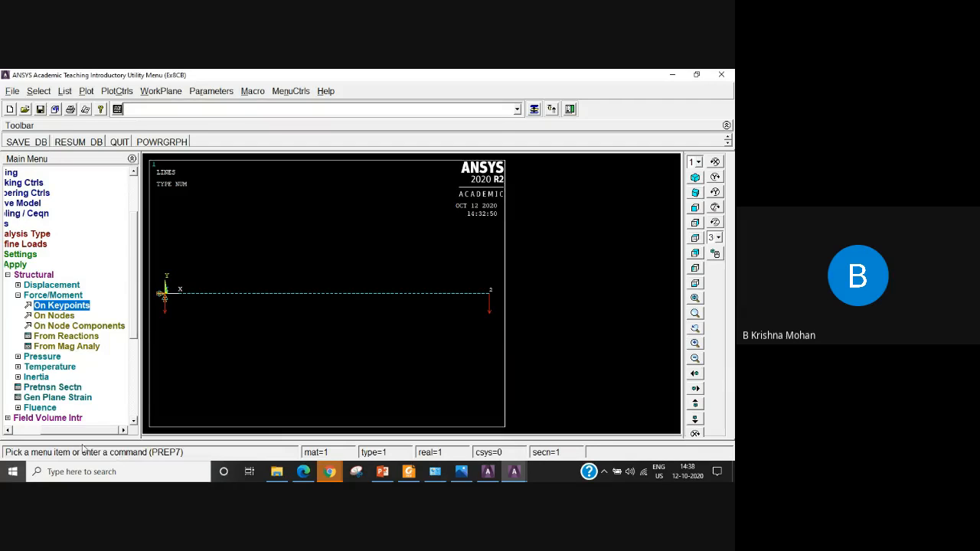
# Delete all structural force/moment loads from the keypoint at the beam's origin end.
pyautogui.moveTo(89, 431); pyautogui.dragTo(52, 430)
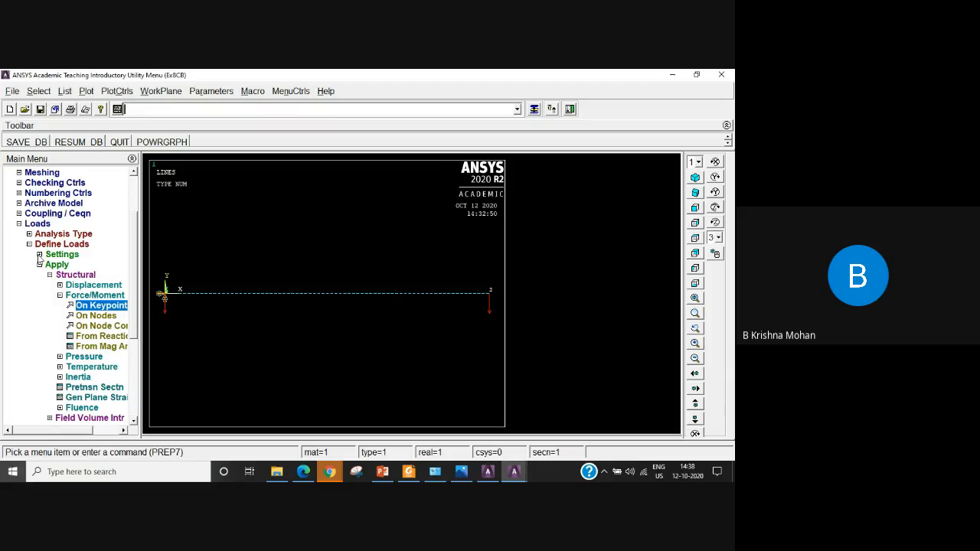
pyautogui.click(19, 223)
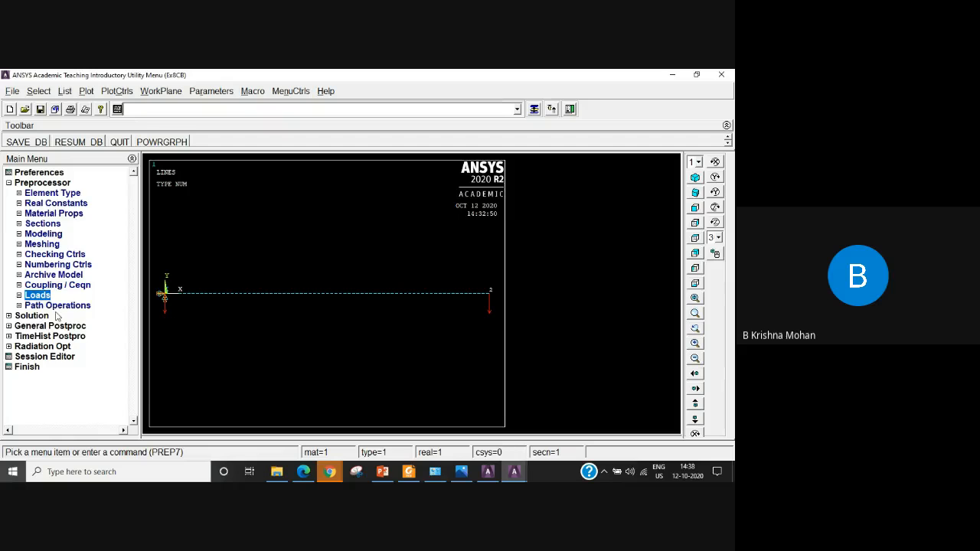
pyautogui.click(19, 296)
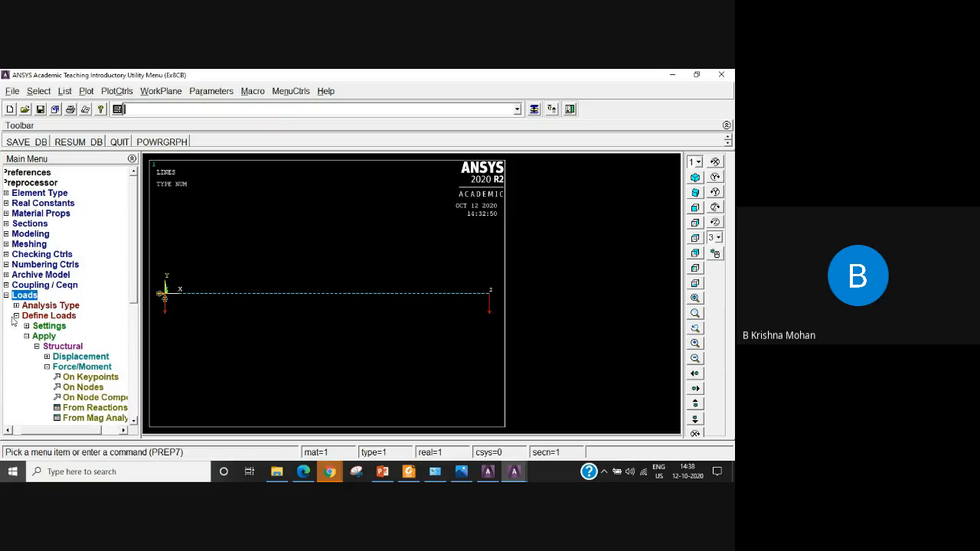
pyautogui.click(16, 315)
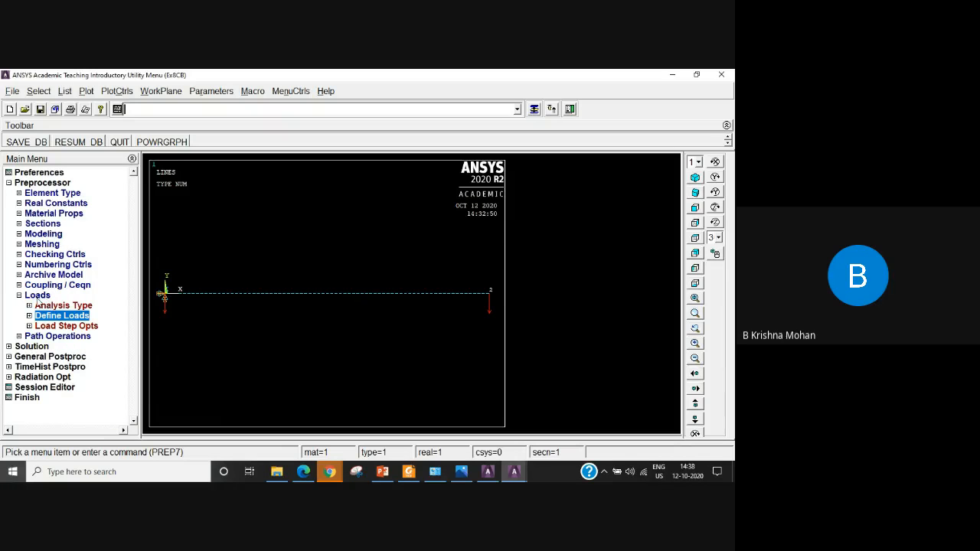
pyautogui.click(29, 316)
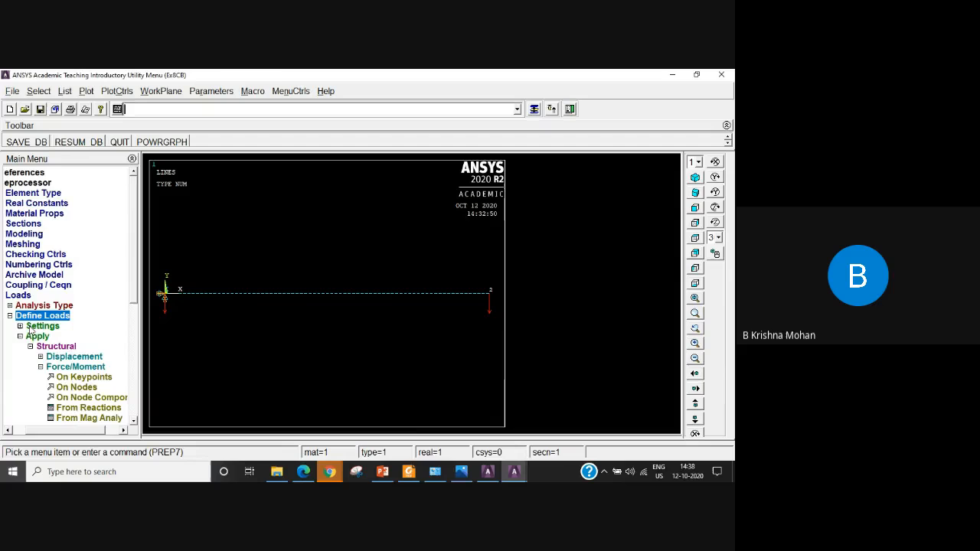
pyautogui.click(29, 337)
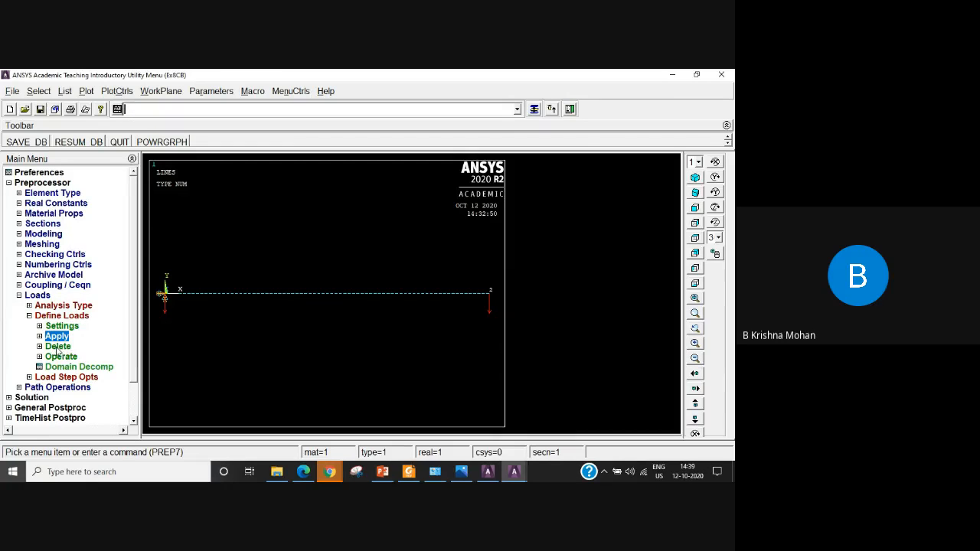
pyautogui.click(58, 348)
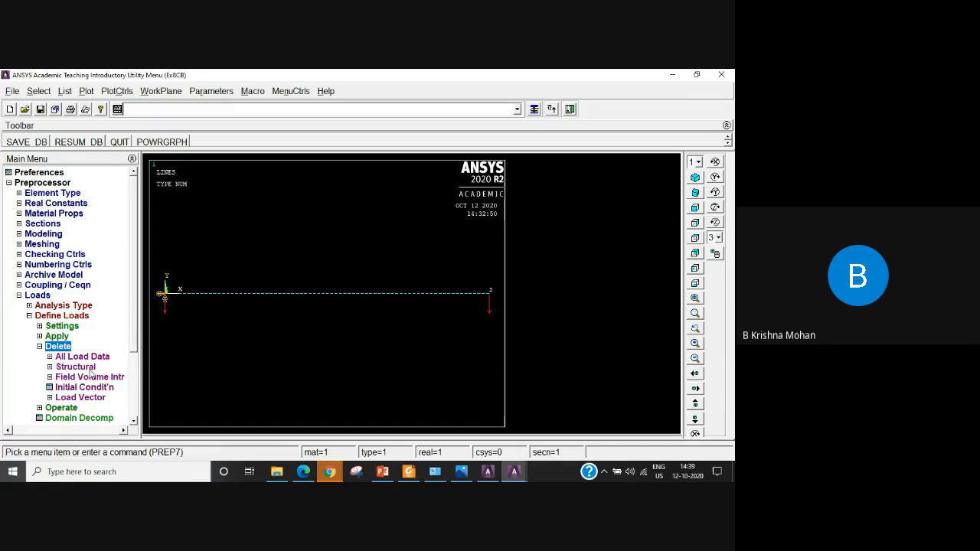
pyautogui.click(82, 370)
pyautogui.click(88, 388)
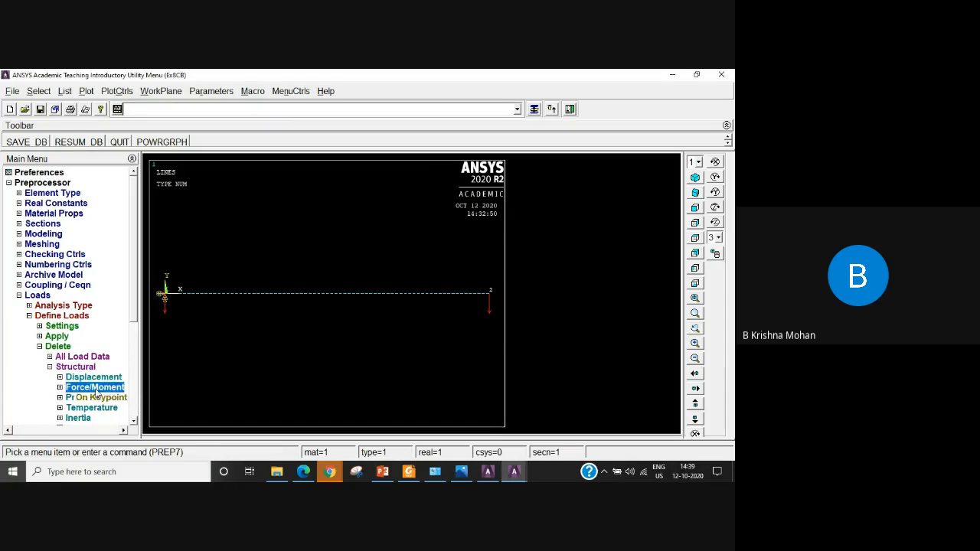
pyautogui.click(79, 398)
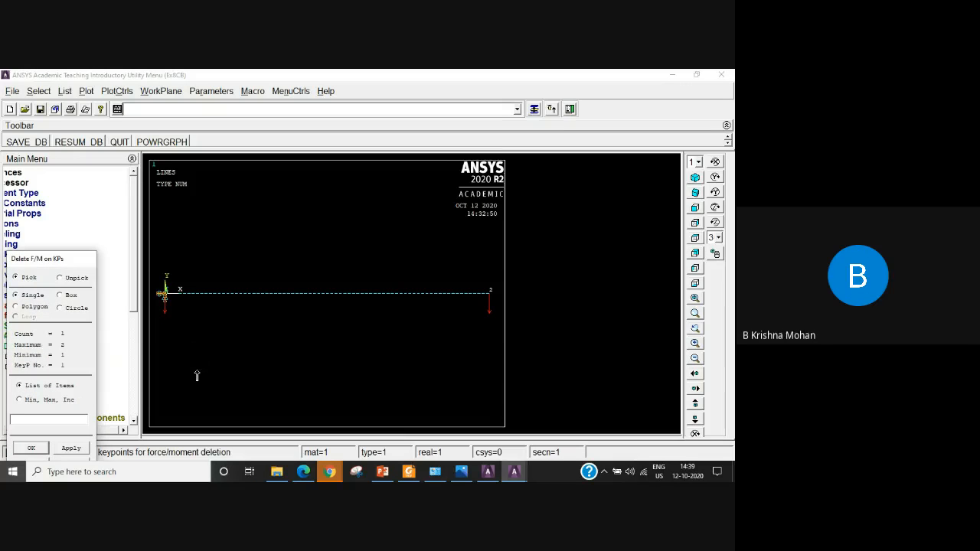
pyautogui.click(33, 449)
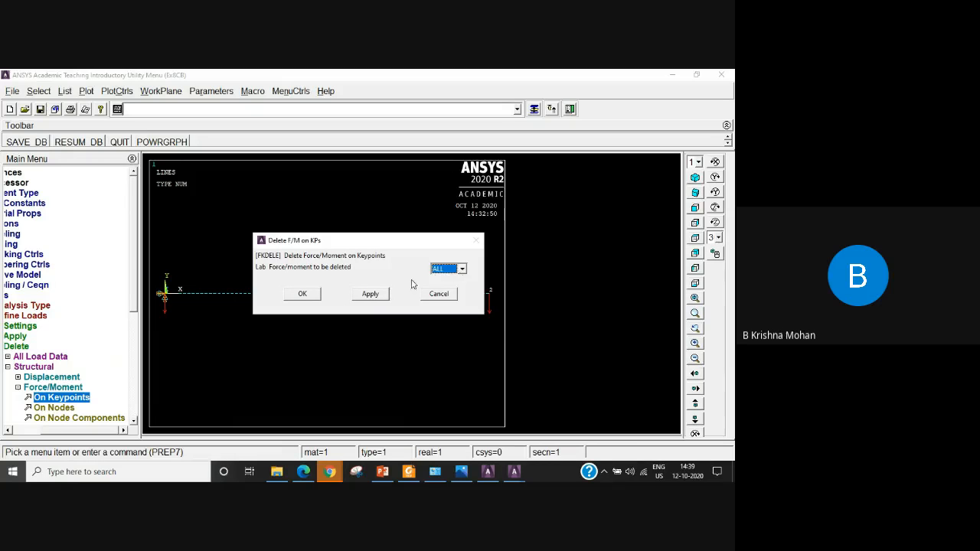
pyautogui.click(303, 295)
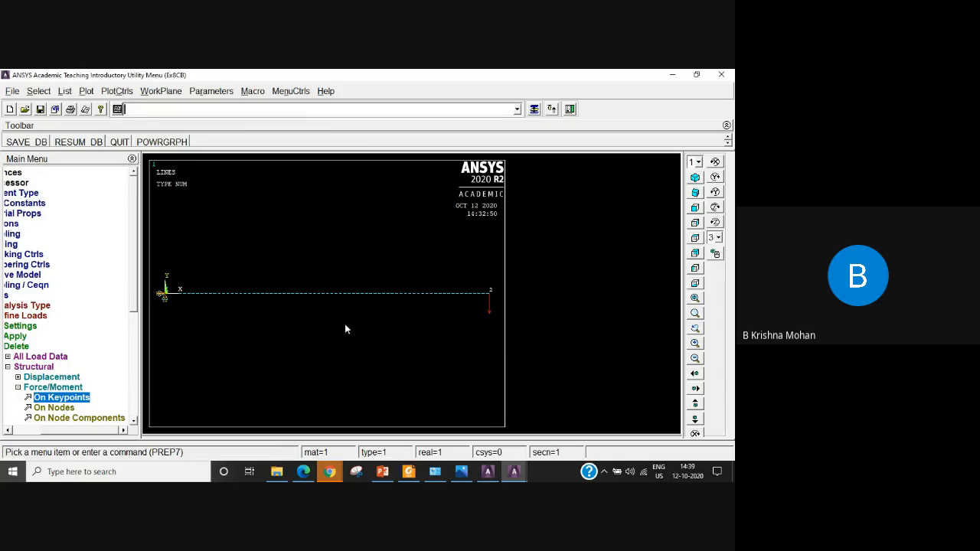
# List the forces on all keypoints, check the load's direction and value, and close the listing.
pyautogui.click(65, 92)
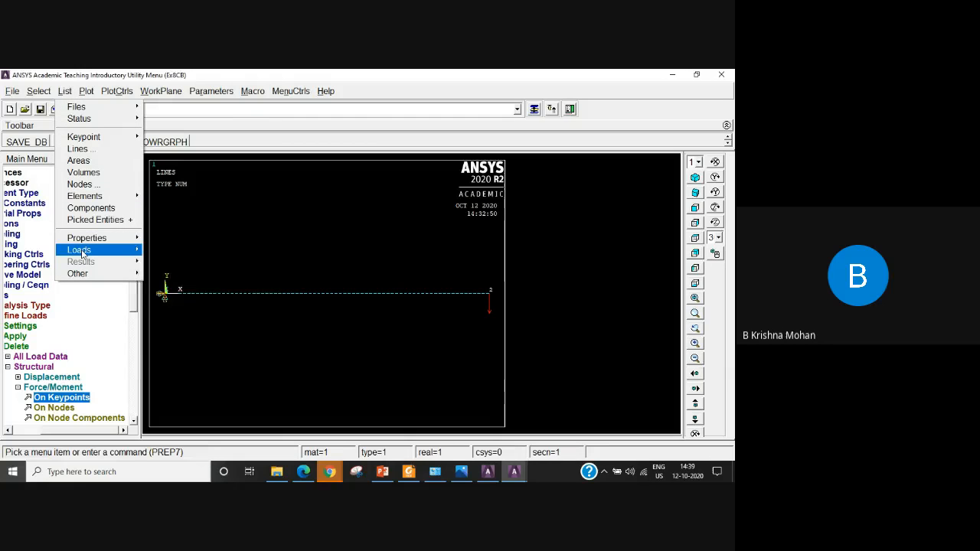
pyautogui.moveTo(79, 254)
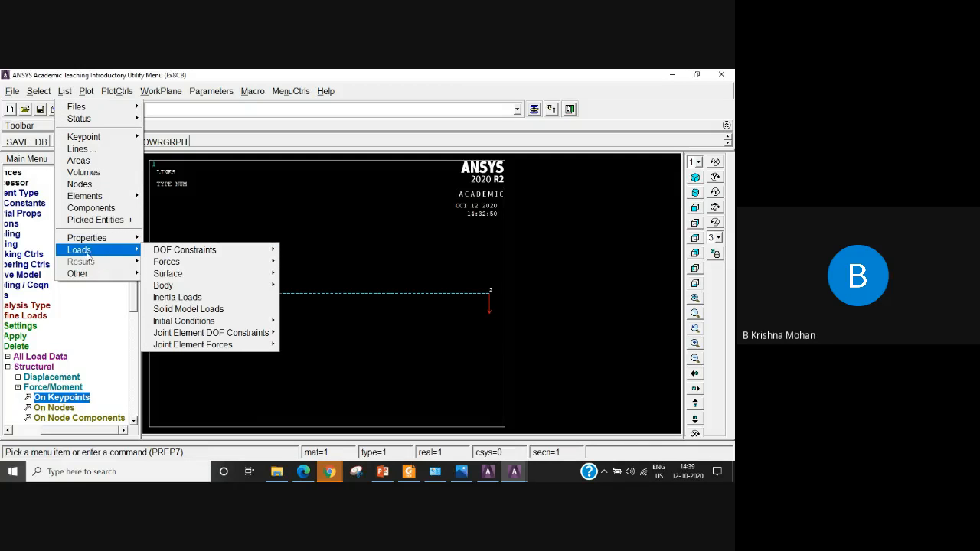
pyautogui.moveTo(191, 264)
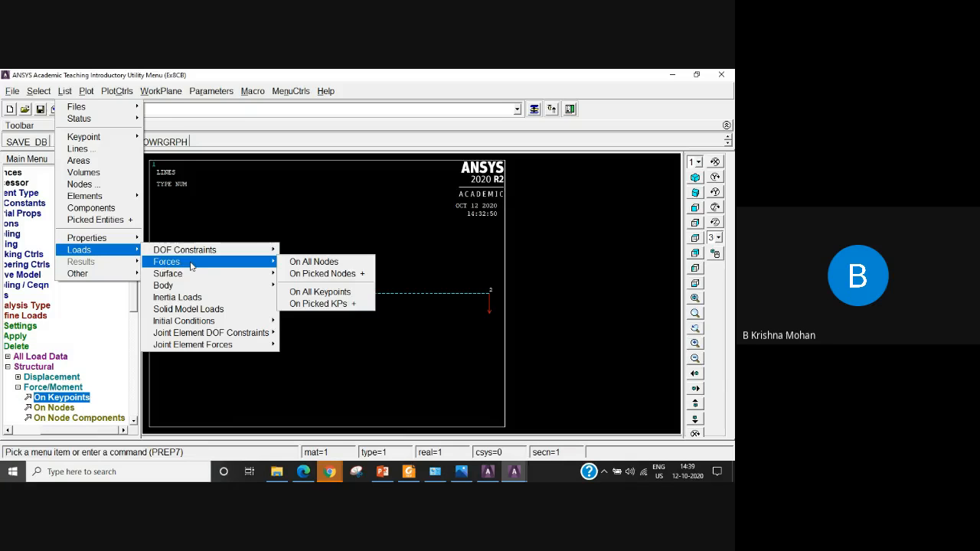
pyautogui.click(337, 296)
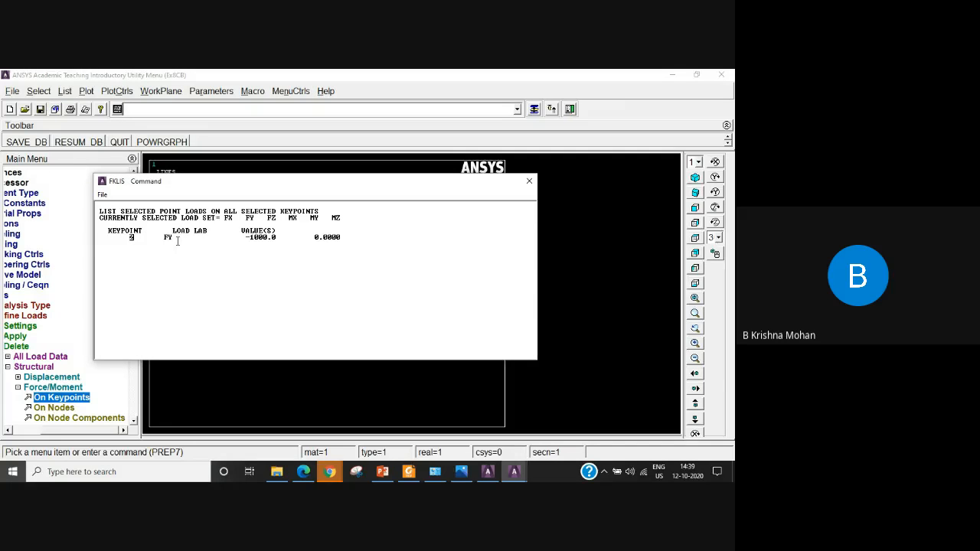
pyautogui.moveTo(175, 238); pyautogui.dragTo(165, 237)
pyautogui.moveTo(250, 237); pyautogui.dragTo(284, 238)
pyautogui.click(528, 182)
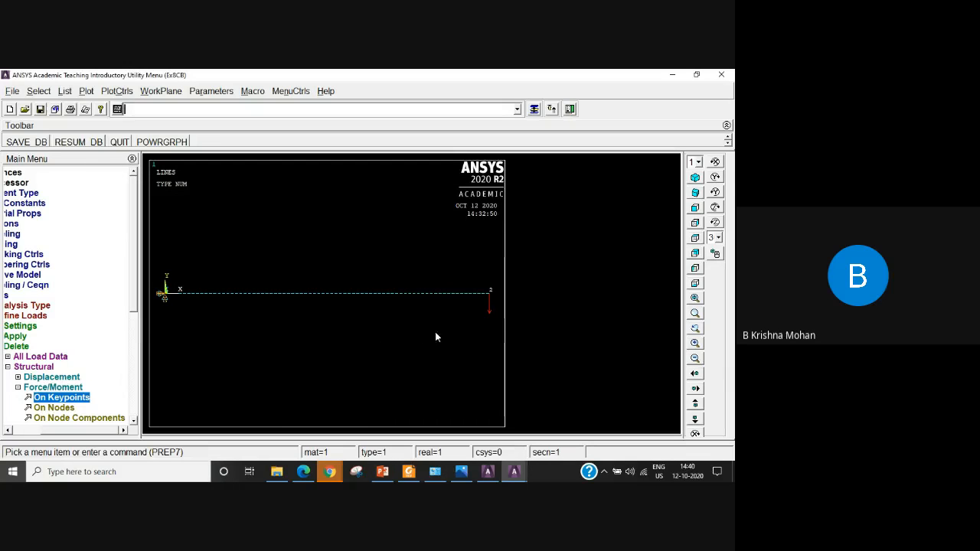
# Solve the current load step of the static analysis, dismissing the status summary and the completion note.
pyautogui.moveTo(111, 430); pyautogui.dragTo(47, 430)
pyautogui.click(40, 347)
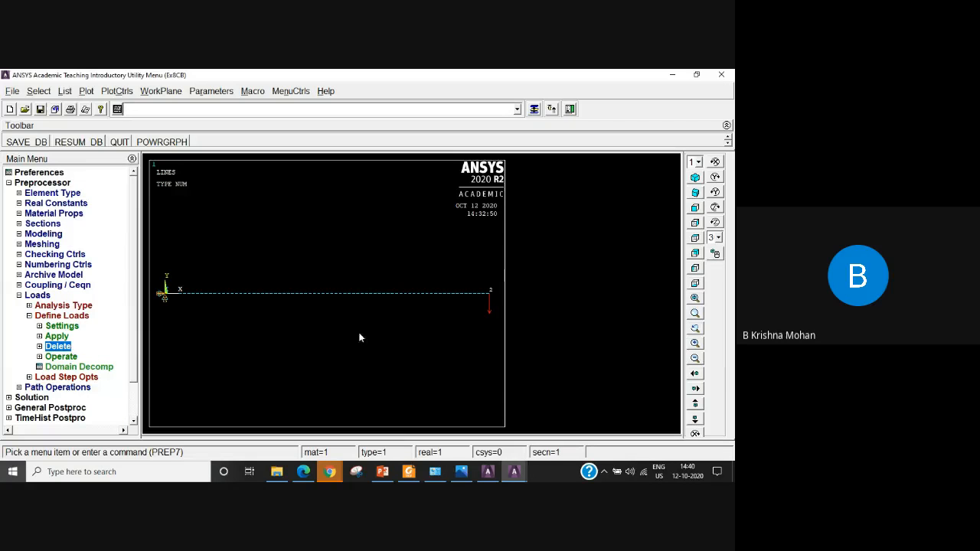
pyautogui.click(20, 295)
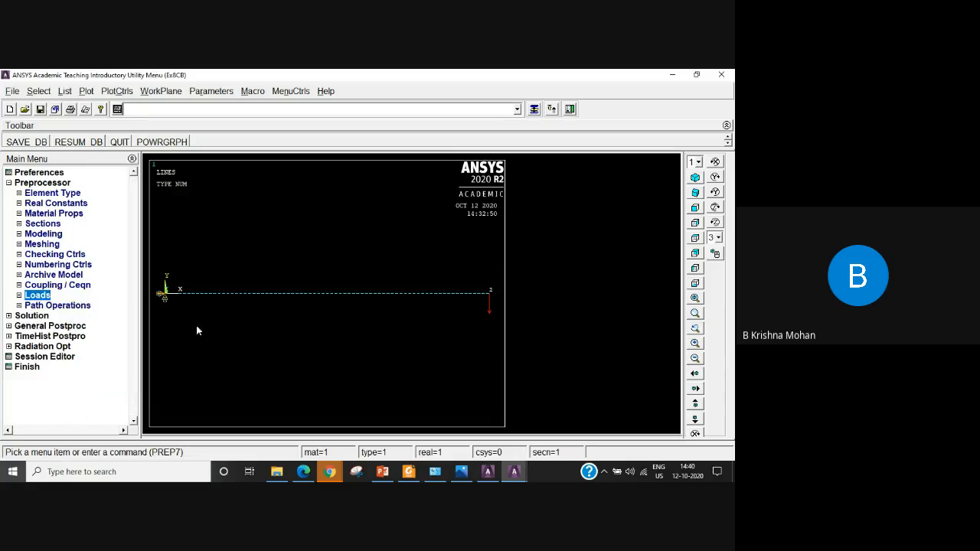
pyautogui.click(34, 315)
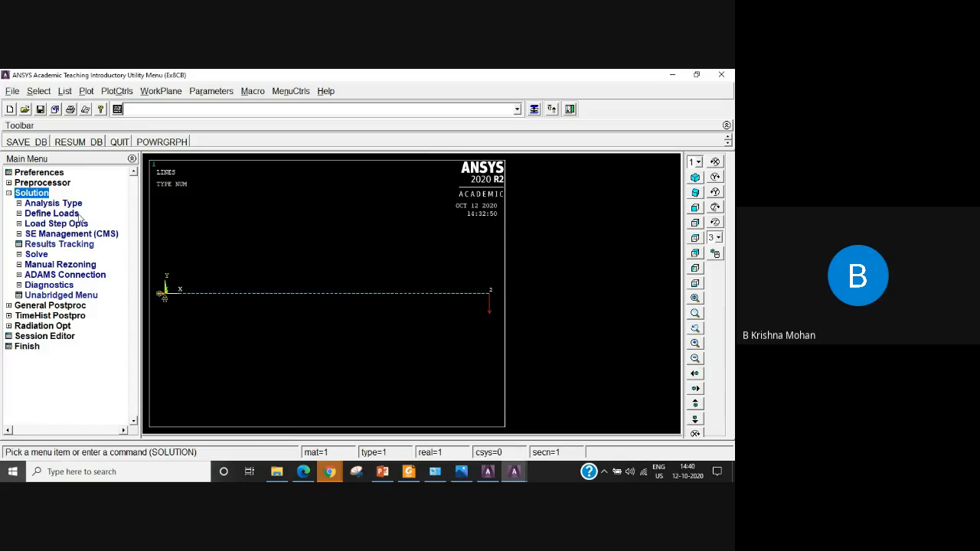
pyautogui.click(36, 255)
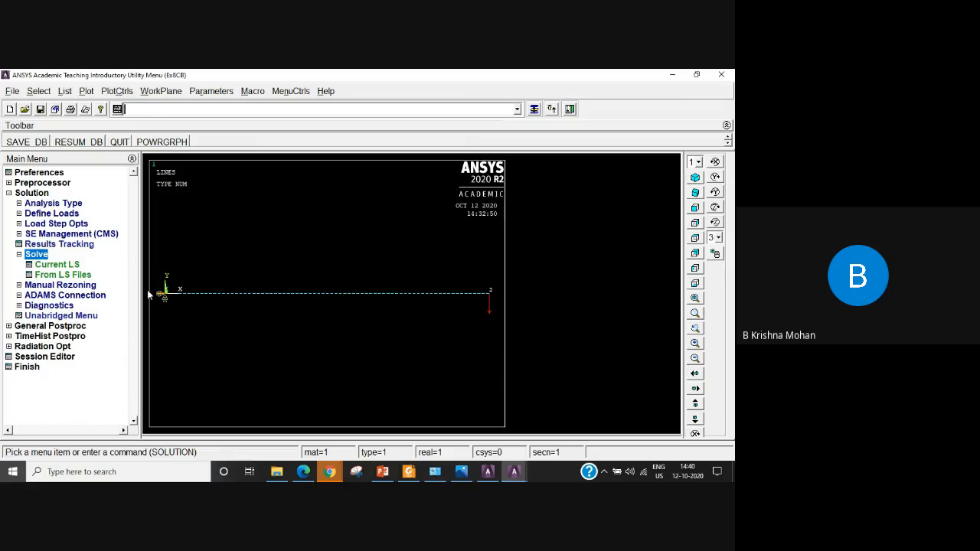
pyautogui.click(56, 265)
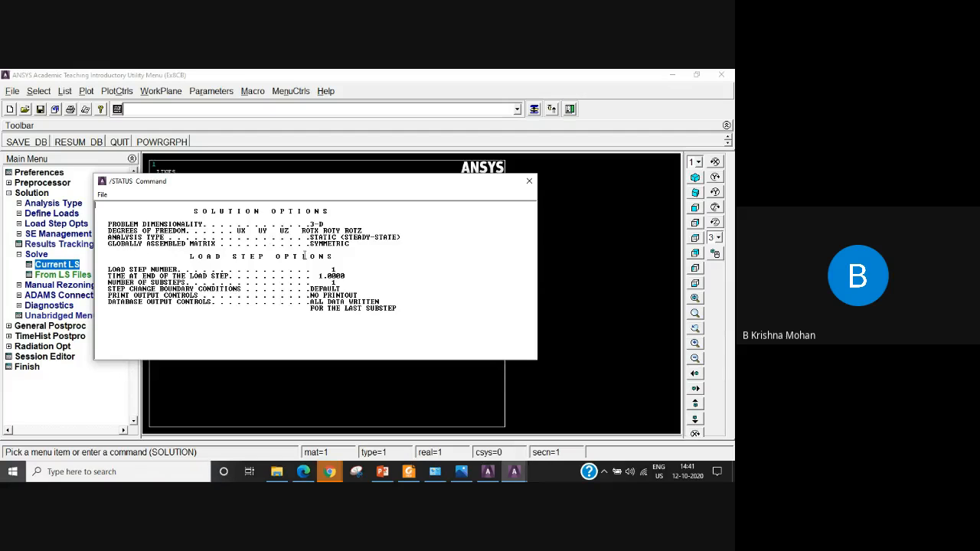
pyautogui.click(531, 184)
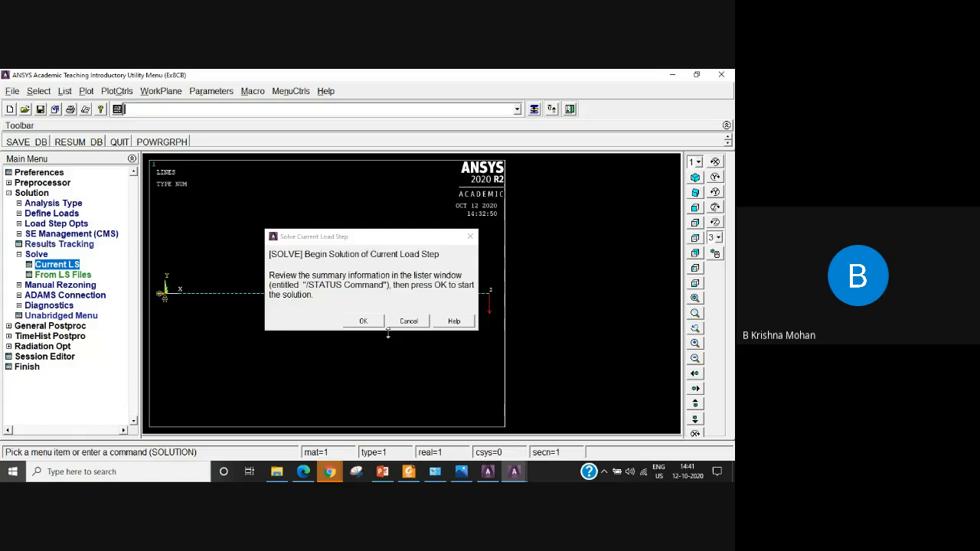
pyautogui.click(373, 325)
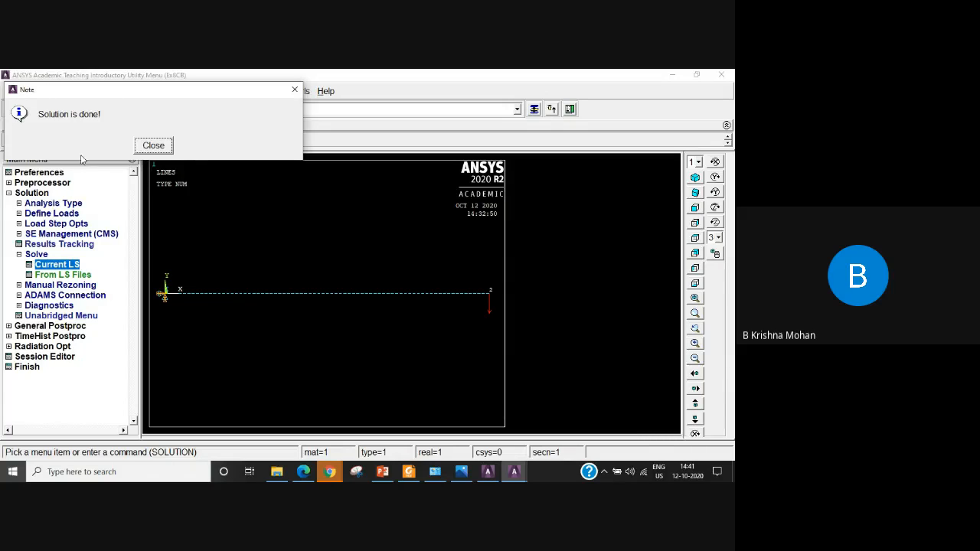
pyautogui.click(156, 148)
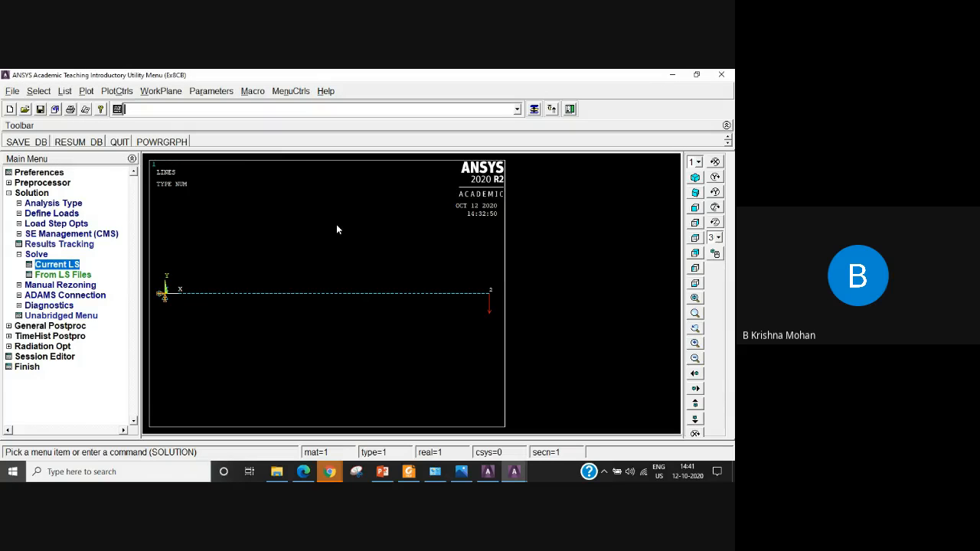
pyautogui.click(21, 255)
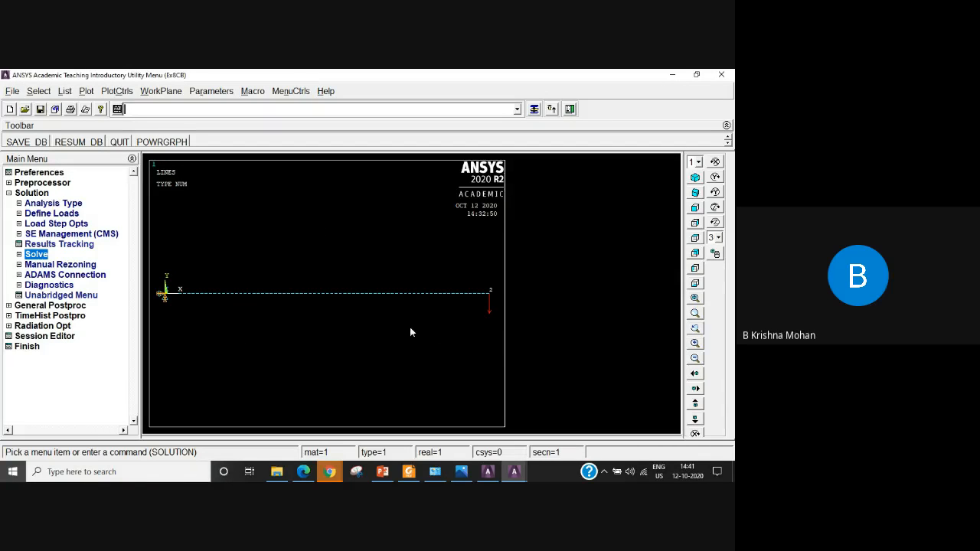
# Plot the beam's deformed shape together with its undeformed edge in the general postprocessor.
pyautogui.click(10, 195)
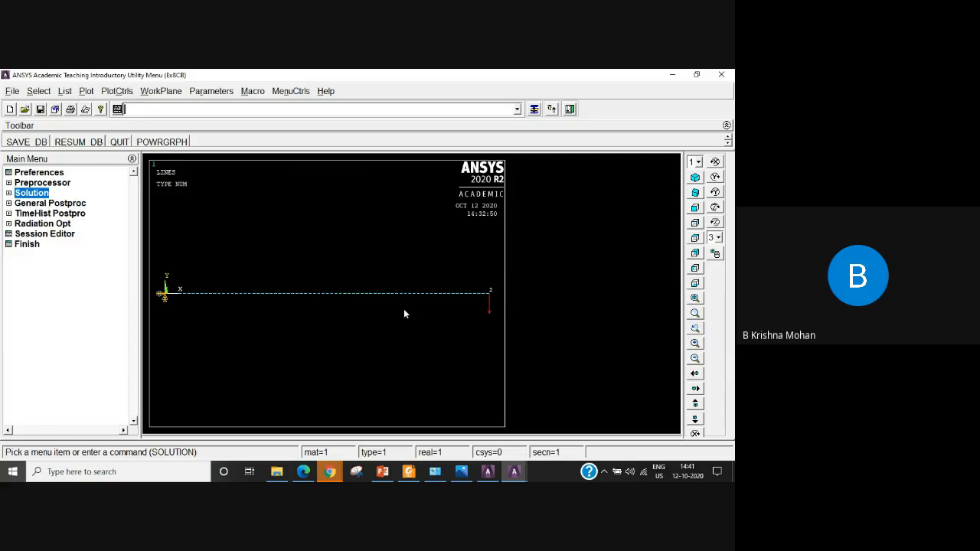
pyautogui.click(34, 204)
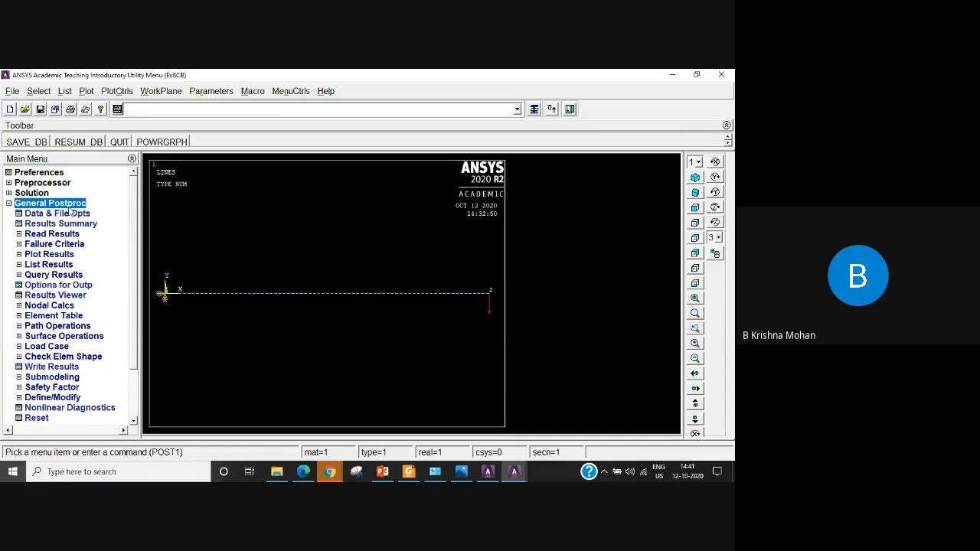
pyautogui.click(48, 255)
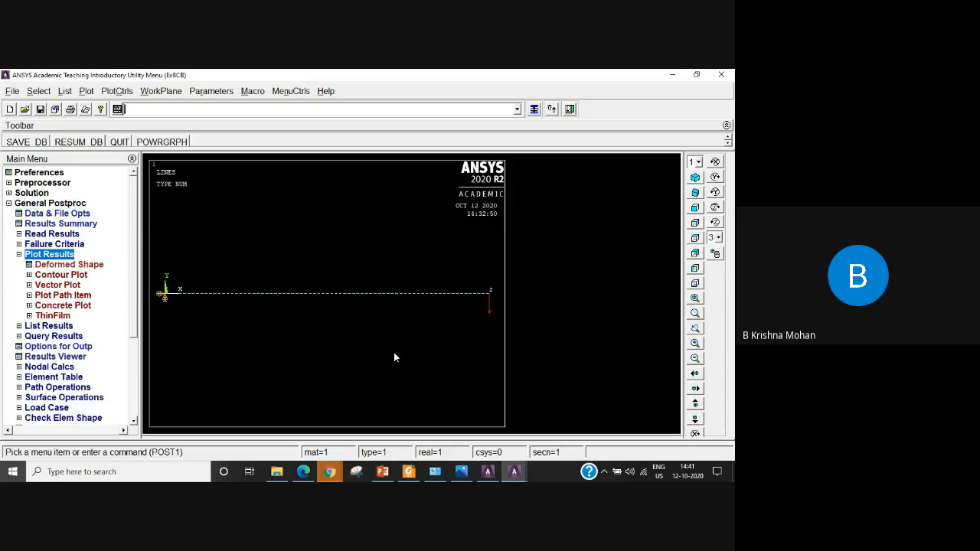
pyautogui.click(65, 265)
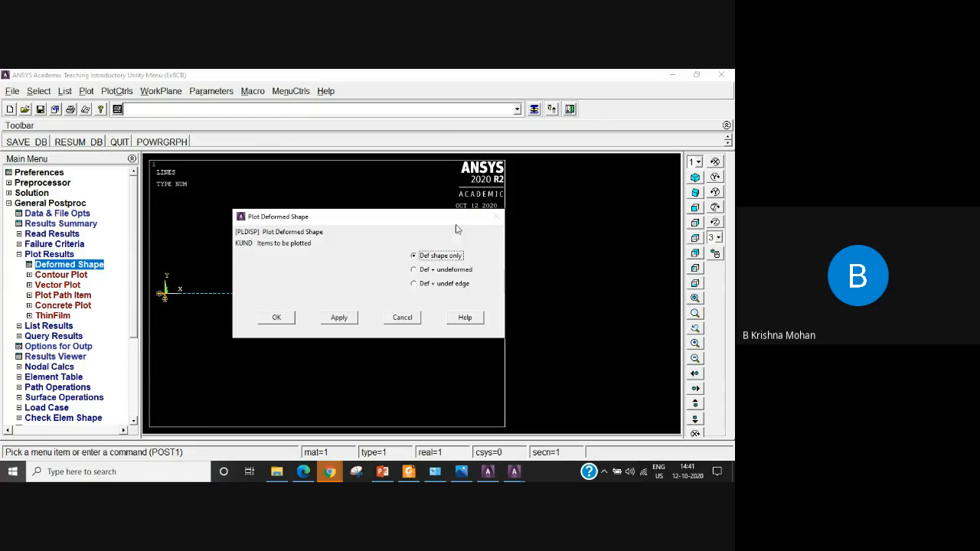
pyautogui.moveTo(455, 217); pyautogui.dragTo(390, 149)
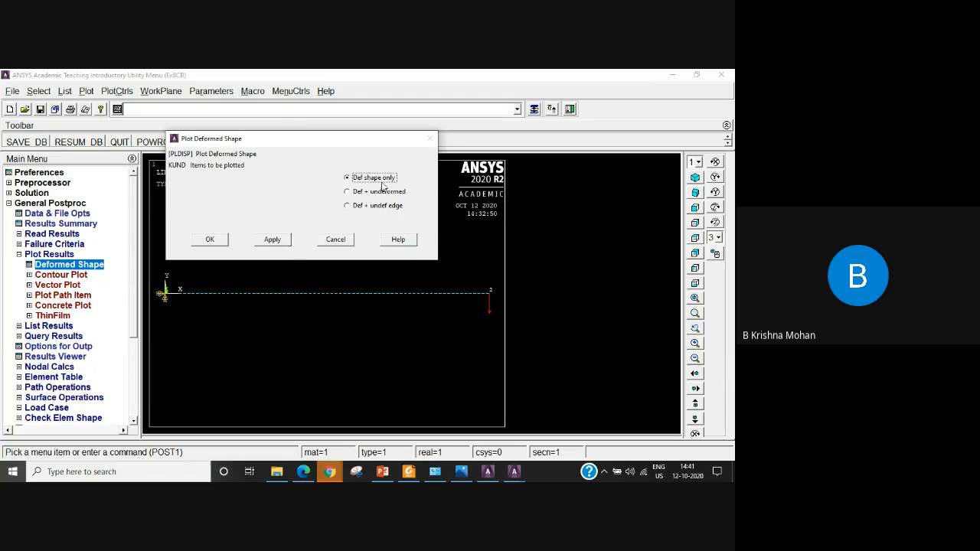
pyautogui.click(348, 205)
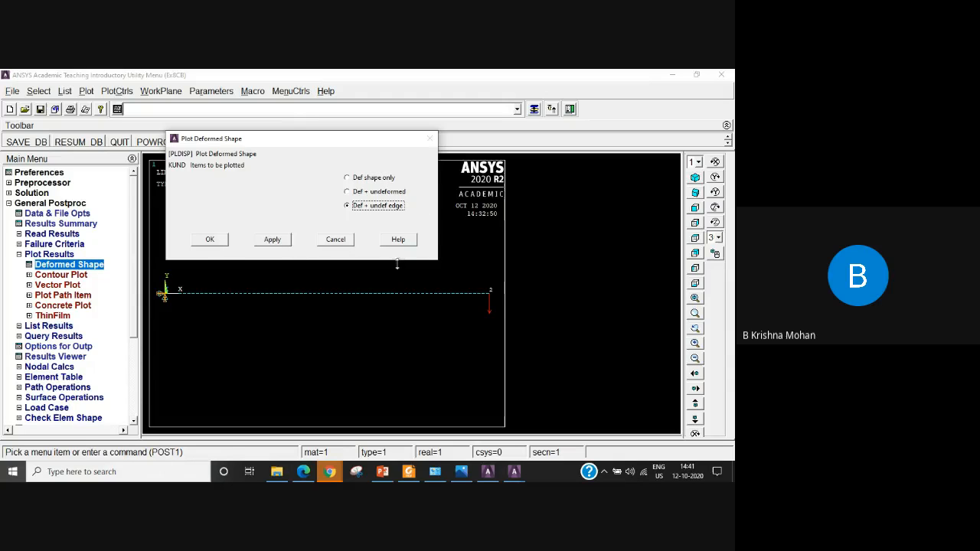
pyautogui.click(211, 240)
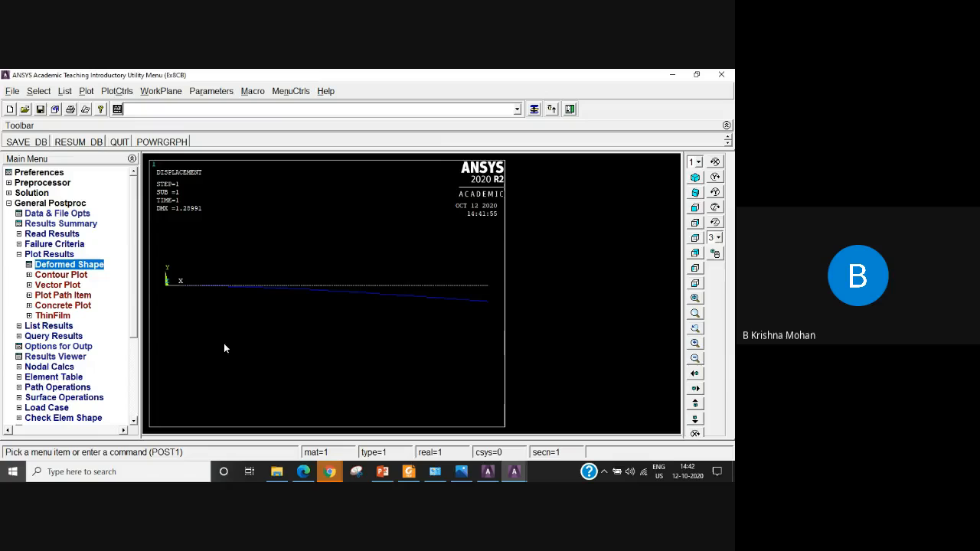
# Contour the nodal DOF solution for the displacement vector sum, showing the deformed shape only.
pyautogui.click(58, 276)
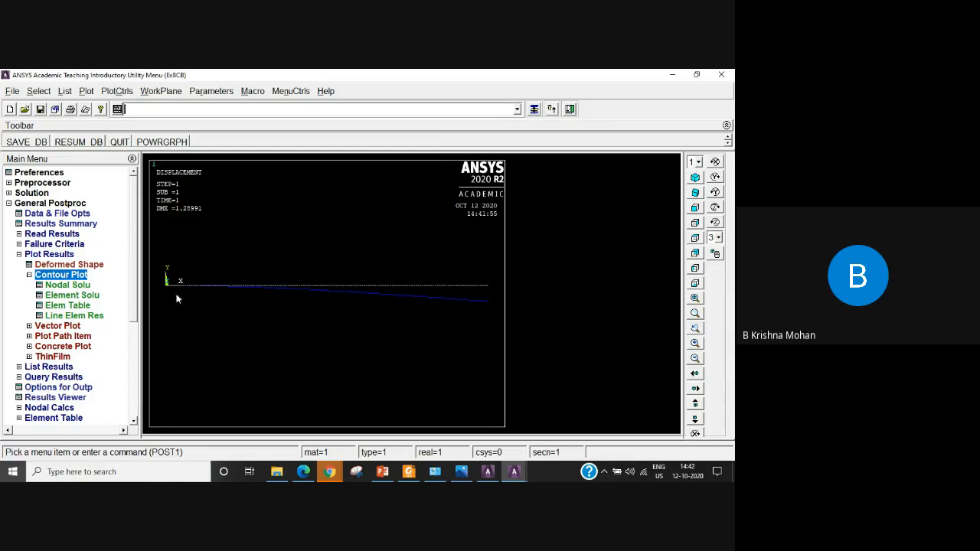
pyautogui.click(73, 286)
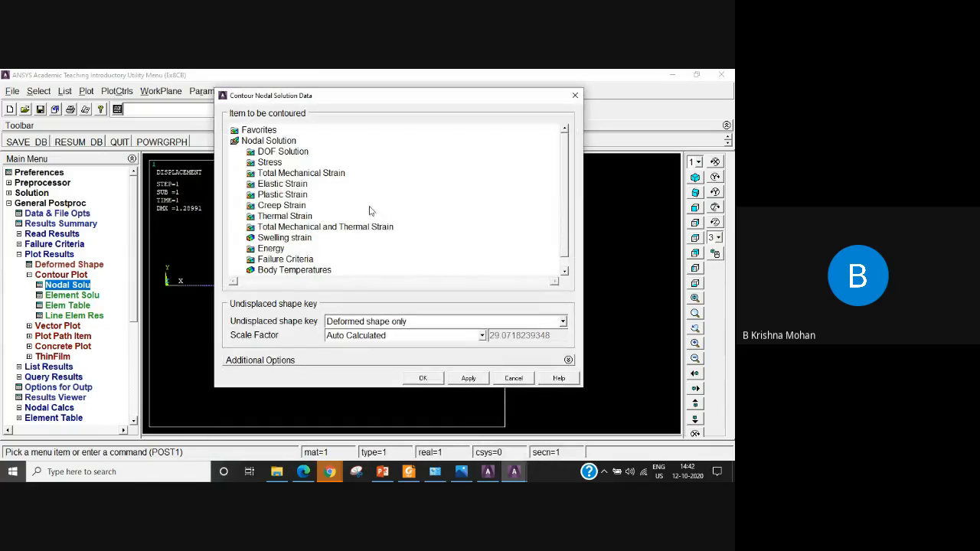
pyautogui.moveTo(411, 102); pyautogui.dragTo(626, 136)
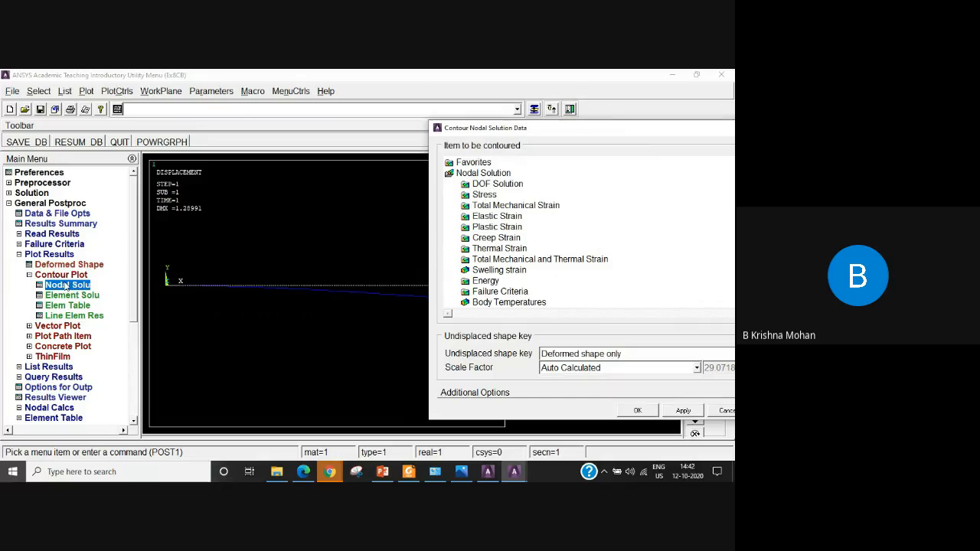
pyautogui.doubleClick(511, 185)
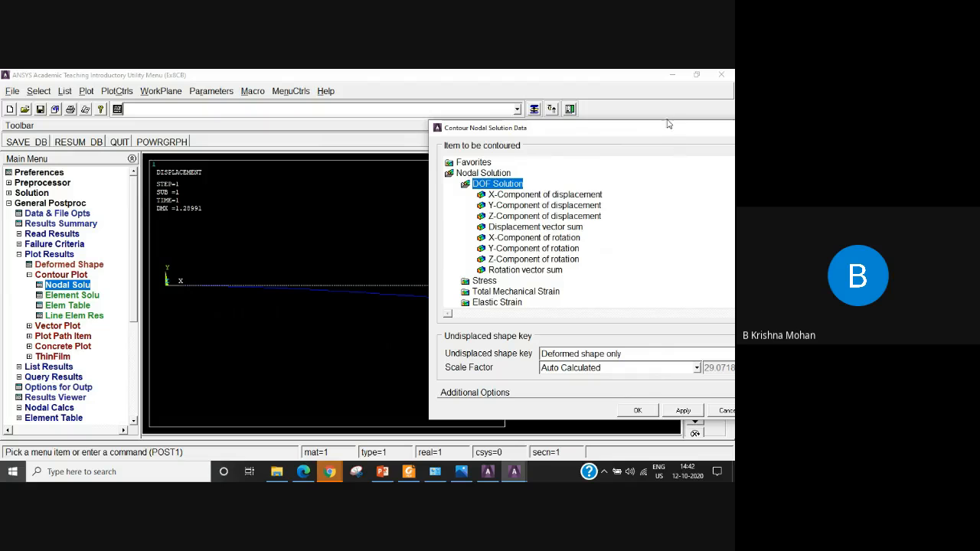
pyautogui.moveTo(669, 122); pyautogui.dragTo(557, 110)
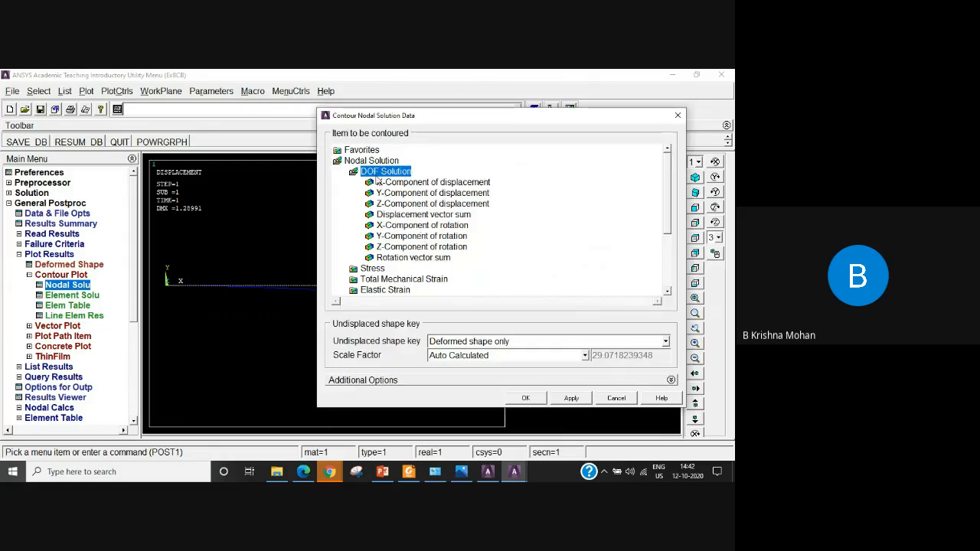
pyautogui.click(441, 220)
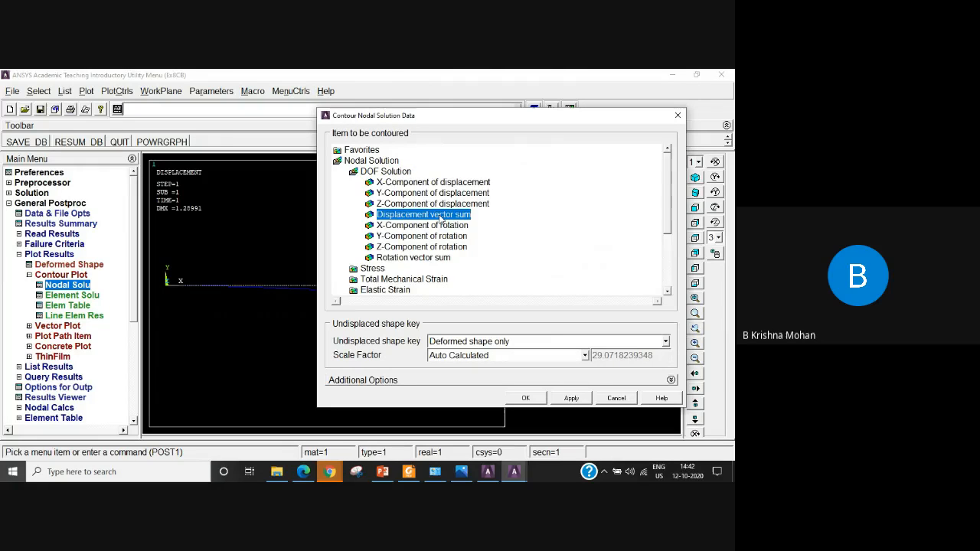
pyautogui.click(527, 398)
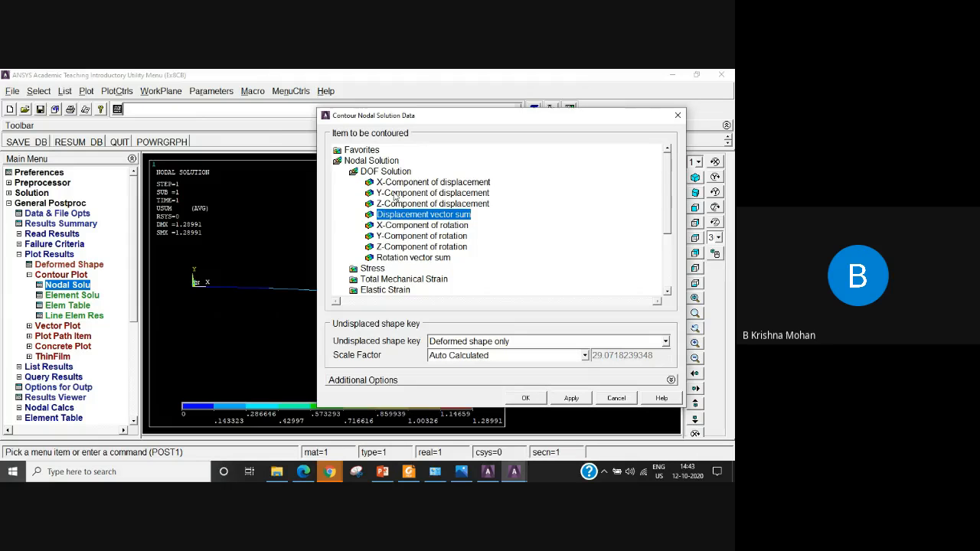
# Contour the nodal DOF solution for the Y-component of displacement, showing the deformed shape only.
pyautogui.click(394, 195)
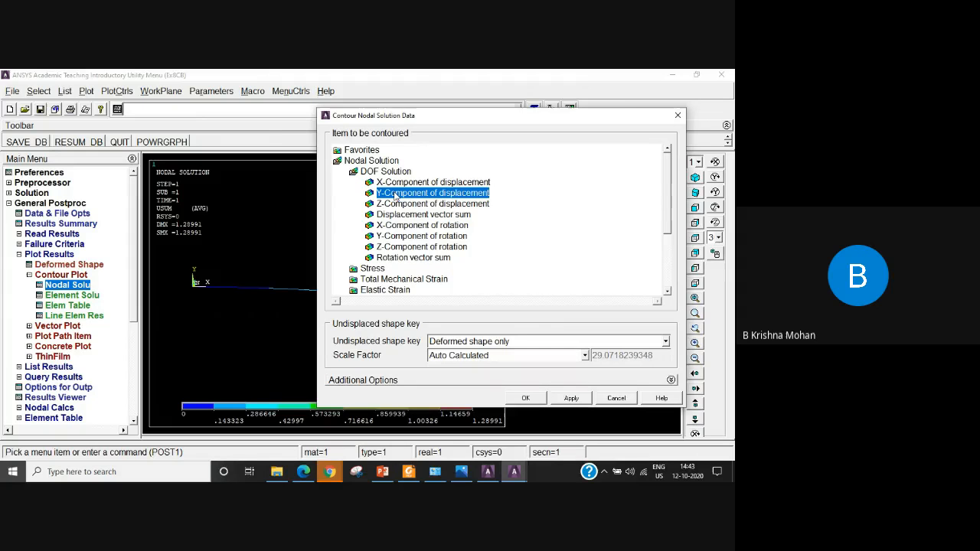
pyautogui.click(527, 397)
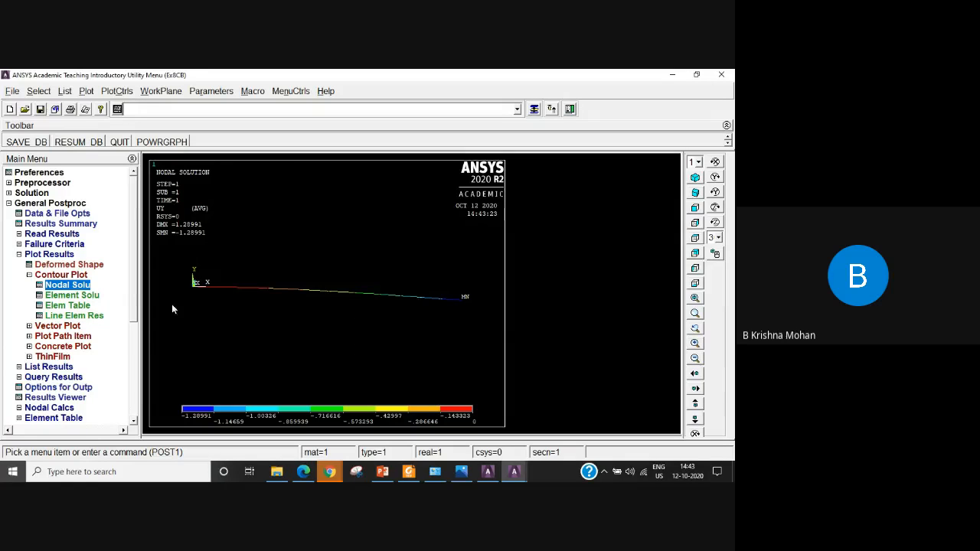
pyautogui.click(29, 276)
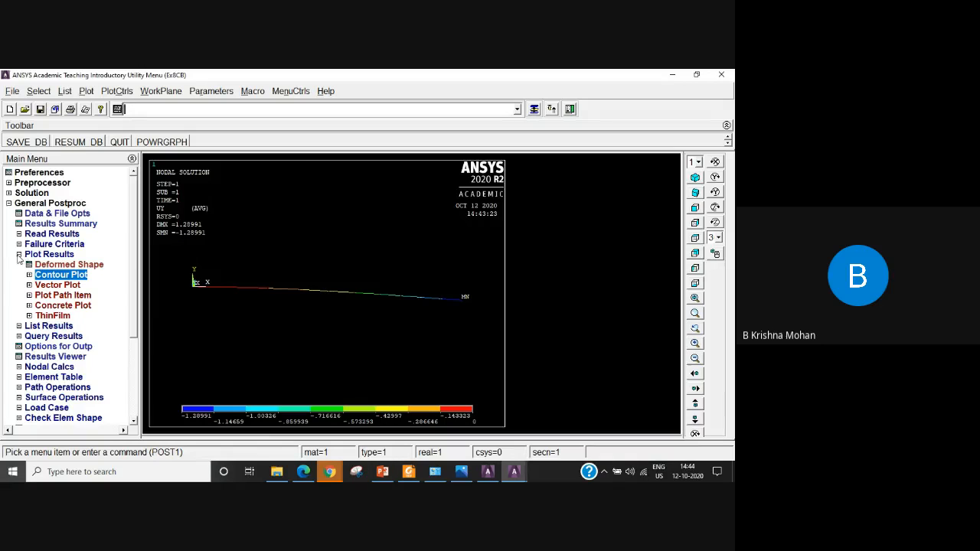
# Contour the element solution for von Mises stress on the deformed shape, then collapse the plotting options.
pyautogui.click(64, 277)
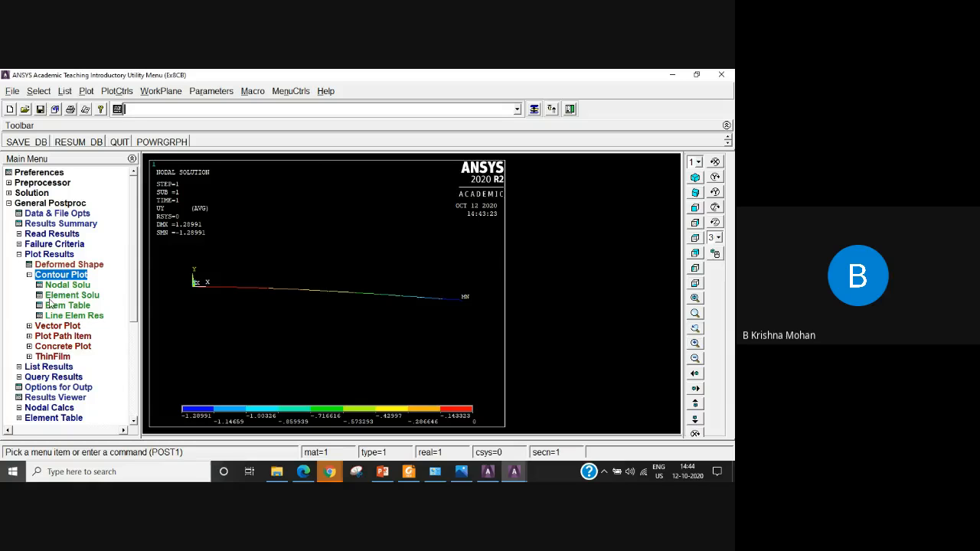
pyautogui.click(68, 296)
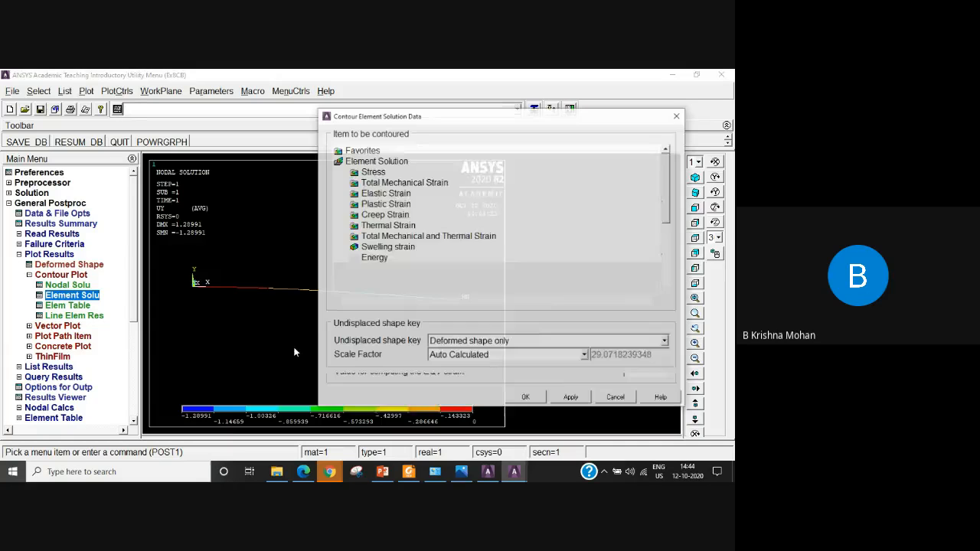
pyautogui.doubleClick(375, 173)
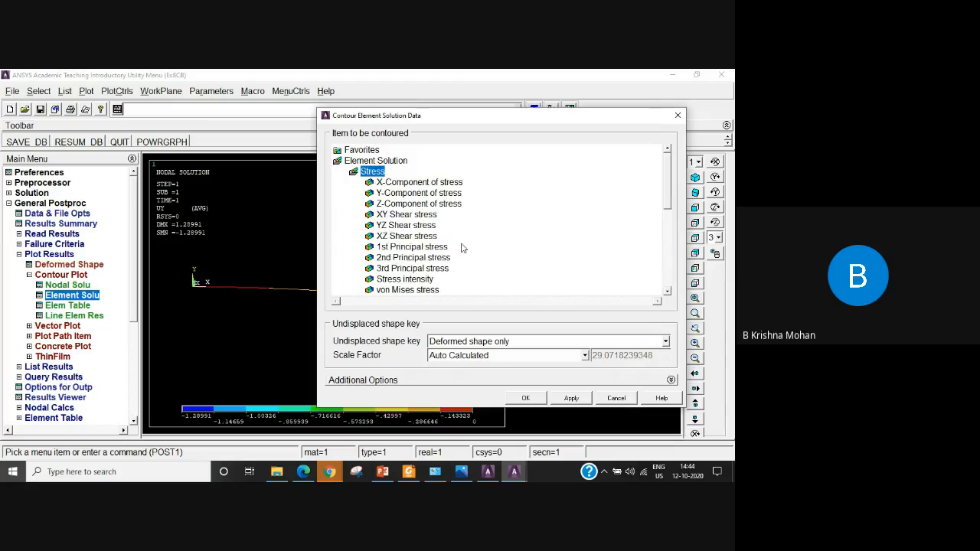
pyautogui.click(413, 291)
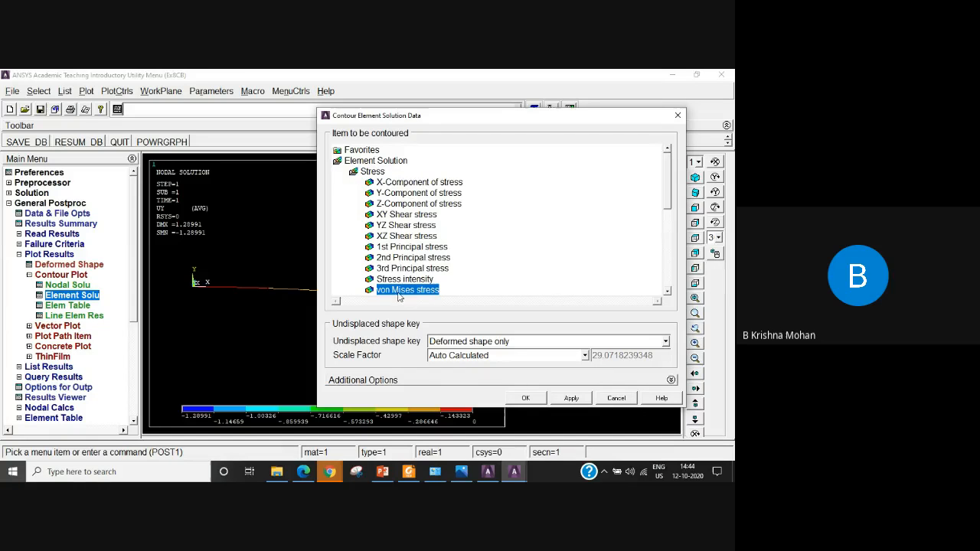
pyautogui.click(525, 398)
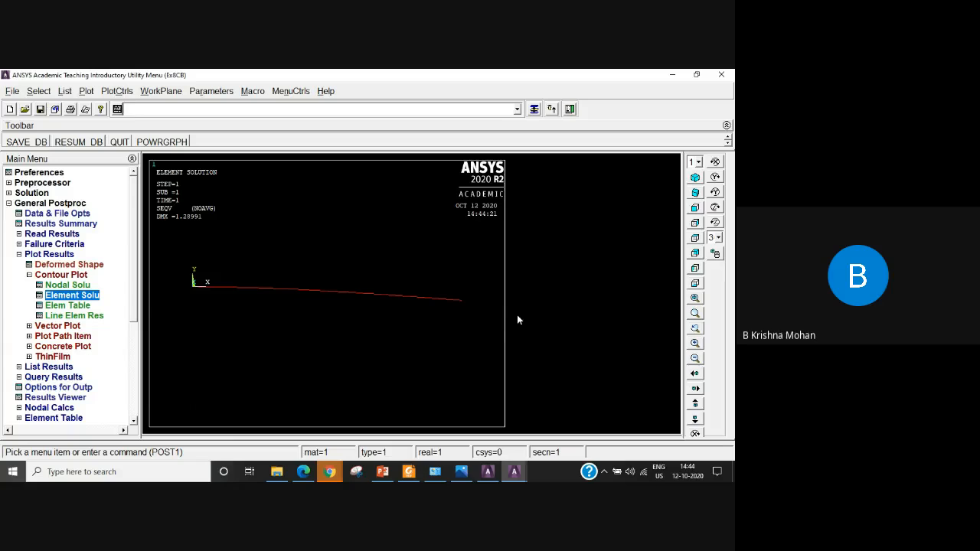
pyautogui.click(29, 275)
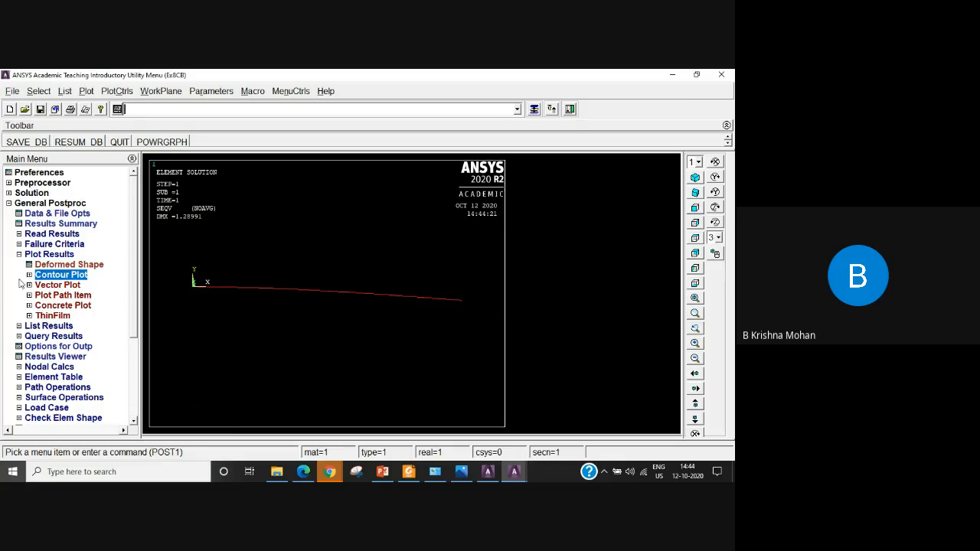
pyautogui.click(19, 255)
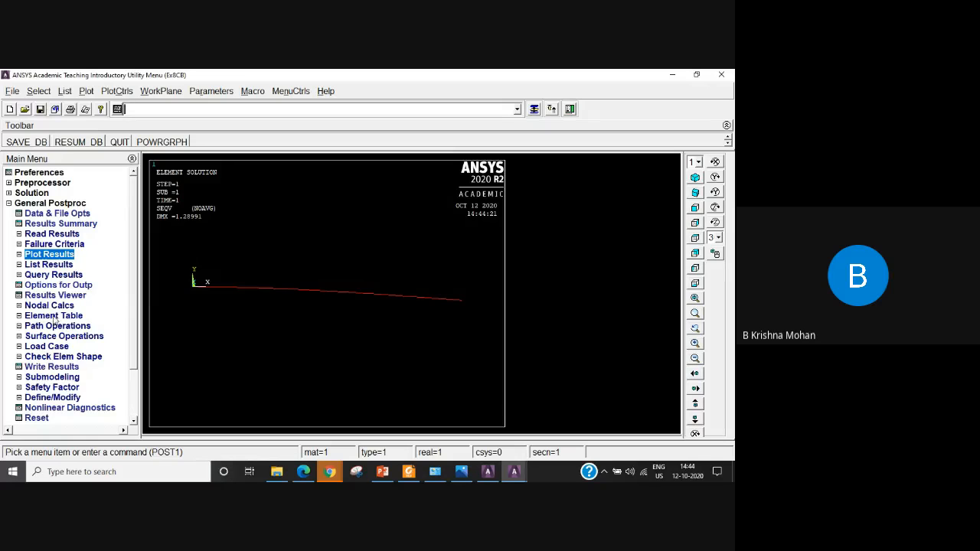
# Define an element table item by sequence number as SMISC,3, leaving its user label blank.
pyautogui.click(53, 316)
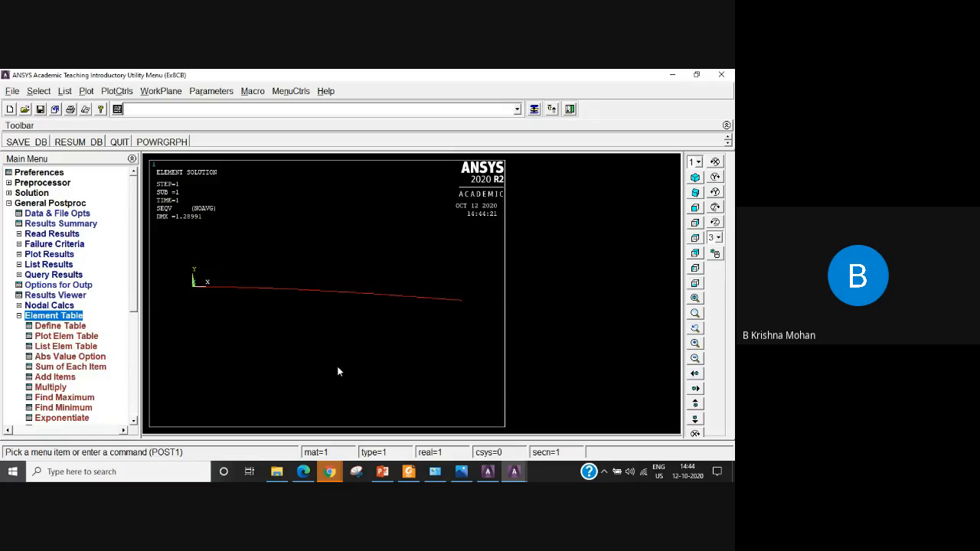
pyautogui.click(57, 326)
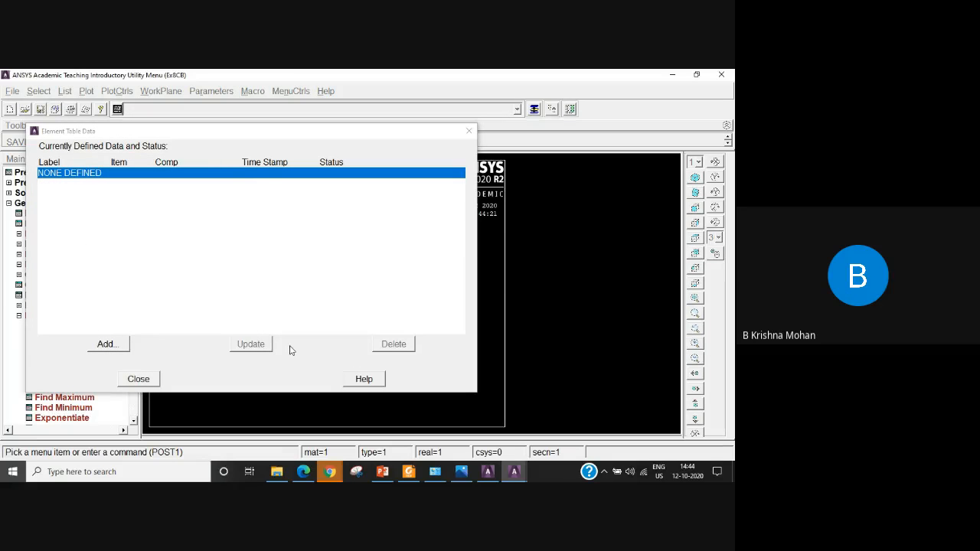
pyautogui.click(105, 344)
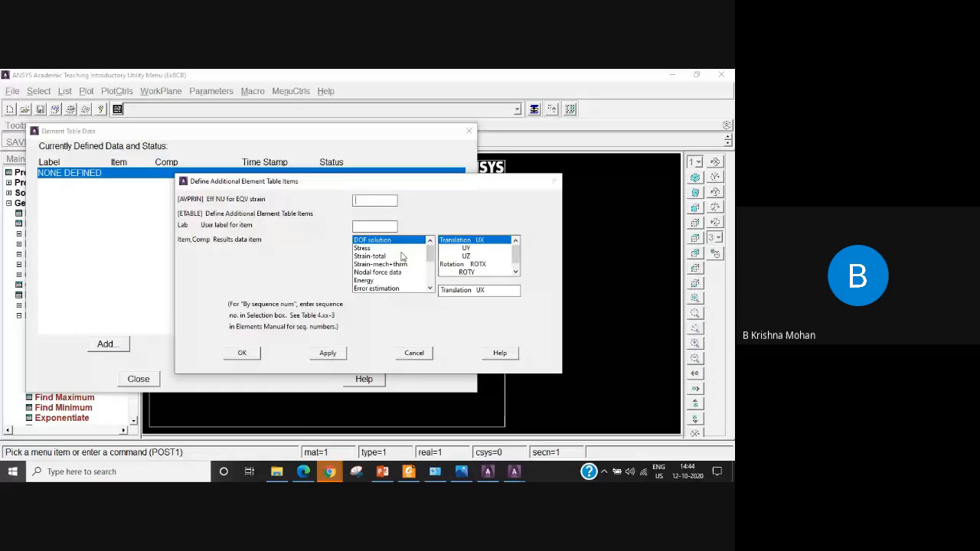
pyautogui.moveTo(430, 255); pyautogui.dragTo(431, 294)
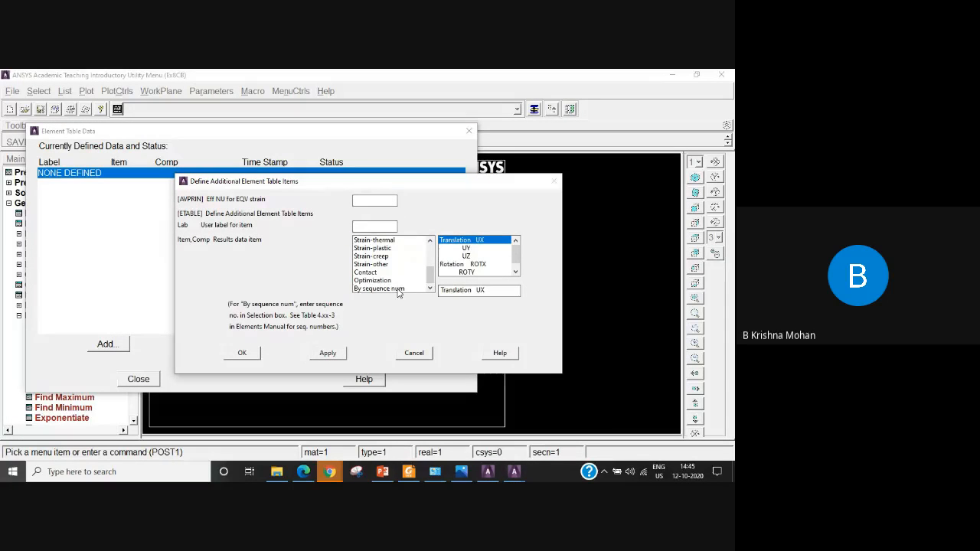
pyautogui.click(397, 291)
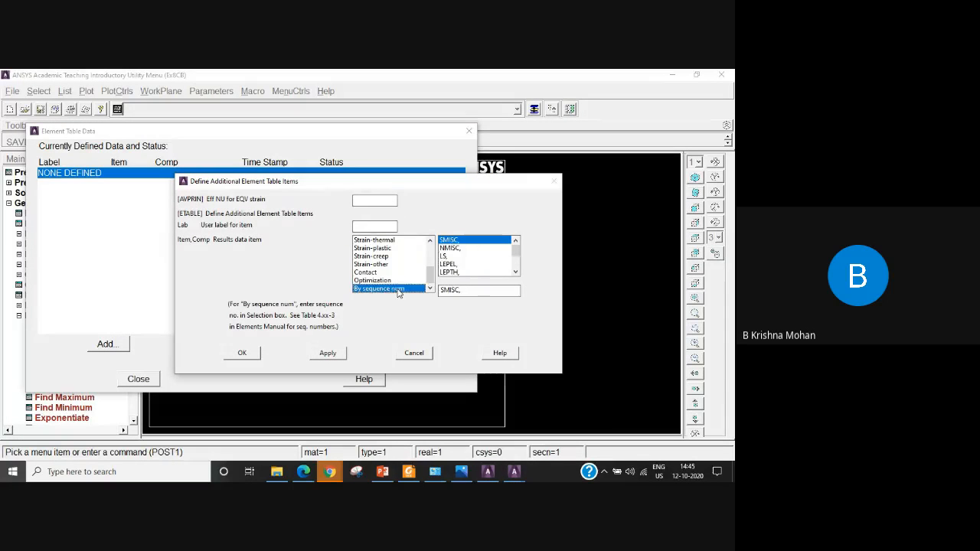
pyautogui.click(472, 290)
pyautogui.write('3')
pyautogui.click(328, 353)
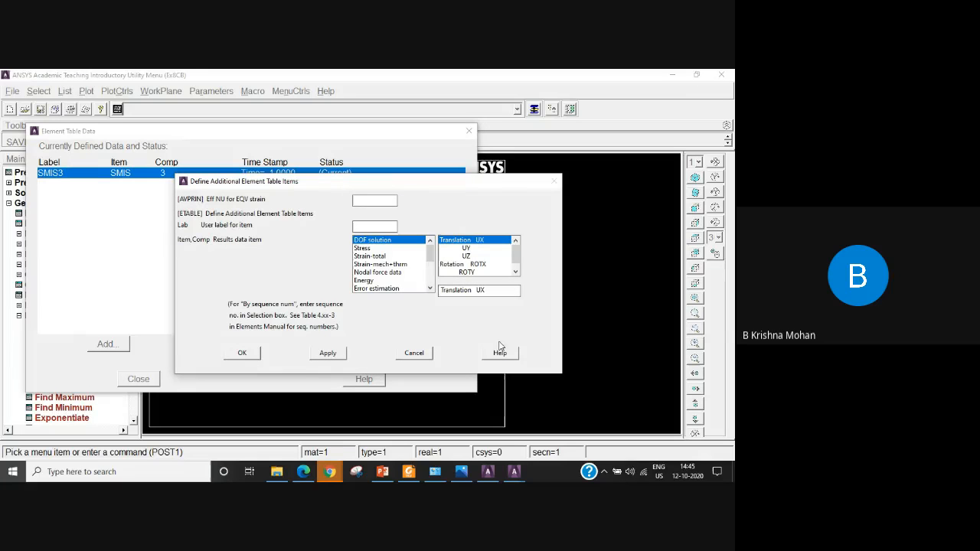
# Add a second element table item by sequence number as SMISC,6 and finish its definition.
pyautogui.moveTo(488, 186); pyautogui.dragTo(495, 208)
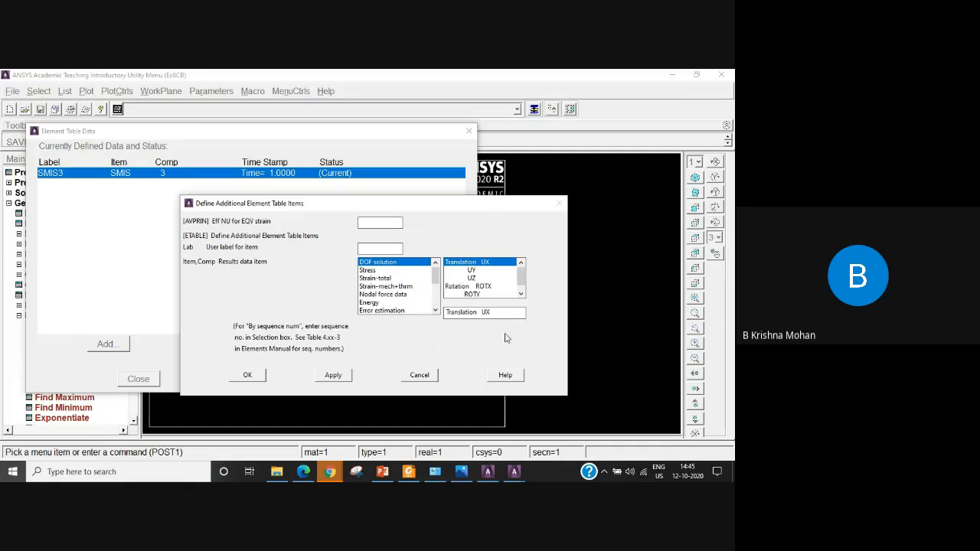
pyautogui.moveTo(436, 277); pyautogui.dragTo(437, 314)
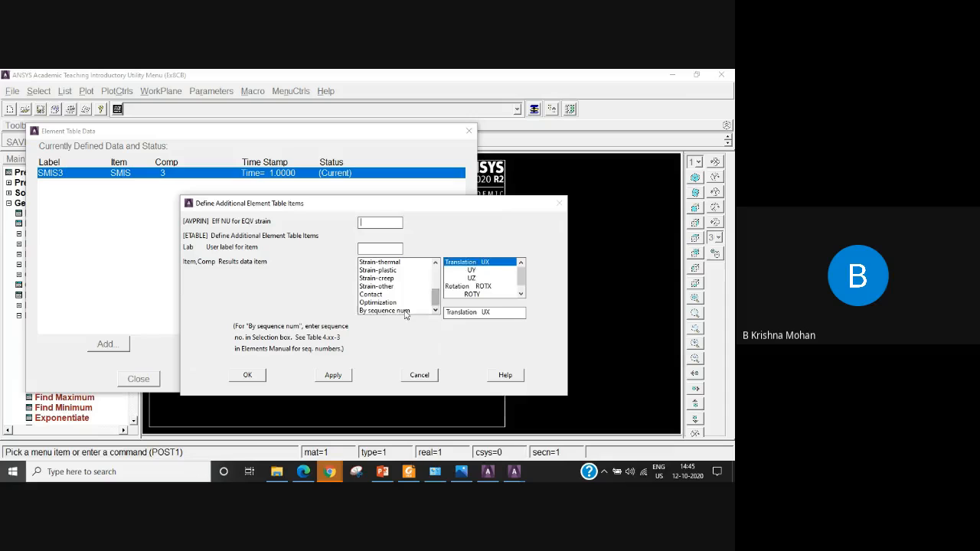
pyautogui.click(410, 311)
pyautogui.click(478, 312)
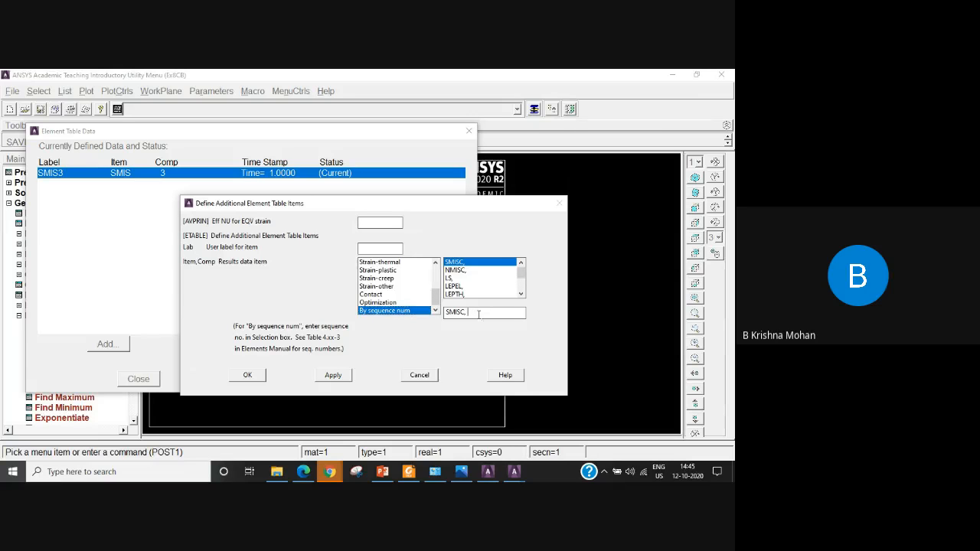
pyautogui.write('6')
pyautogui.doubleClick(469, 311)
pyautogui.click(252, 375)
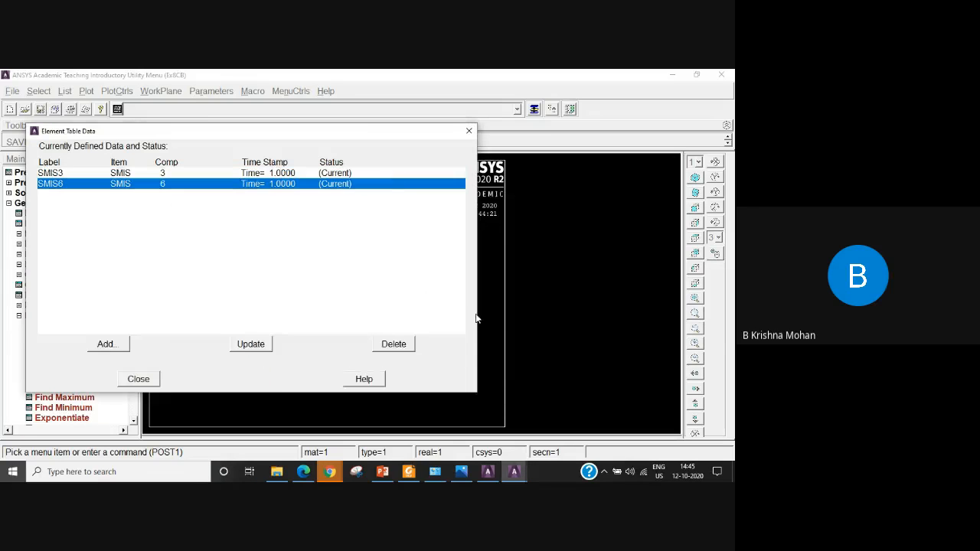
# Define a third element table item by sequence number as SMISC,16, leaving its user label blank.
pyautogui.click(106, 344)
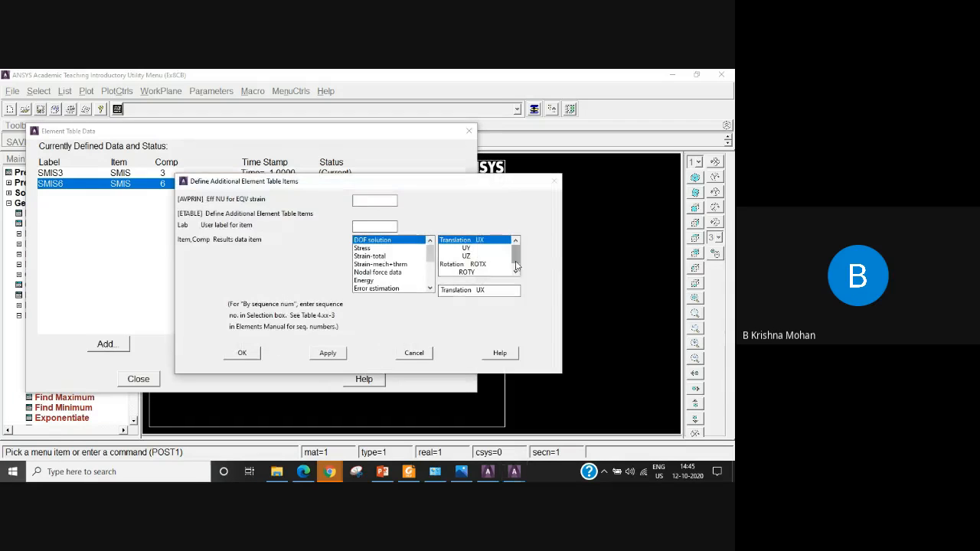
pyautogui.scroll(-3, 386, 267)
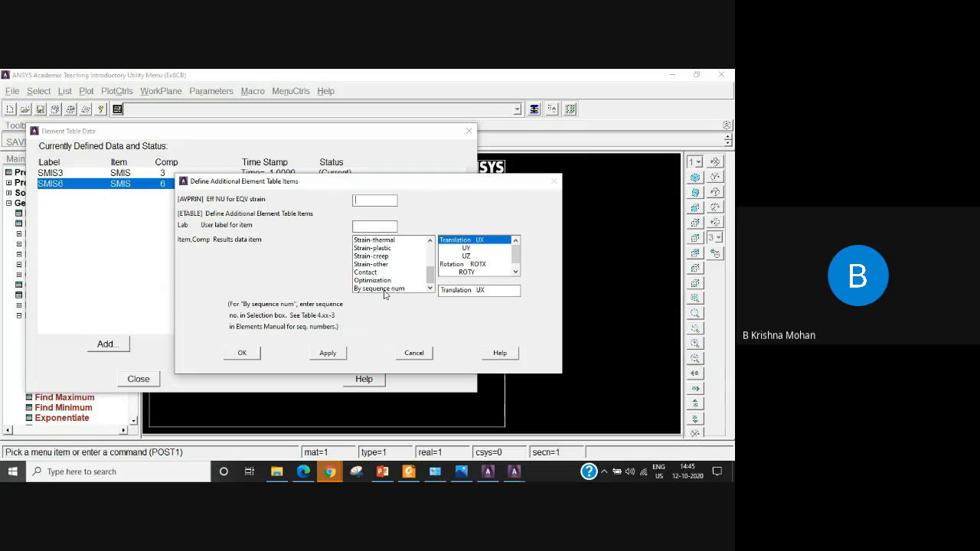
pyautogui.click(386, 288)
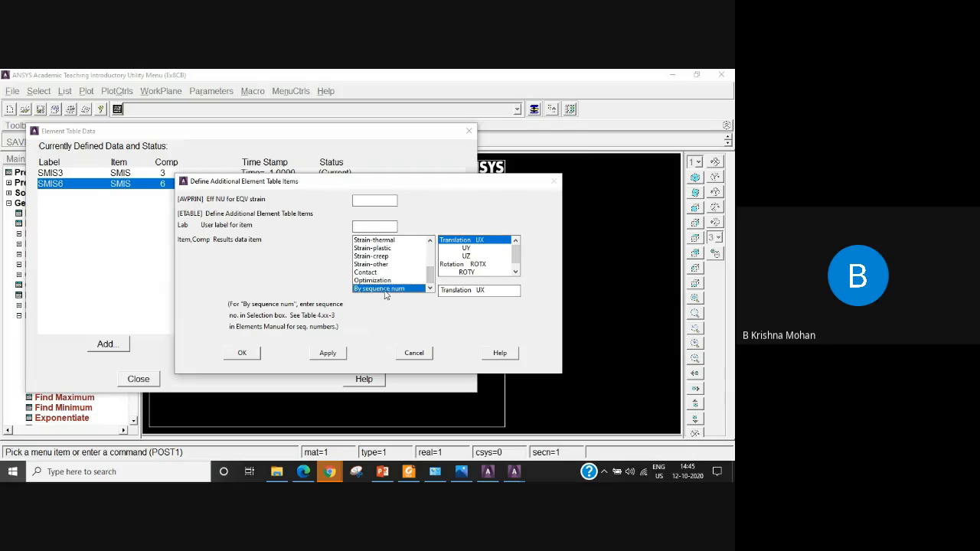
pyautogui.click(468, 292)
pyautogui.write('16')
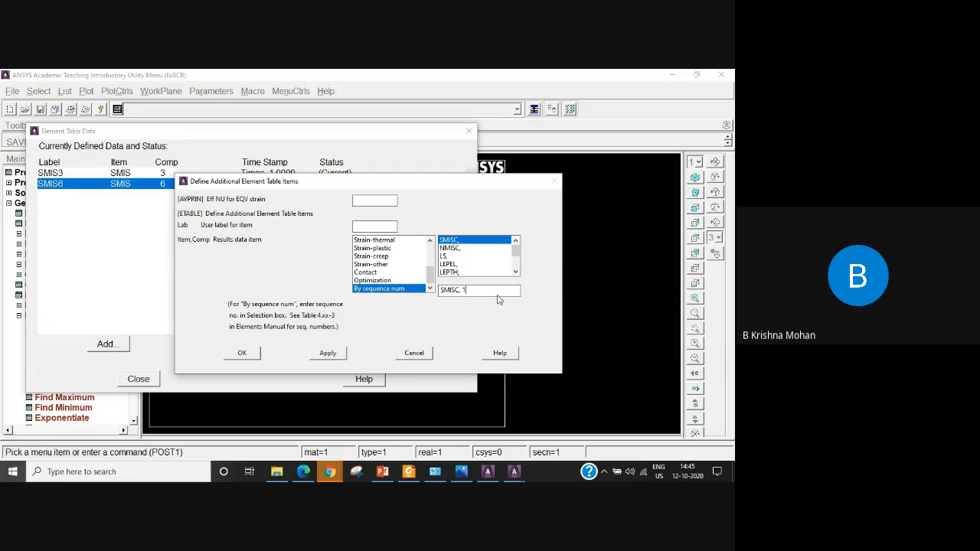
pyautogui.click(242, 353)
# Add a fourth element table item by sequence number as SMISC,19 and finish its definition.
pyautogui.click(105, 344)
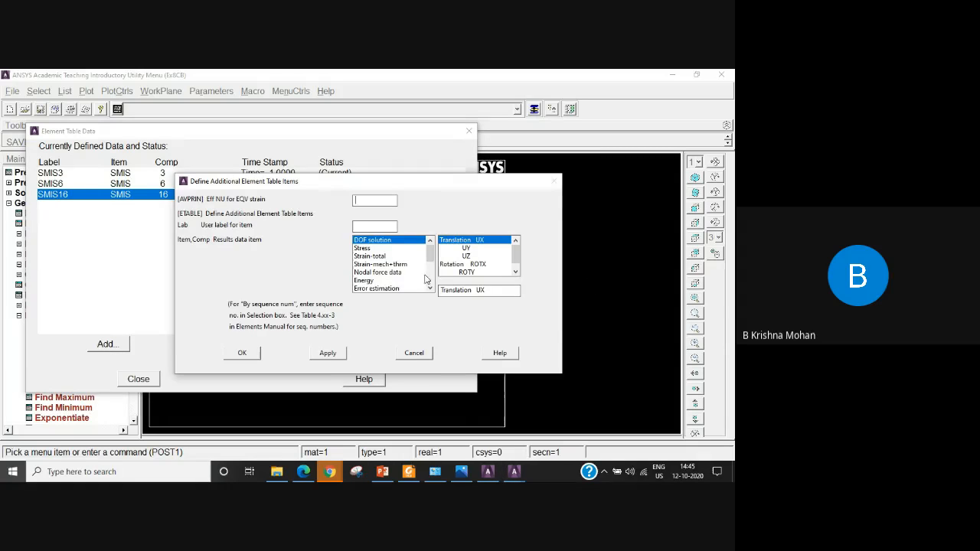
pyautogui.scroll(-2, 431, 279)
pyautogui.scroll(-1, 431, 278)
pyautogui.click(379, 288)
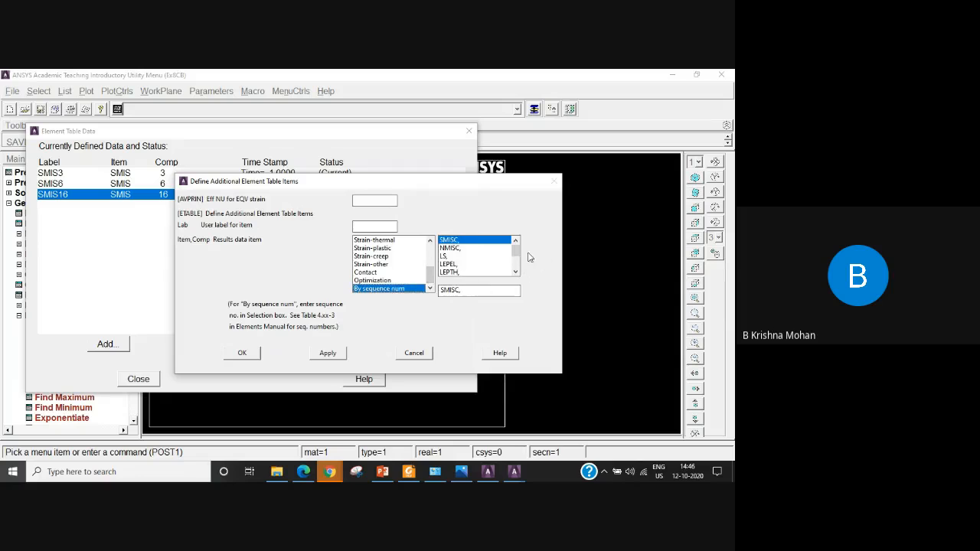
pyautogui.click(476, 289)
pyautogui.write('19')
pyautogui.click(239, 354)
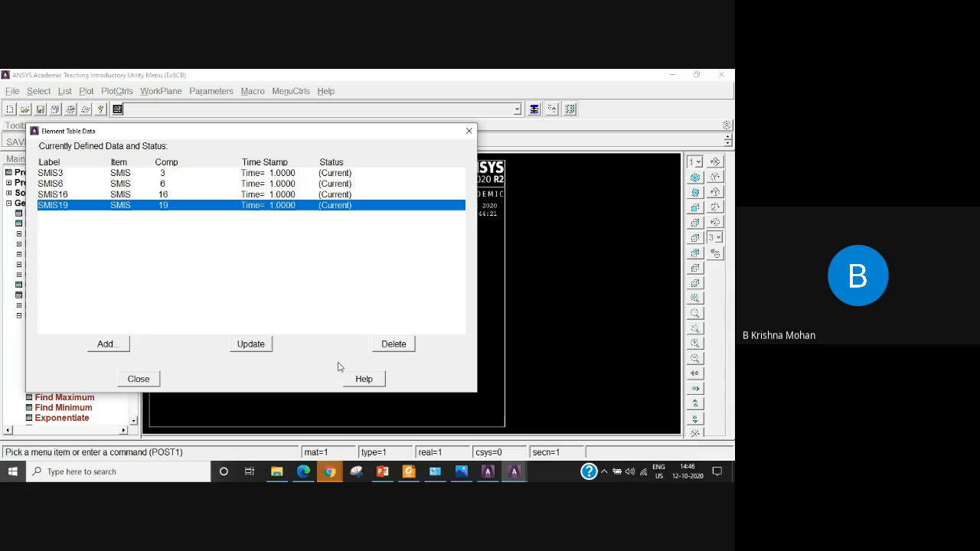
# Switch to the Ansys Help page for BEAM188 in Edge and go back to its element description heading.
pyautogui.click(303, 472)
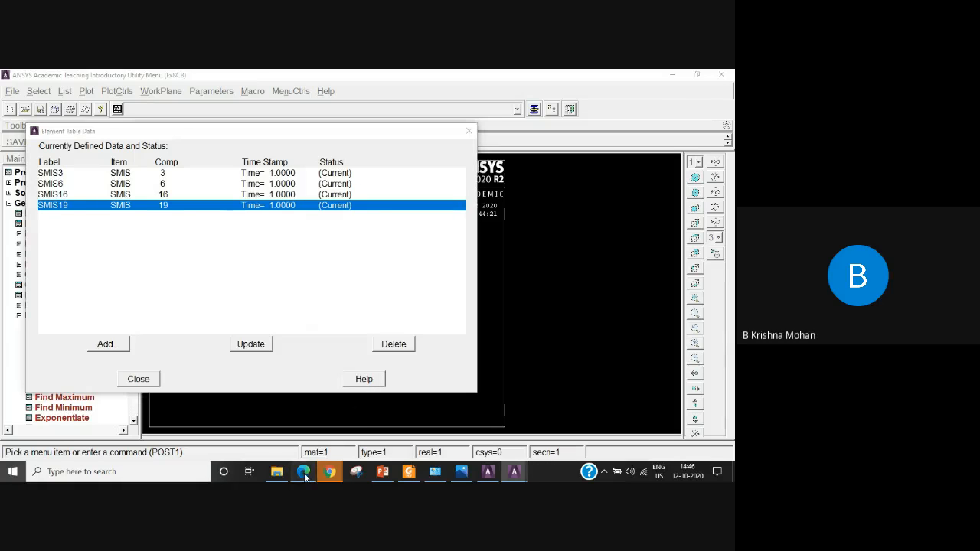
pyautogui.scroll(3, 537, 293)
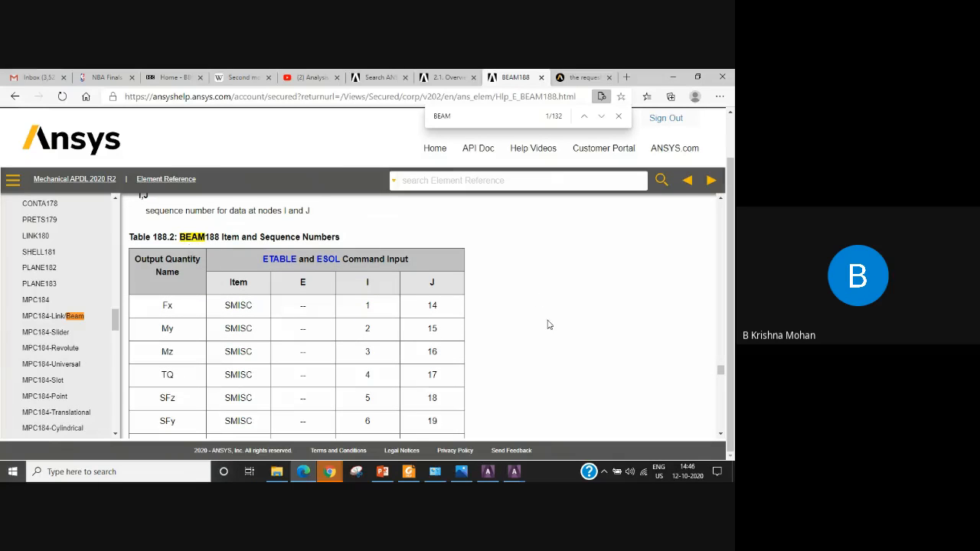
pyautogui.scroll(4, 548, 325)
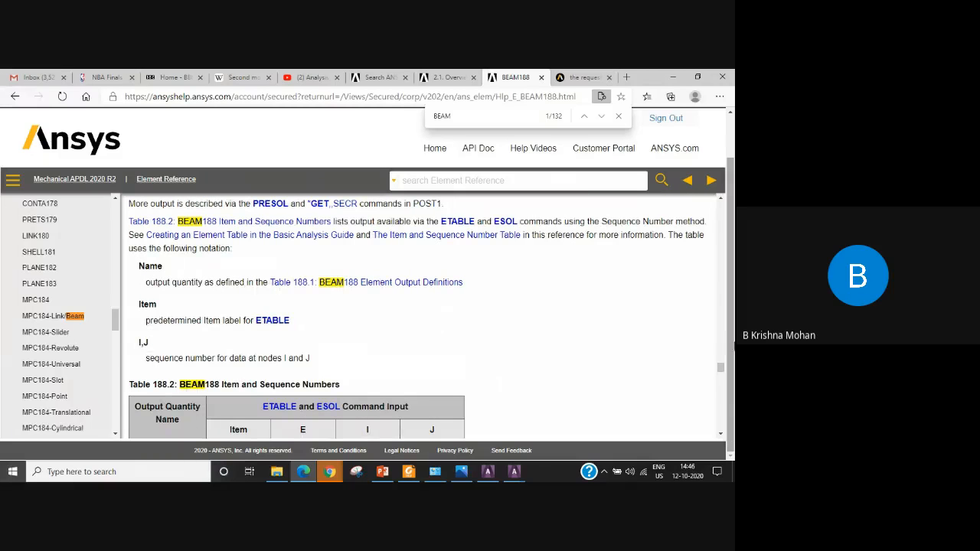
pyautogui.moveTo(720, 367); pyautogui.dragTo(720, 200)
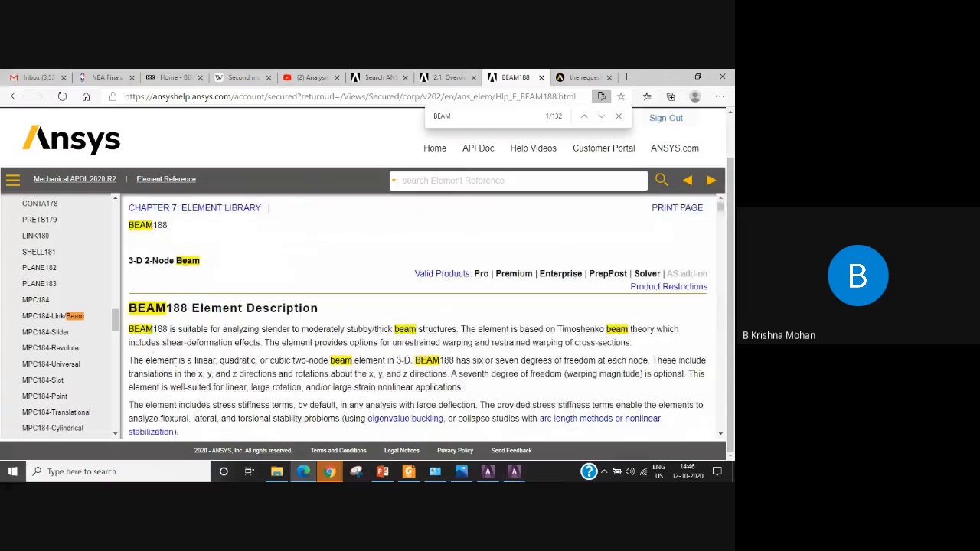
pyautogui.doubleClick(176, 309)
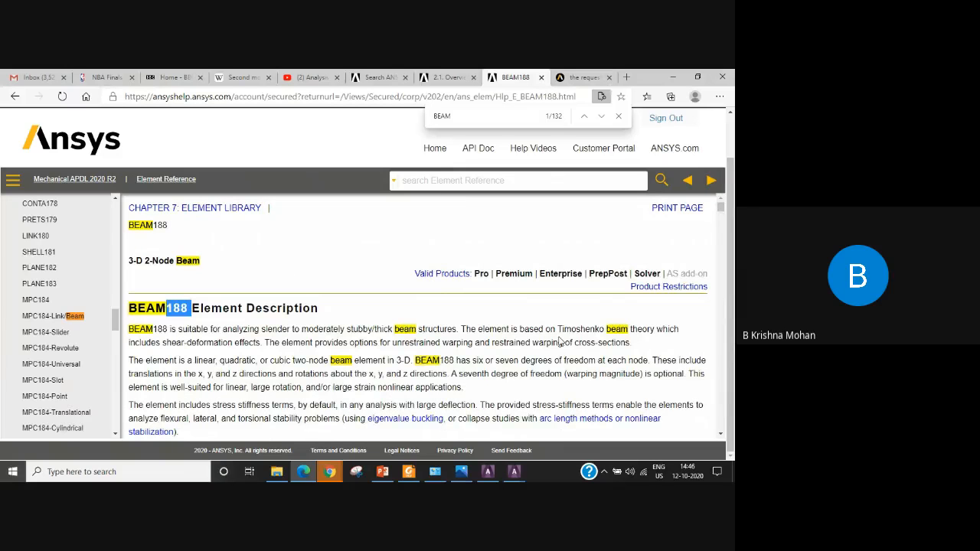
# Review the BEAM188 documentation from its geometry through input data and output definitions down to the SMISC sequence number table.
pyautogui.scroll(-8, 561, 342)
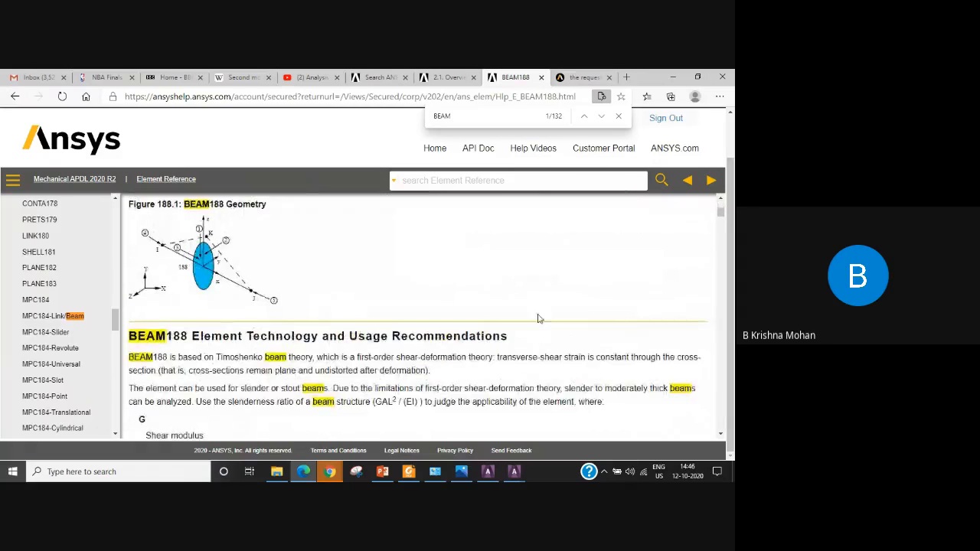
pyautogui.scroll(-10, 537, 318)
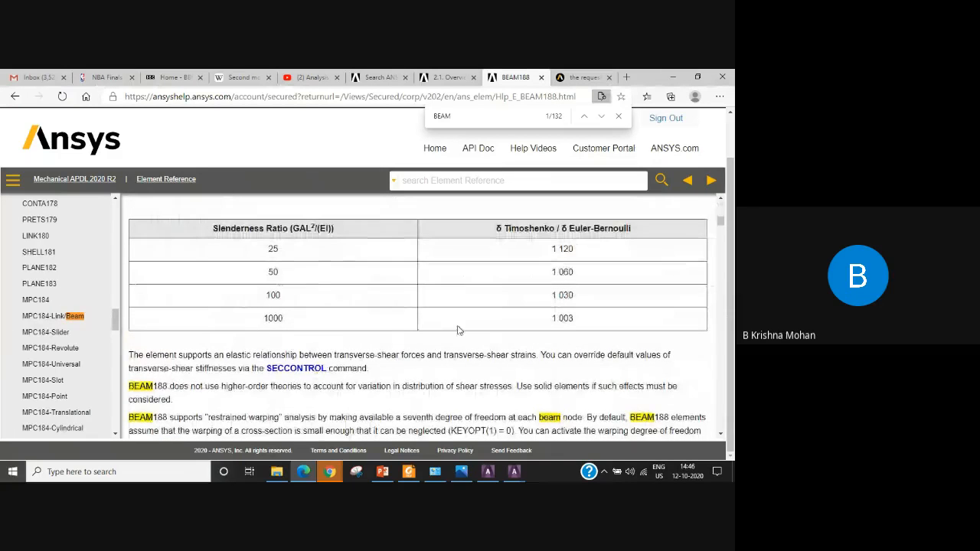
pyautogui.scroll(-15, 458, 330)
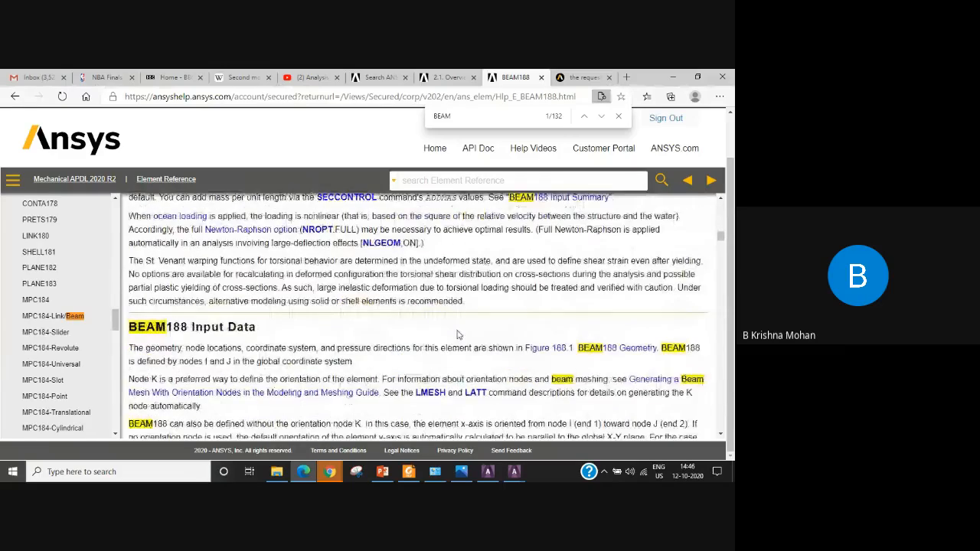
pyautogui.scroll(-15, 458, 335)
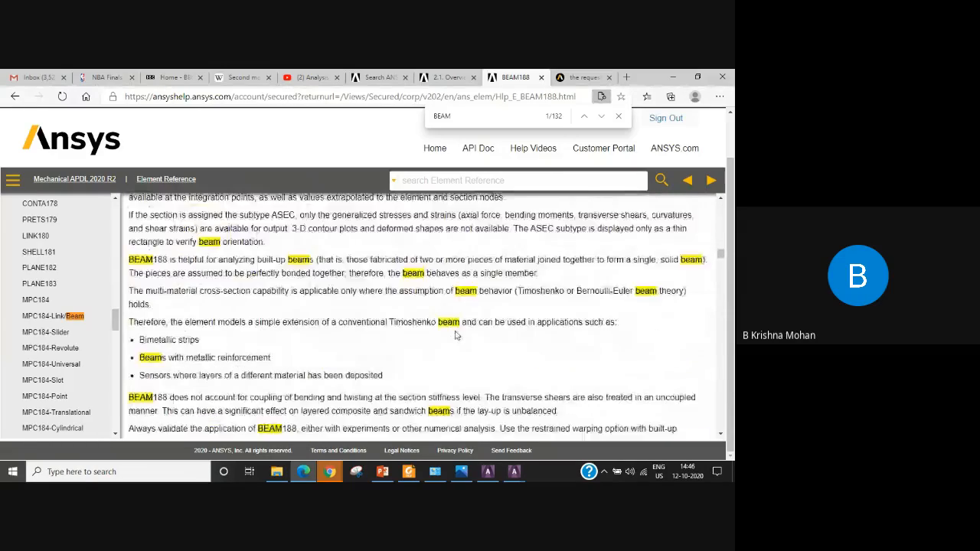
pyautogui.scroll(-15, 456, 335)
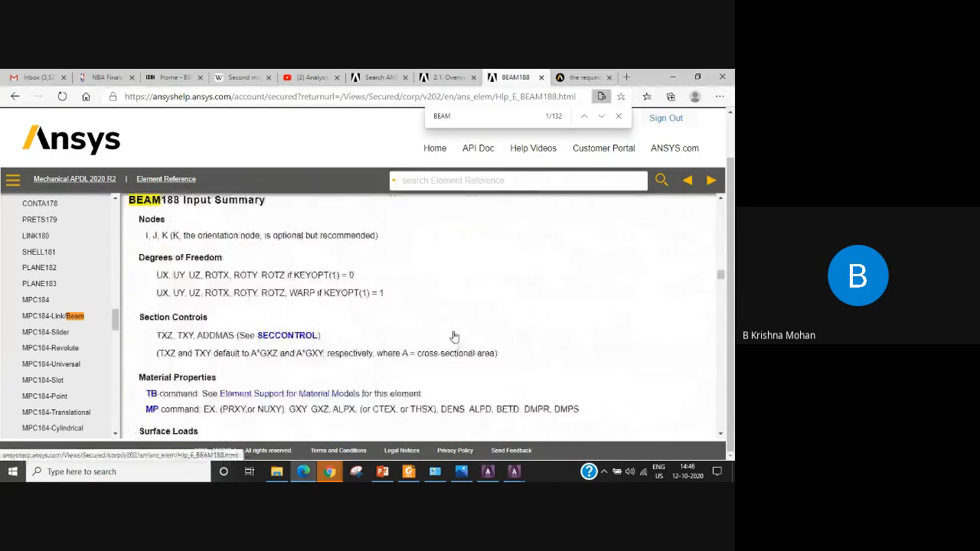
pyautogui.scroll(-15, 454, 337)
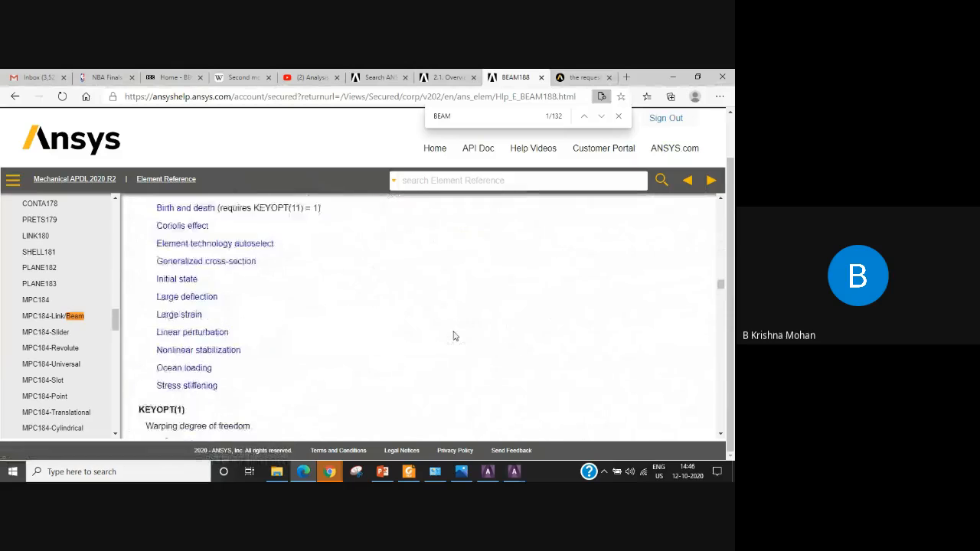
pyautogui.scroll(-15, 454, 336)
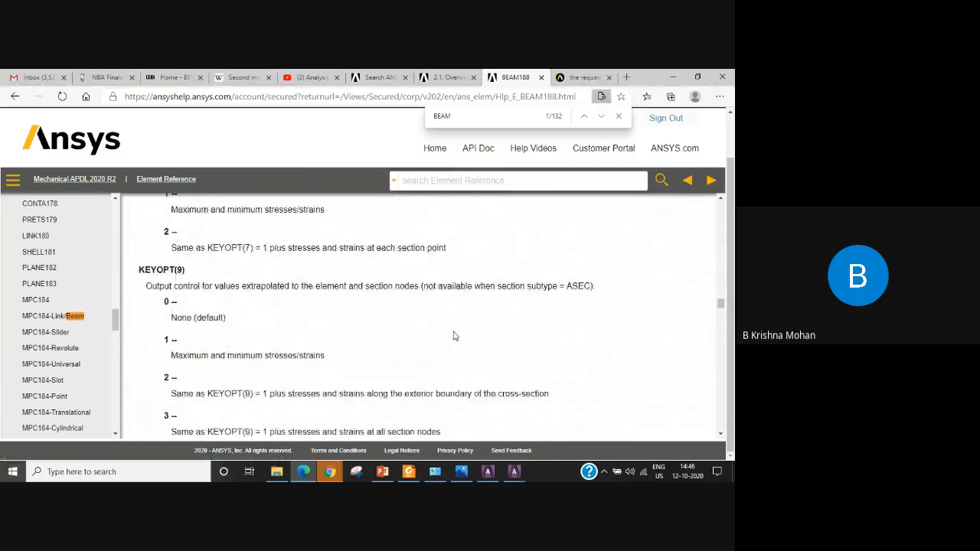
pyautogui.scroll(-15, 454, 336)
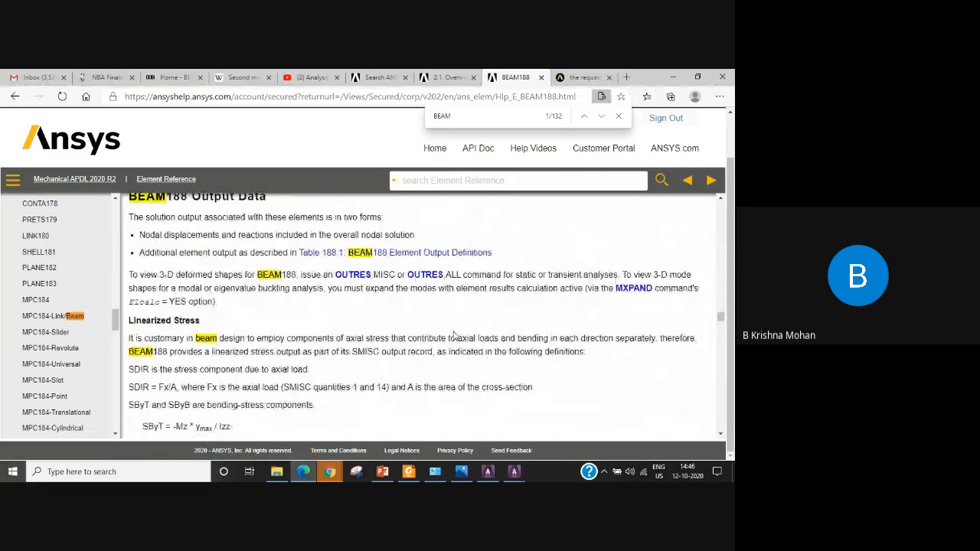
pyautogui.scroll(-15, 454, 337)
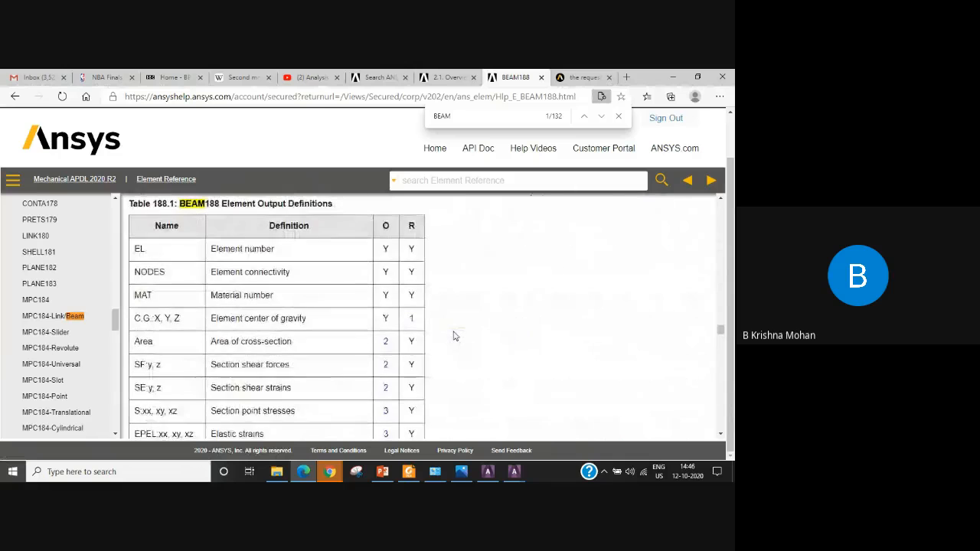
pyautogui.scroll(1, 454, 336)
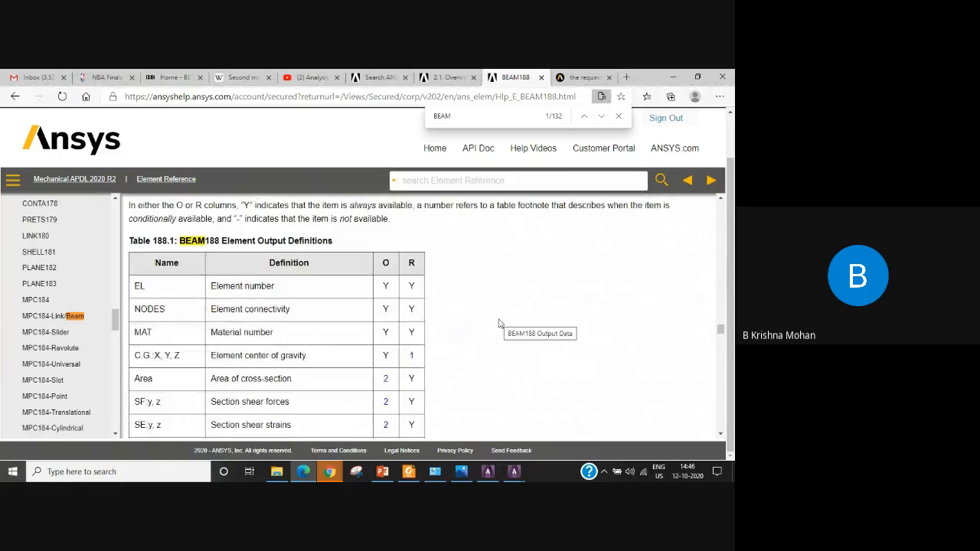
pyautogui.scroll(-10, 499, 323)
pyautogui.scroll(-10, 497, 323)
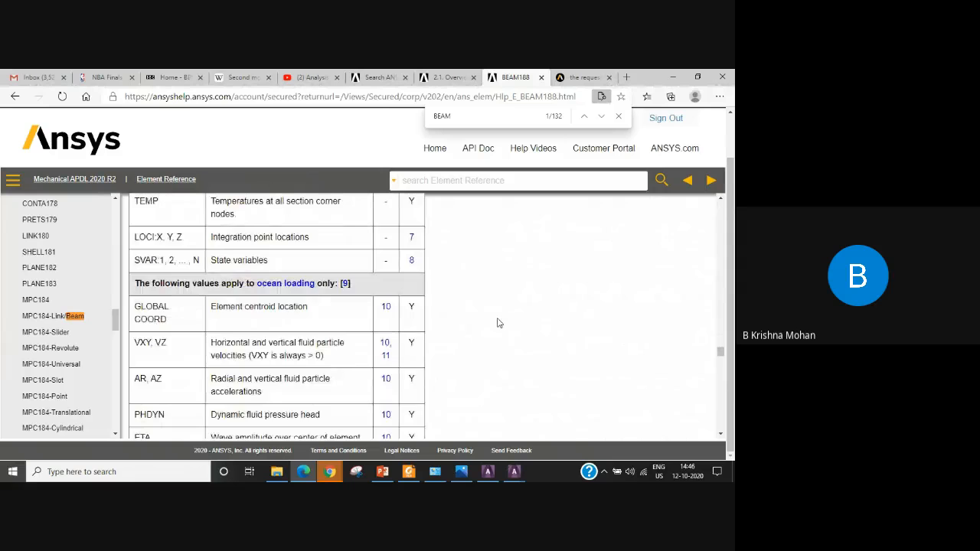
pyautogui.scroll(-15, 497, 323)
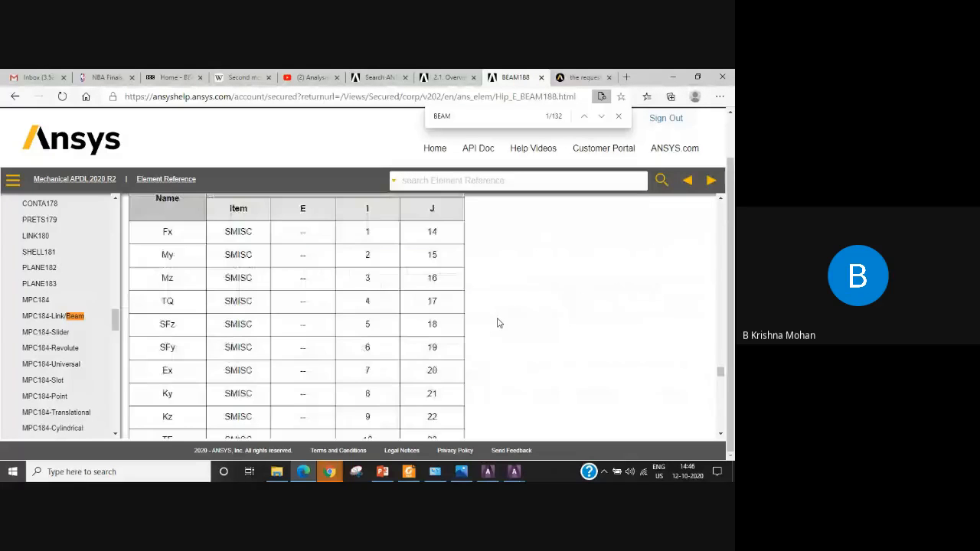
# Examine Table 188.2 of item and sequence numbers, checking the Mz entries for nodes I and J.
pyautogui.scroll(3, 498, 323)
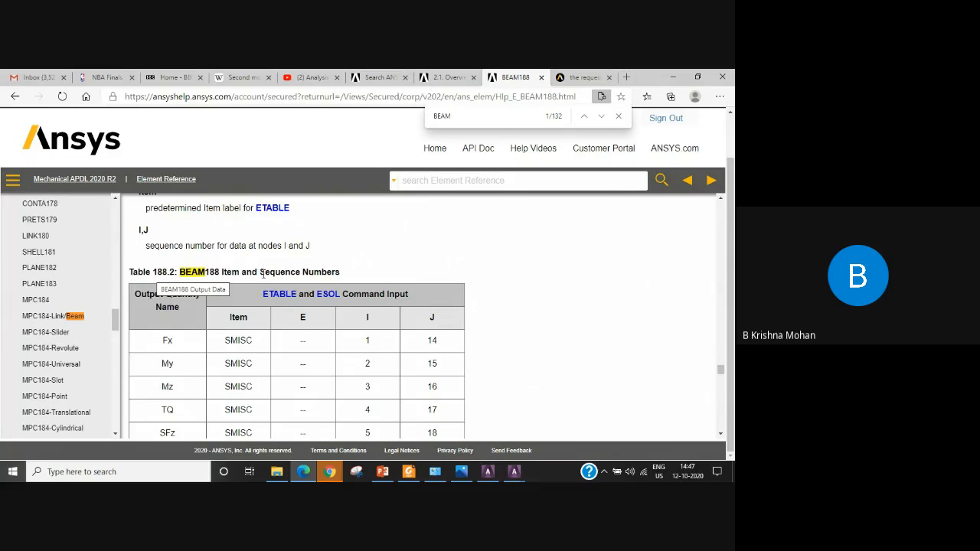
pyautogui.moveTo(260, 272); pyautogui.dragTo(353, 274)
pyautogui.click(492, 297)
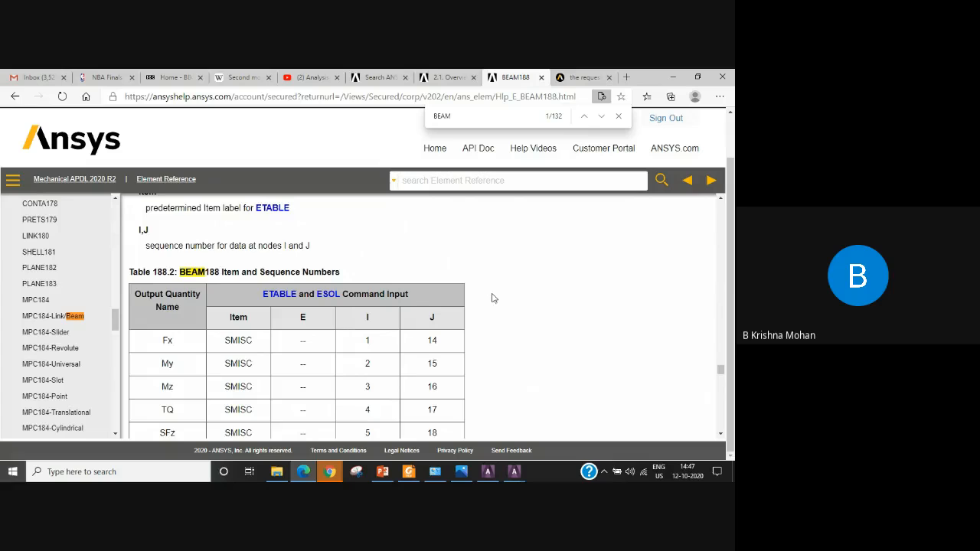
pyautogui.scroll(-2, 492, 298)
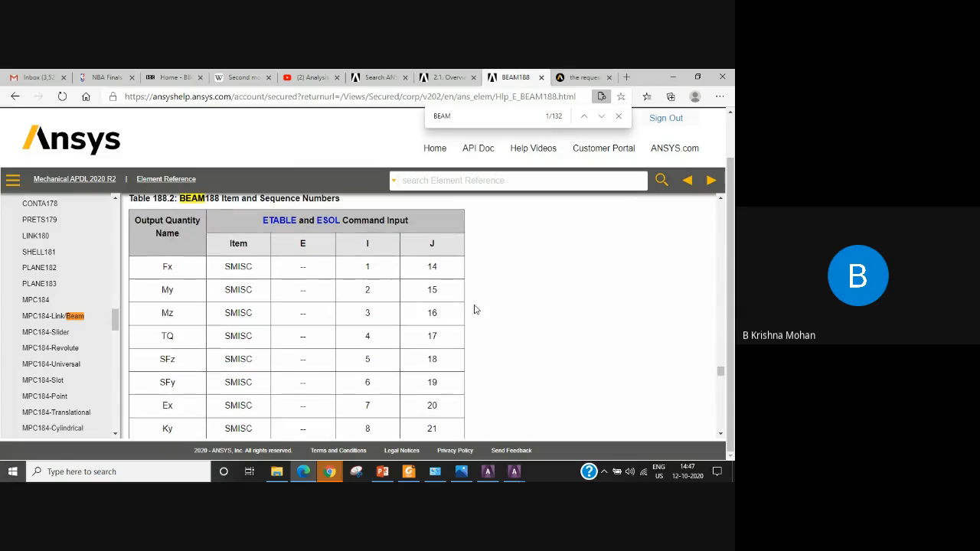
pyautogui.doubleClick(167, 313)
pyautogui.moveTo(372, 320); pyautogui.dragTo(366, 317)
pyautogui.click(440, 319)
pyautogui.moveTo(441, 319); pyautogui.dragTo(425, 316)
pyautogui.moveTo(175, 315); pyautogui.dragTo(162, 313)
pyautogui.moveTo(371, 314); pyautogui.dragTo(364, 316)
pyautogui.moveTo(437, 315); pyautogui.dragTo(429, 315)
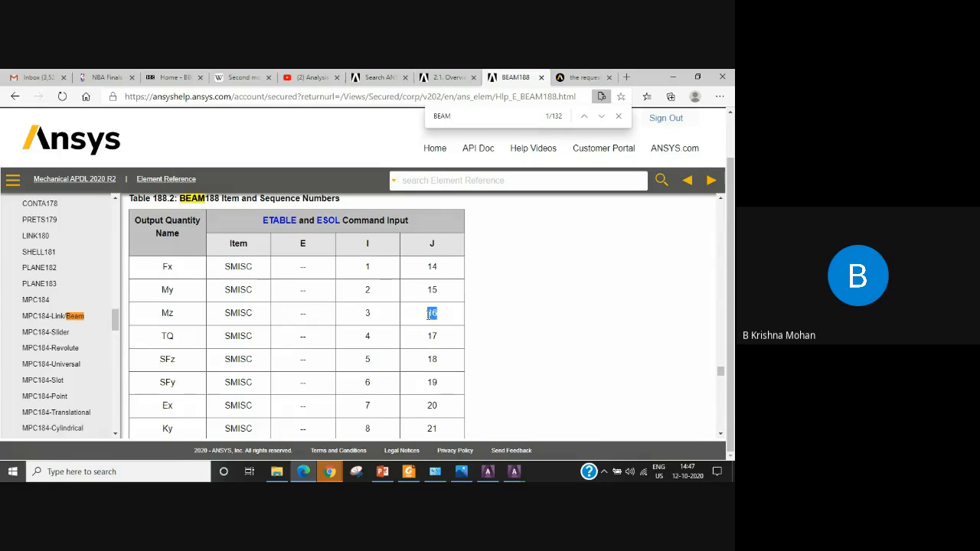
pyautogui.click(522, 354)
# Check the sequence numbers of the SFy shear force for nodes I and J in Table 188.2.
pyautogui.moveTo(177, 387); pyautogui.dragTo(153, 389)
pyautogui.click(177, 392)
pyautogui.doubleClick(367, 383)
pyautogui.click(435, 383)
pyautogui.doubleClick(433, 383)
# Switch back to ANSYS Mechanical APDL and close the list of defined element table data.
pyautogui.click(513, 471)
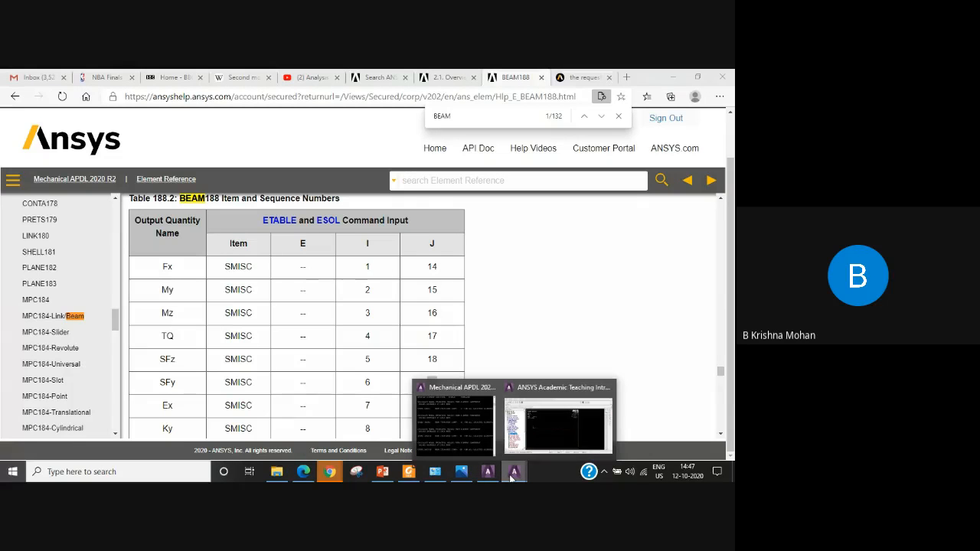
pyautogui.click(549, 448)
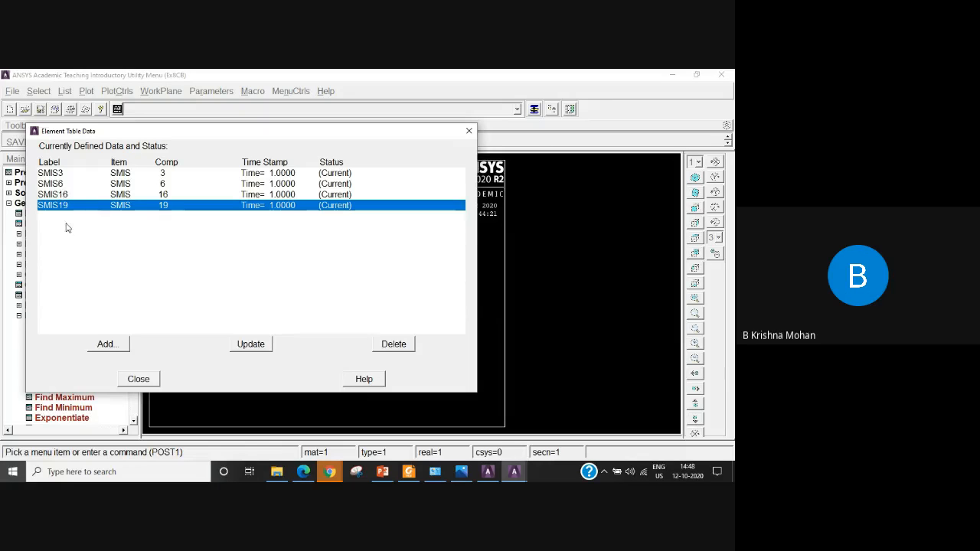
pyautogui.click(139, 378)
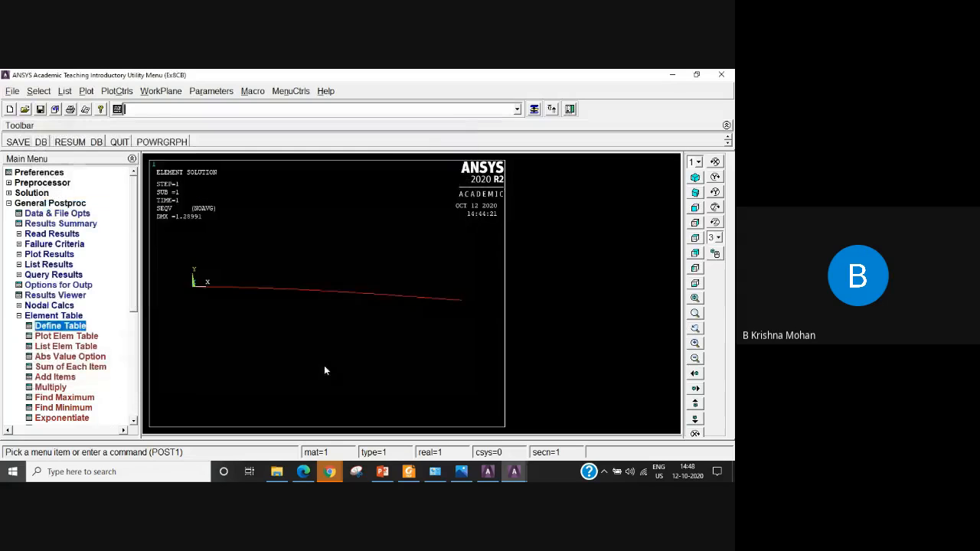
# Contour plot the line element results with SMIS3 at node I and SMIS16 at node J.
pyautogui.click(19, 316)
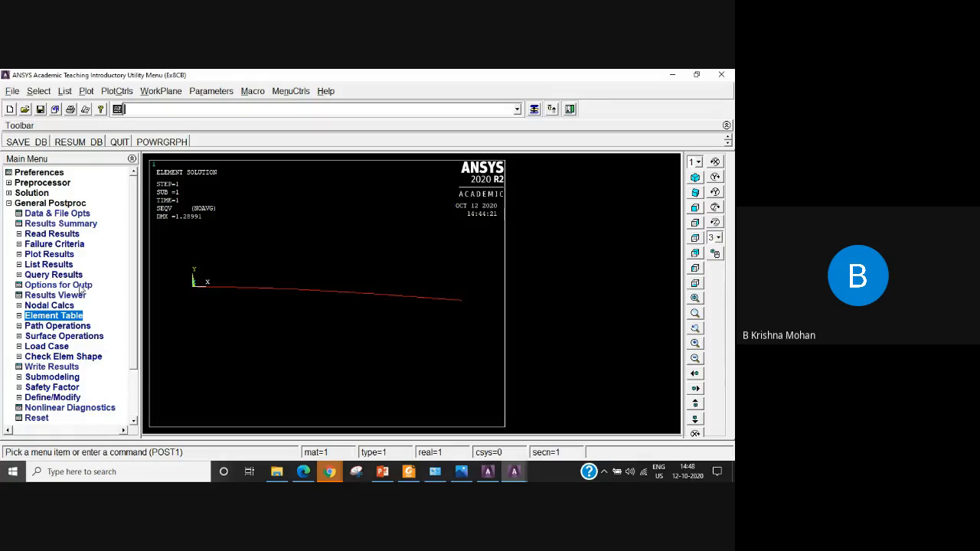
pyautogui.click(44, 254)
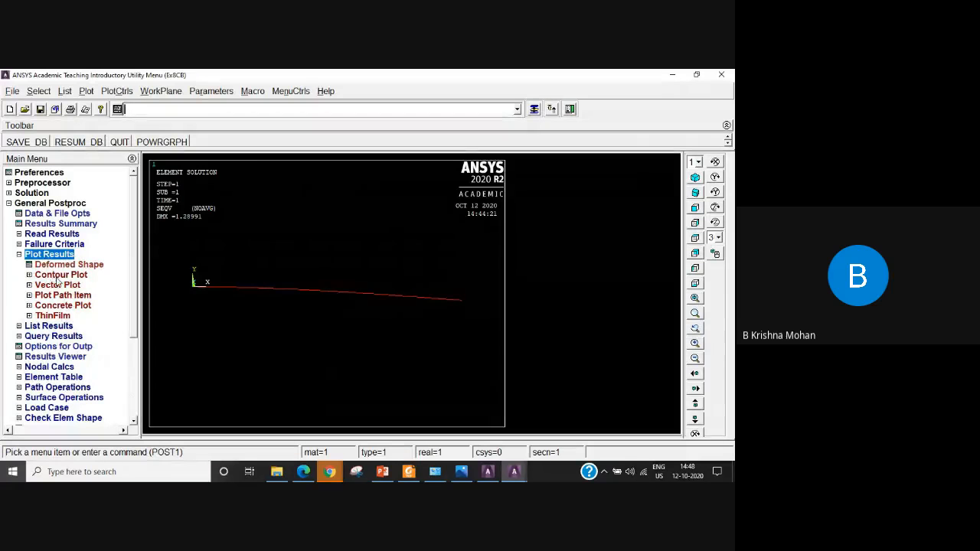
pyautogui.click(64, 277)
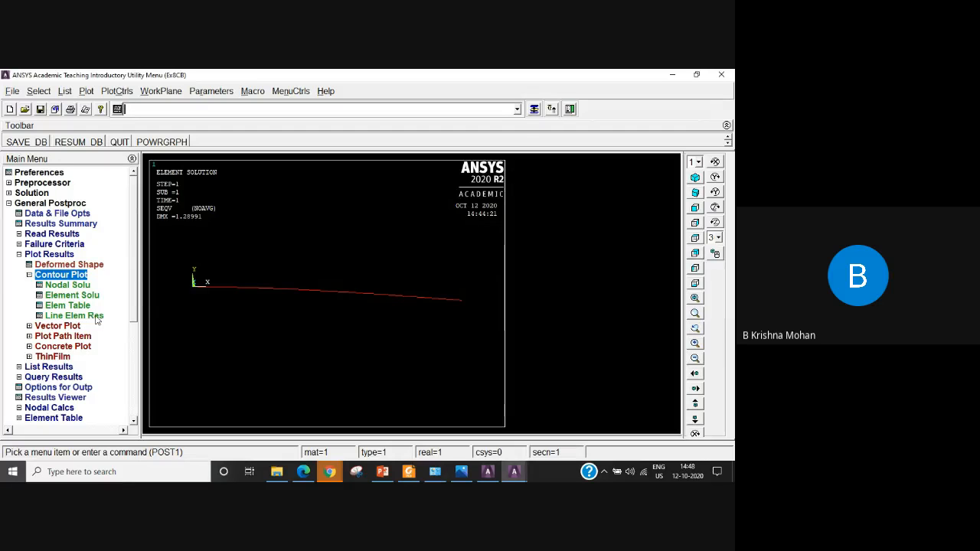
pyautogui.click(96, 317)
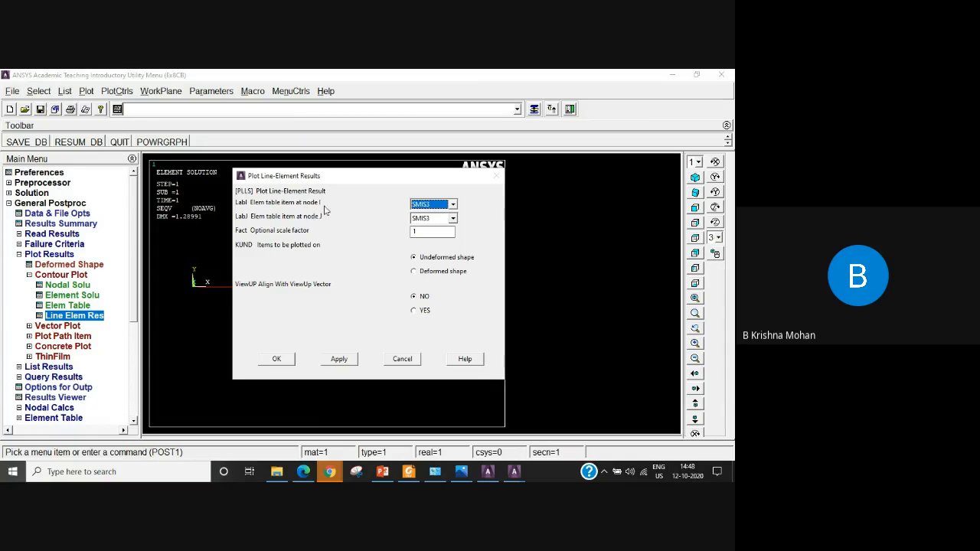
pyautogui.click(452, 204)
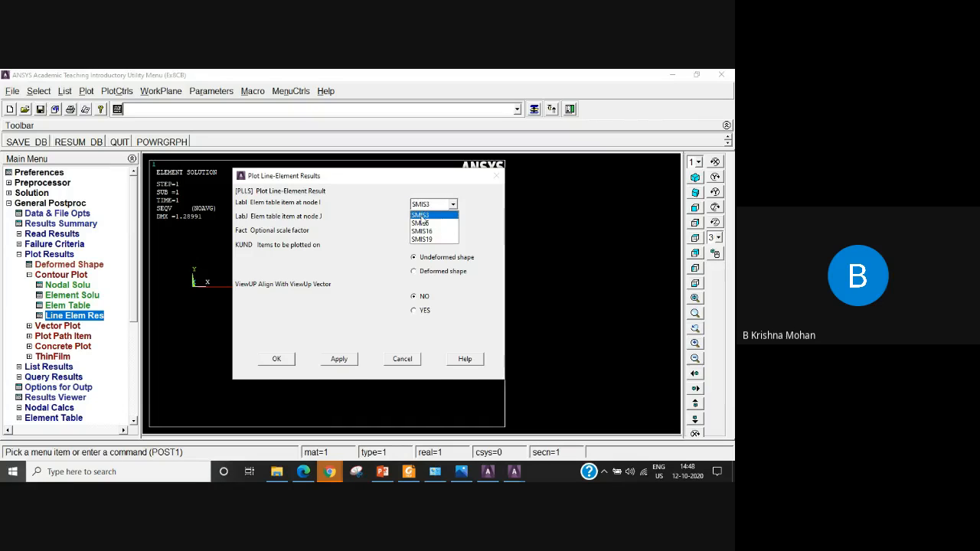
pyautogui.click(420, 217)
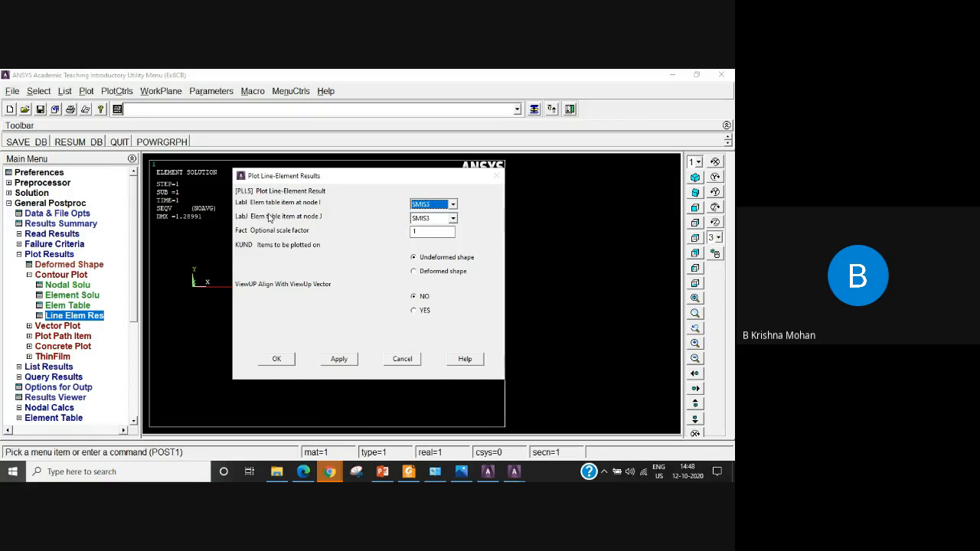
pyautogui.click(453, 218)
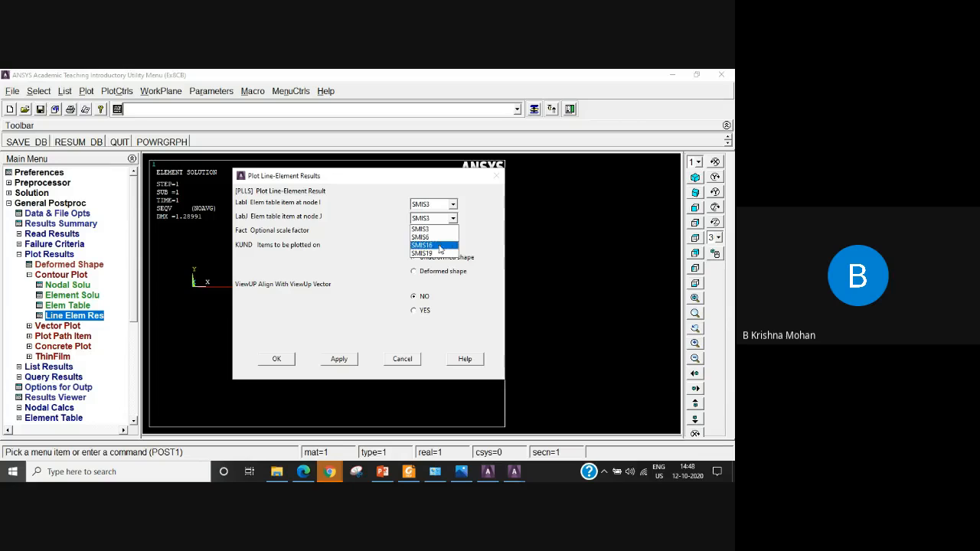
pyautogui.click(440, 245)
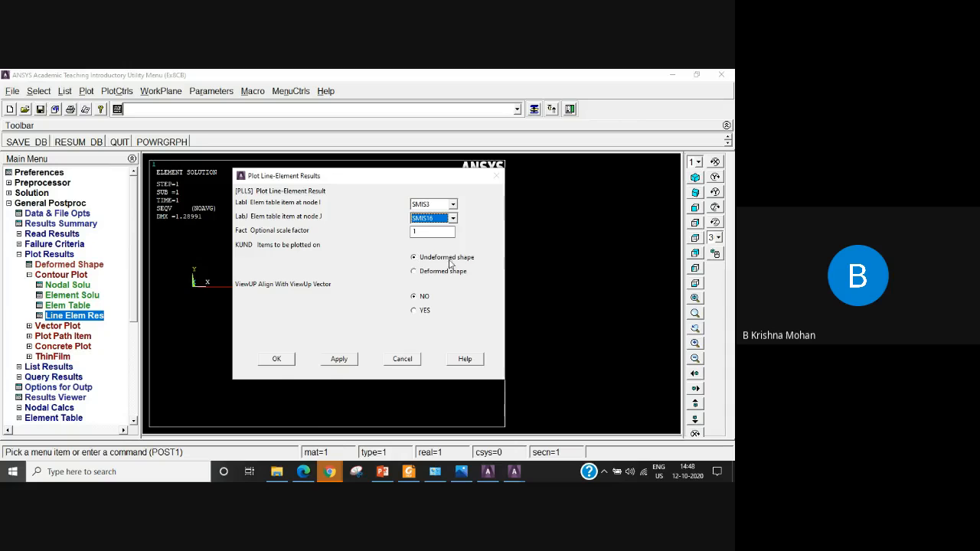
pyautogui.click(277, 359)
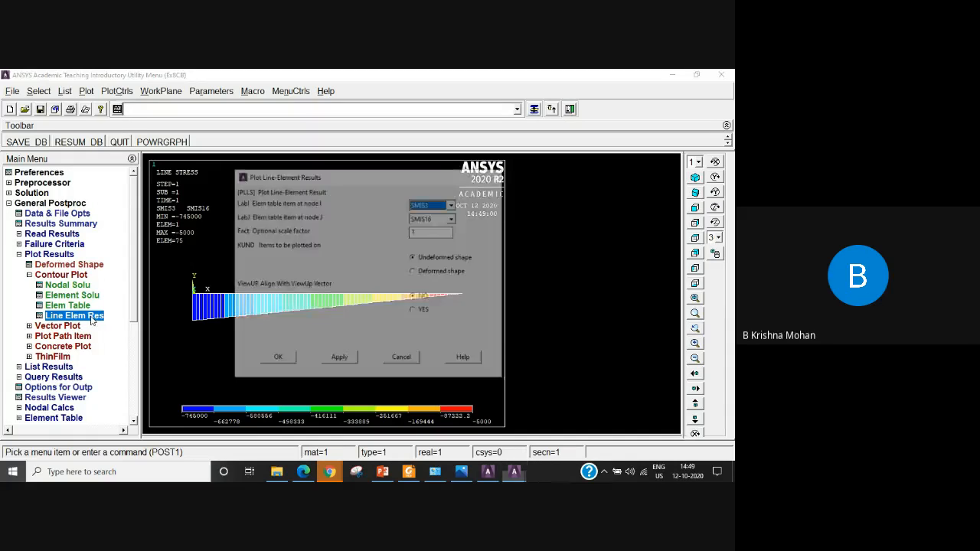
# Contour plot the line element results with SMIS6 at node I and SMIS19 at node J.
pyautogui.click(453, 204)
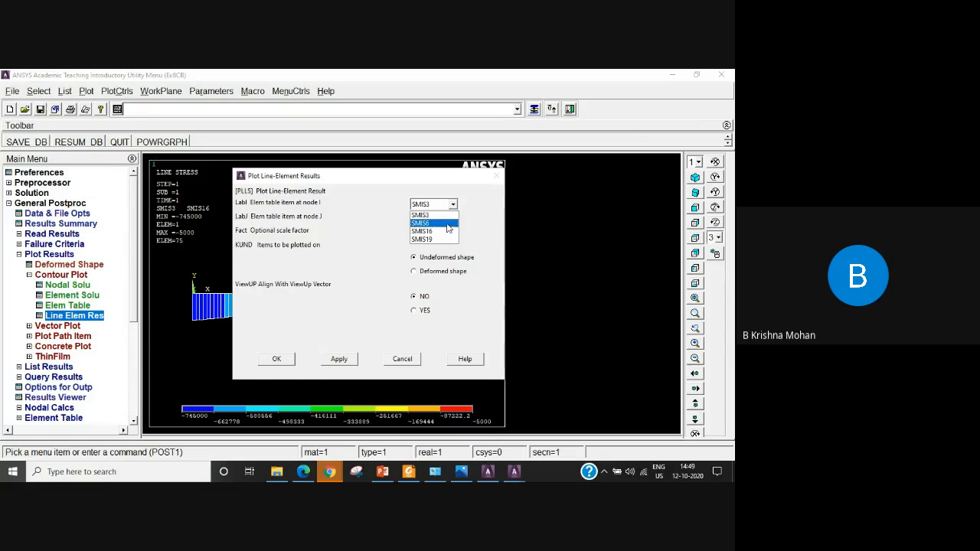
pyautogui.click(448, 224)
pyautogui.click(452, 218)
pyautogui.click(444, 244)
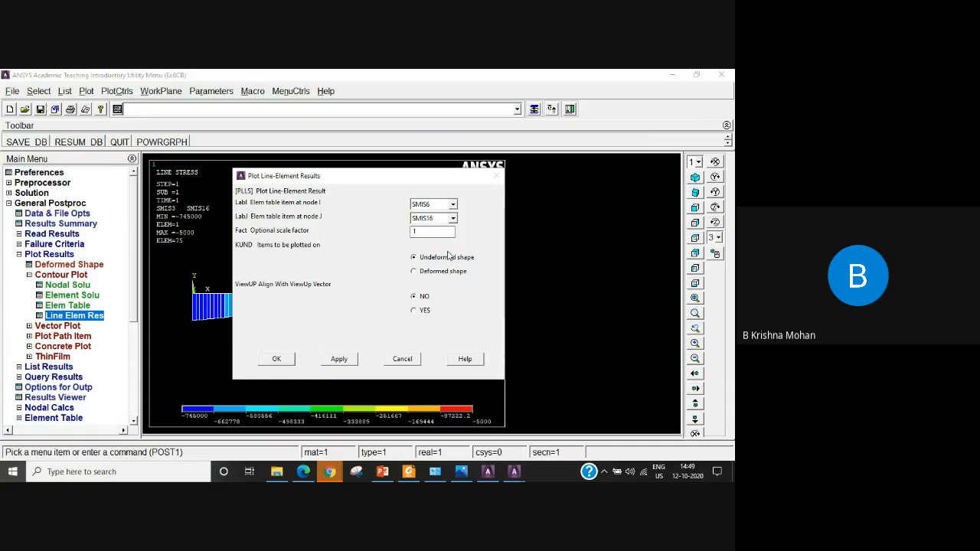
pyautogui.press('Down')
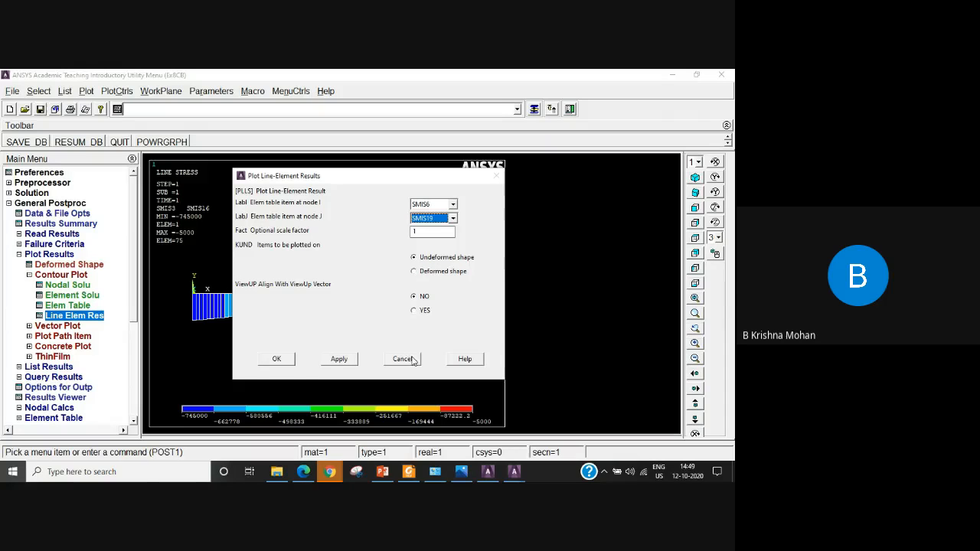
pyautogui.click(282, 360)
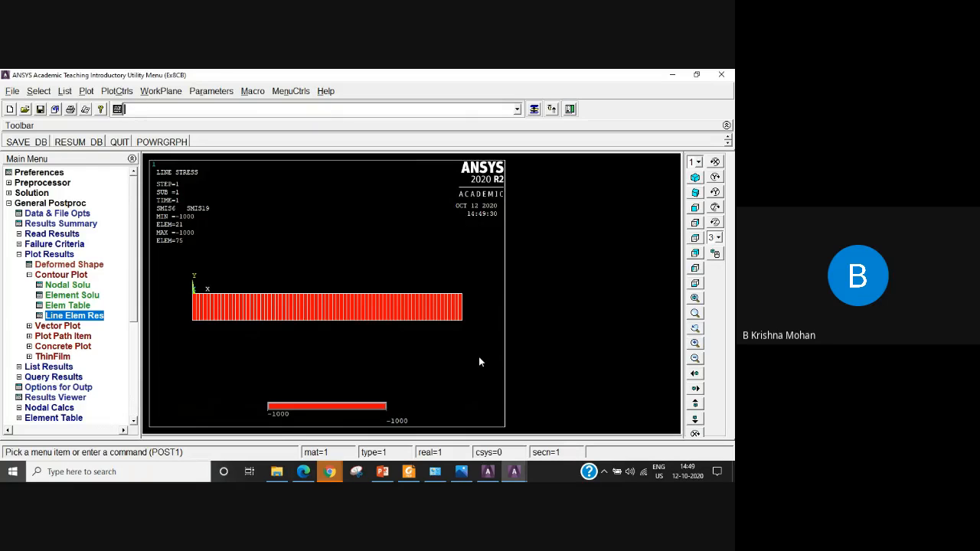
# List the nodal DOF solution for the rotation vector sum.
pyautogui.click(19, 254)
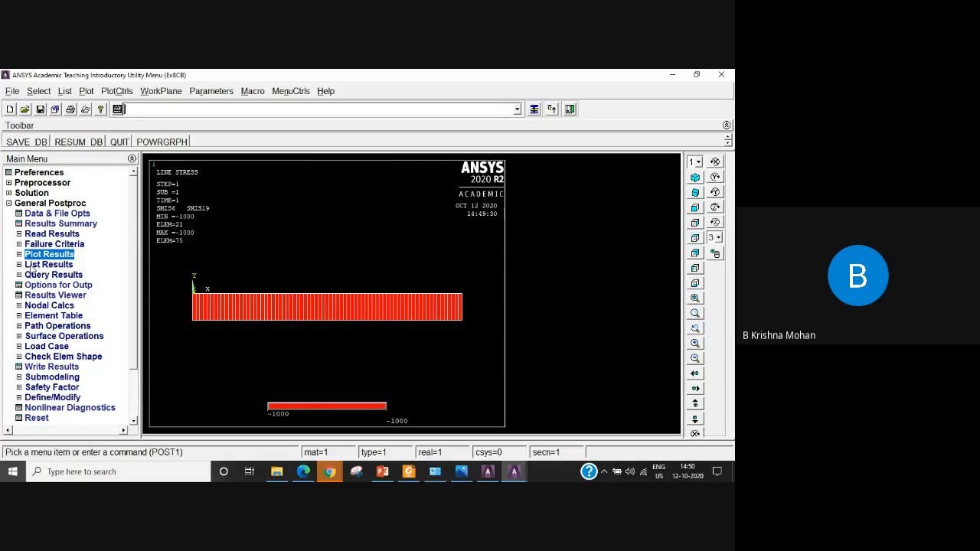
pyautogui.click(44, 265)
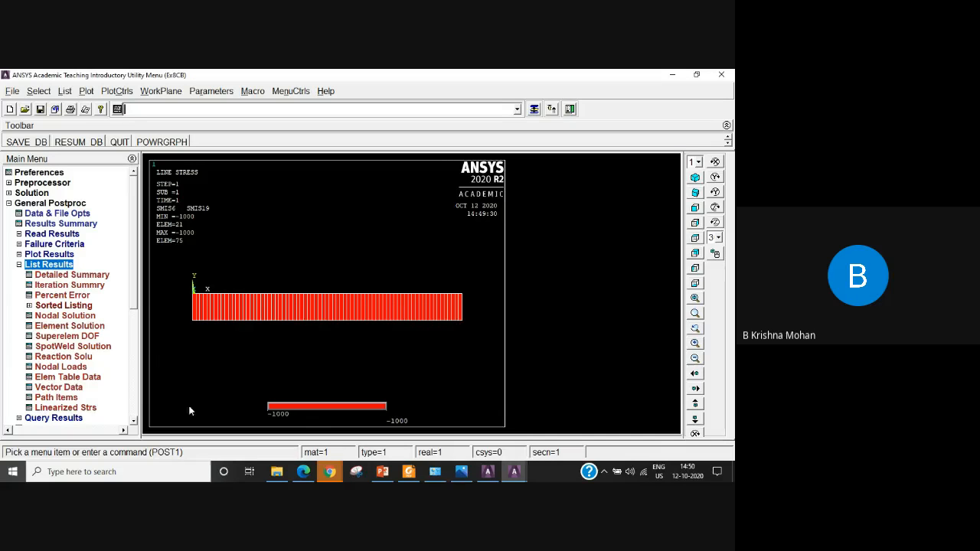
pyautogui.click(45, 316)
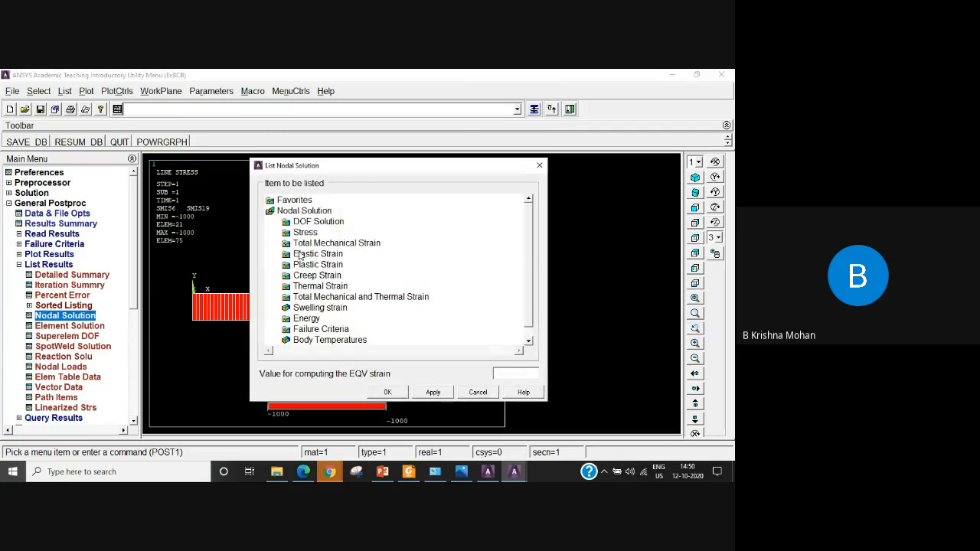
pyautogui.click(339, 223)
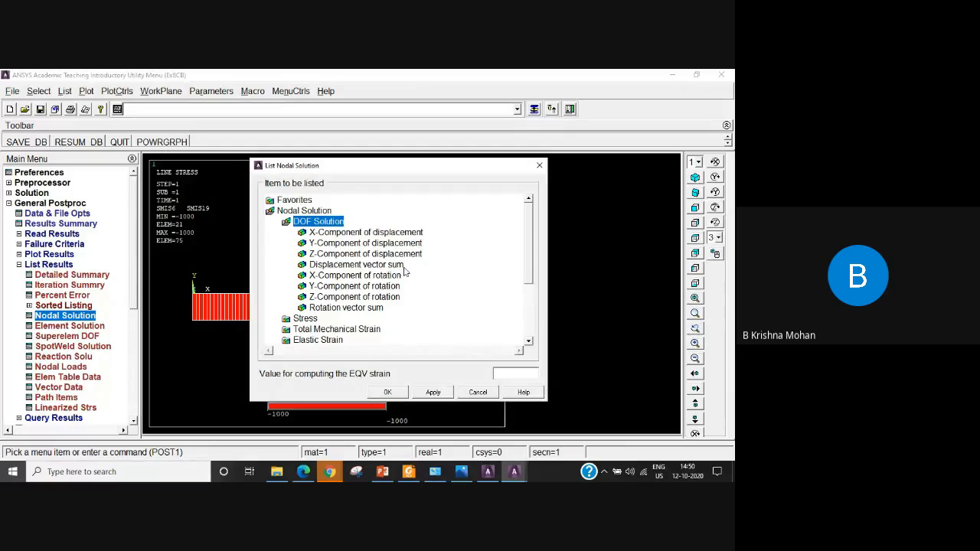
pyautogui.click(338, 265)
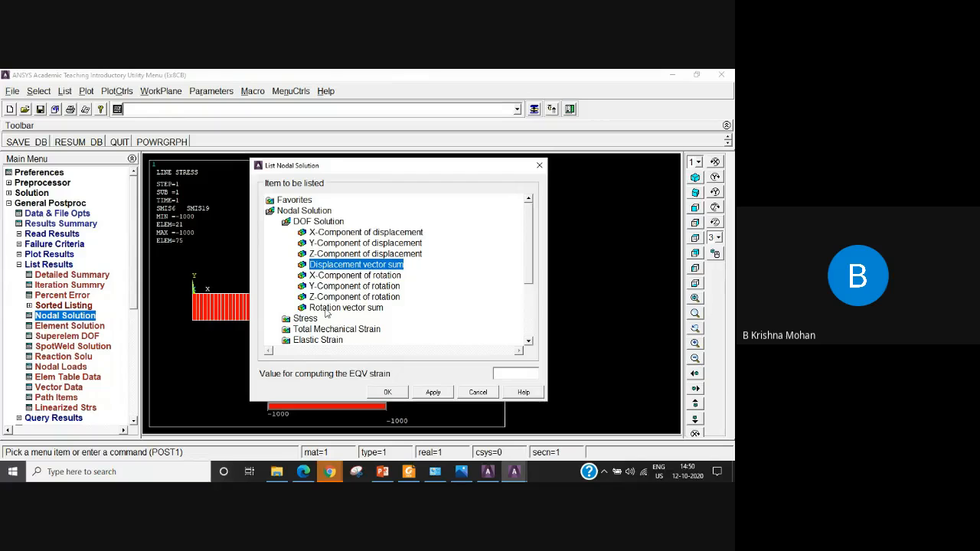
pyautogui.click(373, 309)
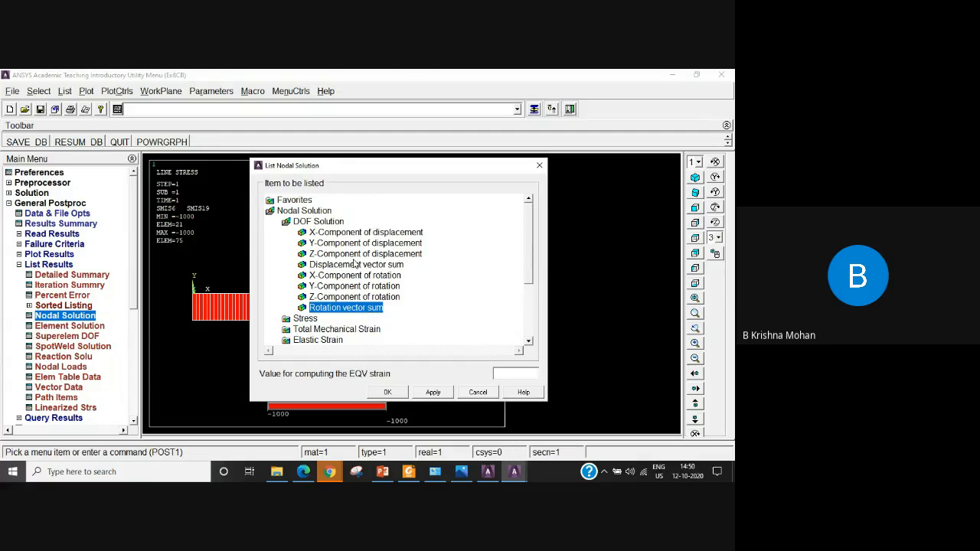
pyautogui.click(388, 393)
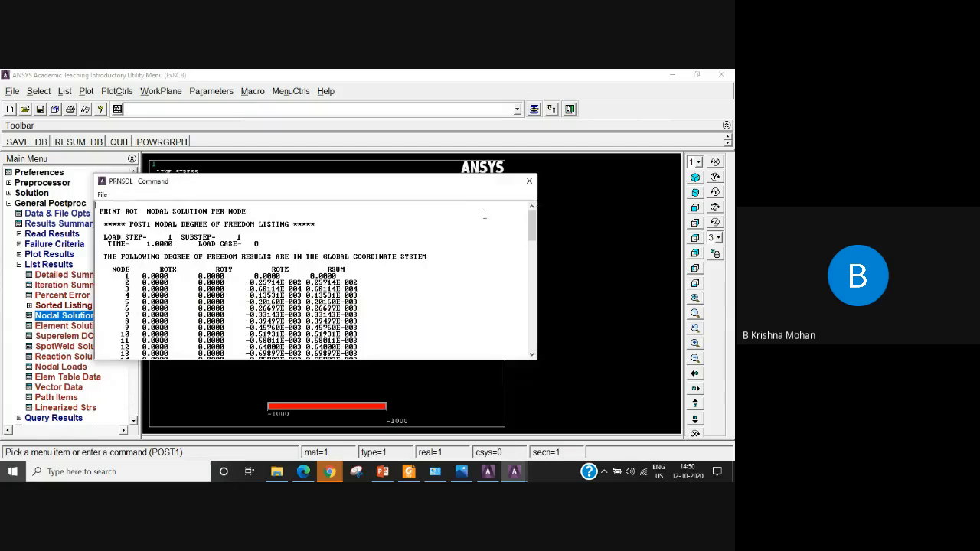
# Enlarge the nodal rotation listing, examine node 20 and the maximum absolute values, and close the listing.
pyautogui.moveTo(458, 189); pyautogui.dragTo(465, 113)
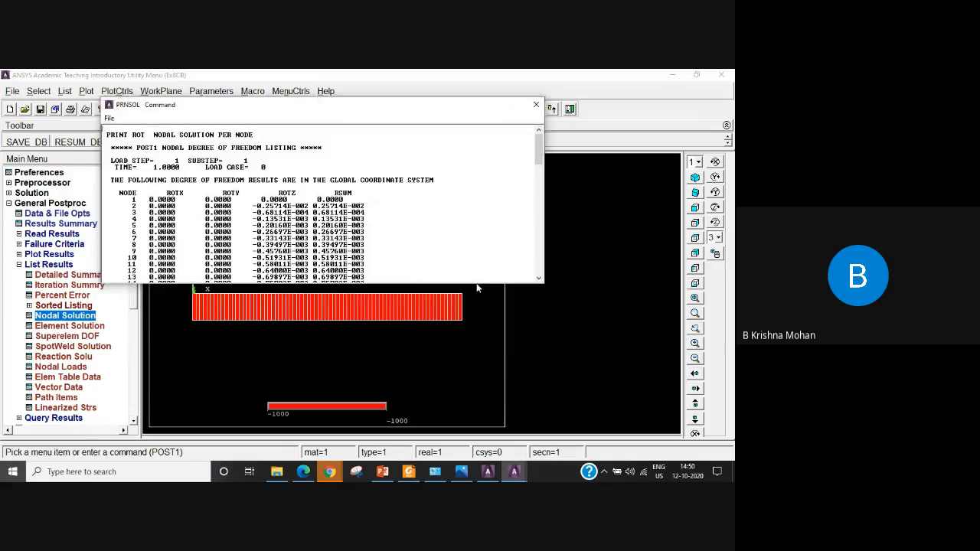
pyautogui.moveTo(479, 283); pyautogui.dragTo(516, 412)
pyautogui.click(441, 281)
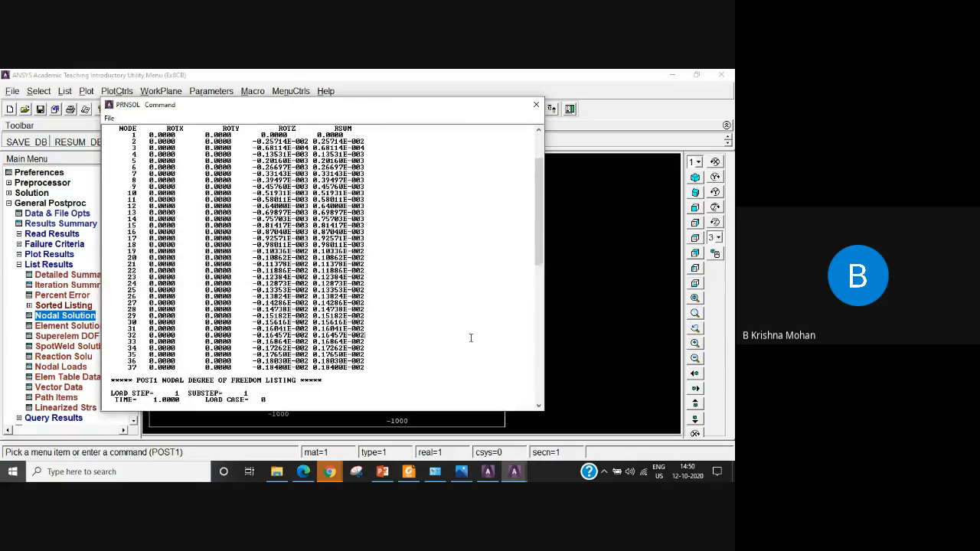
pyautogui.scroll(2, 442, 280)
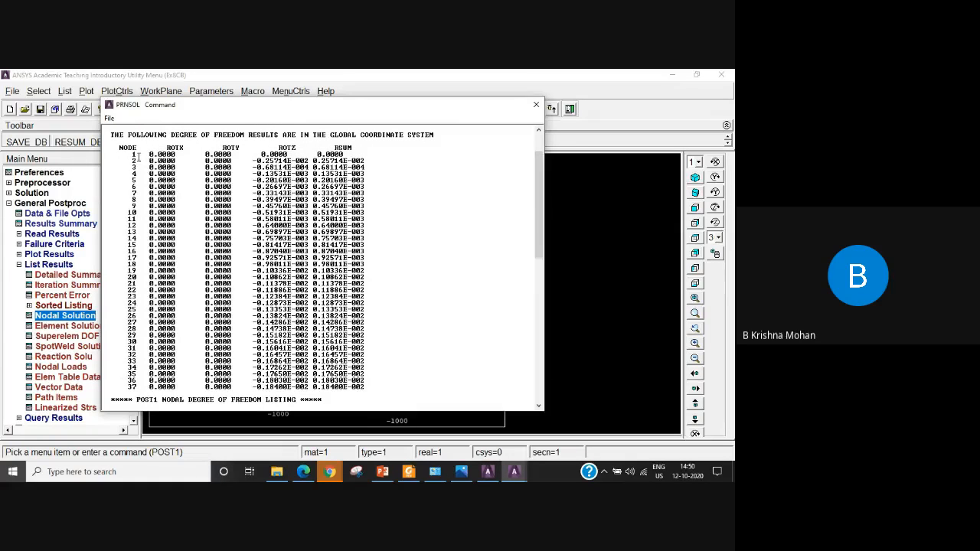
pyautogui.doubleClick(132, 277)
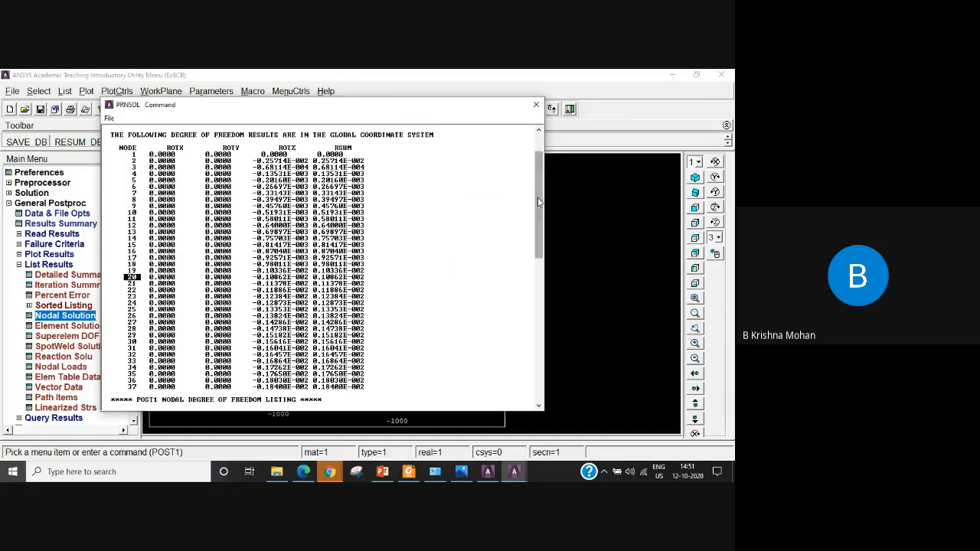
pyautogui.scroll(-1, 539, 213)
pyautogui.moveTo(538, 213); pyautogui.dragTo(541, 364)
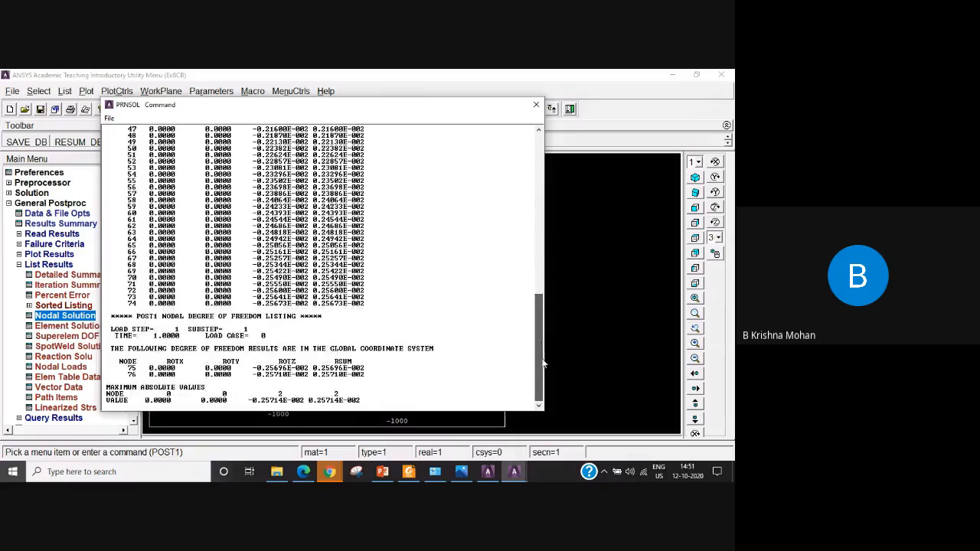
pyautogui.scroll(1, 545, 346)
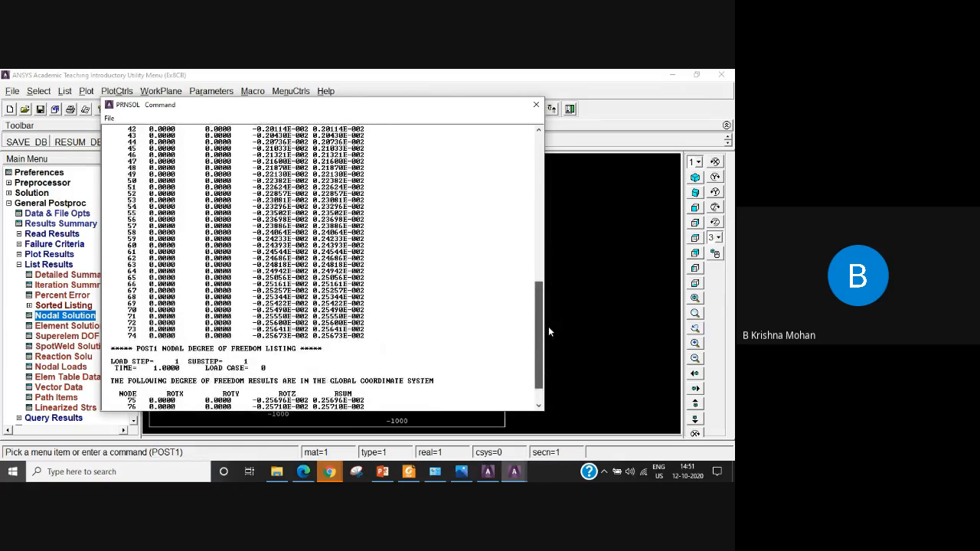
pyautogui.moveTo(549, 335)
pyautogui.mouseDown()
pyautogui.moveTo(551, 358)
pyautogui.moveTo(552, 160)
pyautogui.moveTo(539, 172)
pyautogui.moveTo(544, 342)
pyautogui.mouseUp()
pyautogui.click(535, 104)
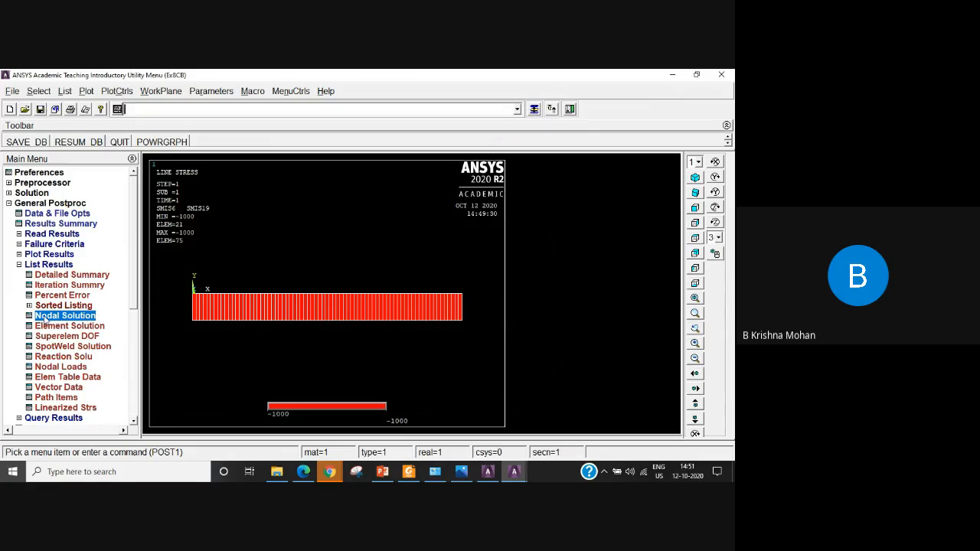
# List the nodal DOF solution for the displacement vector sum and enlarge the listing window.
pyautogui.click(82, 319)
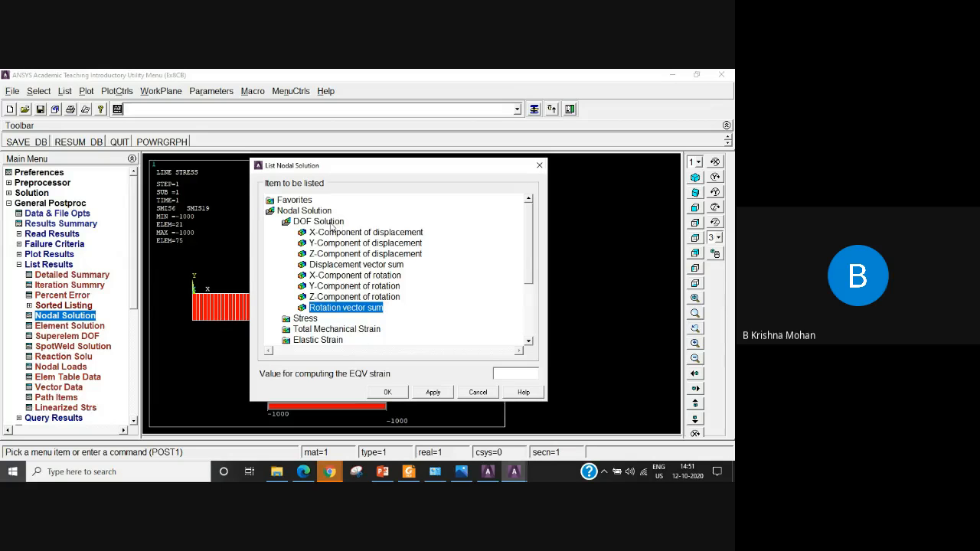
pyautogui.click(344, 267)
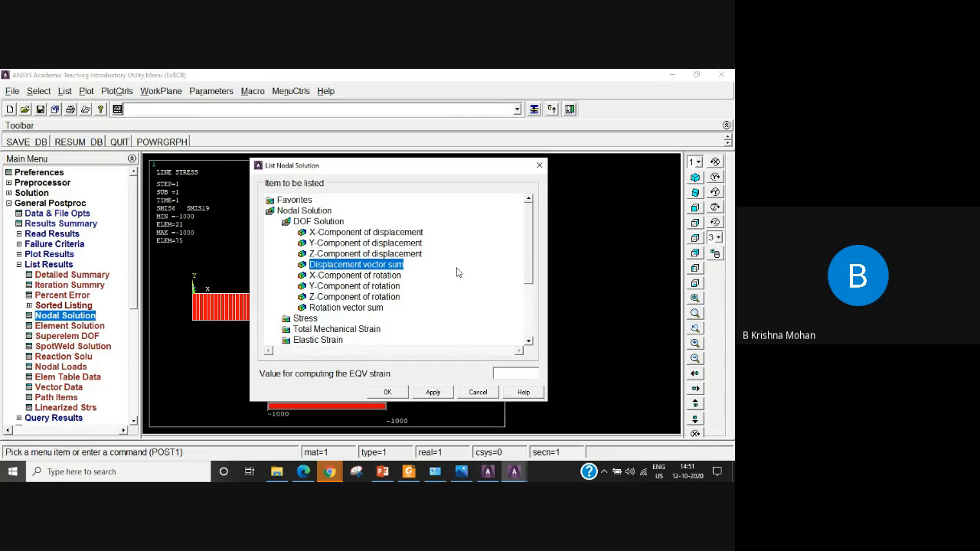
pyautogui.click(388, 392)
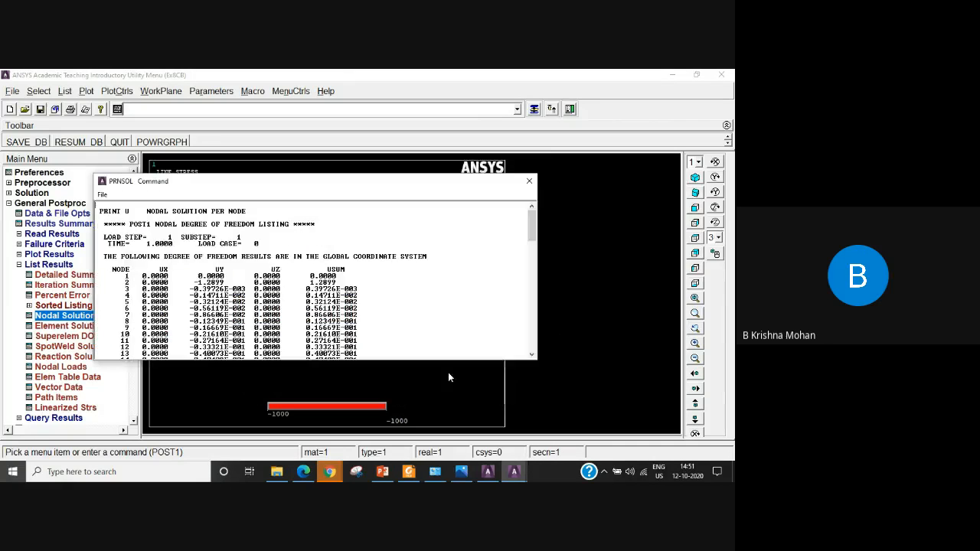
pyautogui.moveTo(395, 184); pyautogui.dragTo(396, 104)
pyautogui.moveTo(410, 277); pyautogui.dragTo(420, 426)
pyautogui.click(451, 342)
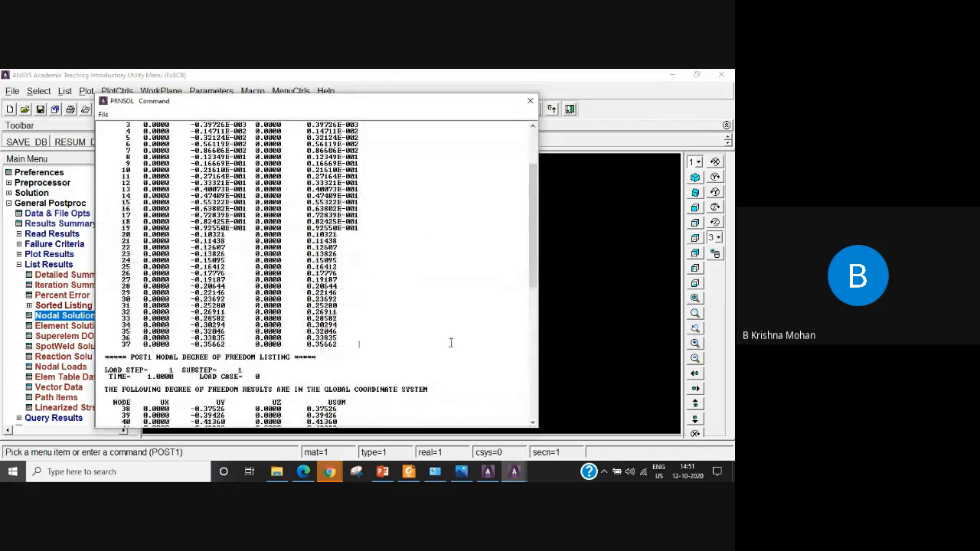
# Examine the nodal displacement listing from the first nodes to the maximum absolute values, checking the maximum UY.
pyautogui.scroll(4, 451, 342)
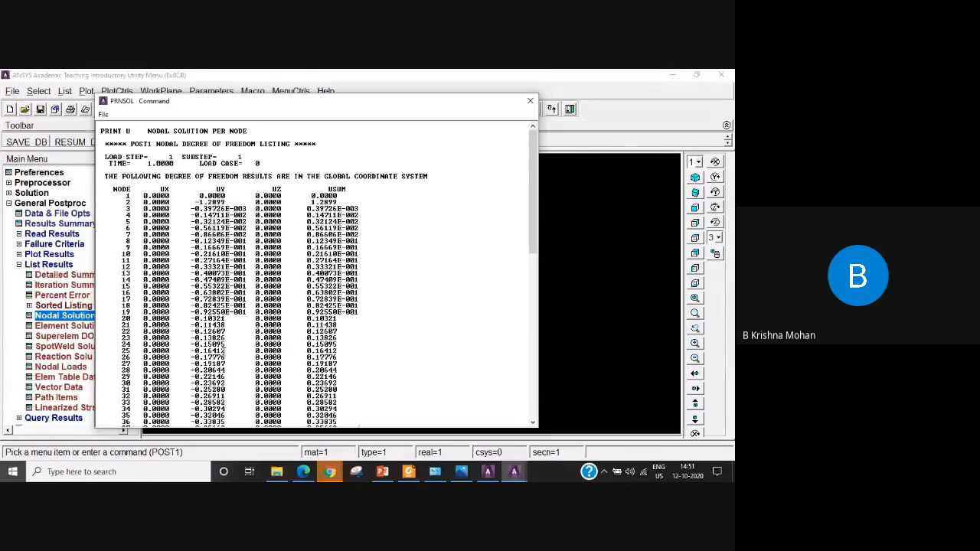
pyautogui.scroll(-1, 359, 409)
pyautogui.scroll(-2, 359, 409)
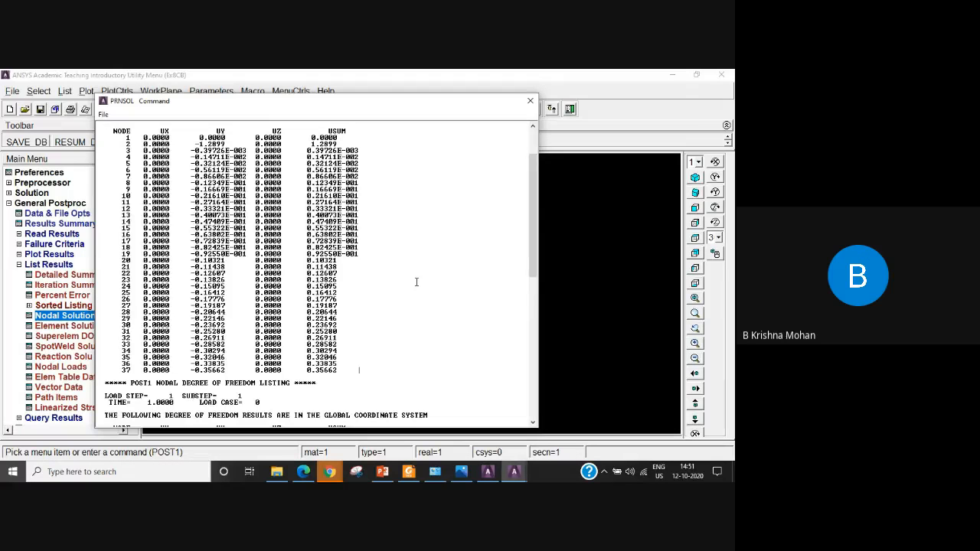
pyautogui.scroll(-15, 416, 282)
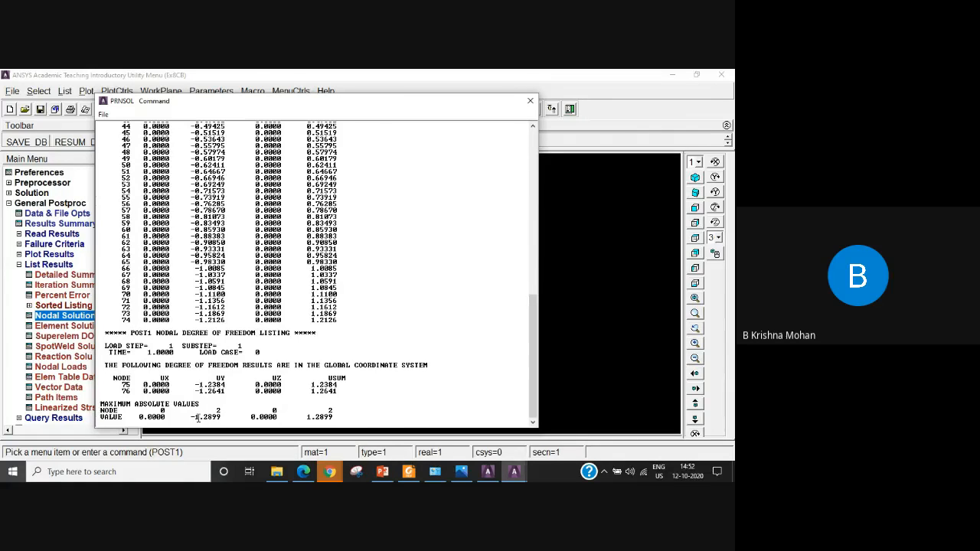
pyautogui.moveTo(192, 417); pyautogui.dragTo(231, 417)
pyautogui.moveTo(328, 471)
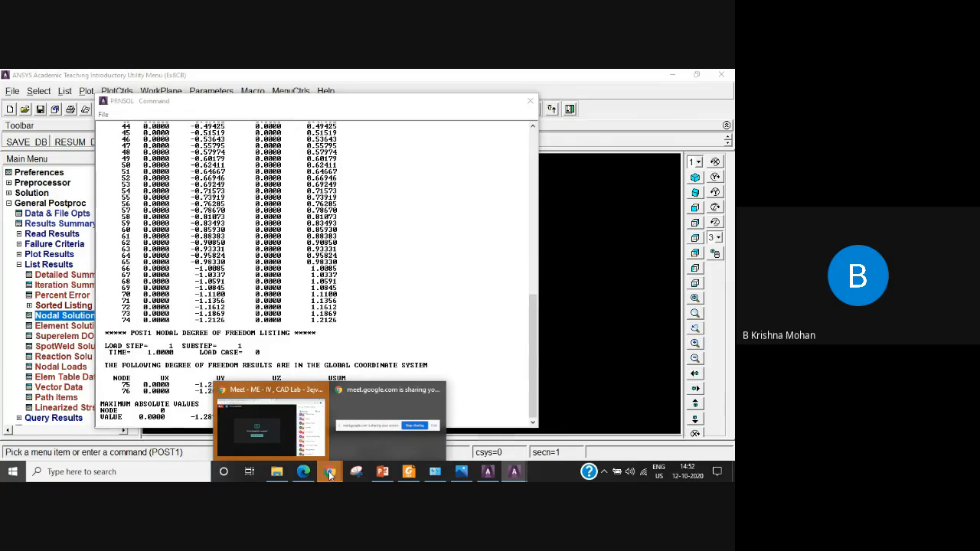
# Return to the ANSYS window after checking the Google Meet call, close the nodal displacement listing and save the database.
pyautogui.click(278, 448)
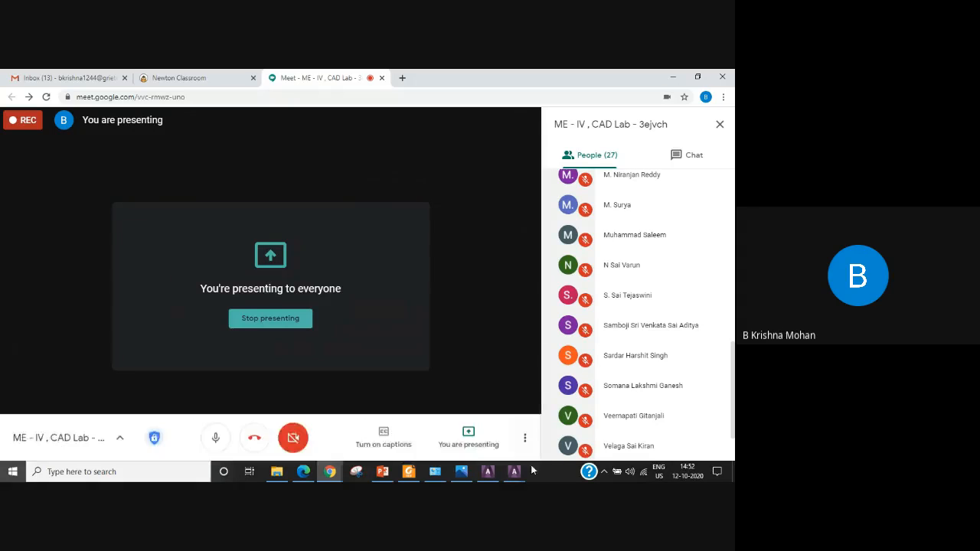
pyautogui.moveTo(513, 469)
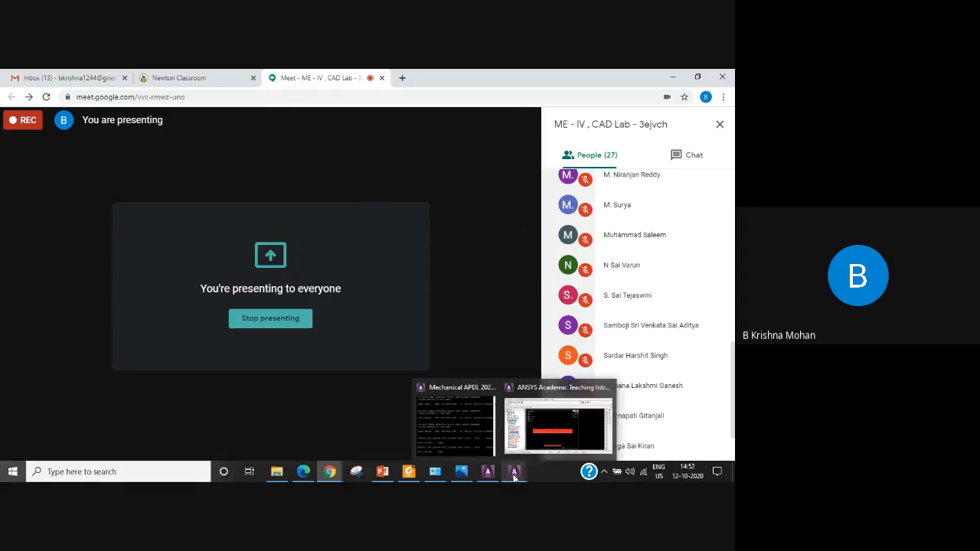
pyautogui.click(529, 437)
pyautogui.click(528, 101)
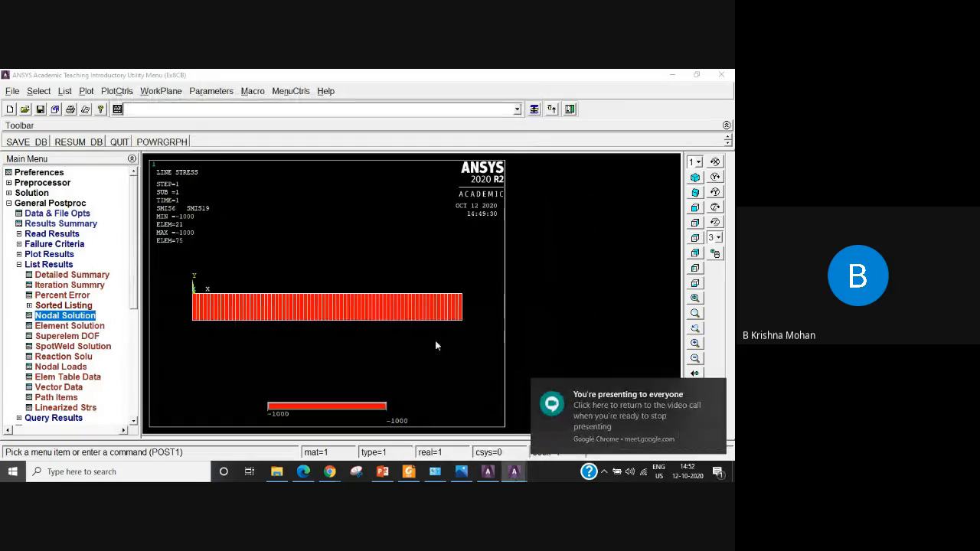
pyautogui.click(29, 143)
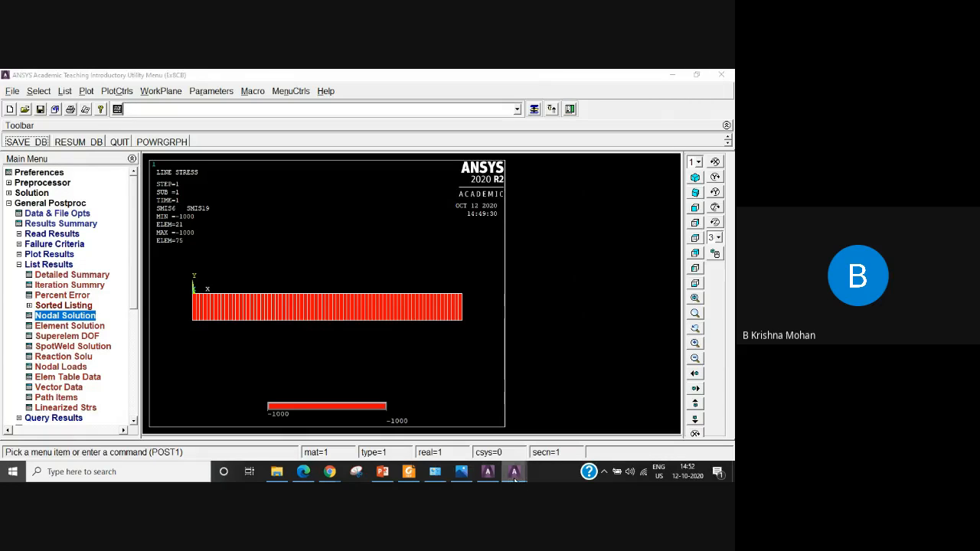
pyautogui.click(553, 438)
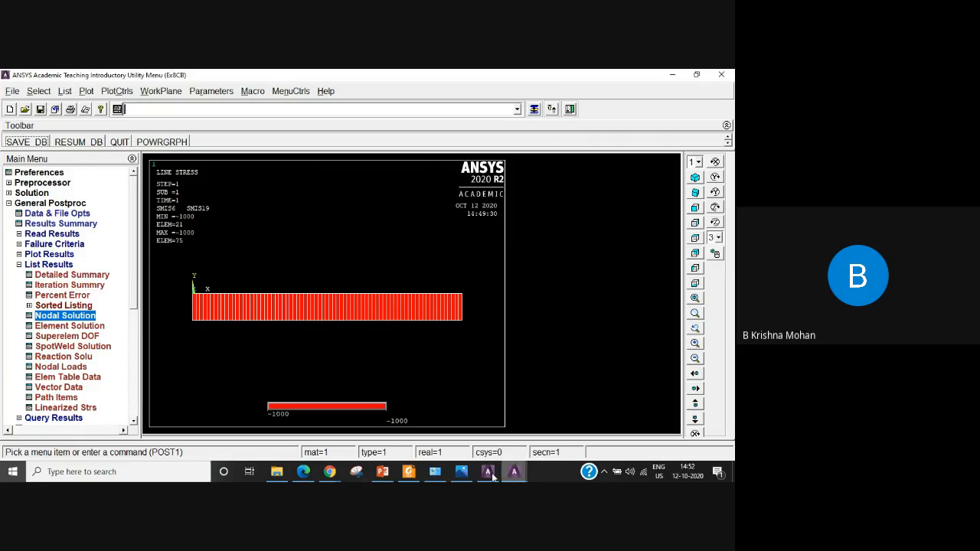
# Switch to the Google Meet call in Chrome and stop presenting the screen.
pyautogui.click(329, 471)
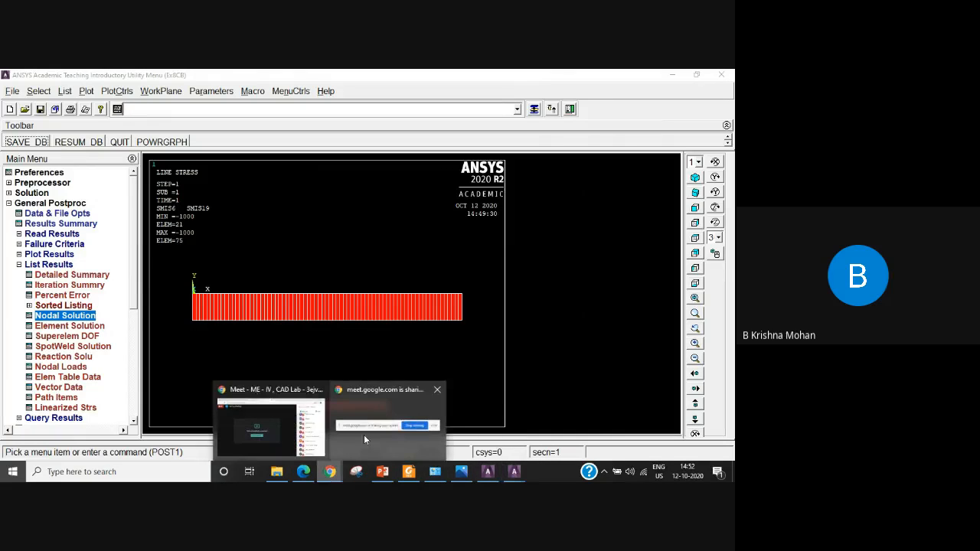
pyautogui.click(278, 450)
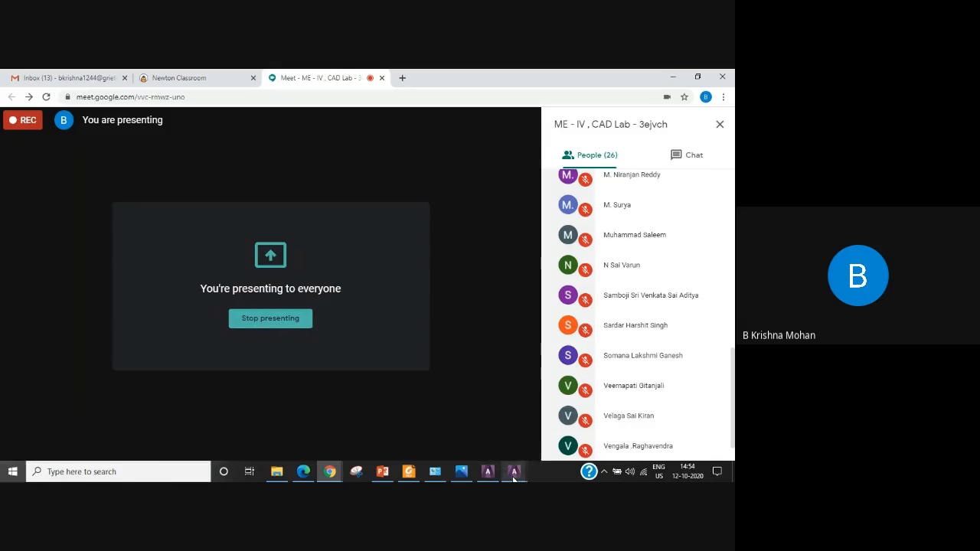
pyautogui.moveTo(512, 477)
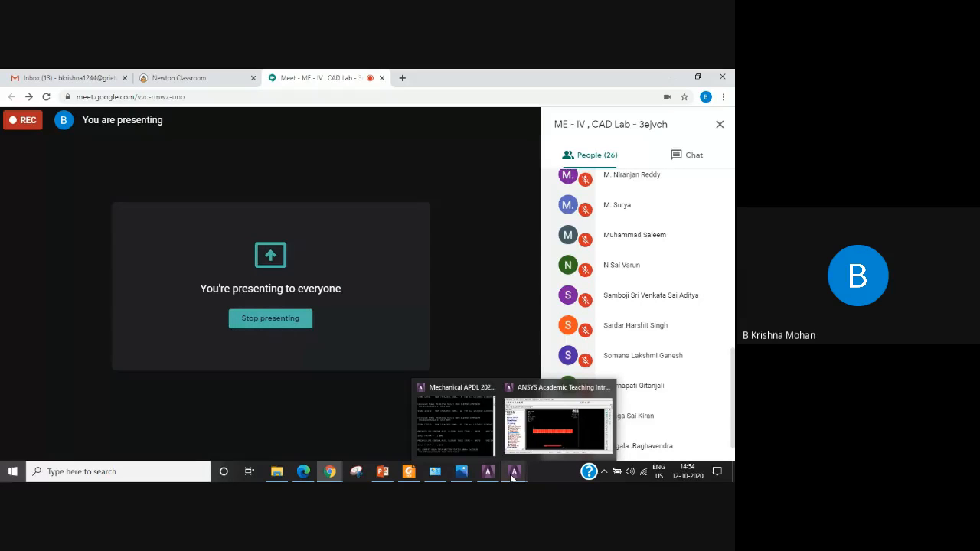
pyautogui.click(512, 477)
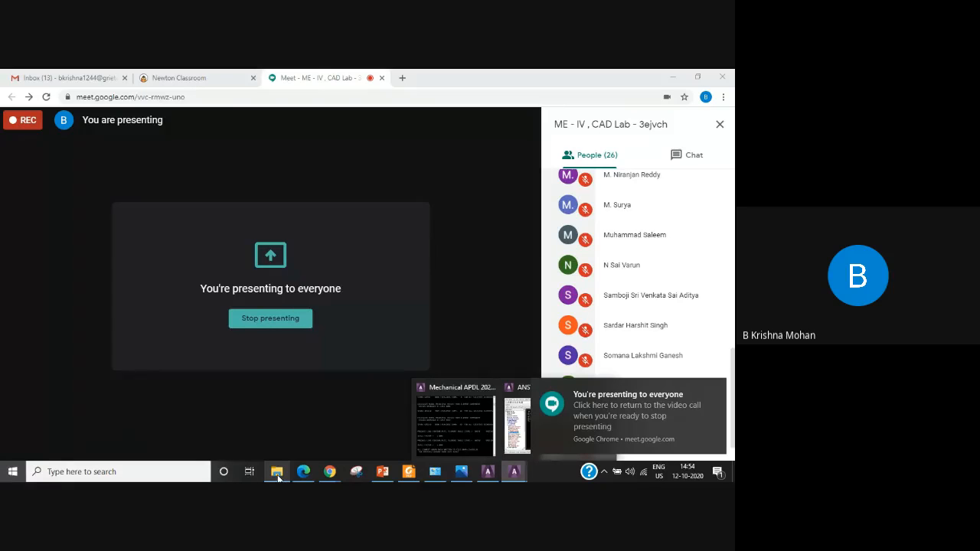
pyautogui.click(312, 408)
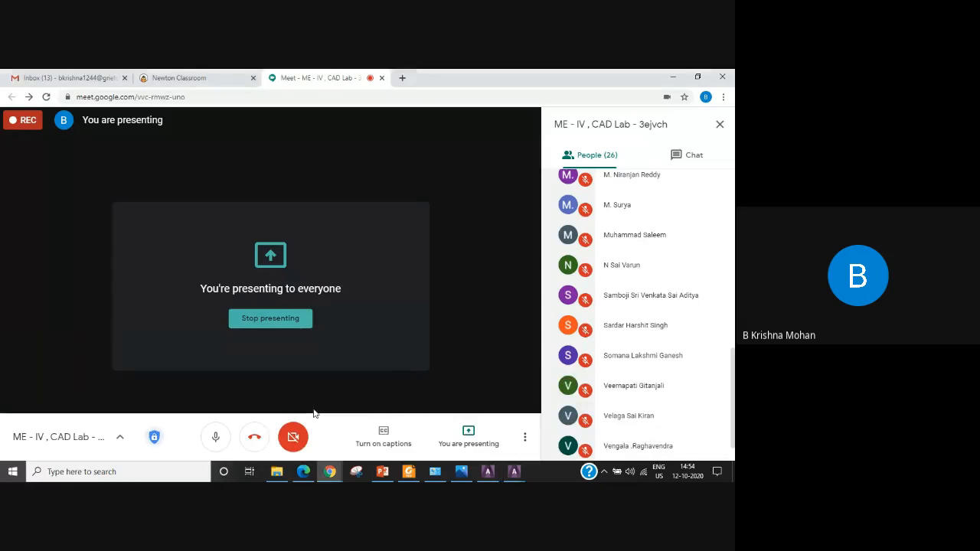
pyautogui.click(467, 433)
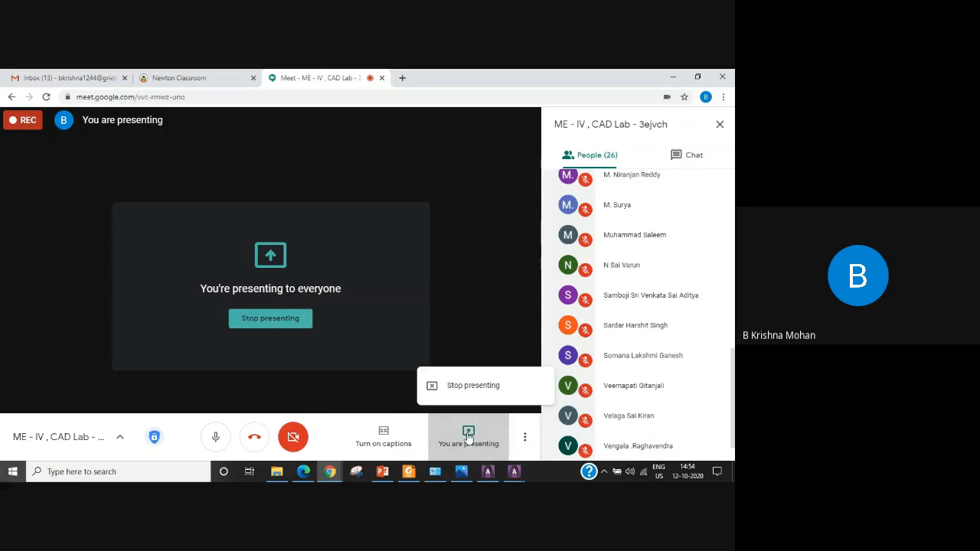
pyautogui.click(473, 386)
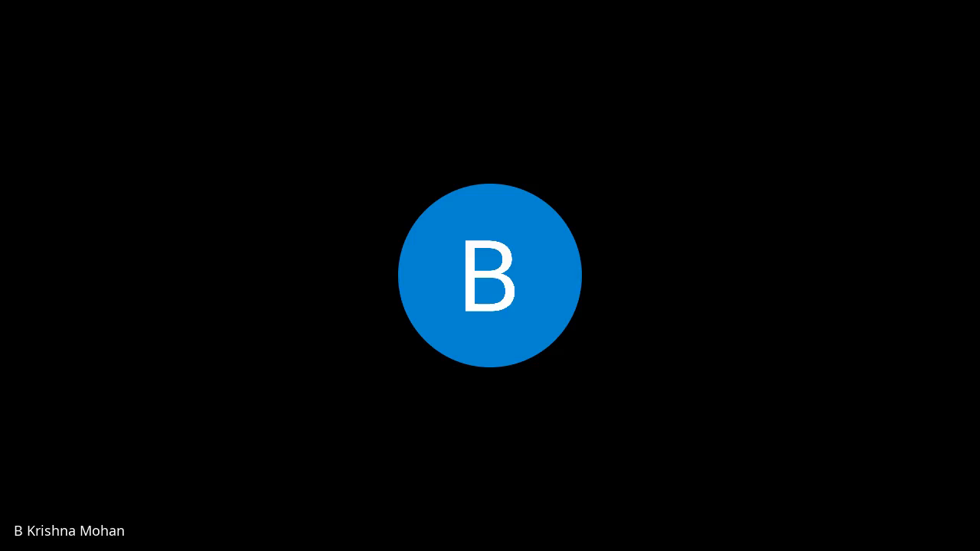
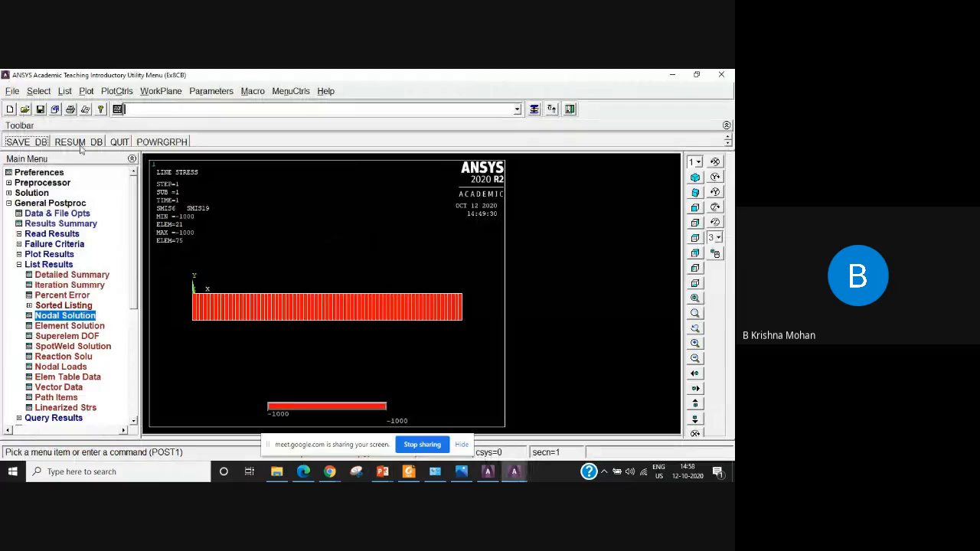
# Clear the current database and start a new model, reading the start file after the clear.
pyautogui.click(13, 93)
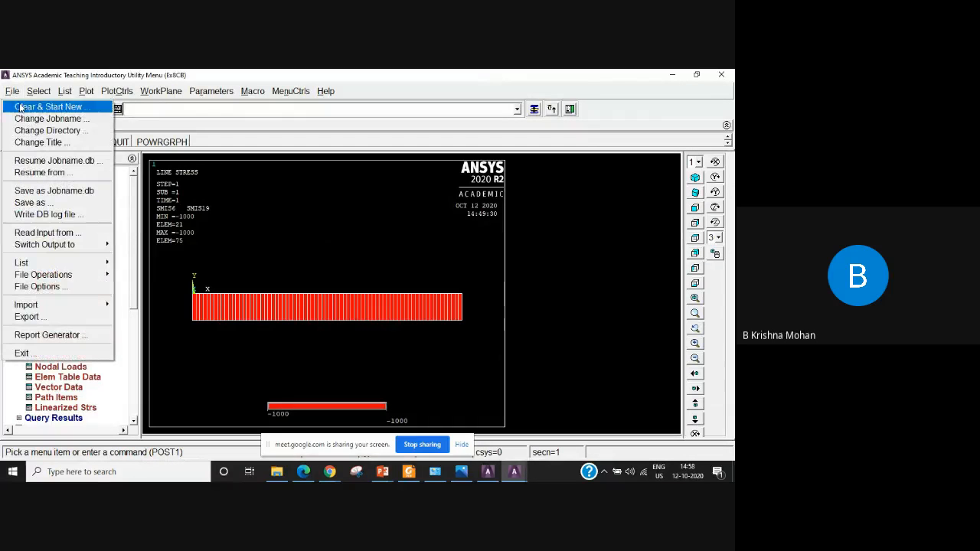
pyautogui.click(70, 108)
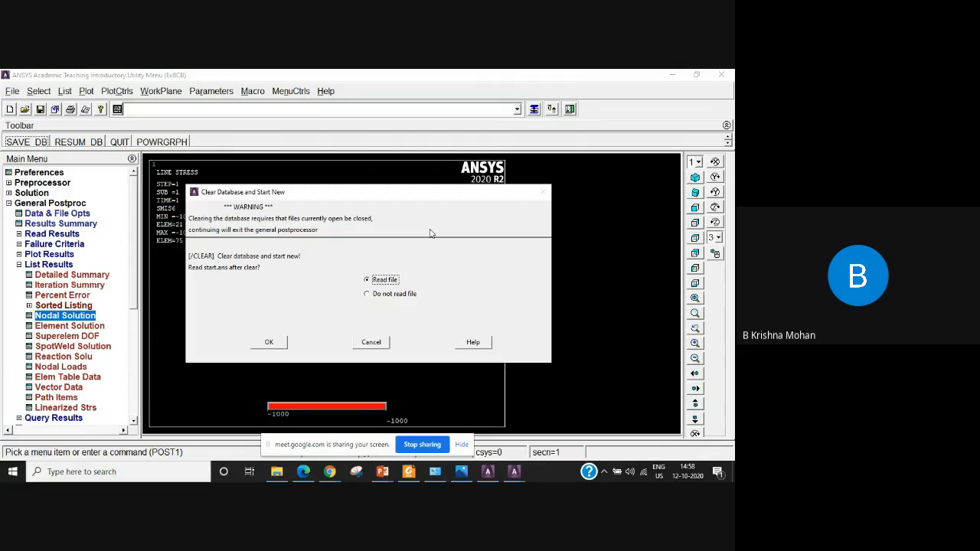
pyautogui.click(269, 342)
pyautogui.click(132, 148)
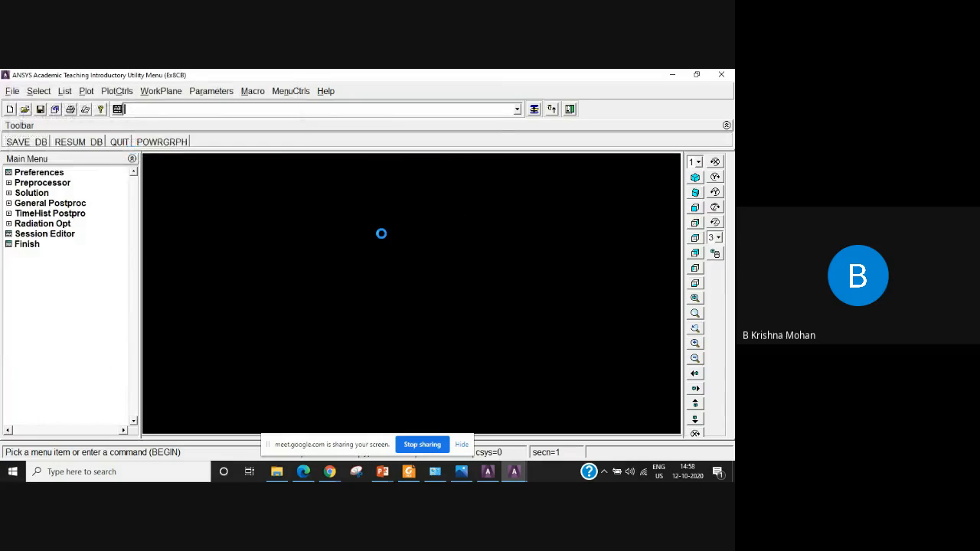
# Change the working directory to the e8 folder inside Ansys work.
pyautogui.click(12, 92)
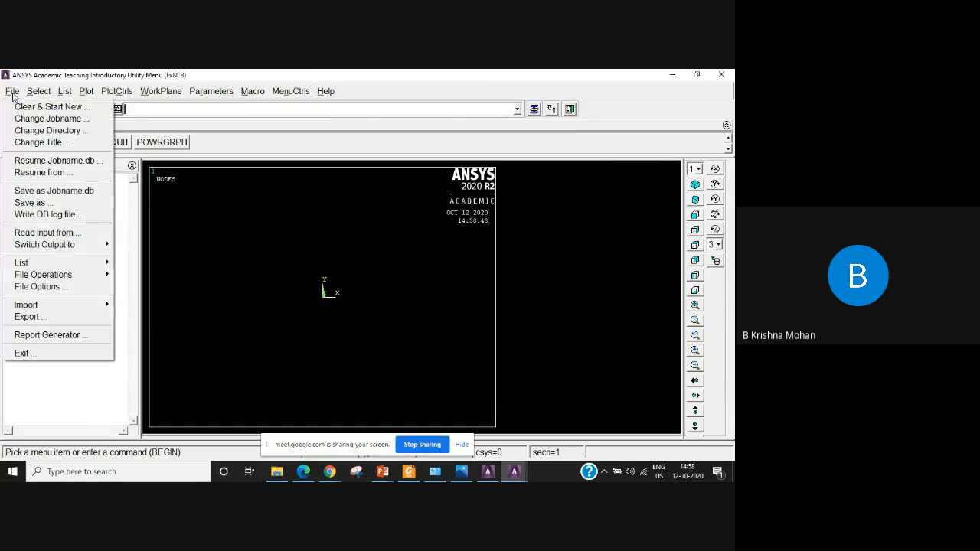
pyautogui.click(69, 131)
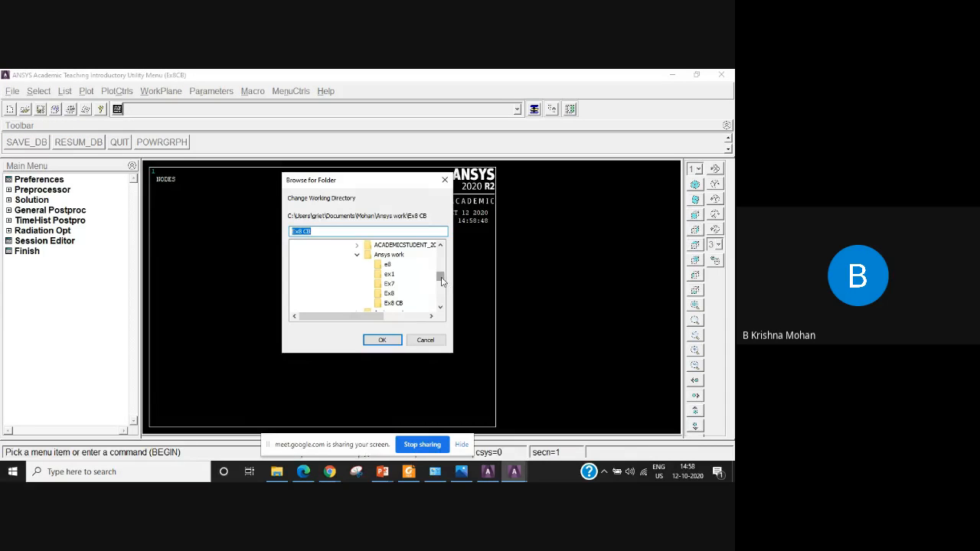
pyautogui.moveTo(442, 281); pyautogui.dragTo(443, 282)
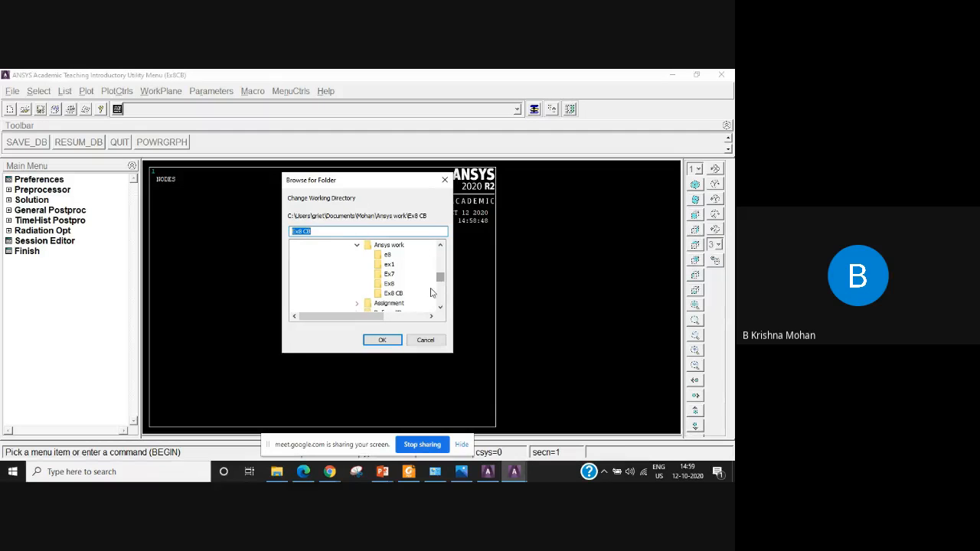
pyautogui.click(388, 255)
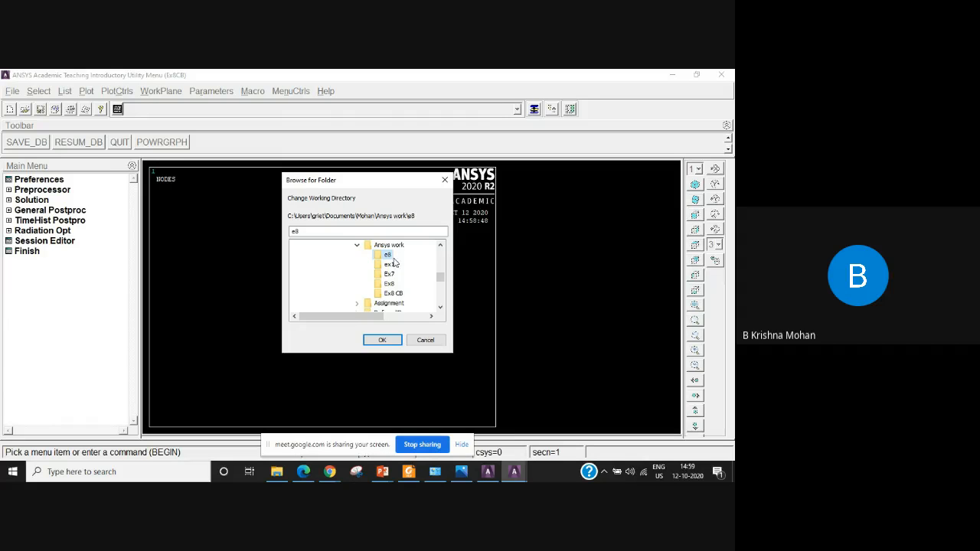
pyautogui.click(381, 341)
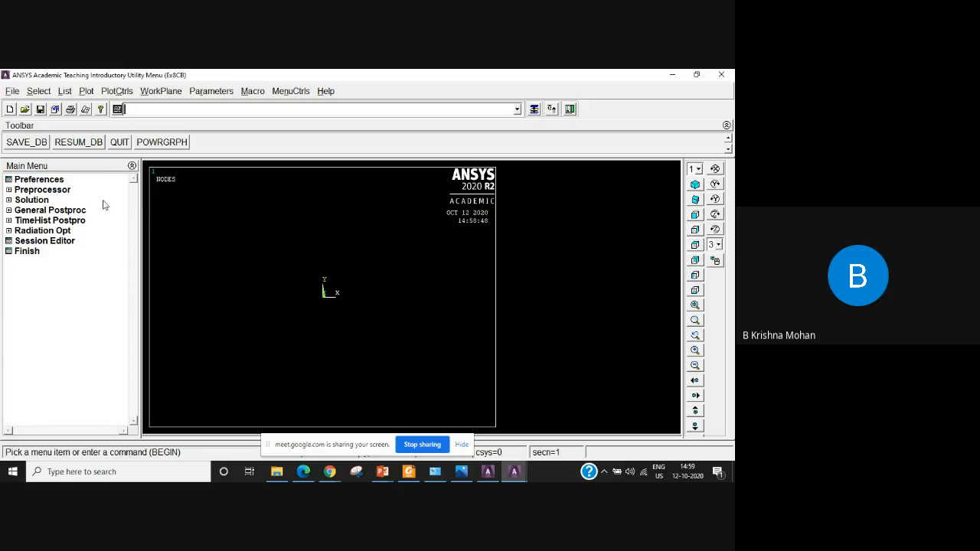
# Filter the interface preferences to Structural and define the link element 3D finit stn 180 as element type 1.
pyautogui.click(37, 180)
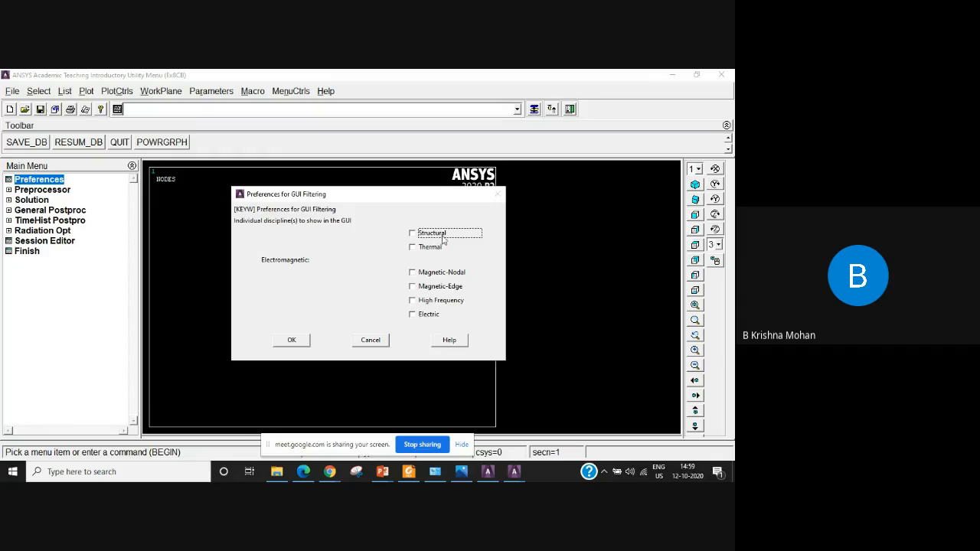
pyautogui.click(291, 343)
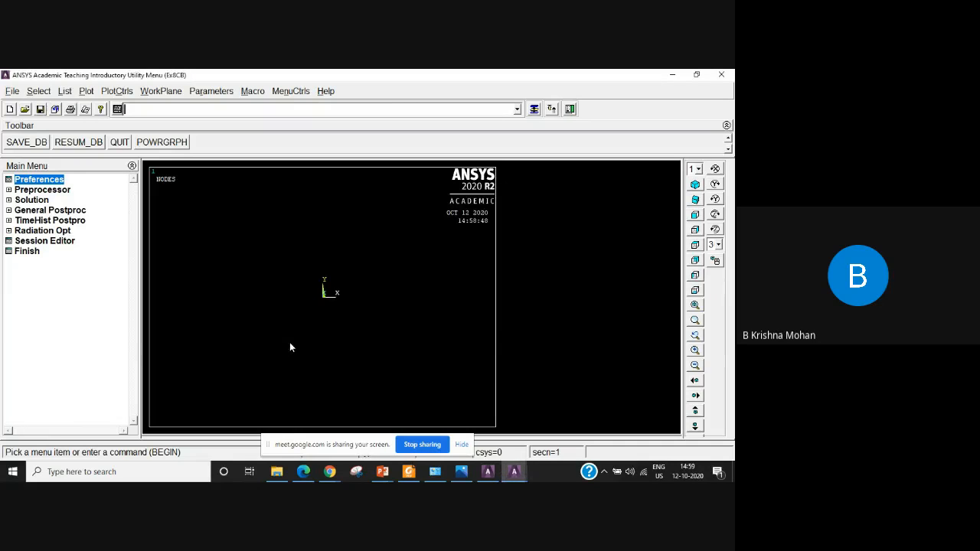
pyautogui.click(40, 190)
pyautogui.click(41, 190)
pyautogui.click(40, 190)
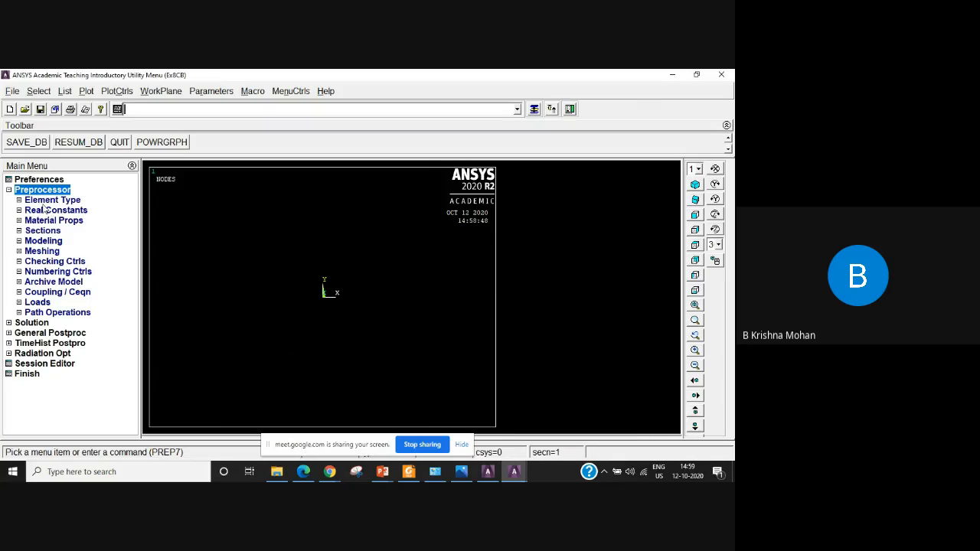
pyautogui.click(49, 199)
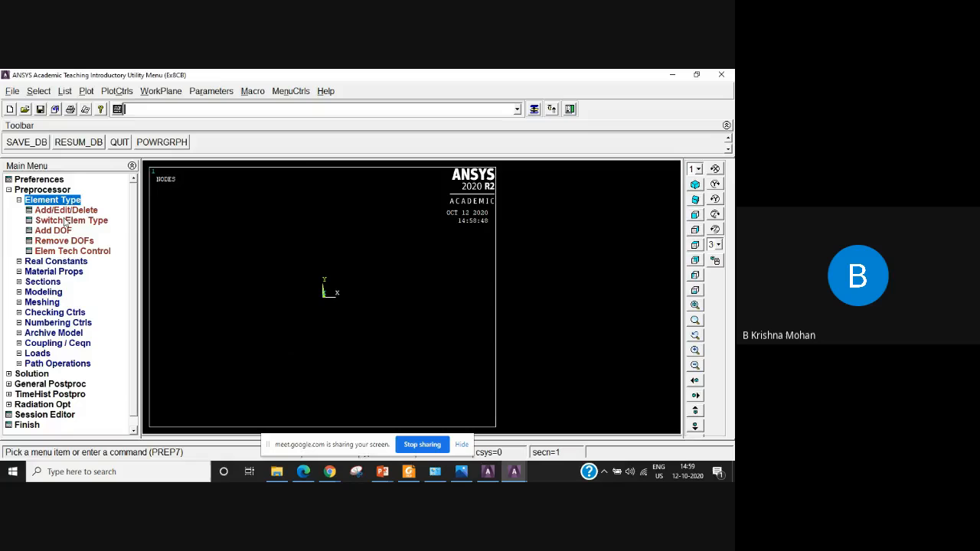
pyautogui.click(67, 211)
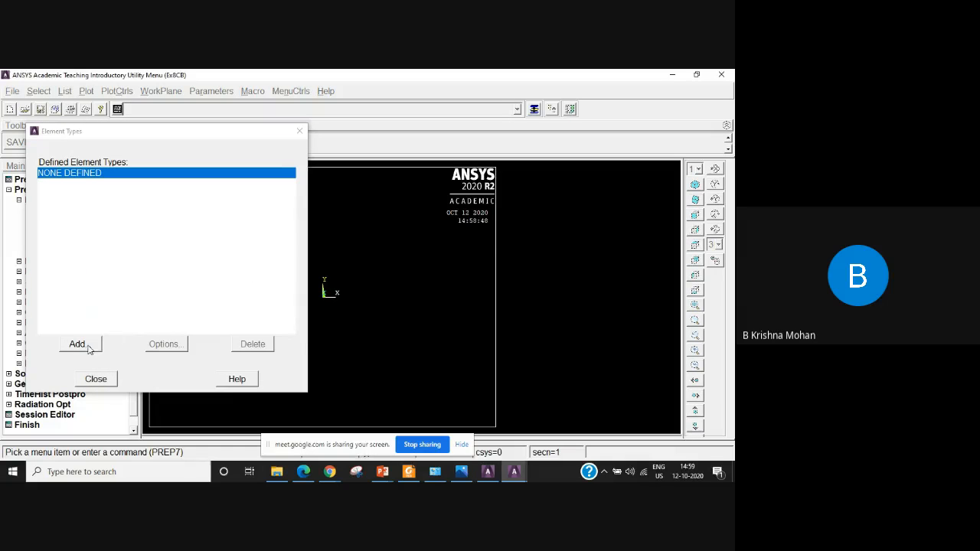
pyautogui.click(77, 344)
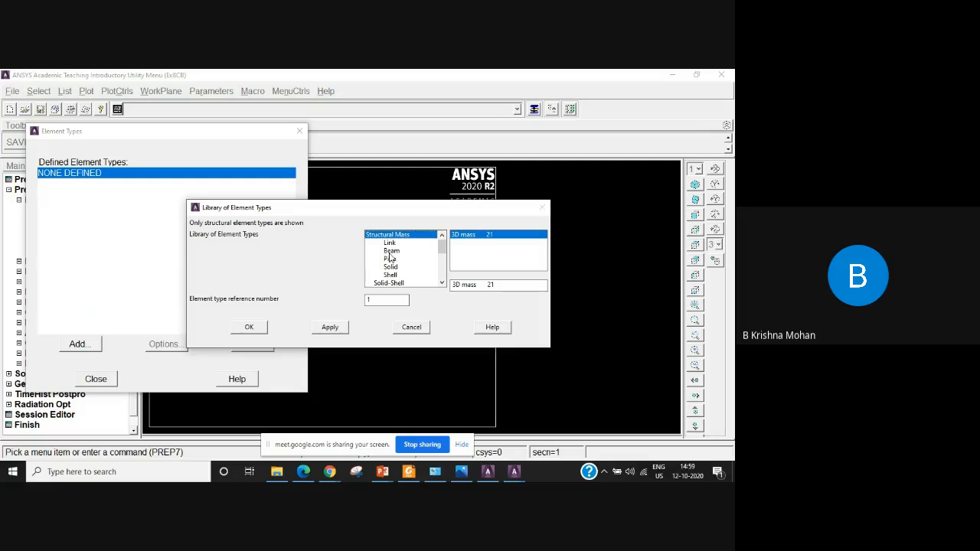
pyautogui.click(390, 244)
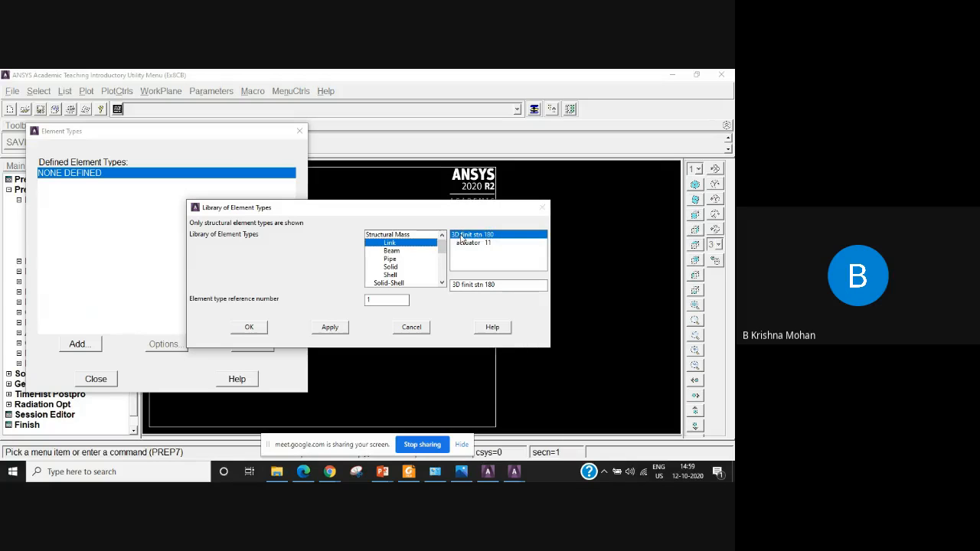
pyautogui.click(252, 328)
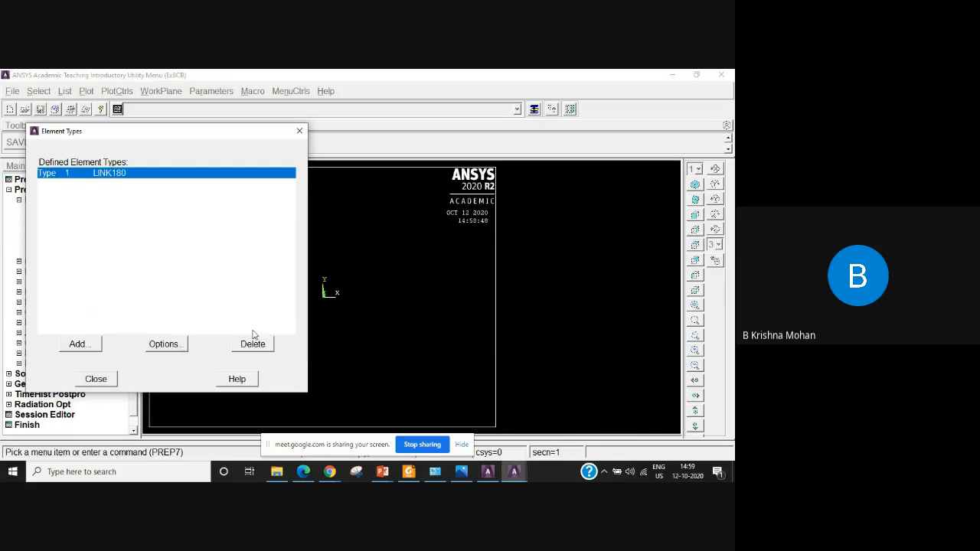
pyautogui.click(96, 380)
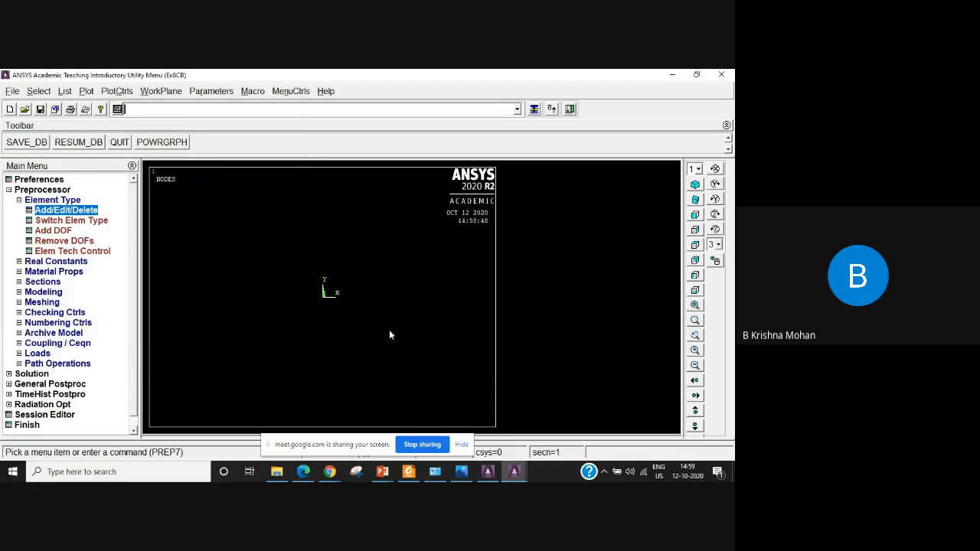
# Try to add a real constant set for the LINK180 element type.
pyautogui.click(55, 261)
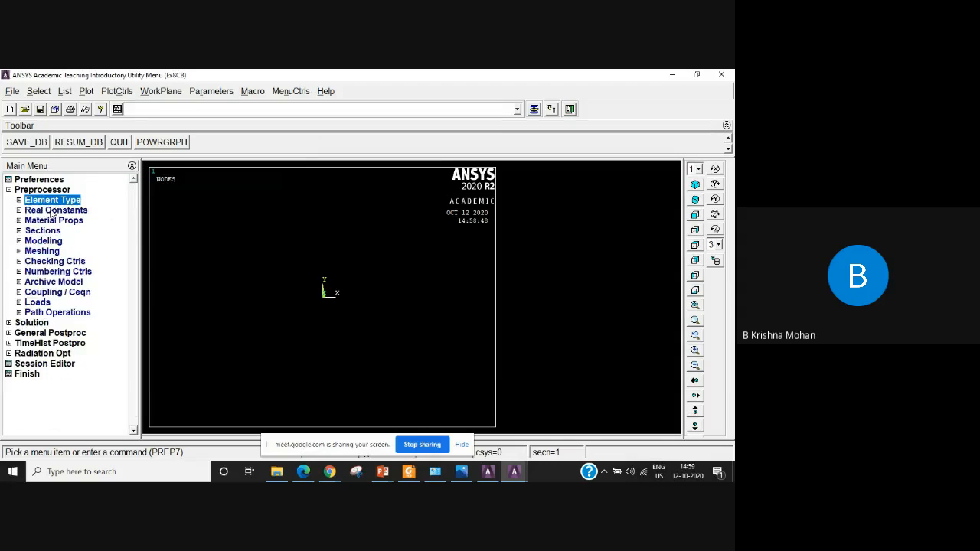
pyautogui.click(74, 220)
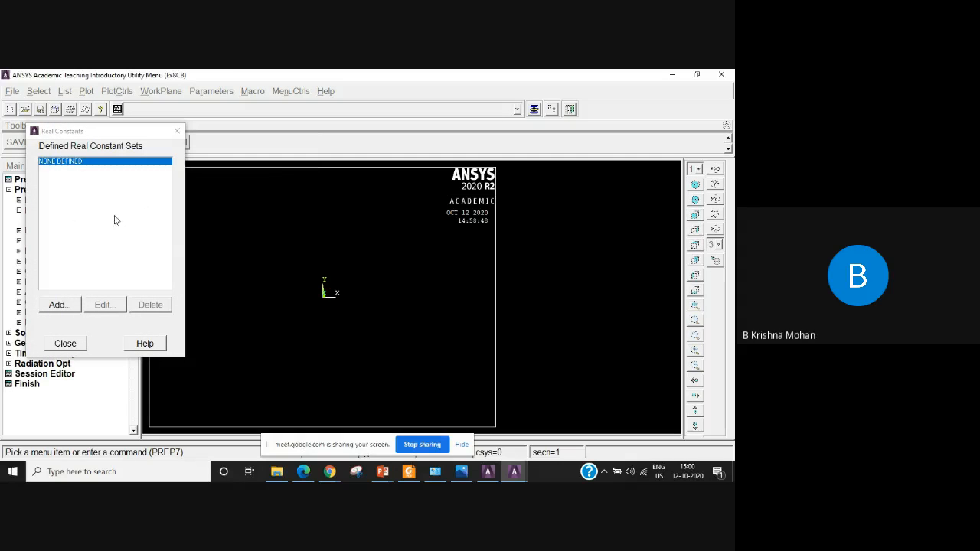
pyautogui.click(55, 306)
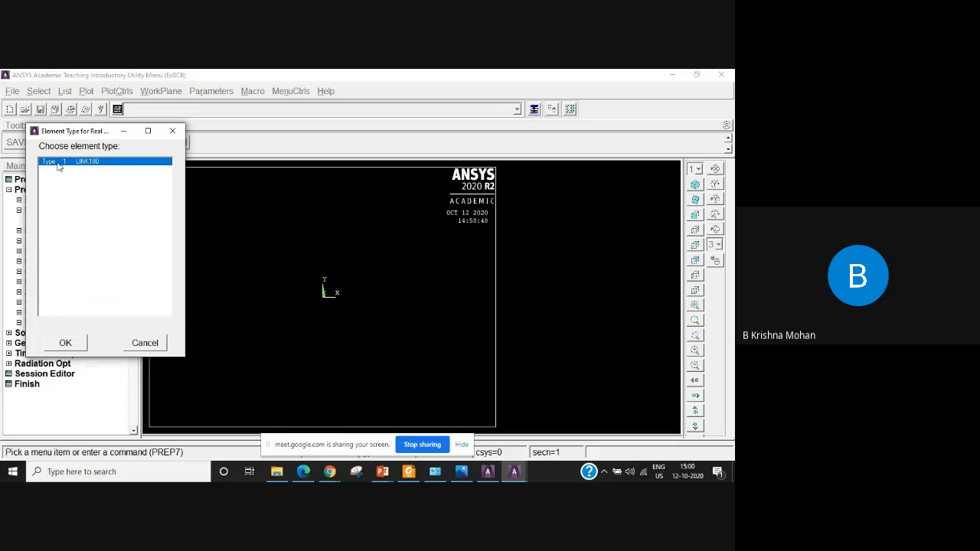
pyautogui.click(65, 343)
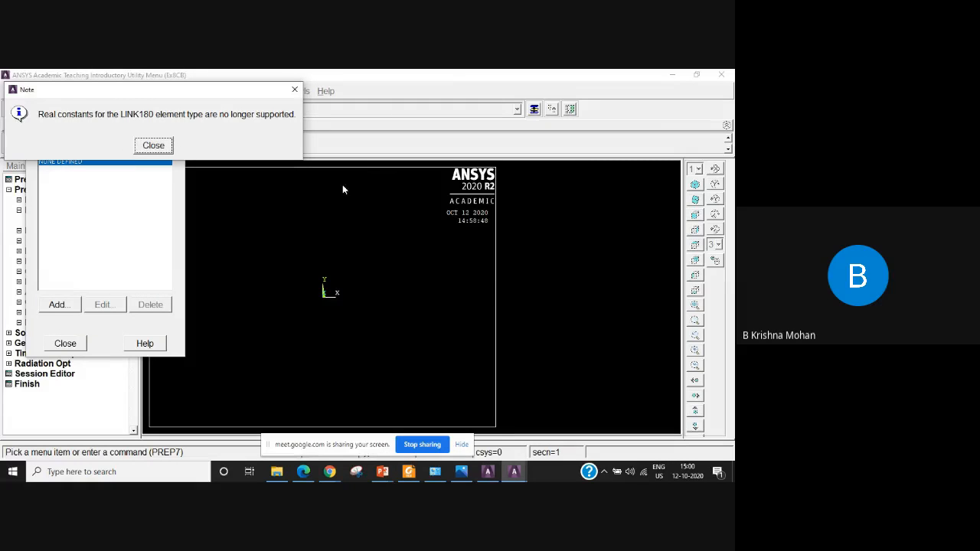
pyautogui.click(154, 145)
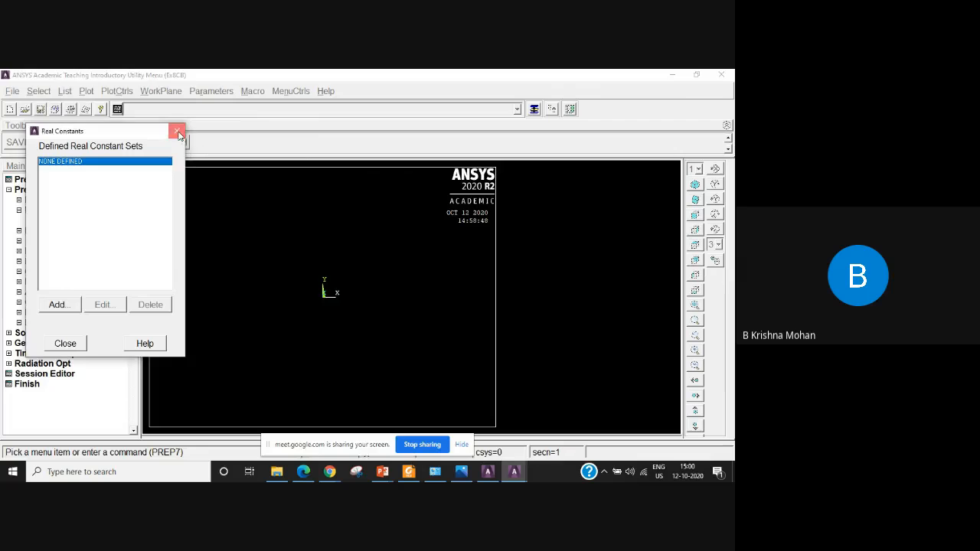
pyautogui.click(176, 132)
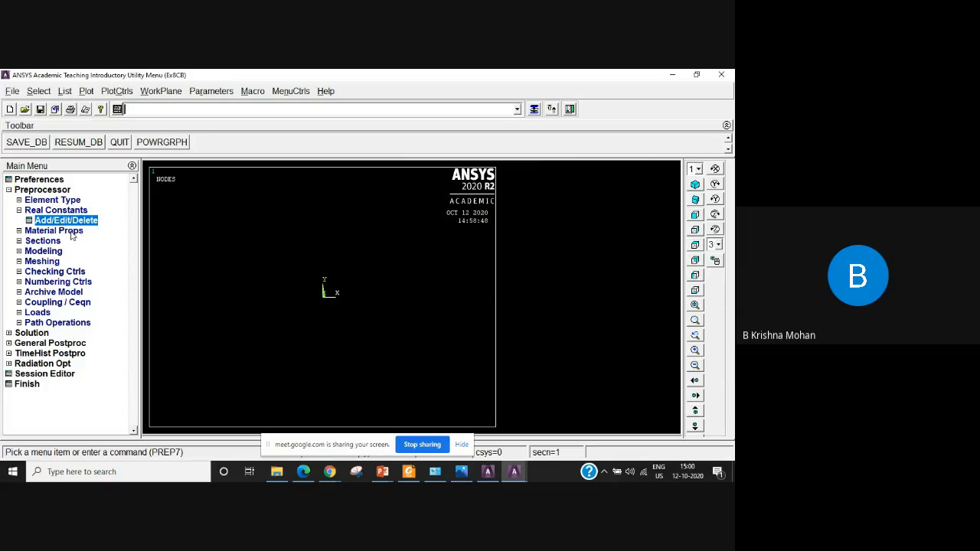
pyautogui.click(19, 241)
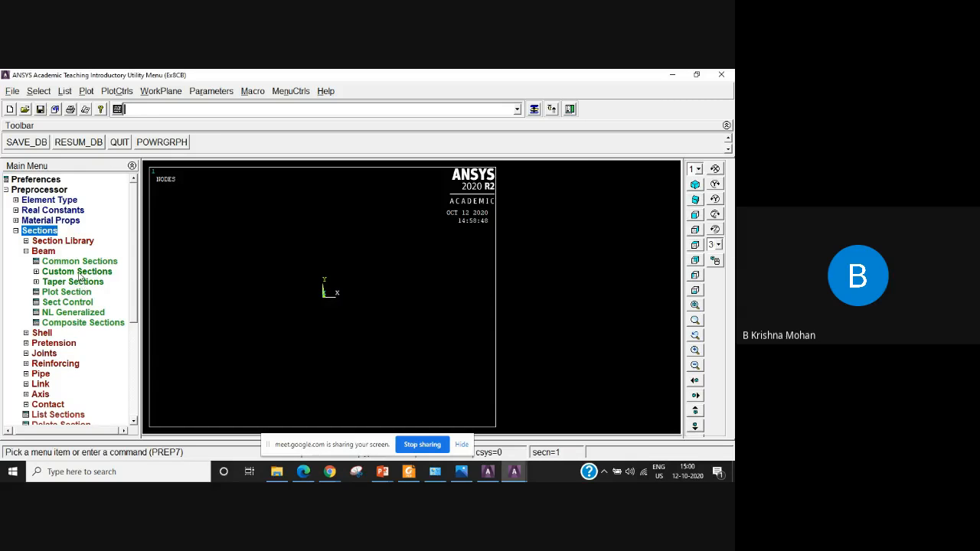
pyautogui.click(80, 272)
pyautogui.click(36, 272)
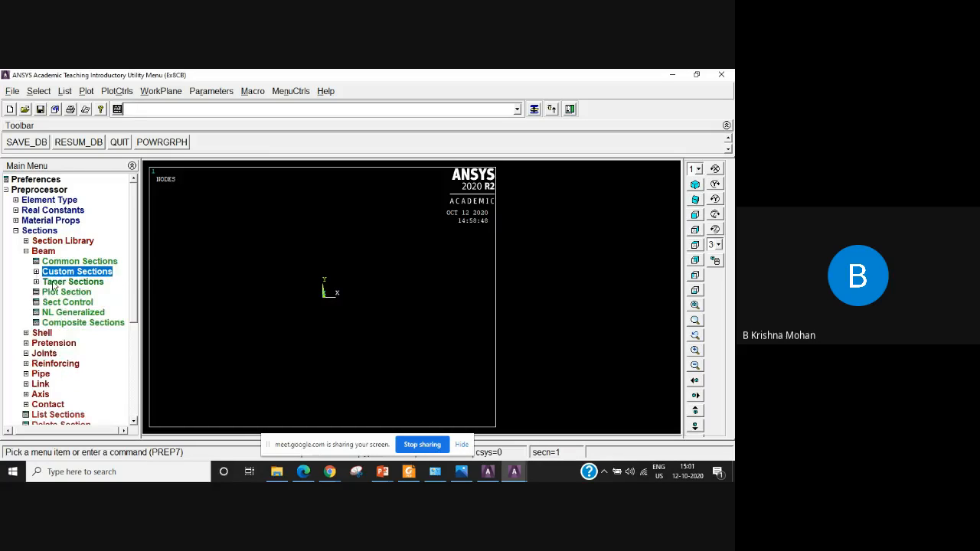
pyautogui.click(55, 283)
pyautogui.click(36, 282)
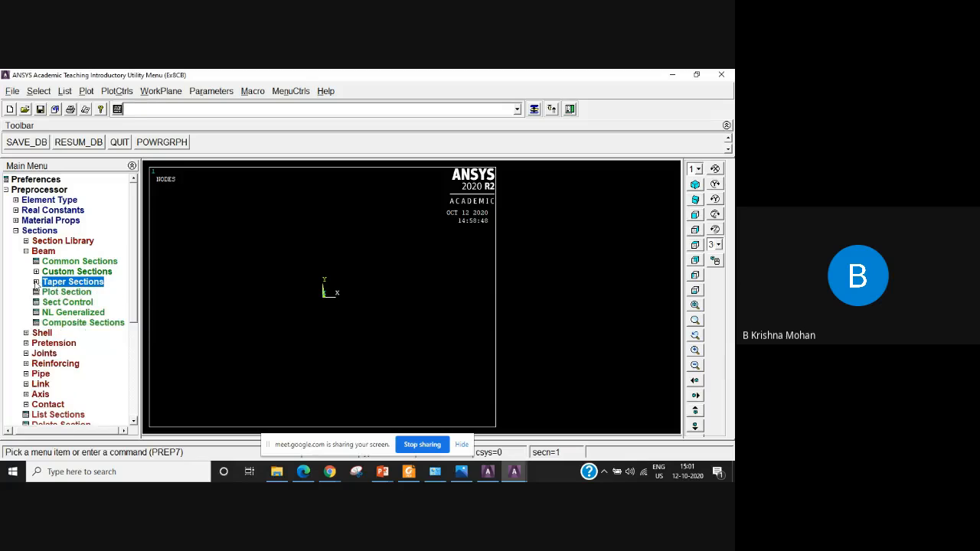
pyautogui.click(59, 261)
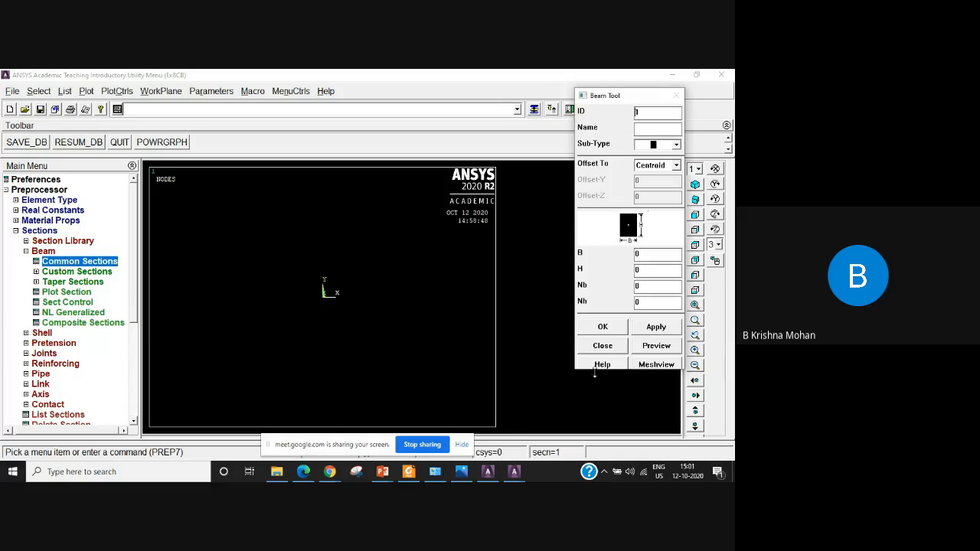
pyautogui.click(602, 346)
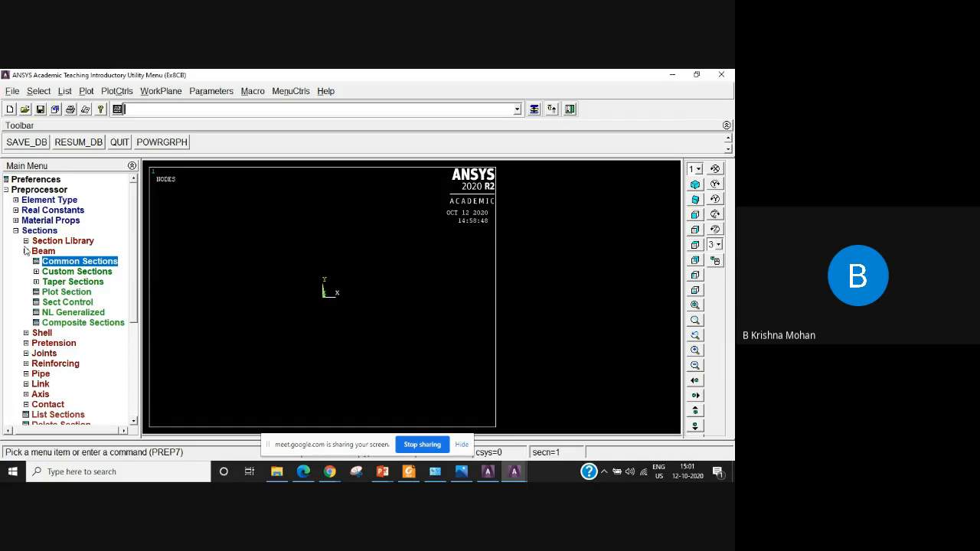
pyautogui.doubleClick(47, 252)
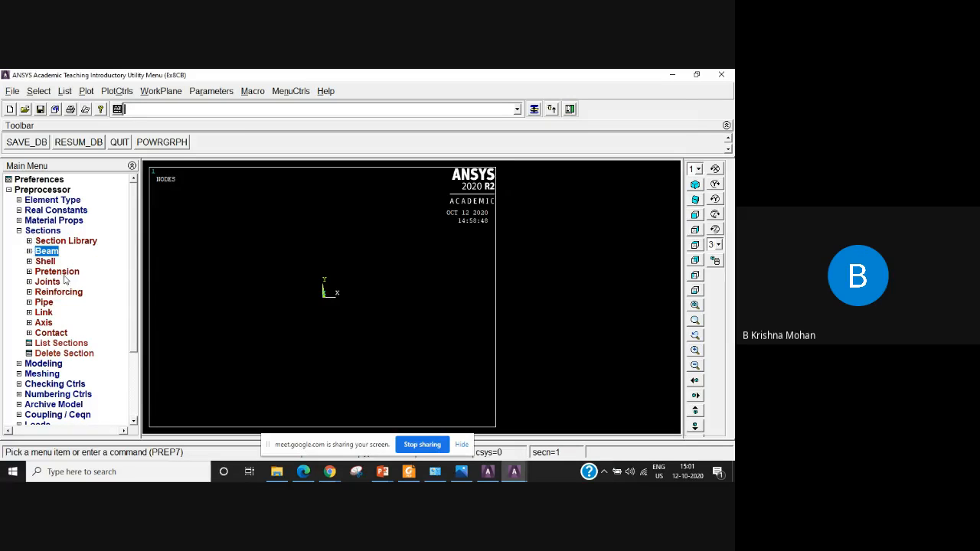
# Add a link section with ID 400 and accept its section data.
pyautogui.click(44, 313)
pyautogui.click(53, 324)
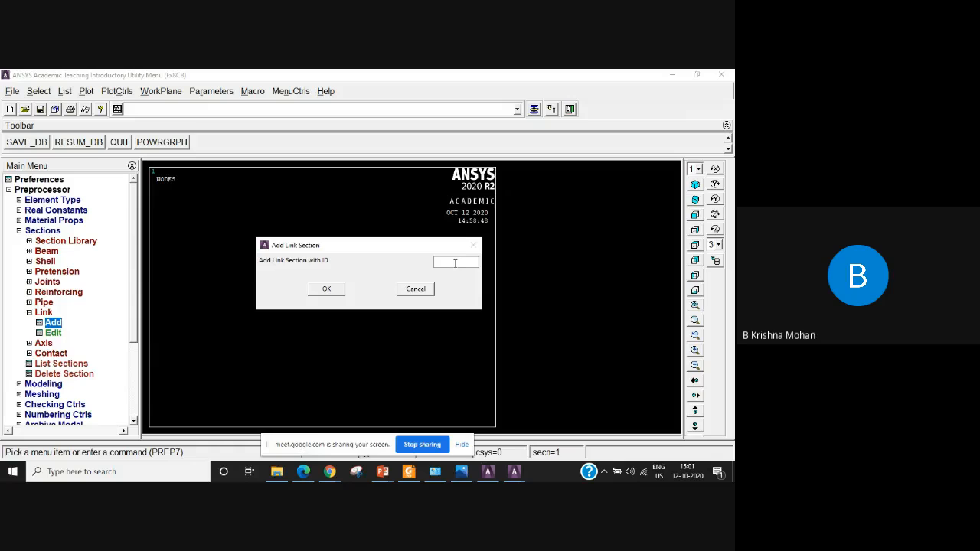
pyautogui.write('400')
pyautogui.click(327, 289)
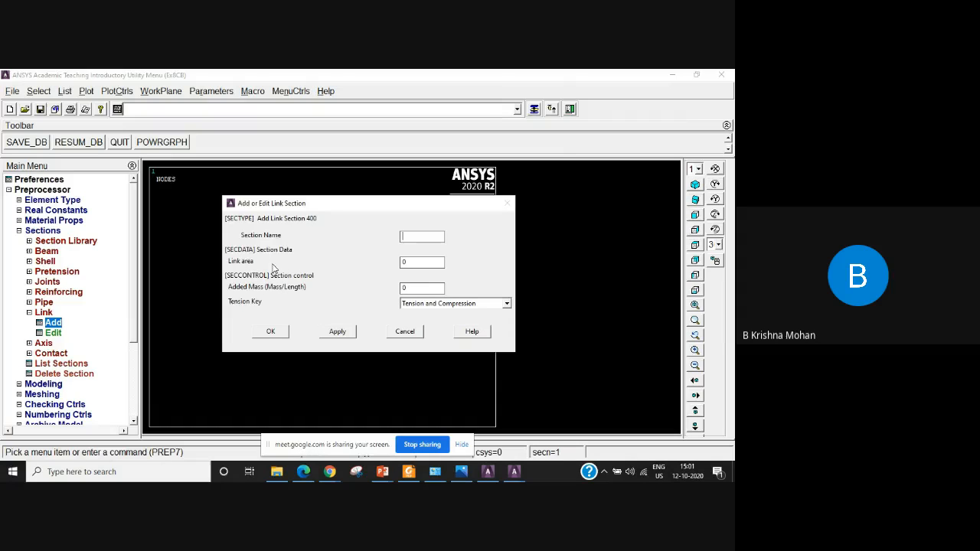
pyautogui.press('Tab')
pyautogui.click(271, 332)
# Add a link section with ID 200 and set its link area to 200.
pyautogui.click(54, 325)
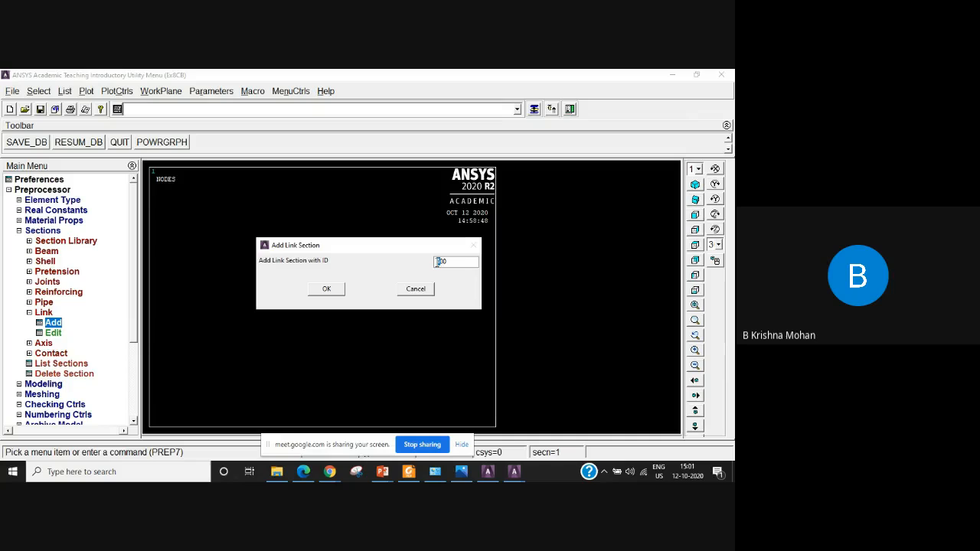
pyautogui.write('2')
pyautogui.click(328, 289)
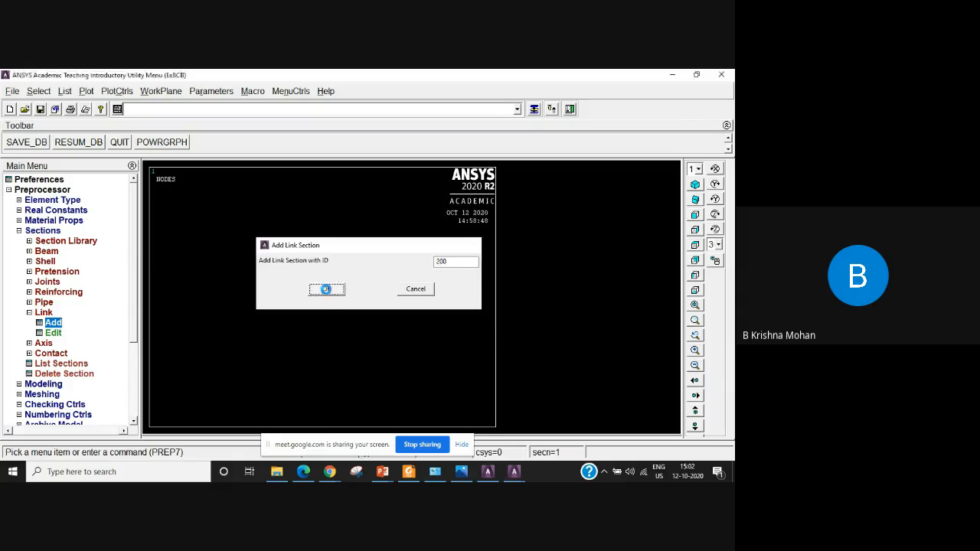
pyautogui.moveTo(417, 263); pyautogui.dragTo(366, 264)
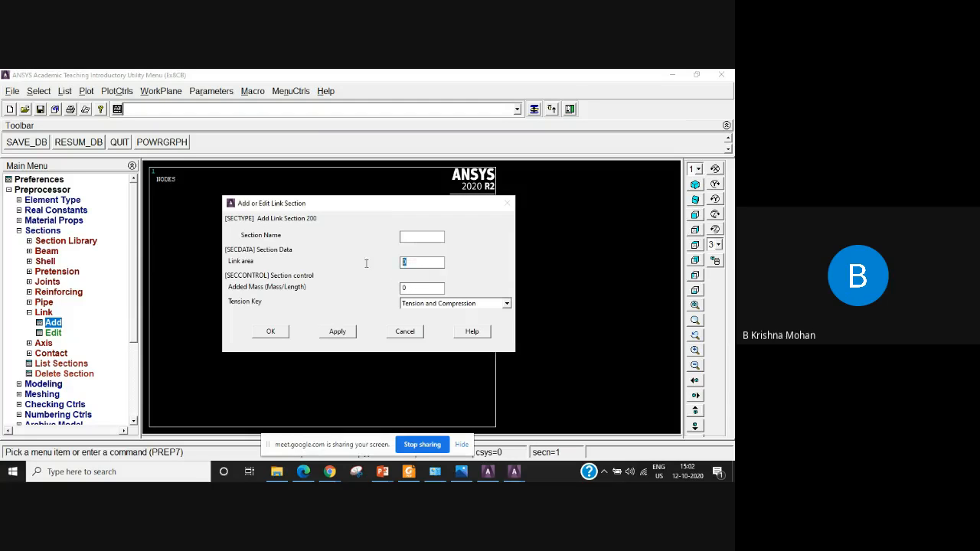
pyautogui.write('200')
pyautogui.click(273, 334)
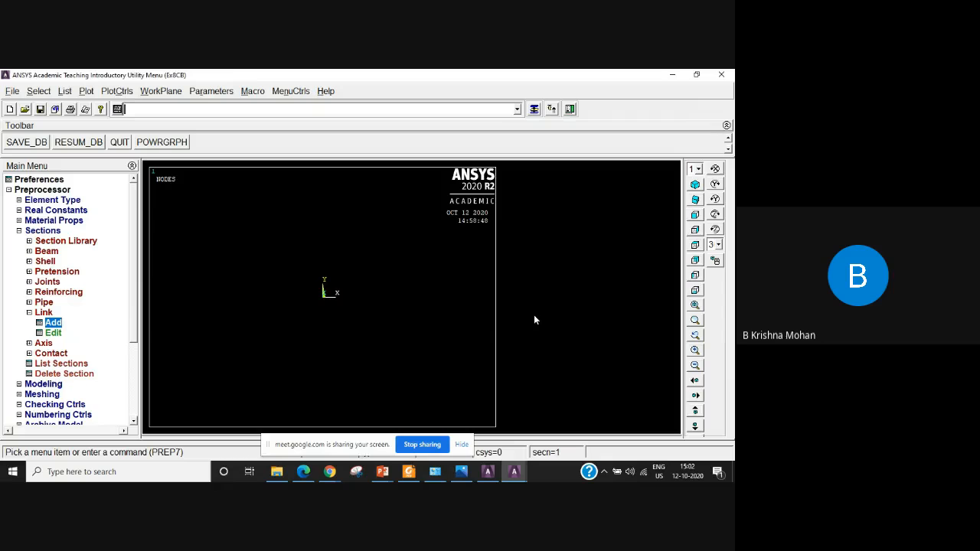
pyautogui.click(21, 230)
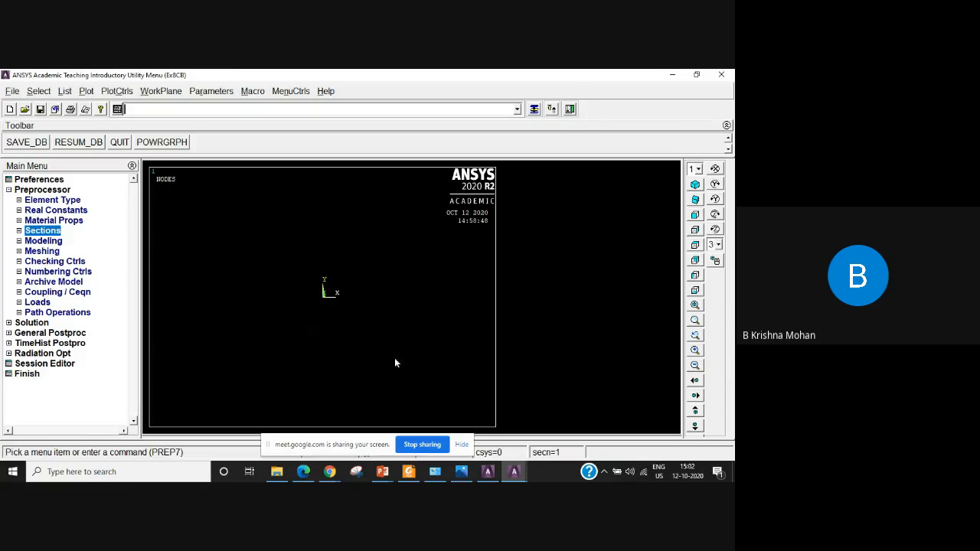
# Define a structural linear elastic isotropic model for material number 1 with EX 210e3, leaving PRXY blank.
pyautogui.click(44, 221)
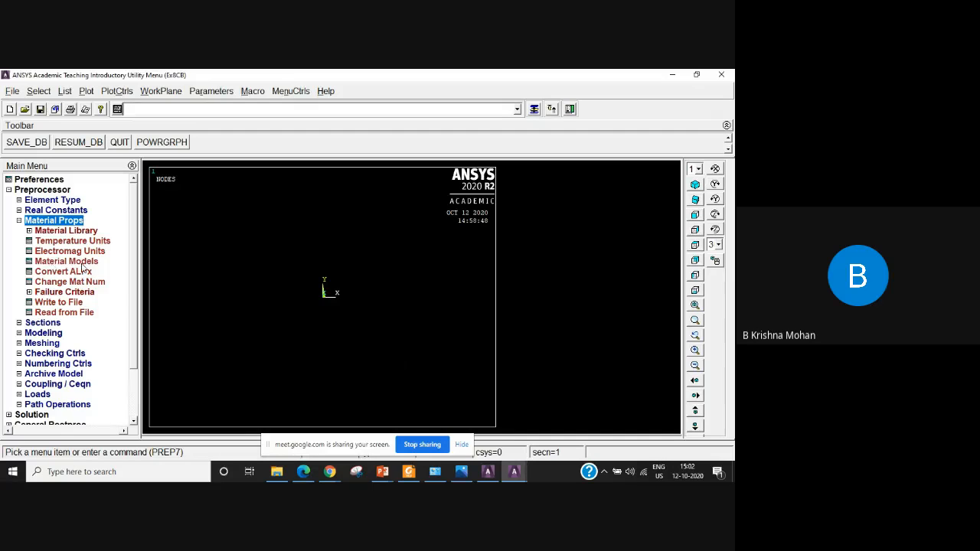
pyautogui.click(85, 265)
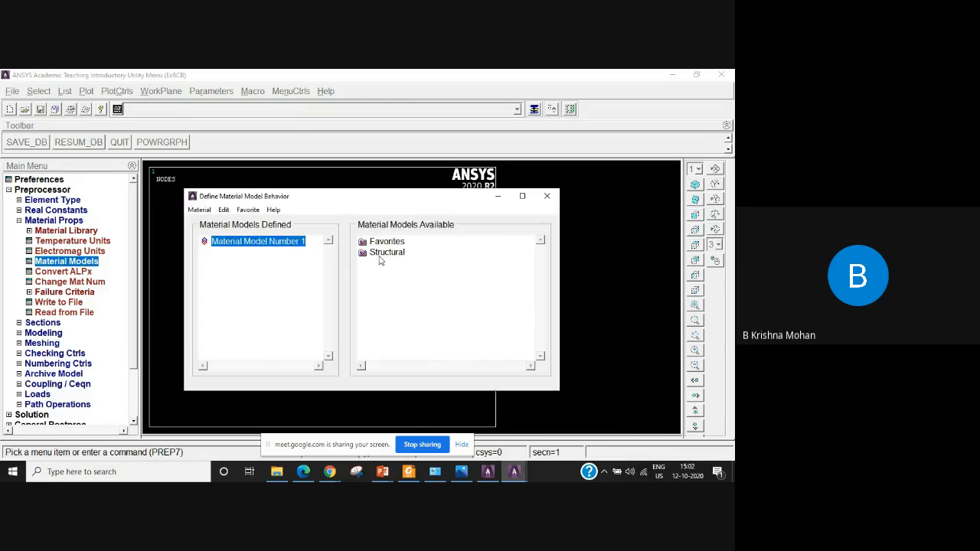
pyautogui.doubleClick(383, 254)
pyautogui.doubleClick(401, 265)
pyautogui.doubleClick(413, 274)
pyautogui.doubleClick(427, 285)
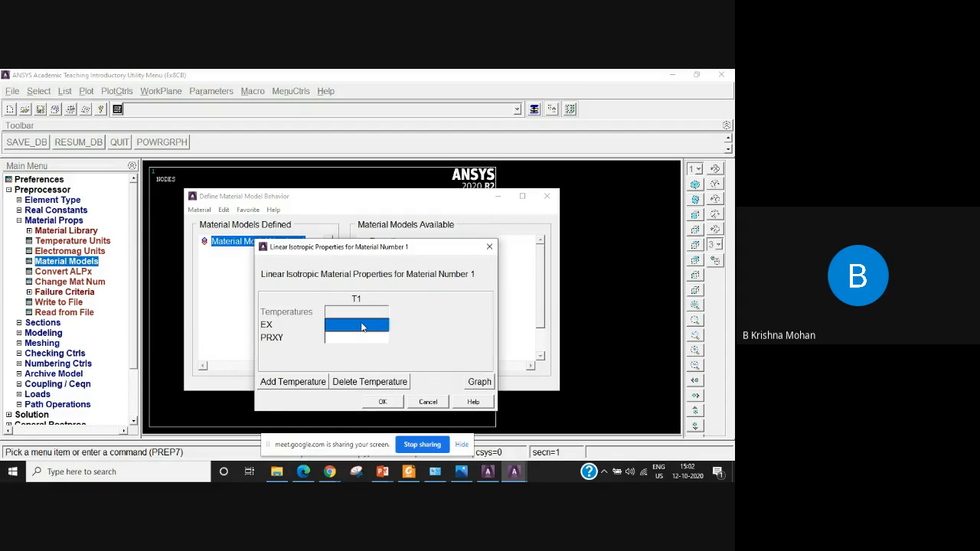
pyautogui.write('210e3')
pyautogui.click(385, 404)
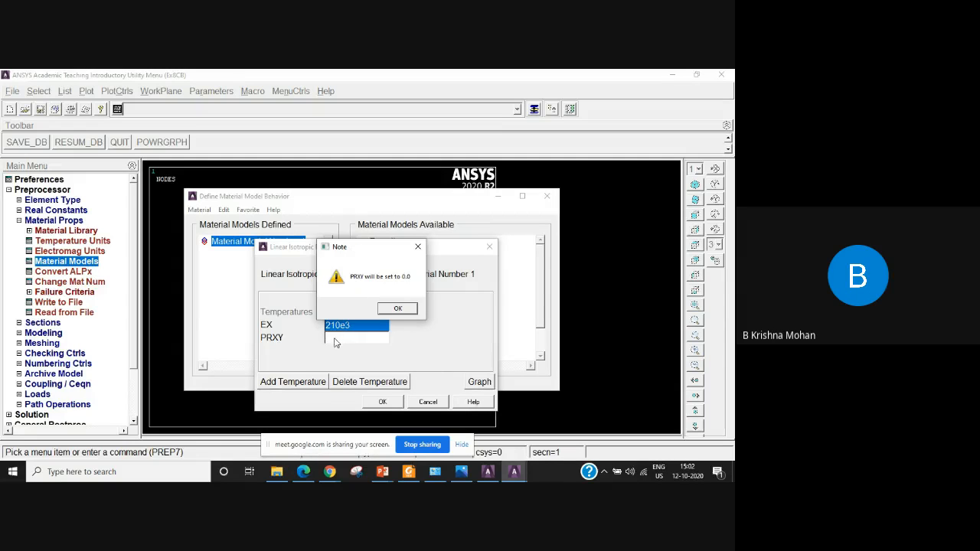
pyautogui.click(419, 248)
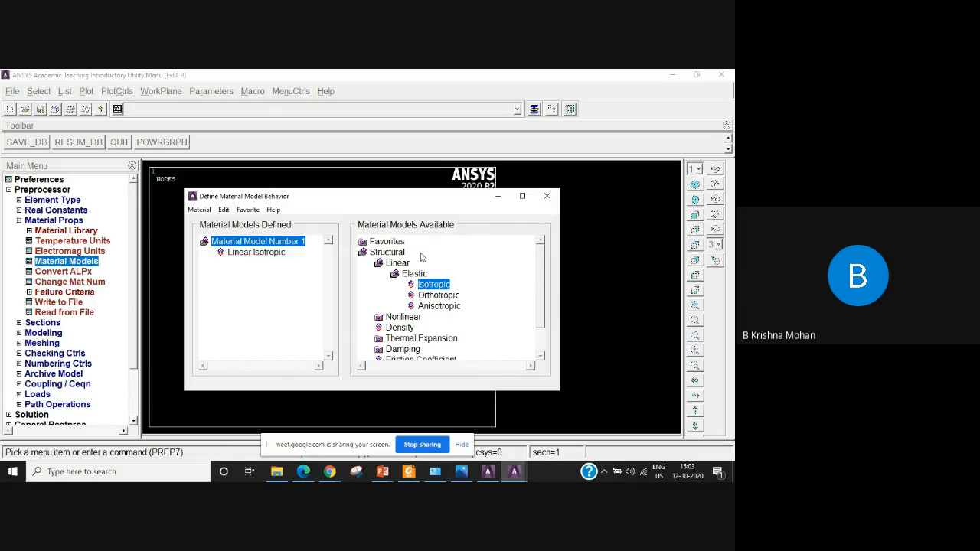
# Edit the linear isotropic properties of material 1 to set PRXY to .26 and close the material definition.
pyautogui.doubleClick(265, 257)
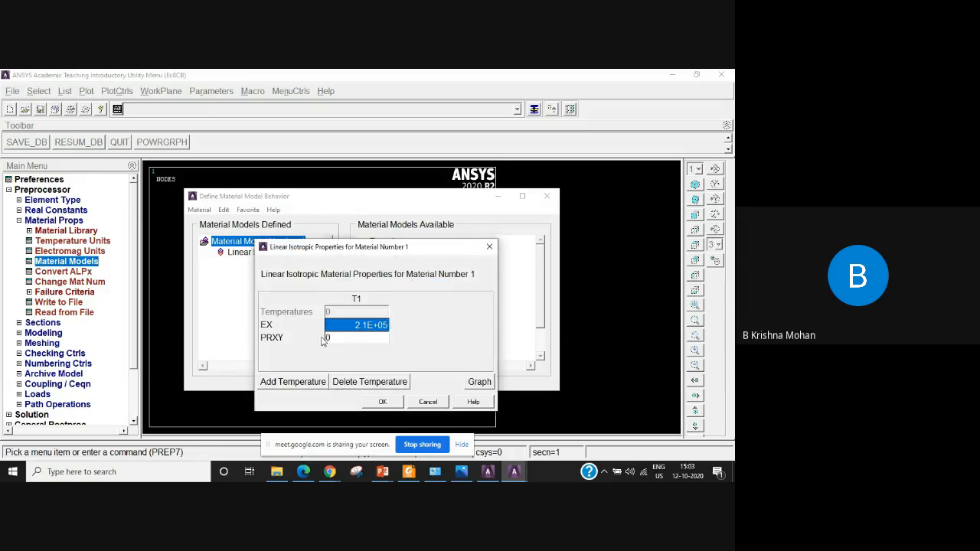
pyautogui.click(337, 341)
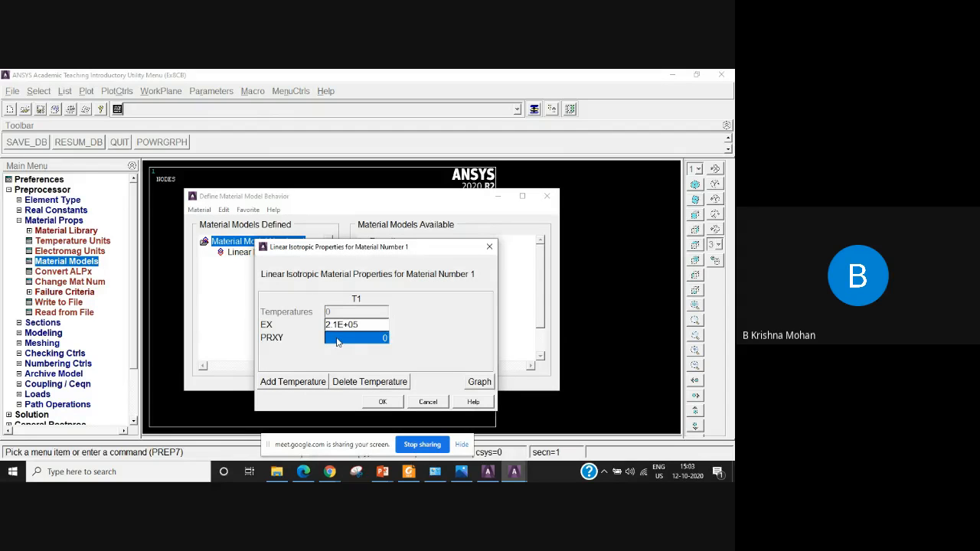
pyautogui.write('.25')
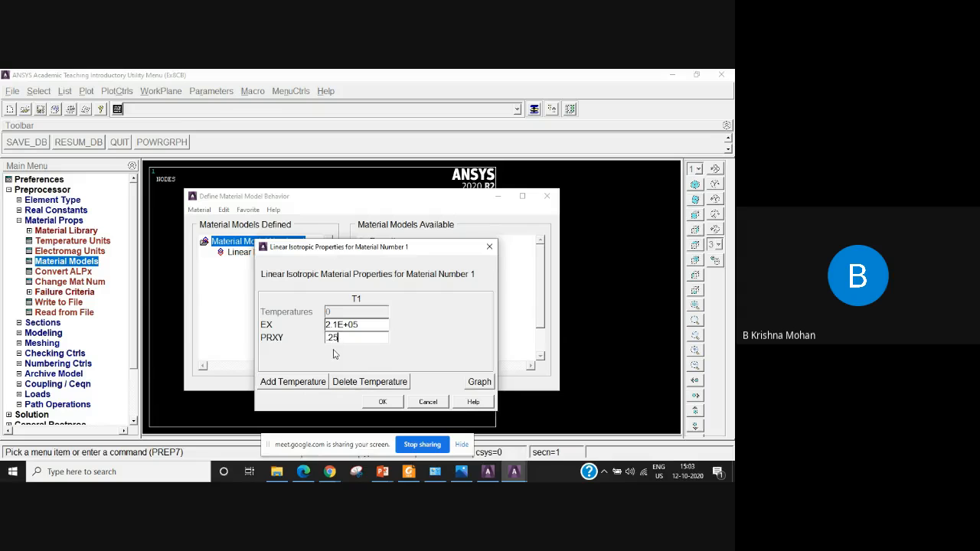
pyautogui.press('BackSpace')
pyautogui.write('6')
pyautogui.click(380, 402)
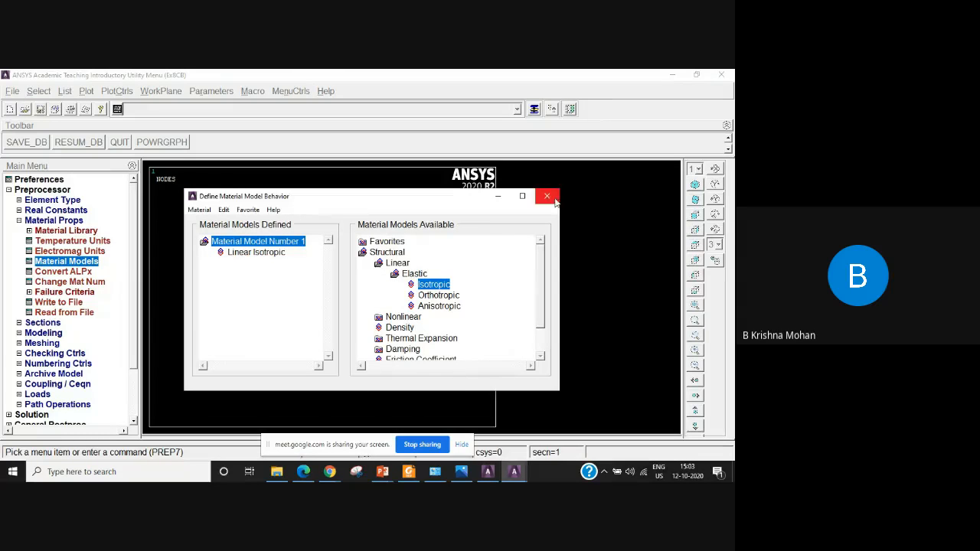
pyautogui.click(548, 197)
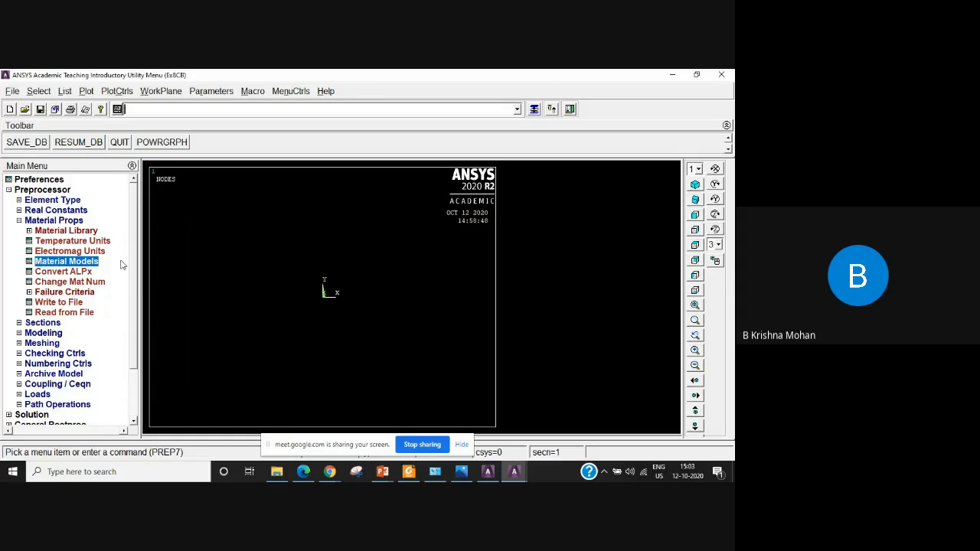
pyautogui.click(19, 220)
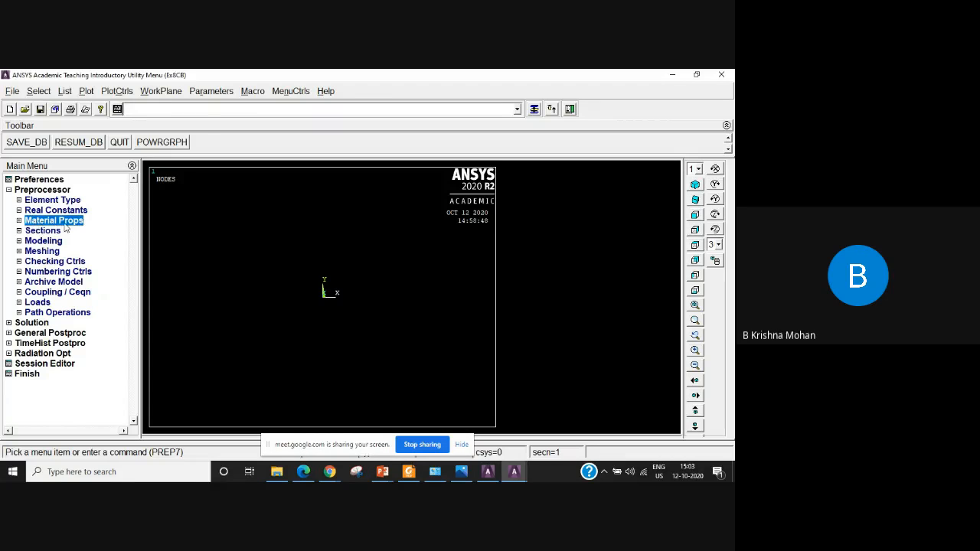
# Open the form for creating keypoints in the active coordinate system.
pyautogui.click(20, 242)
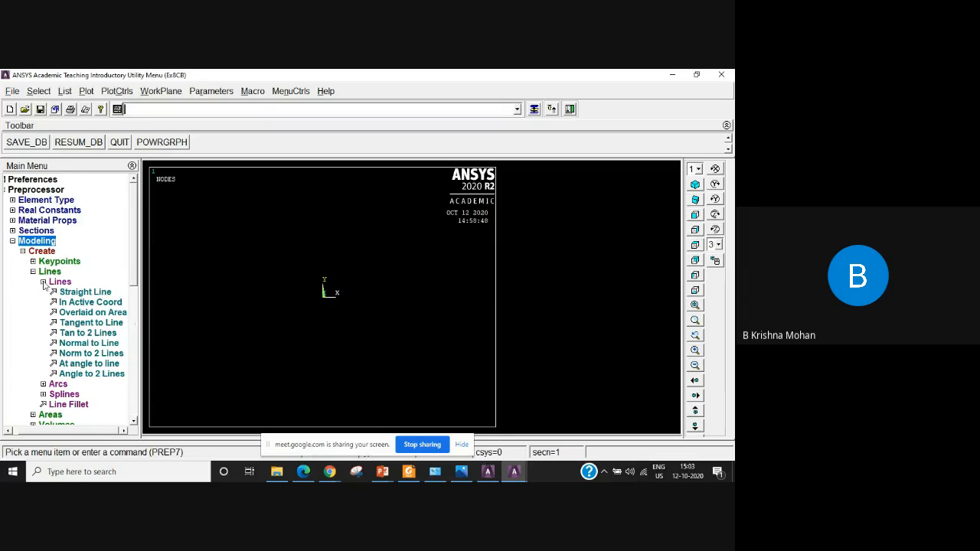
pyautogui.click(42, 281)
pyautogui.click(52, 272)
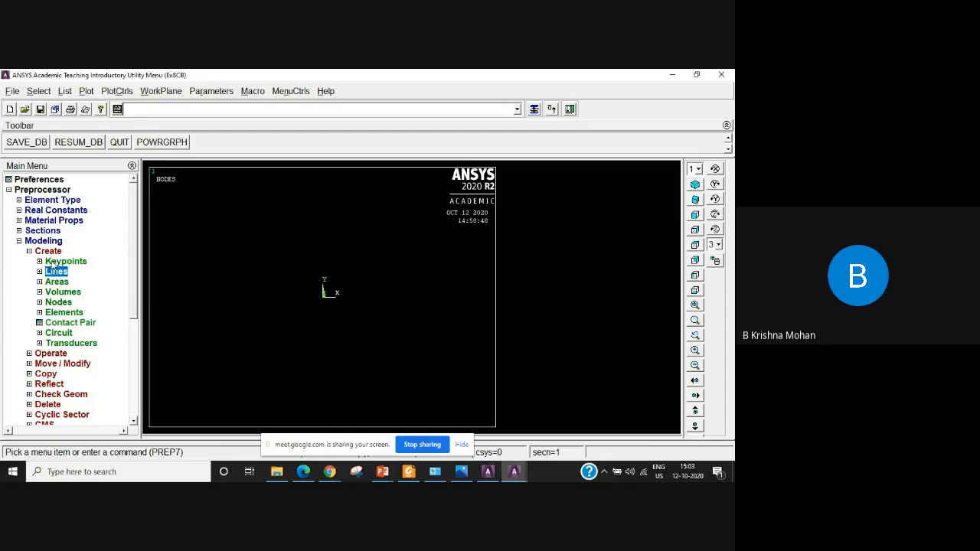
pyautogui.click(59, 262)
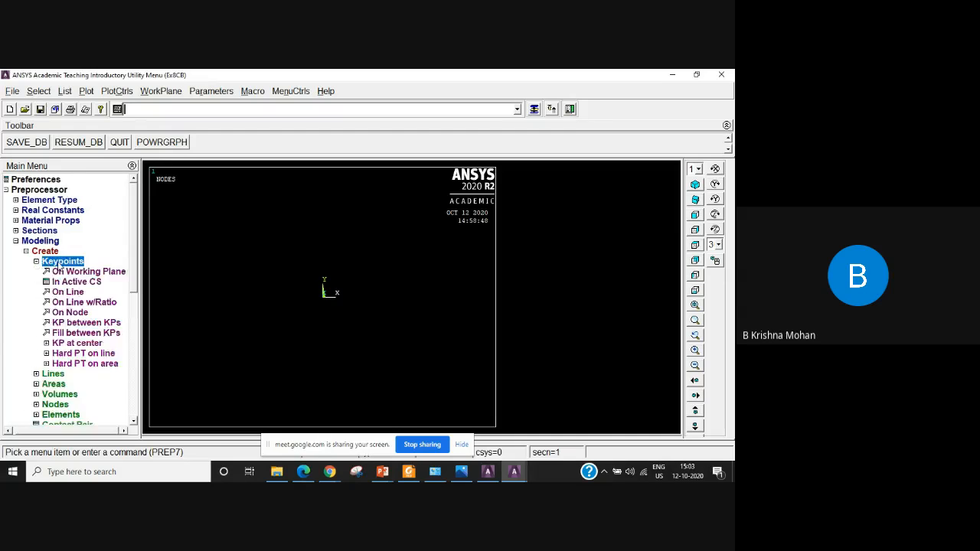
pyautogui.click(86, 283)
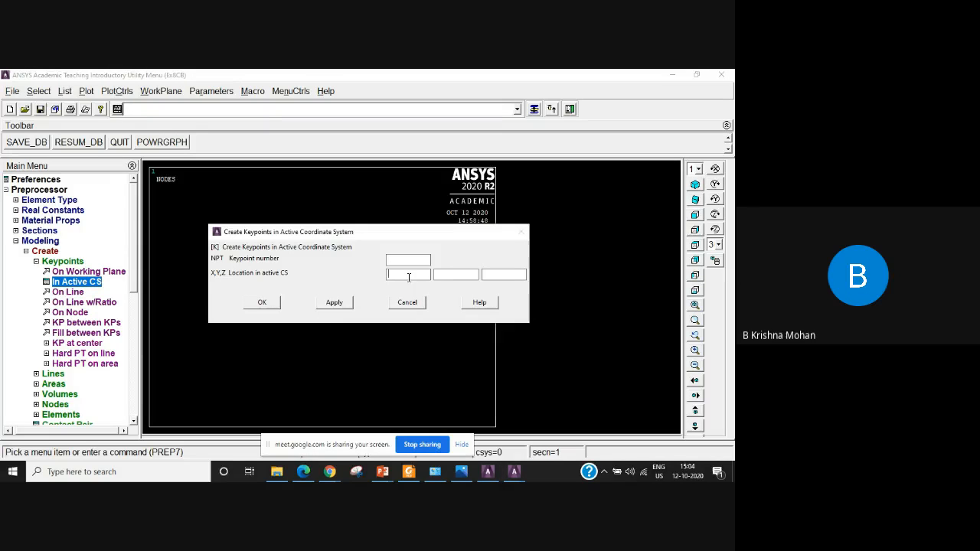
# Switch to the Stepper Bar Problem FEM presentation in PowerPoint to examine the stepped bar figure, and return to ANSYS.
pyautogui.click(380, 473)
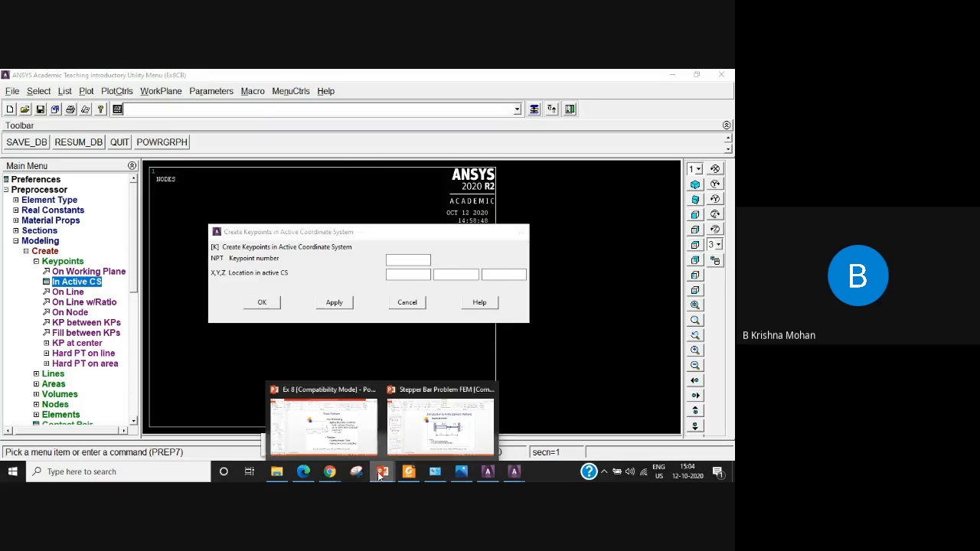
pyautogui.click(440, 425)
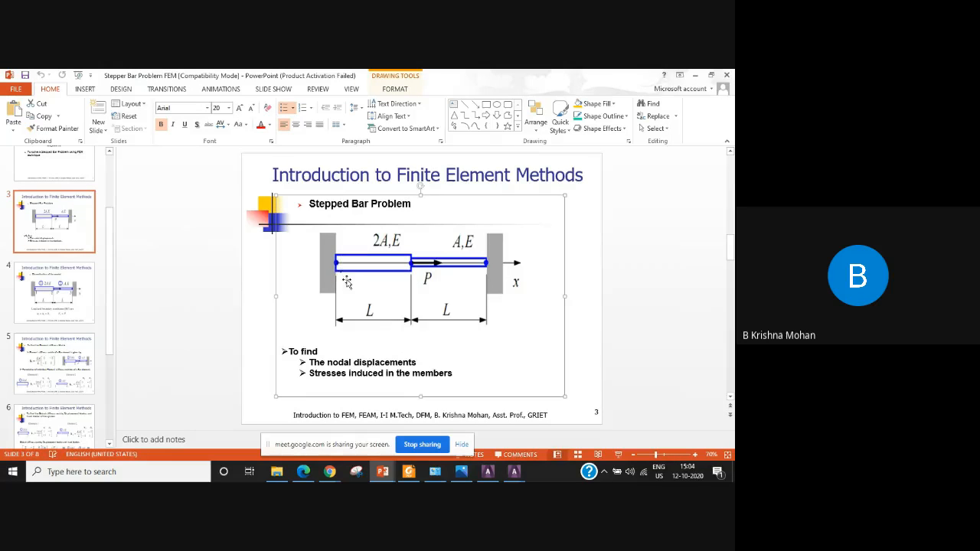
pyautogui.moveTo(505, 475)
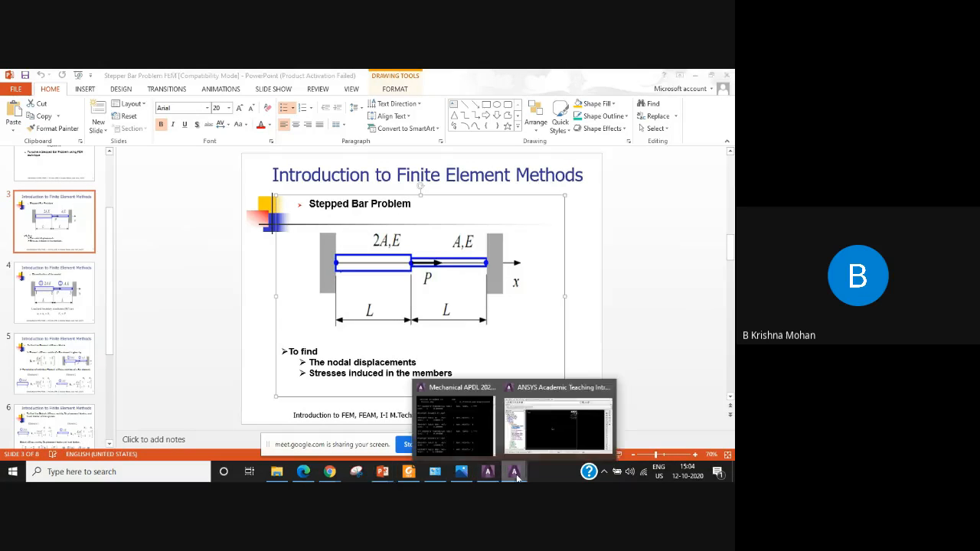
pyautogui.click(545, 437)
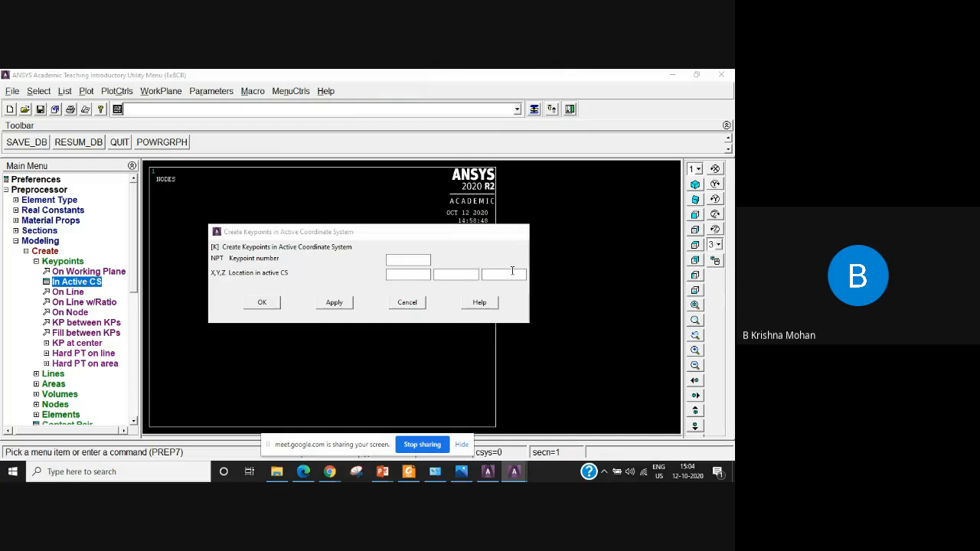
# Create one keypoint at the origin and another at X = 500 in the active coordinate system.
pyautogui.click(338, 304)
pyautogui.moveTo(367, 233); pyautogui.dragTo(563, 222)
pyautogui.moveTo(660, 224); pyautogui.dragTo(500, 258)
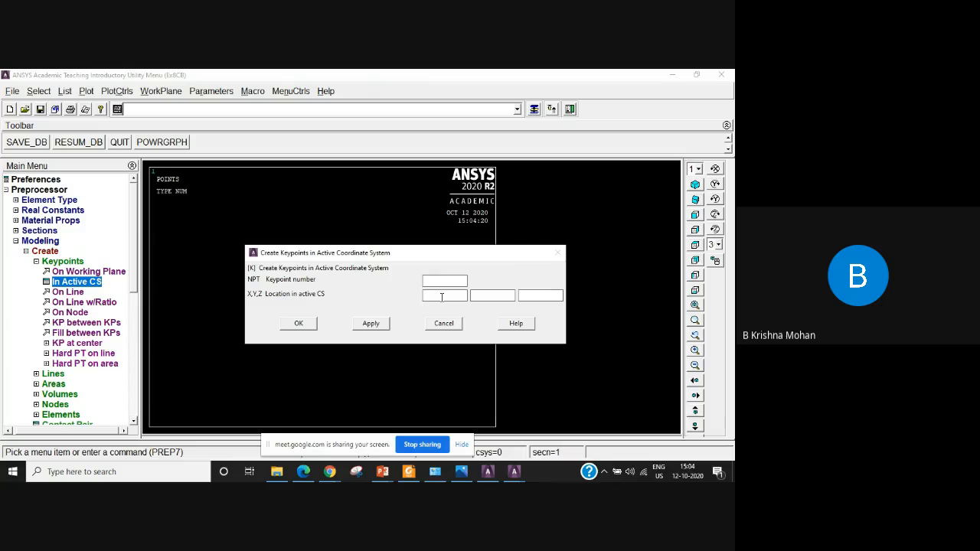
pyautogui.write('500')
pyautogui.click(371, 324)
pyautogui.moveTo(444, 257)
pyautogui.mouseDown()
pyautogui.moveTo(635, 276)
pyautogui.moveTo(686, 318)
pyautogui.mouseUp()
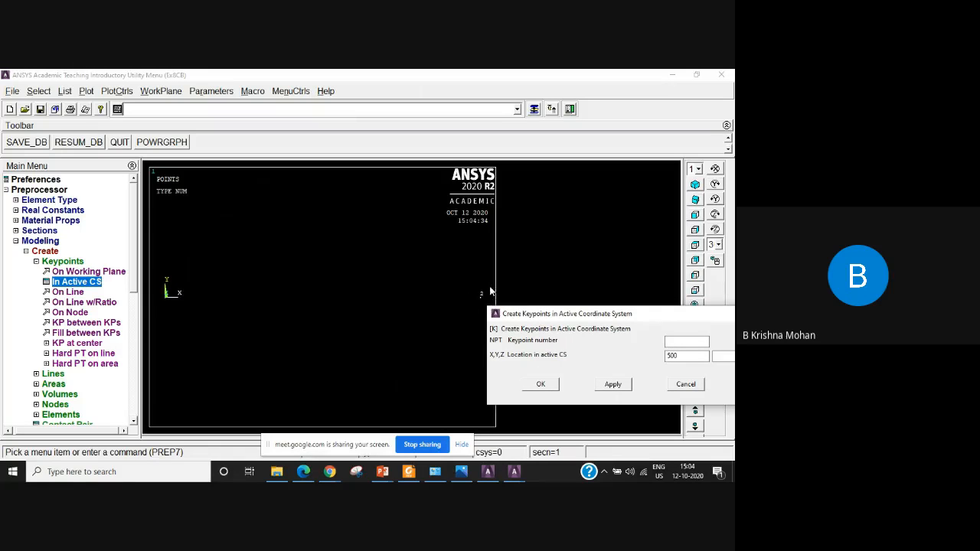
pyautogui.moveTo(683, 319); pyautogui.dragTo(448, 270)
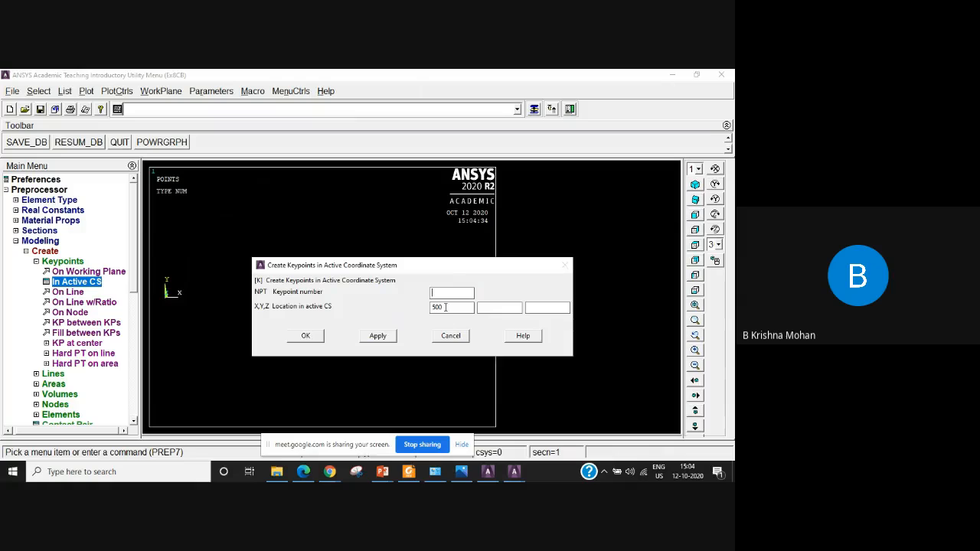
# Create a keypoint at X = 1000 and accept the keypoint form.
pyautogui.doubleClick(445, 307)
pyautogui.write('1000')
pyautogui.click(375, 342)
pyautogui.click(306, 337)
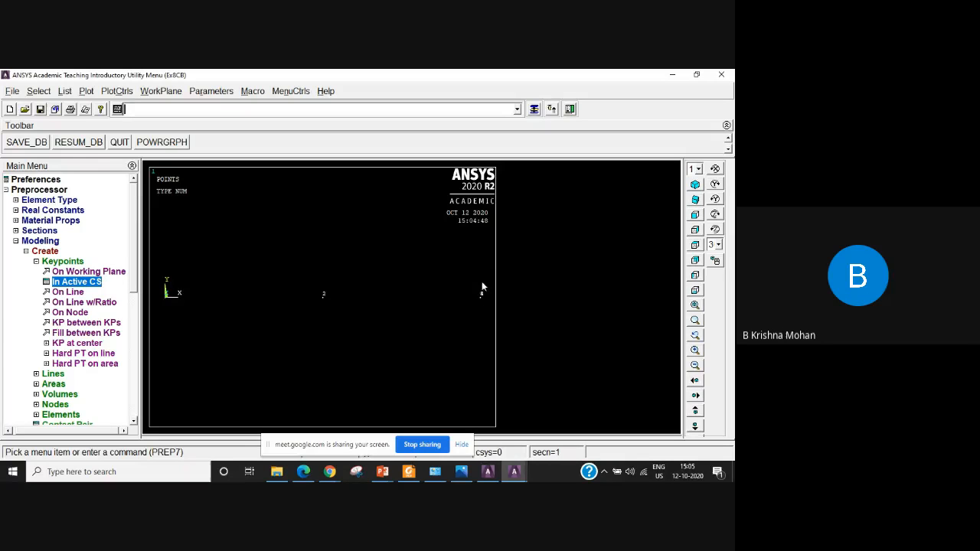
# List the coordinates of all keypoints to check for duplicates and close the listing.
pyautogui.click(64, 92)
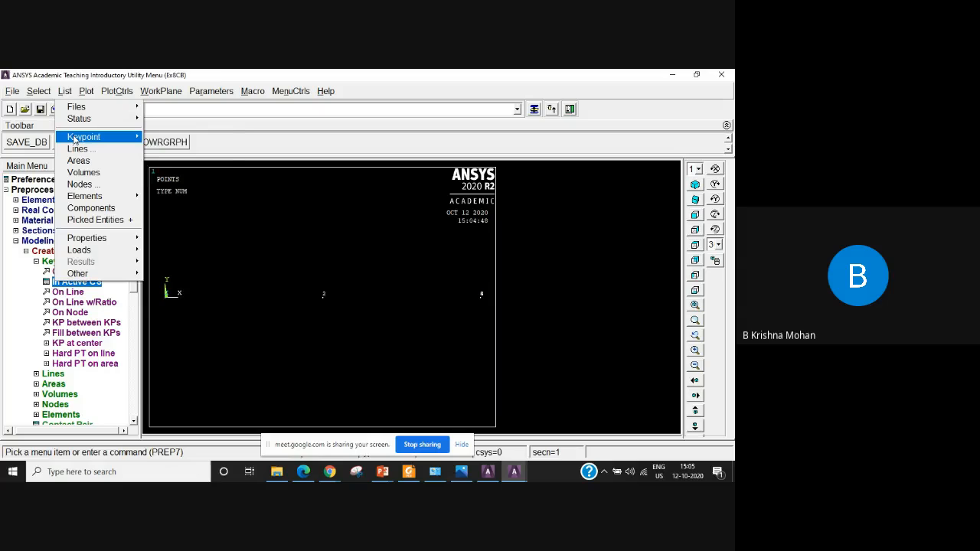
pyautogui.moveTo(74, 137)
pyautogui.click(176, 137)
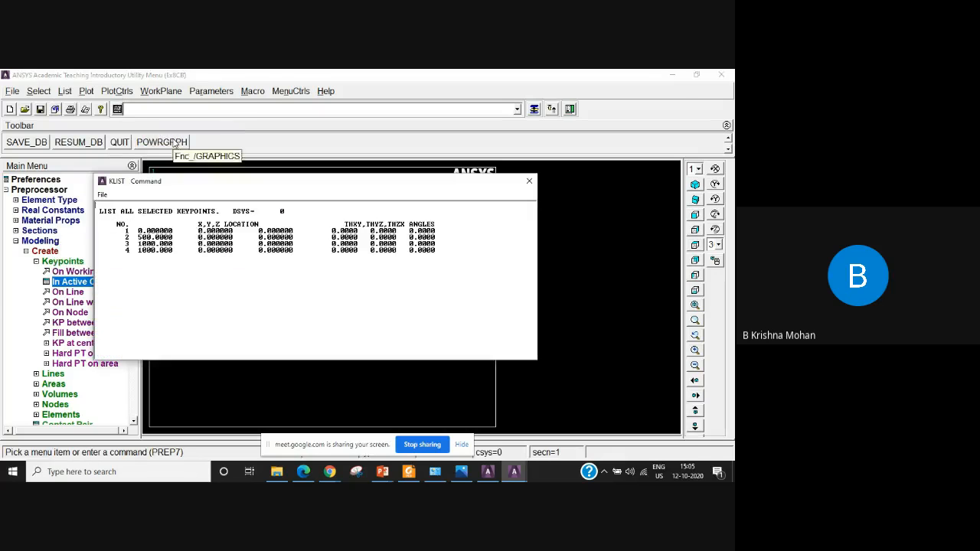
pyautogui.tripleClick(121, 251)
pyautogui.click(236, 295)
pyautogui.click(528, 184)
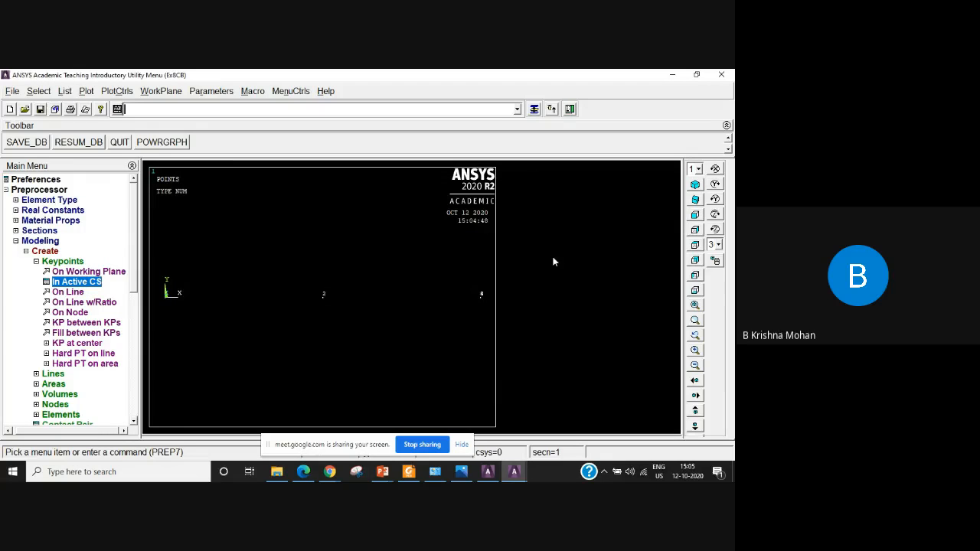
# Delete keypoint 4, the duplicate at the far end of the bar.
pyautogui.click(36, 262)
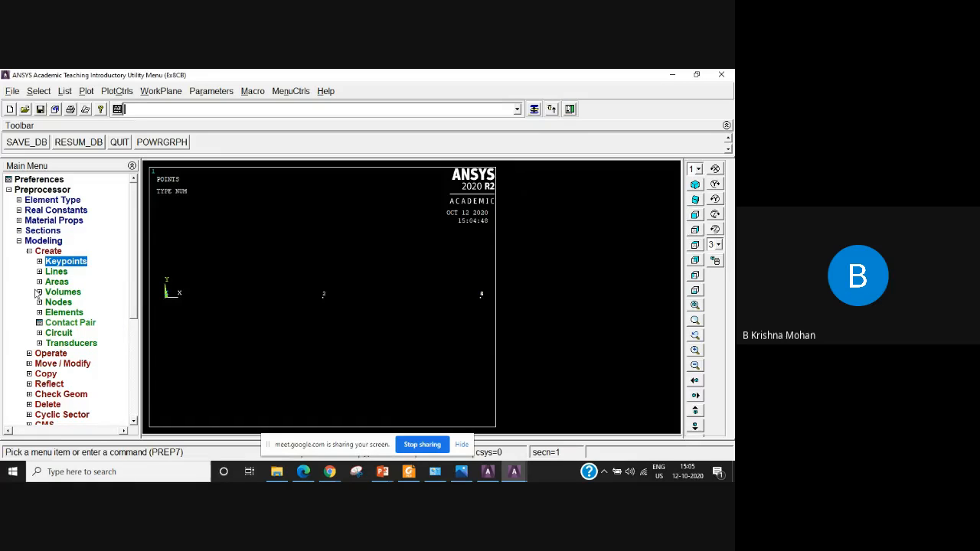
pyautogui.click(46, 405)
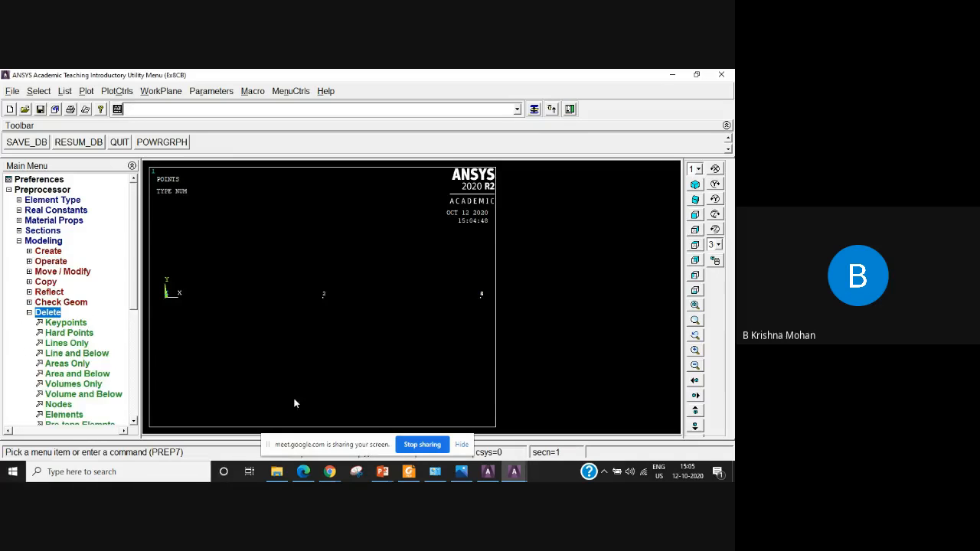
pyautogui.click(66, 324)
pyautogui.moveTo(46, 260); pyautogui.dragTo(566, 216)
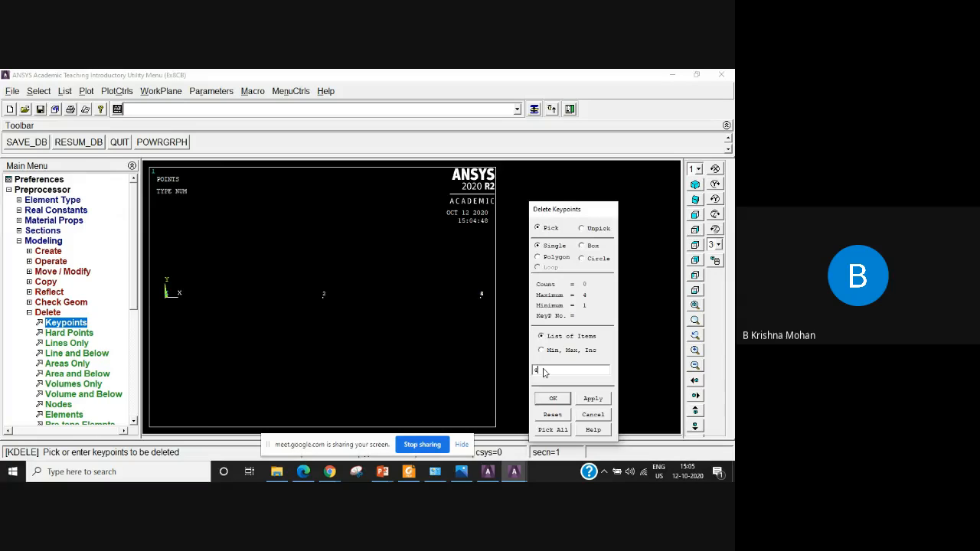
pyautogui.write('4')
pyautogui.click(551, 399)
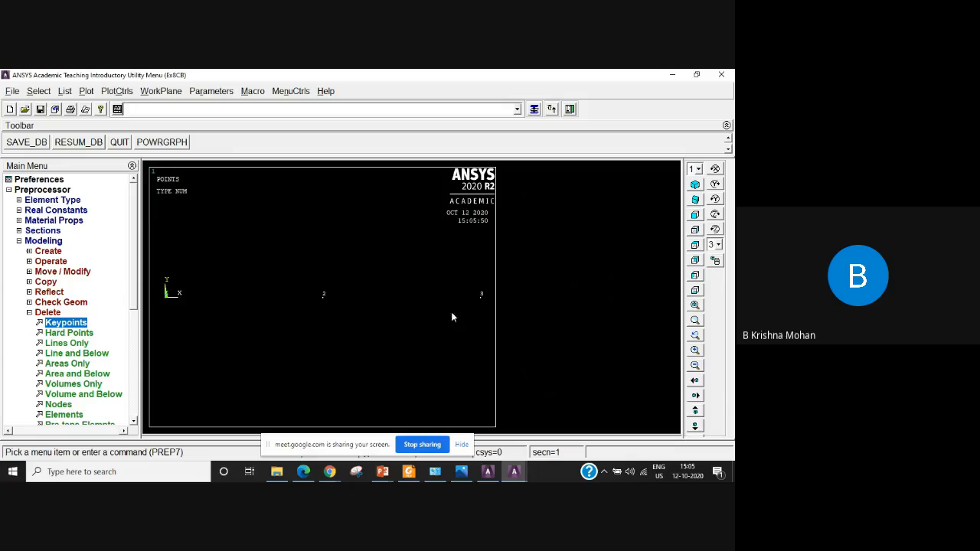
# List the coordinates of all remaining keypoints to verify the deletion and close the listing.
pyautogui.click(65, 91)
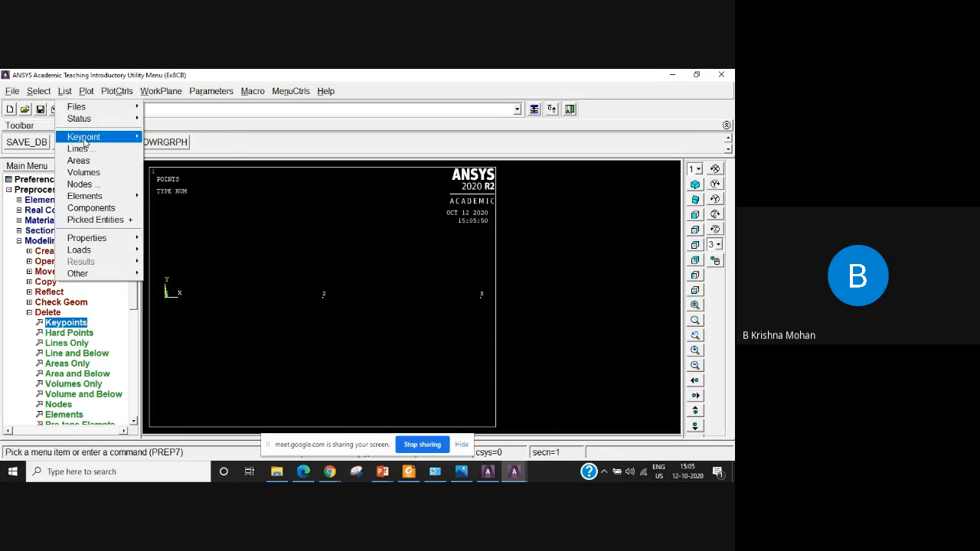
pyautogui.moveTo(84, 137)
pyautogui.click(182, 137)
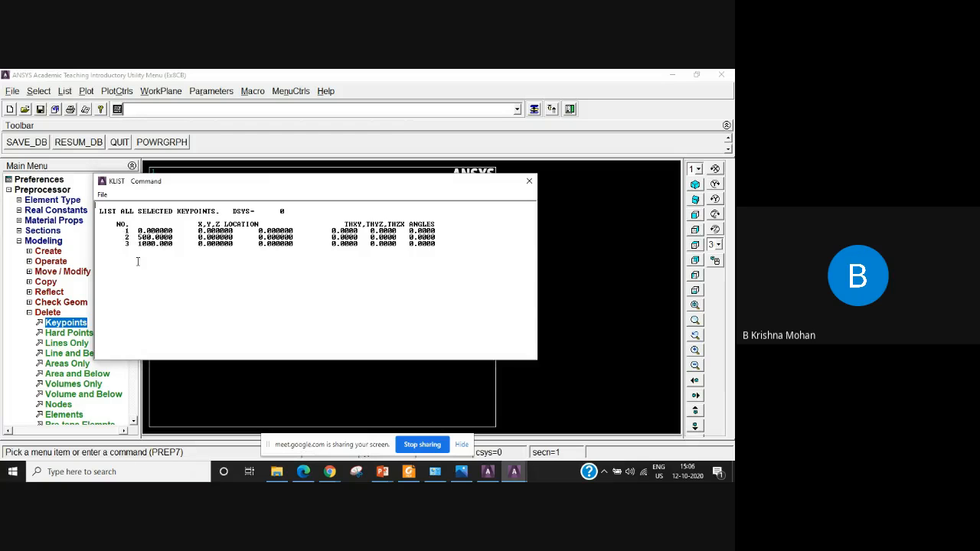
pyautogui.click(529, 180)
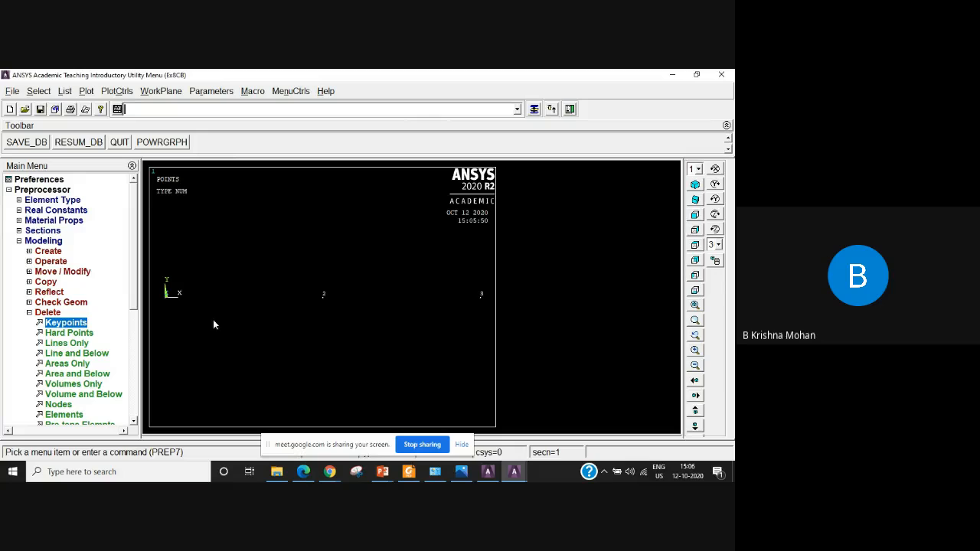
# Create two straight lines, one from keypoint 1 to keypoint 2 and one from keypoint 2 to keypoint 3.
pyautogui.click(30, 313)
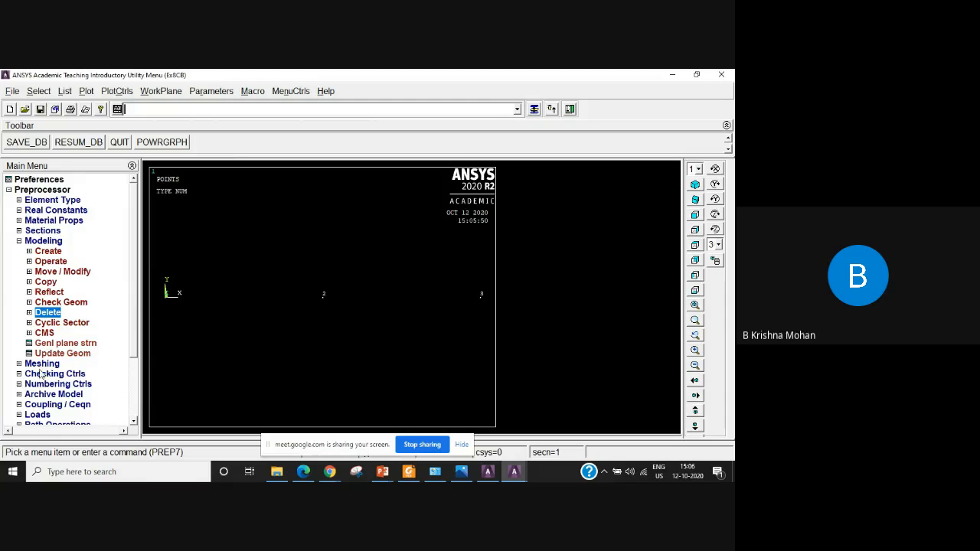
pyautogui.click(48, 251)
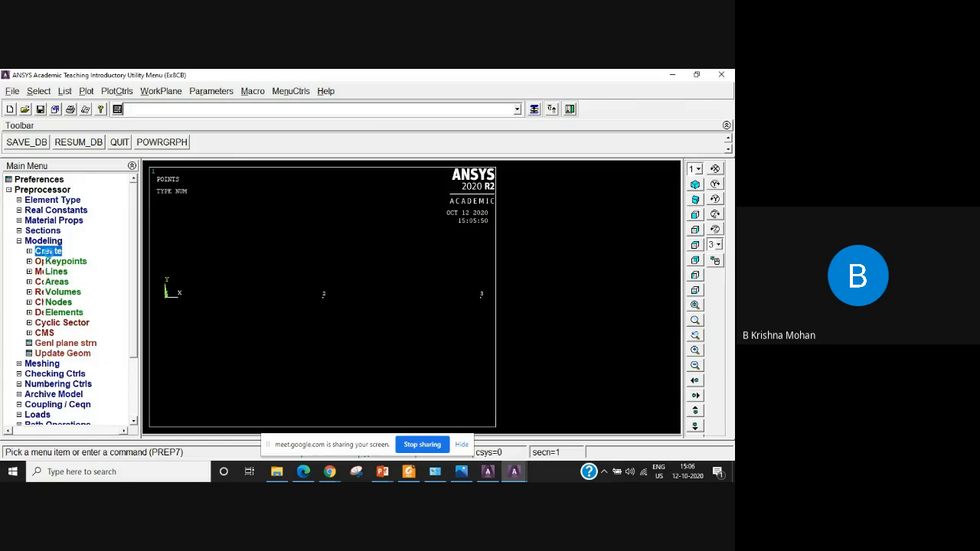
pyautogui.click(56, 271)
pyautogui.click(67, 281)
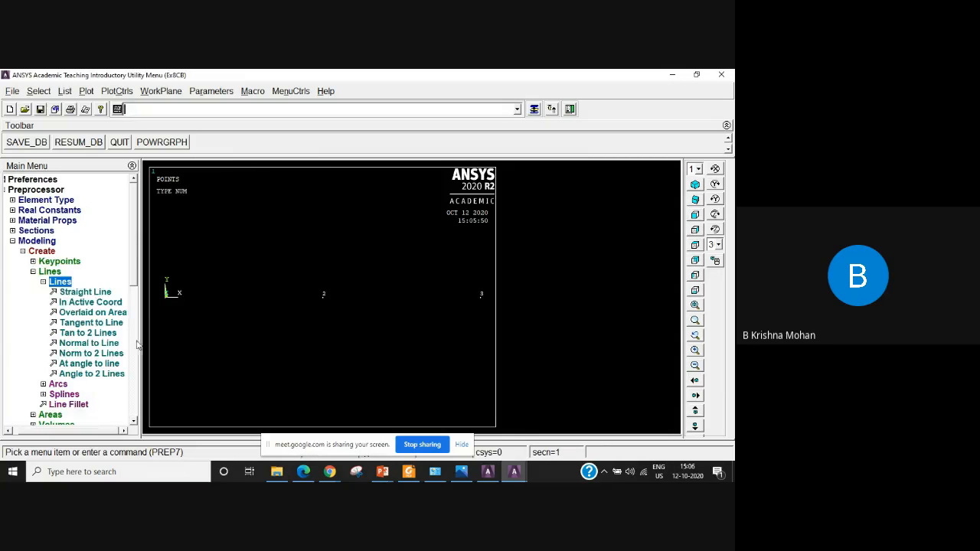
pyautogui.click(85, 293)
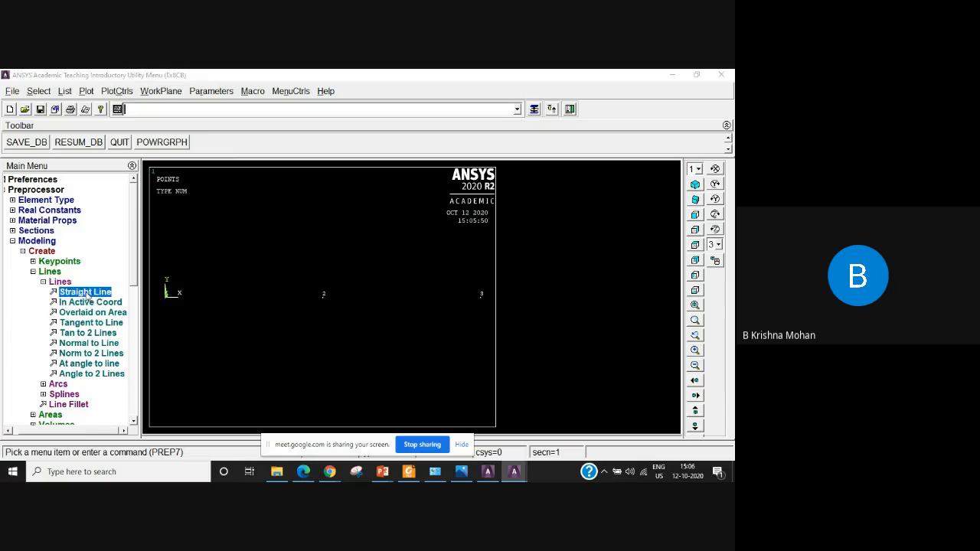
pyautogui.click(166, 303)
pyautogui.click(319, 308)
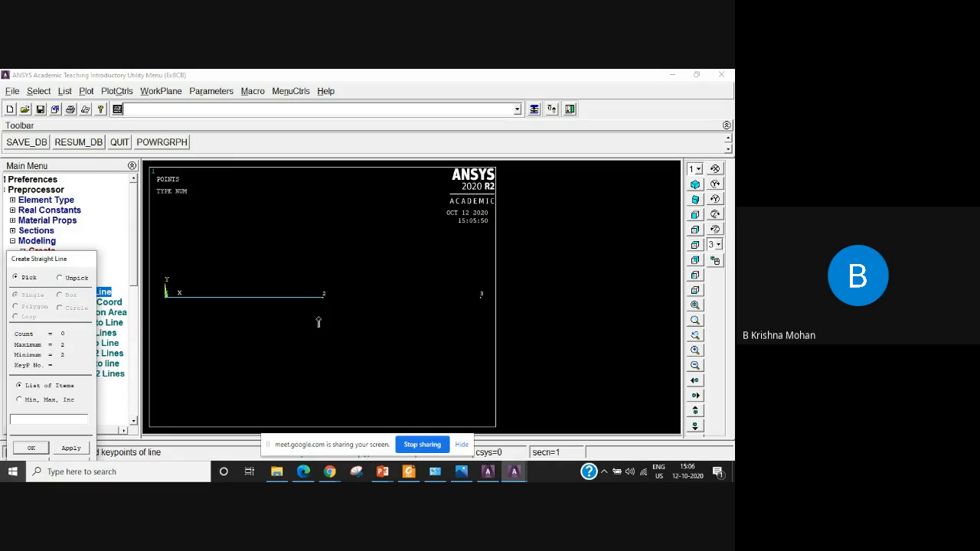
pyautogui.click(325, 306)
pyautogui.click(489, 310)
pyautogui.click(35, 449)
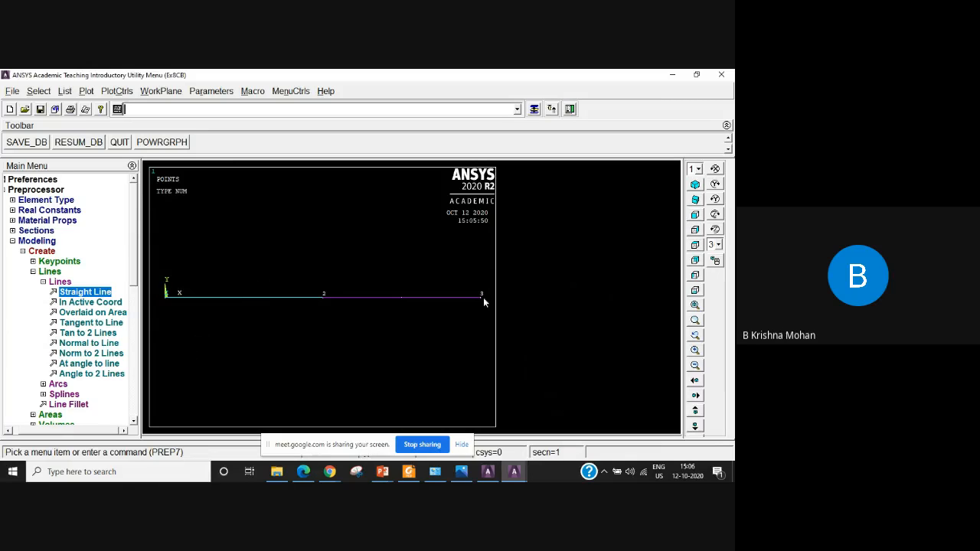
pyautogui.click(31, 274)
pyautogui.click(32, 273)
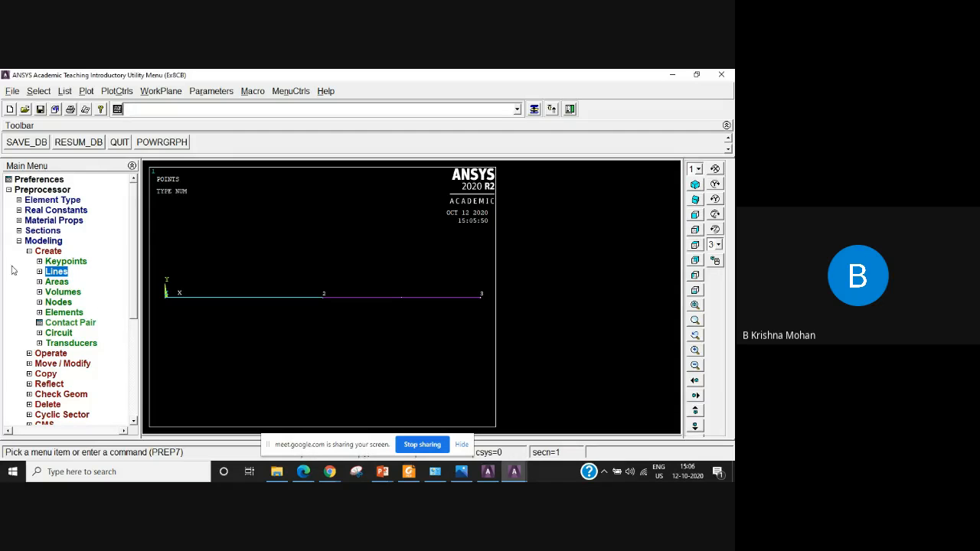
pyautogui.click(18, 242)
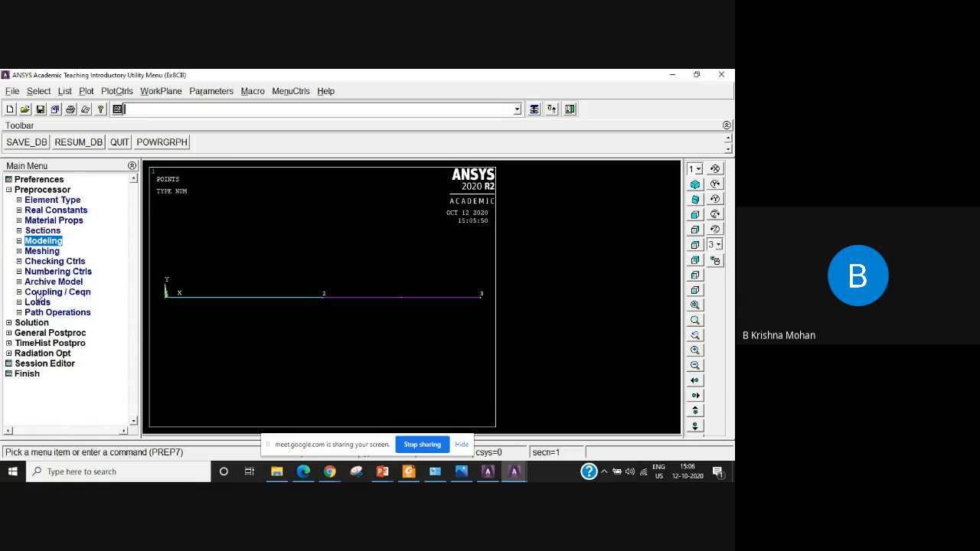
# Assign mesh attributes to the line between keypoints 1 and 2: material 1, element type LINK180 and section 400.
pyautogui.click(40, 251)
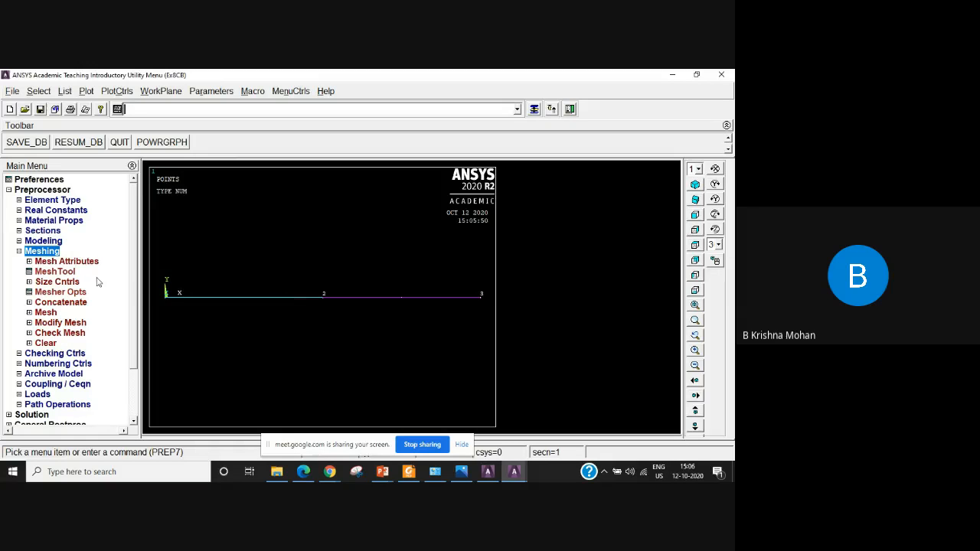
pyautogui.click(93, 263)
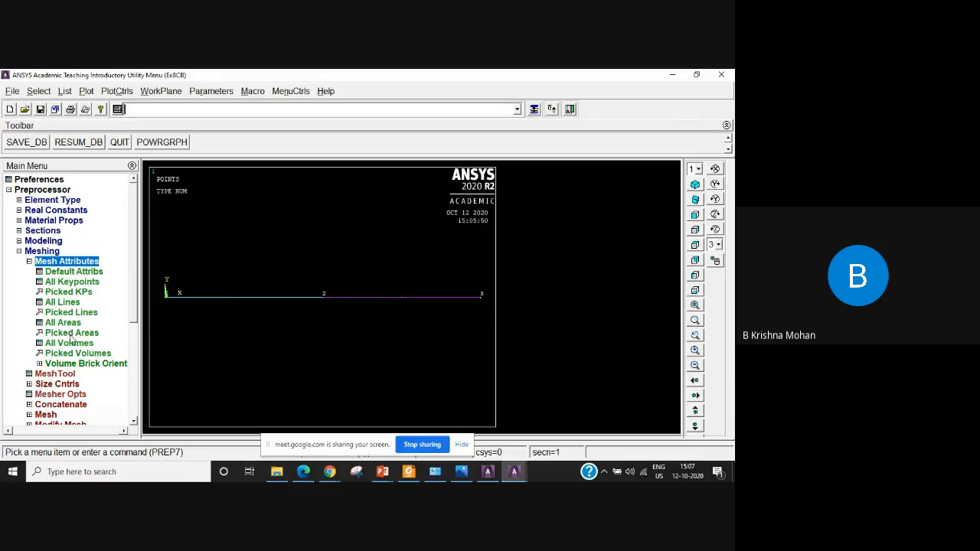
pyautogui.click(83, 316)
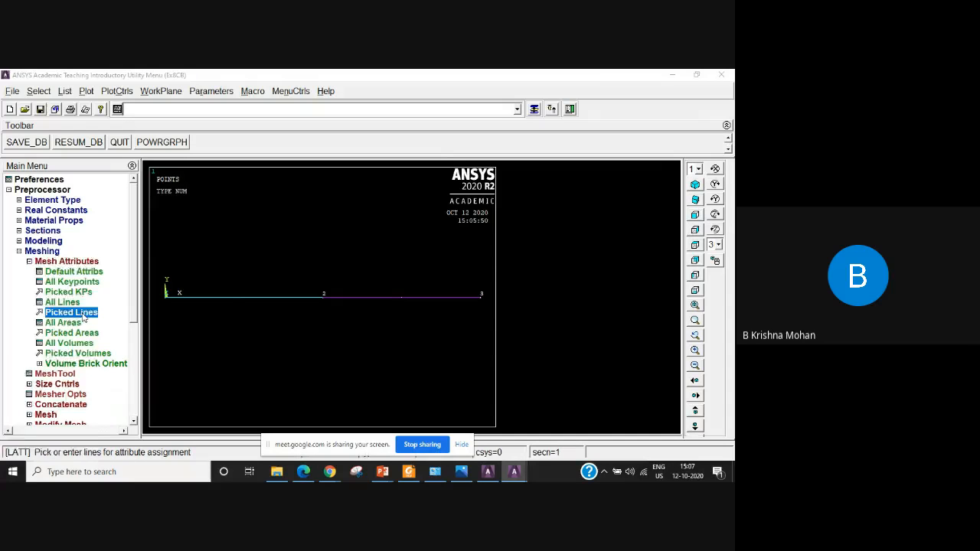
pyautogui.click(247, 304)
pyautogui.click(32, 448)
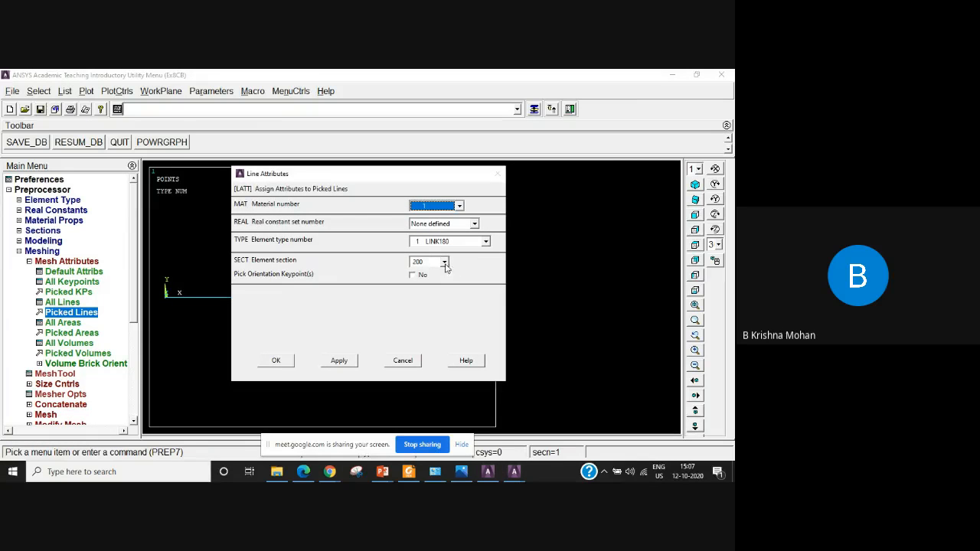
pyautogui.click(444, 261)
pyautogui.click(434, 282)
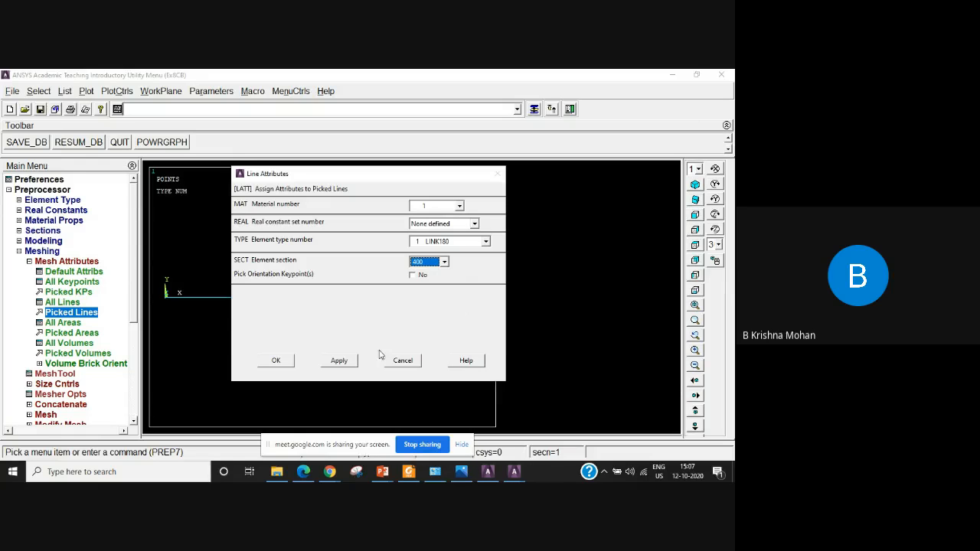
pyautogui.click(337, 362)
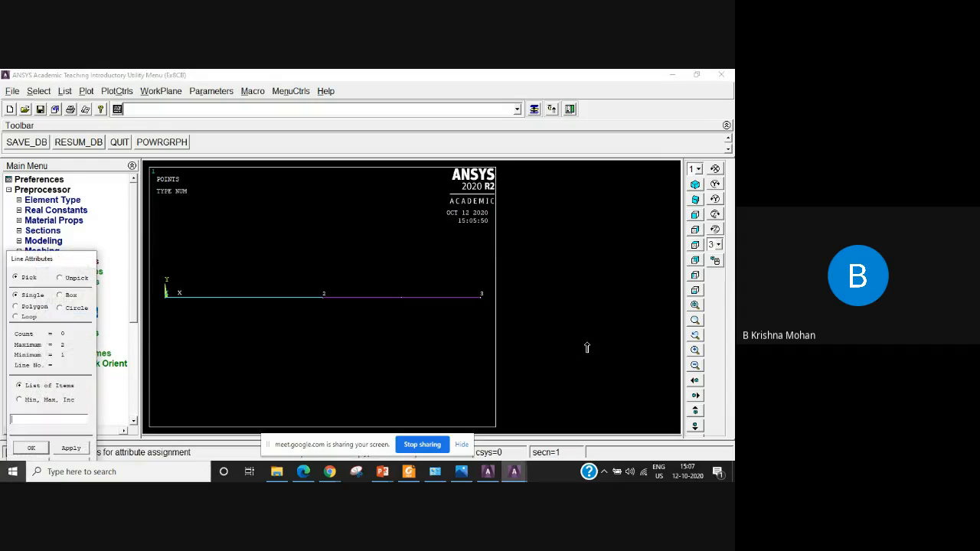
# Assign material 1, element type LINK180 and section 200 to the line between keypoints 2 and 3.
pyautogui.click(417, 298)
pyautogui.click(42, 447)
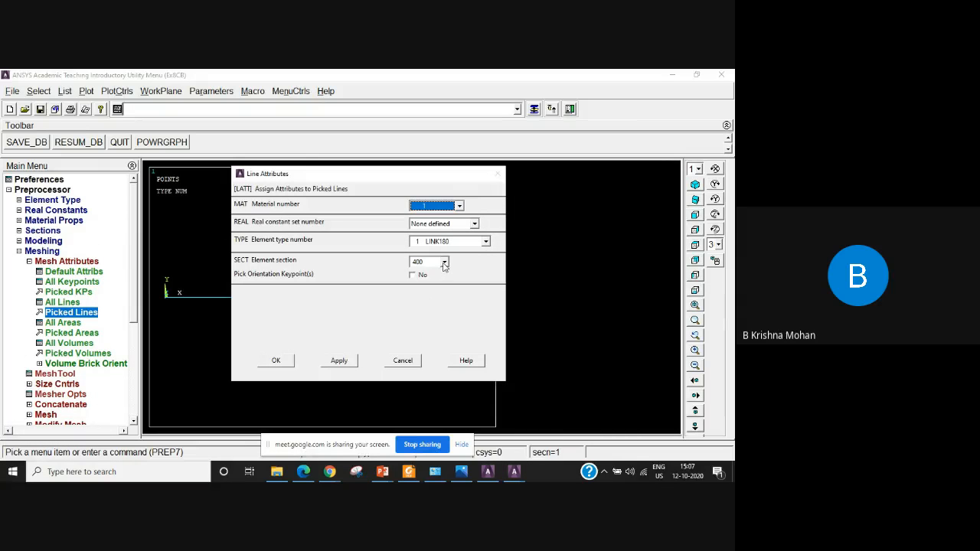
pyautogui.click(444, 263)
pyautogui.click(419, 273)
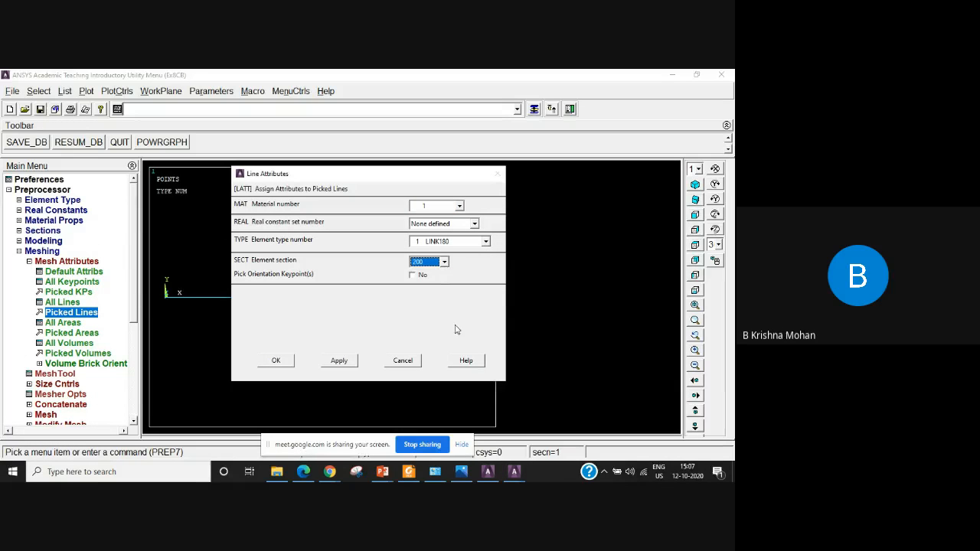
pyautogui.click(276, 362)
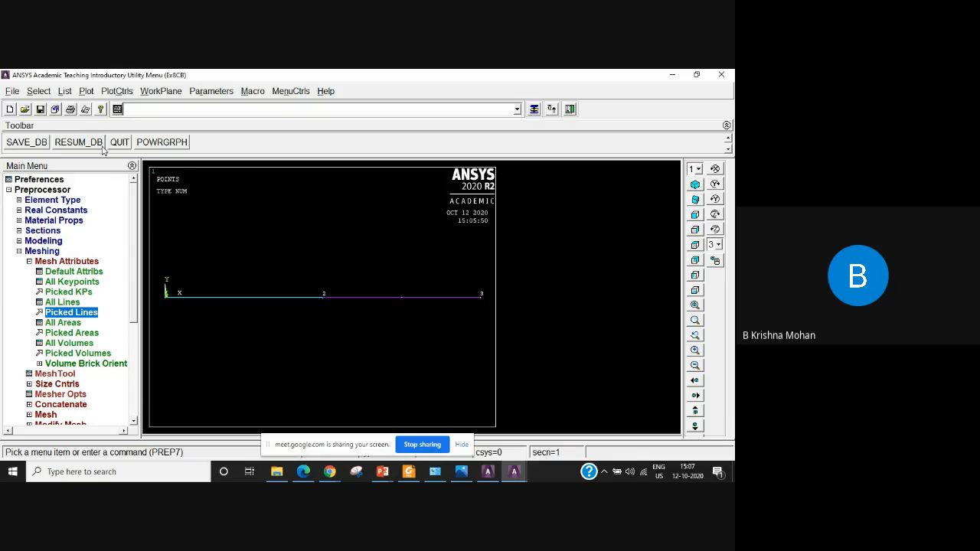
# List all lines in attribute format to check their assigned attributes and close the listing.
pyautogui.click(65, 91)
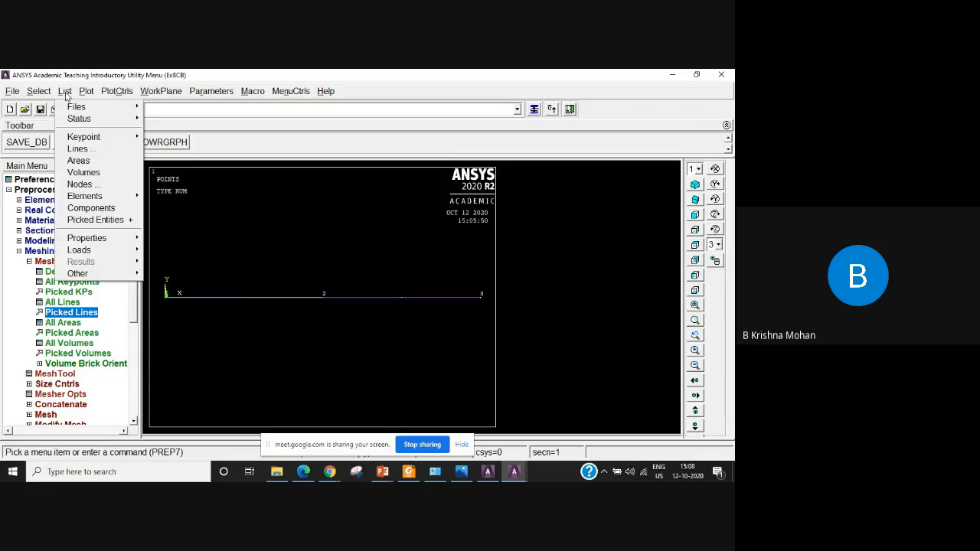
pyautogui.click(77, 150)
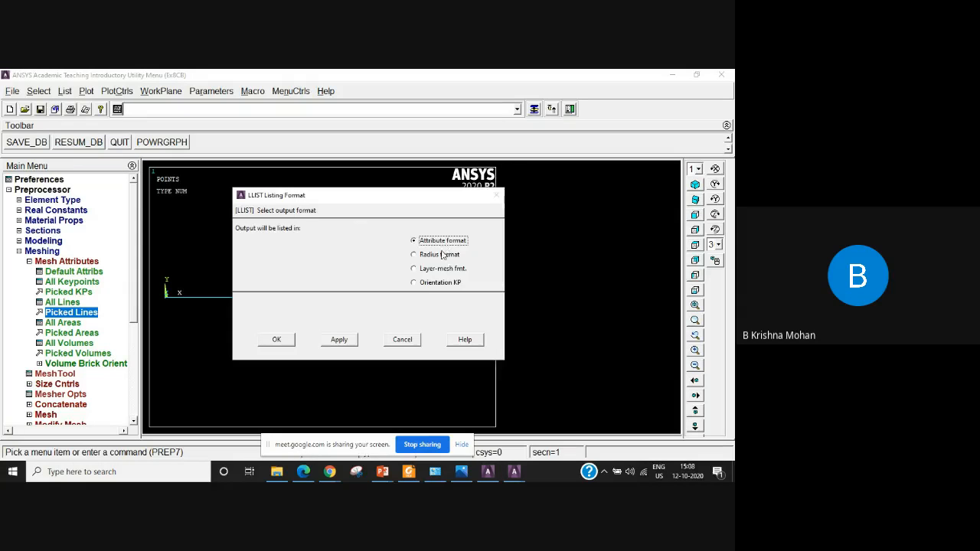
pyautogui.click(277, 340)
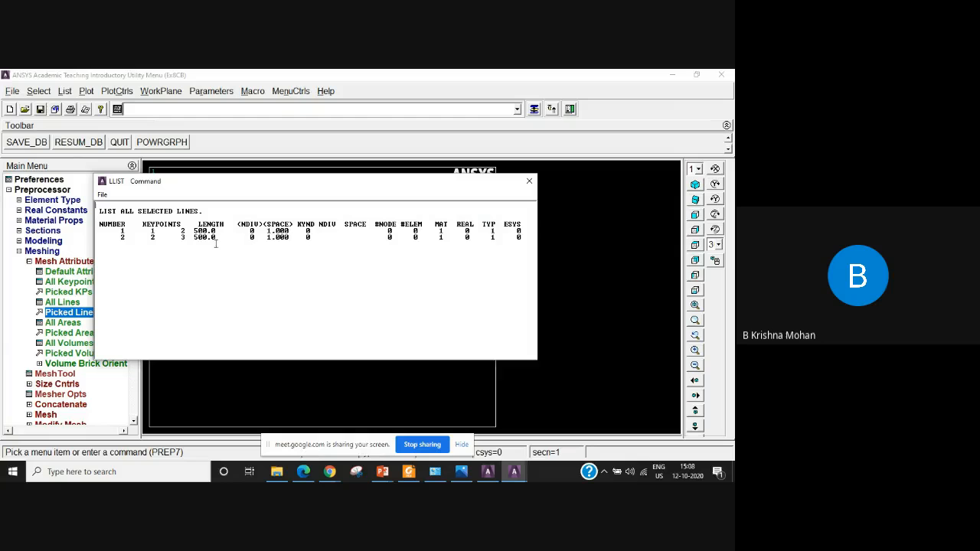
pyautogui.click(528, 181)
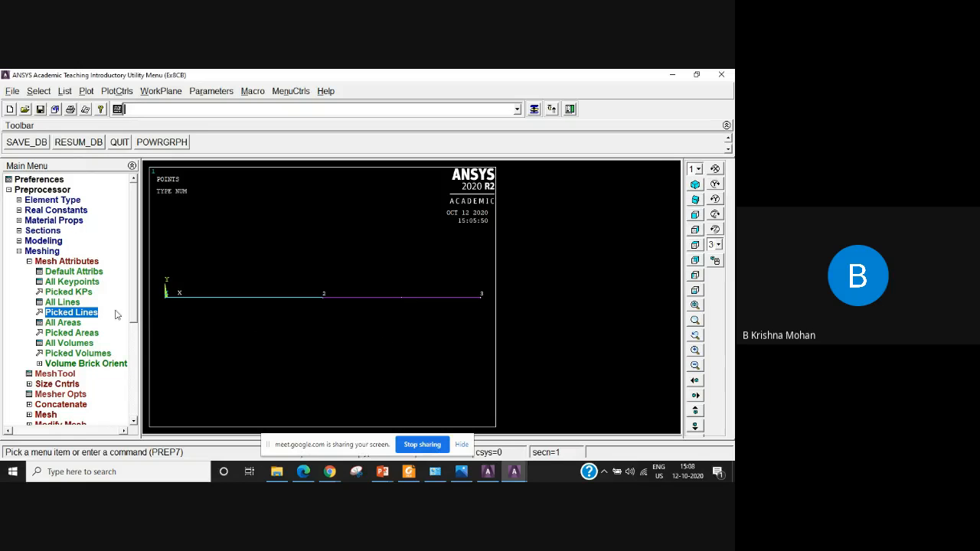
# Set the number of element divisions to 1 on all lines using the manual size controls.
pyautogui.click(21, 254)
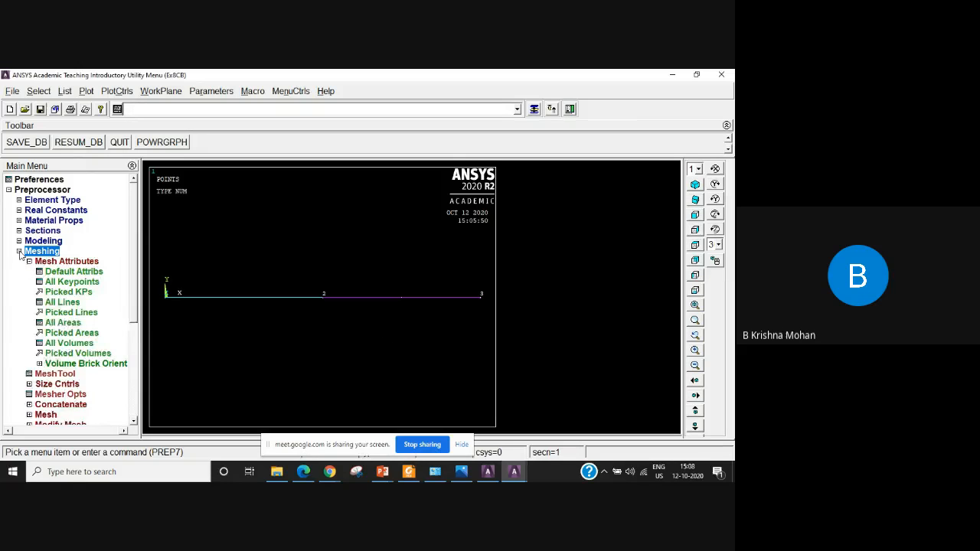
pyautogui.click(19, 252)
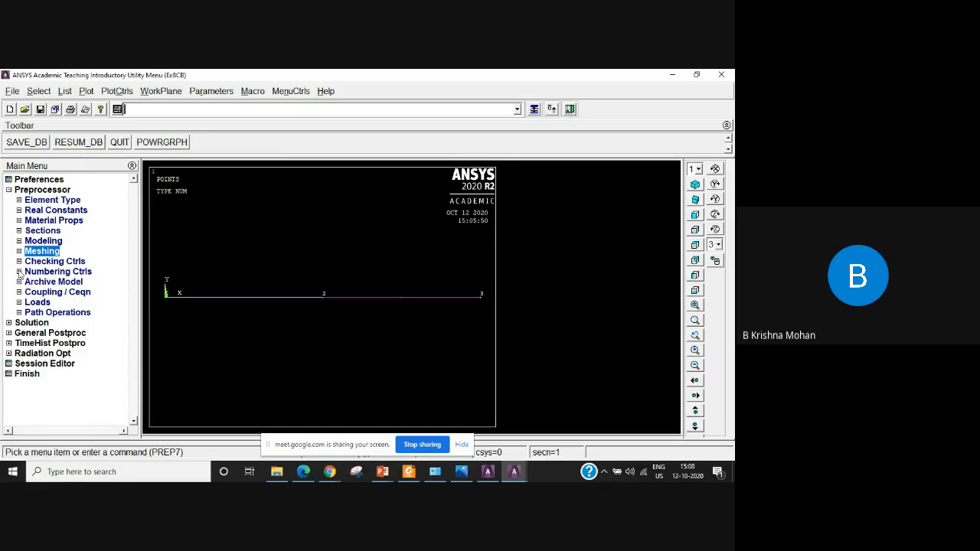
pyautogui.click(19, 251)
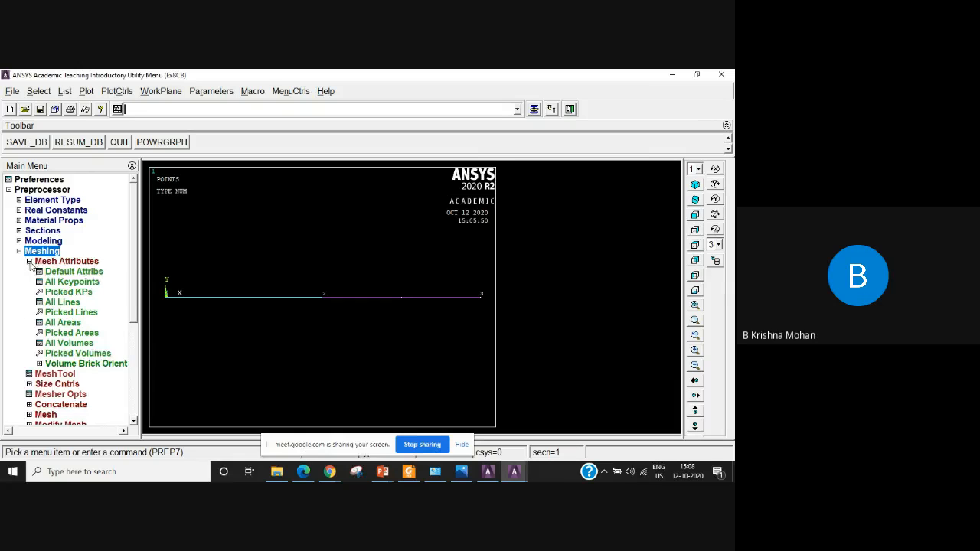
pyautogui.click(30, 261)
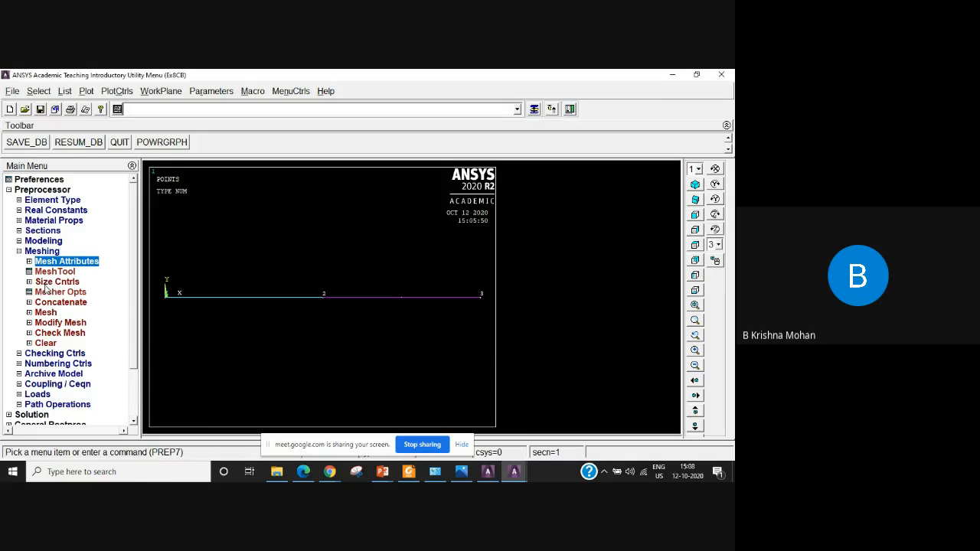
pyautogui.click(53, 282)
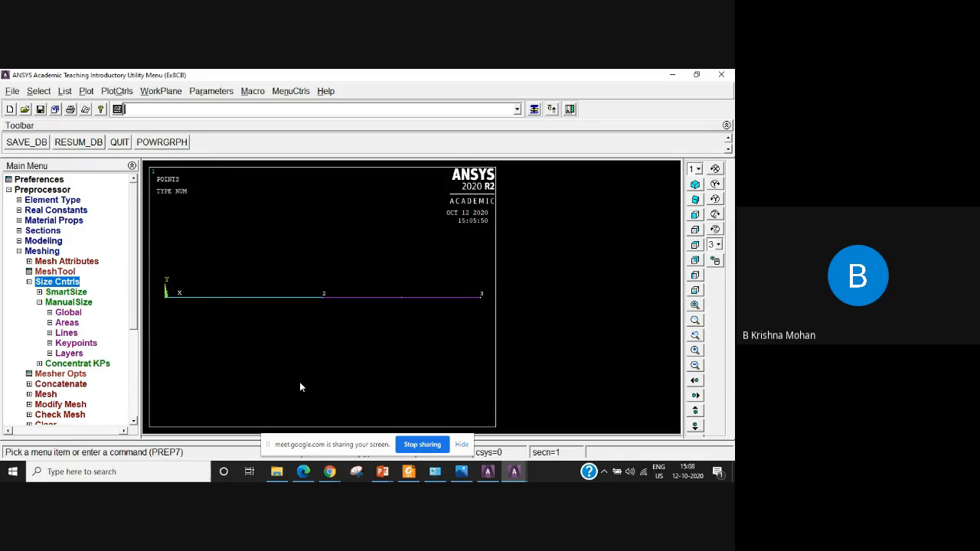
pyautogui.click(72, 335)
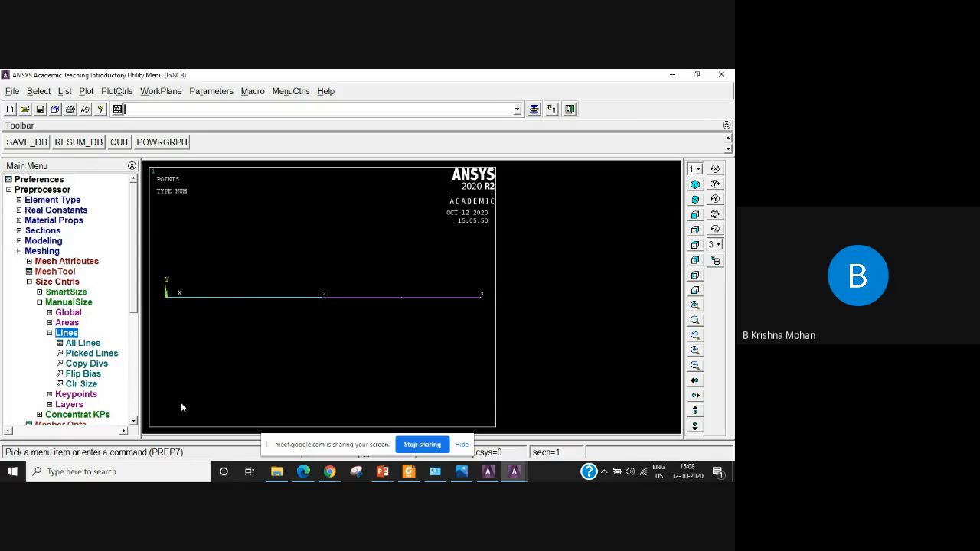
pyautogui.click(86, 345)
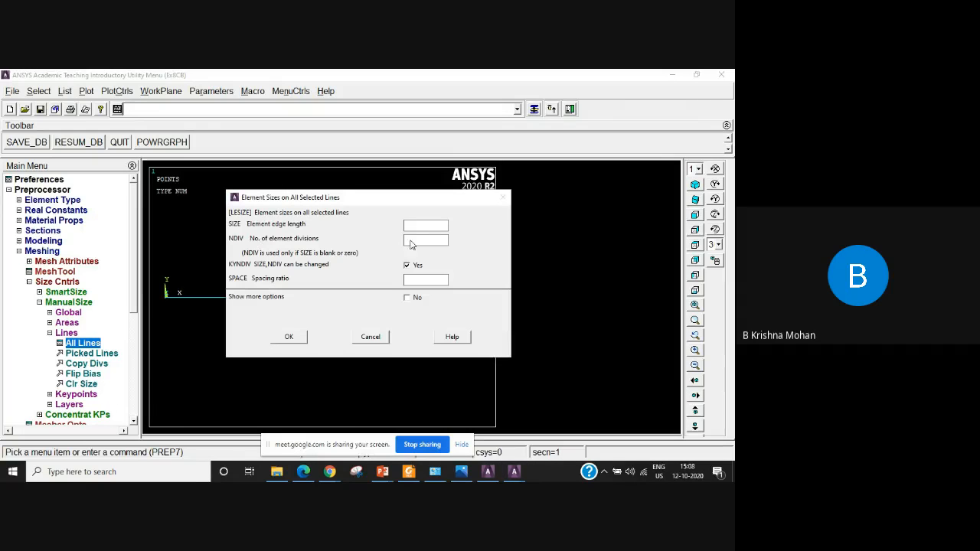
pyautogui.click(424, 241)
pyautogui.write('1')
pyautogui.click(290, 336)
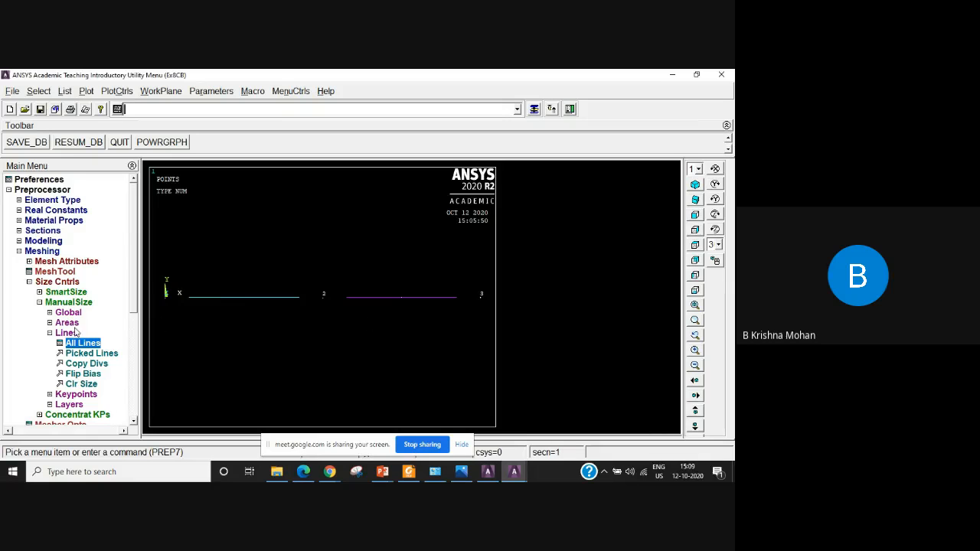
# Mesh both bar lines, from keypoint 1 to 2 and from keypoint 2 to 3.
pyautogui.click(50, 333)
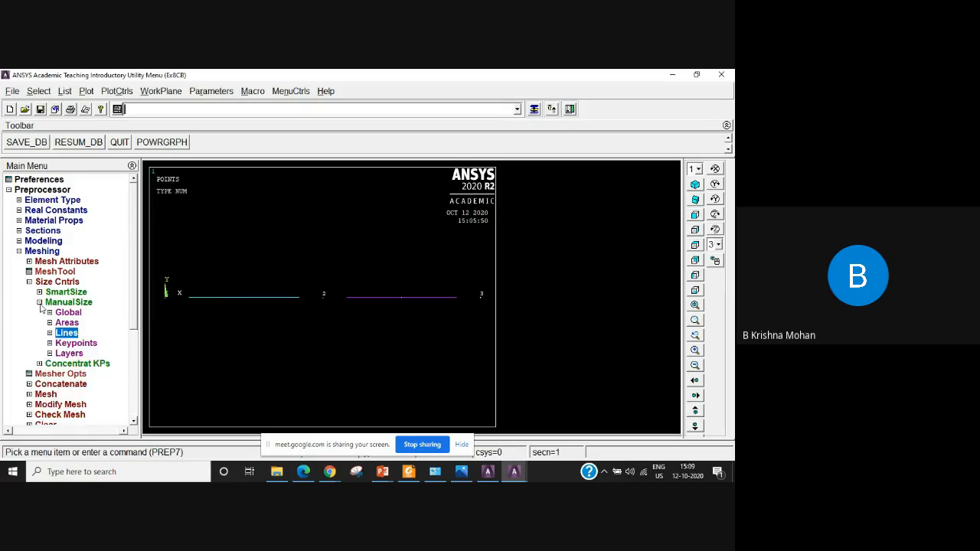
pyautogui.click(39, 303)
pyautogui.click(47, 344)
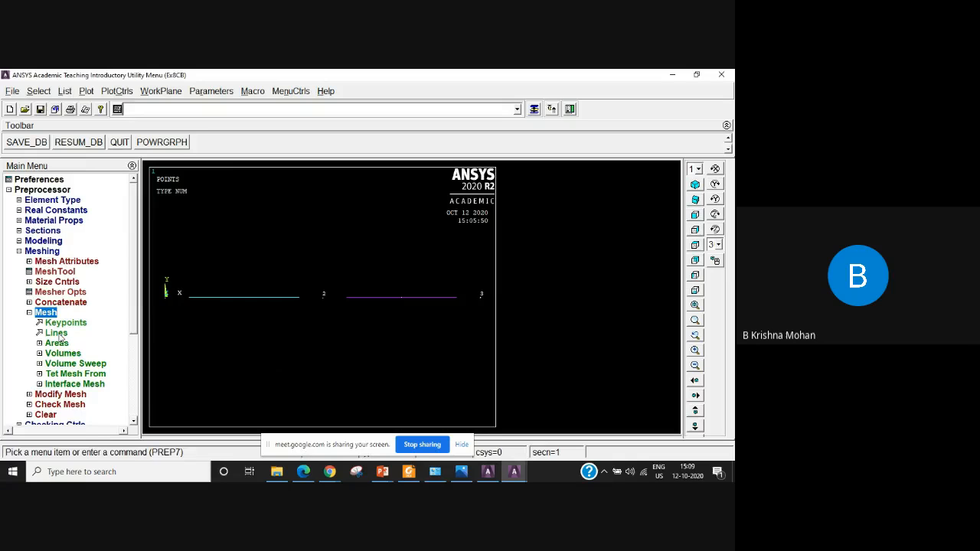
pyautogui.click(58, 335)
pyautogui.click(241, 298)
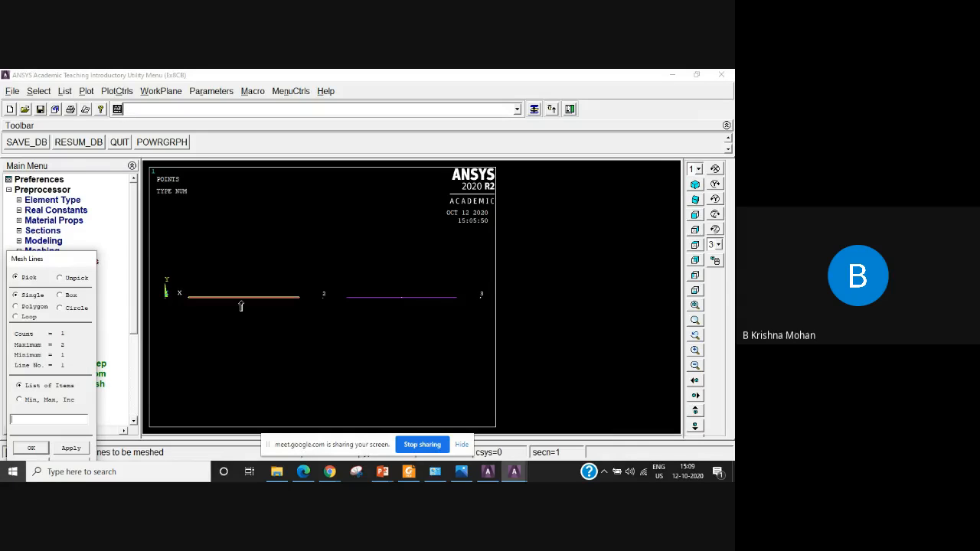
pyautogui.click(412, 303)
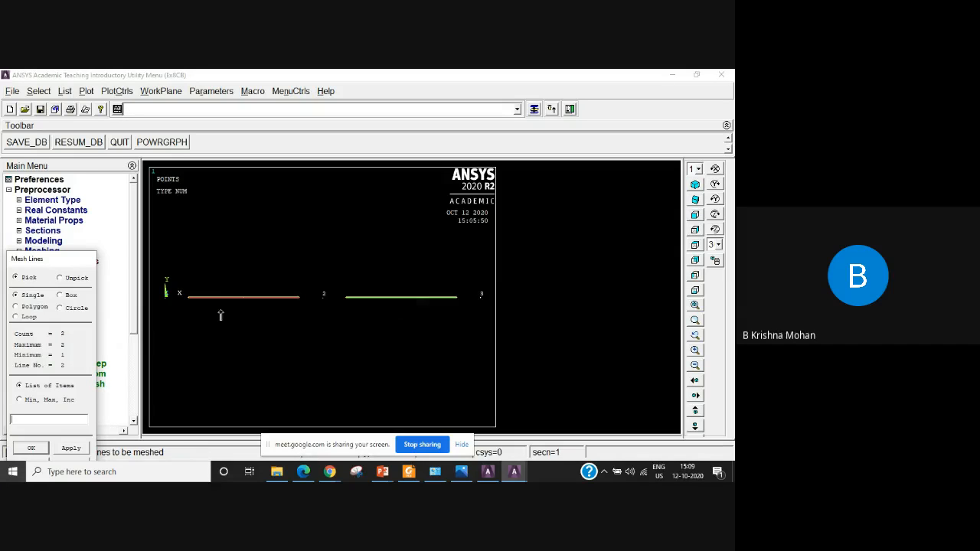
pyautogui.click(30, 448)
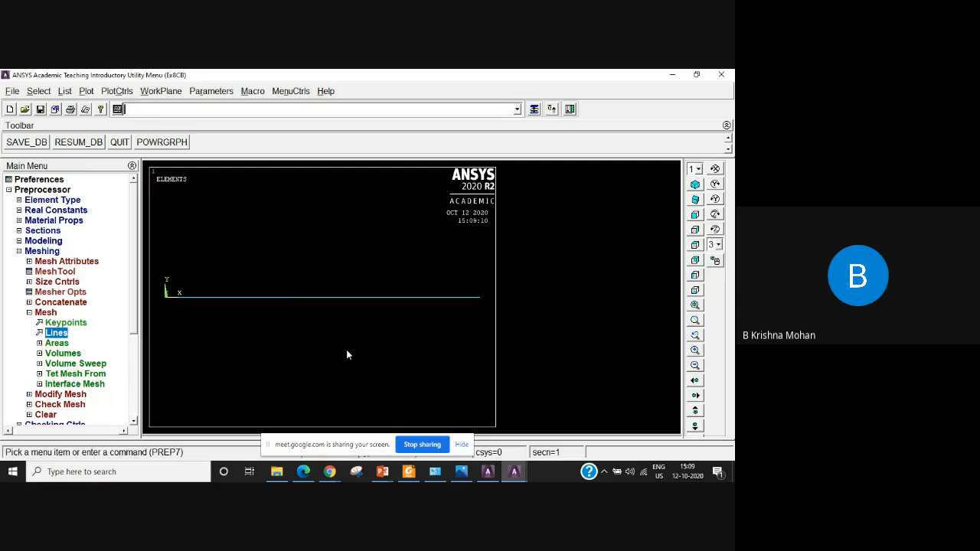
# List all elements with their nodes, attributes and real constants, check the section assignments and node connectivity, and close the listing.
pyautogui.click(64, 91)
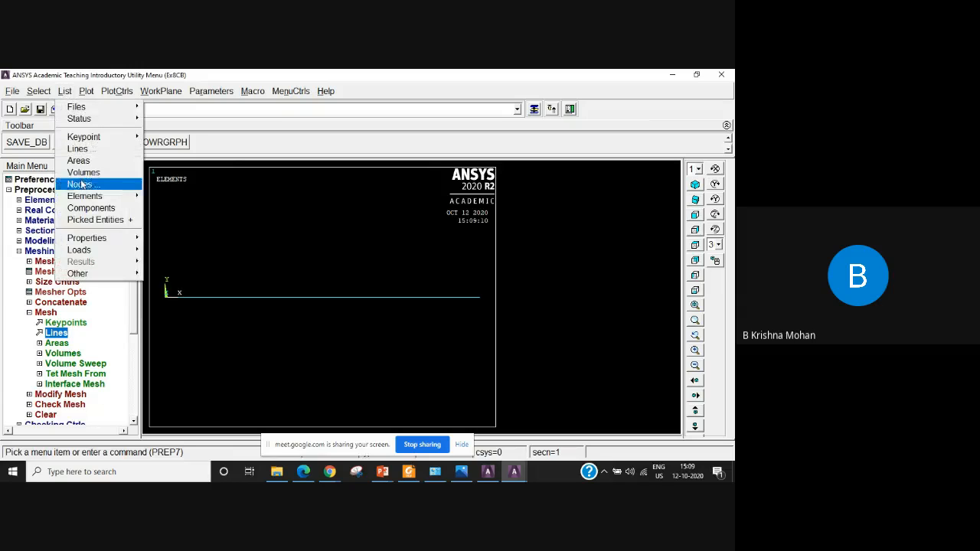
pyautogui.moveTo(90, 198)
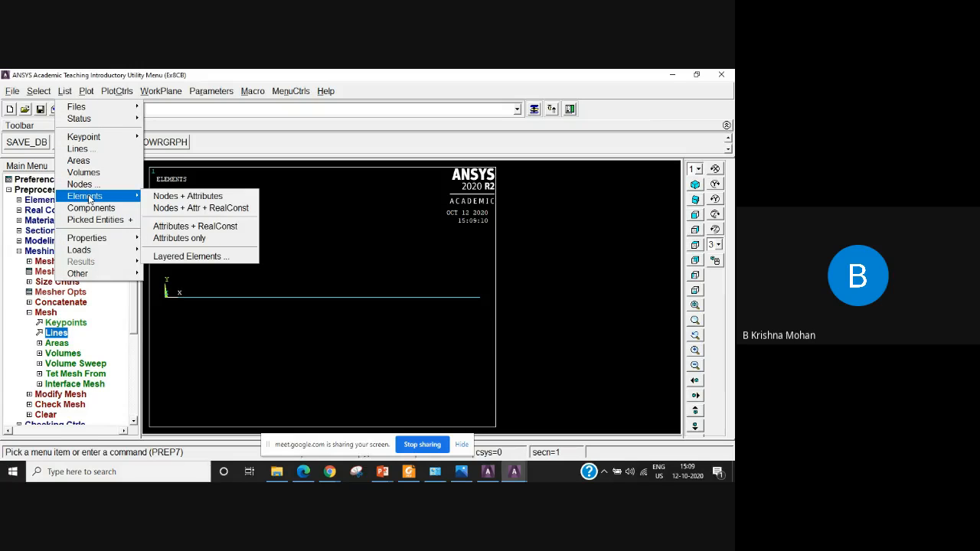
pyautogui.click(189, 208)
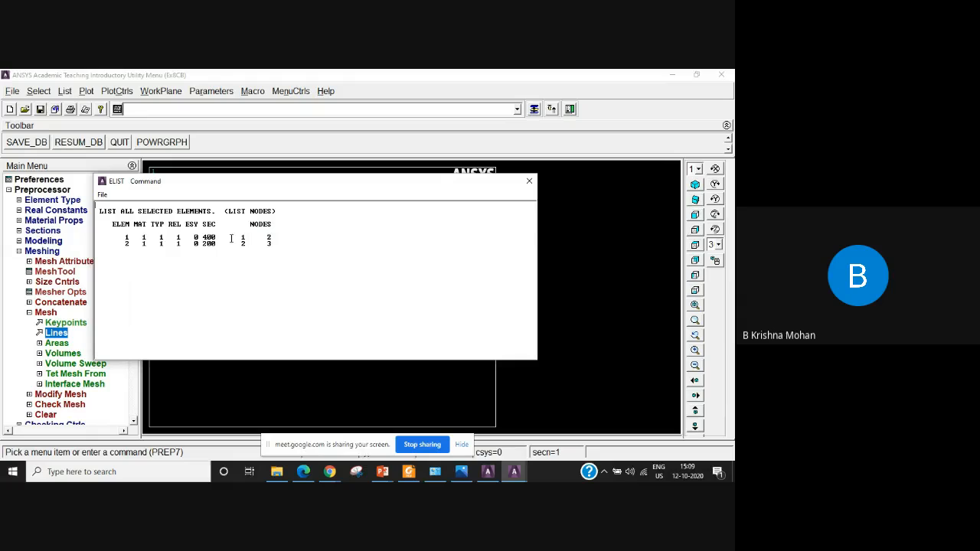
pyautogui.moveTo(220, 237); pyautogui.dragTo(209, 248)
pyautogui.click(145, 263)
pyautogui.moveTo(247, 245); pyautogui.dragTo(202, 244)
pyautogui.click(529, 180)
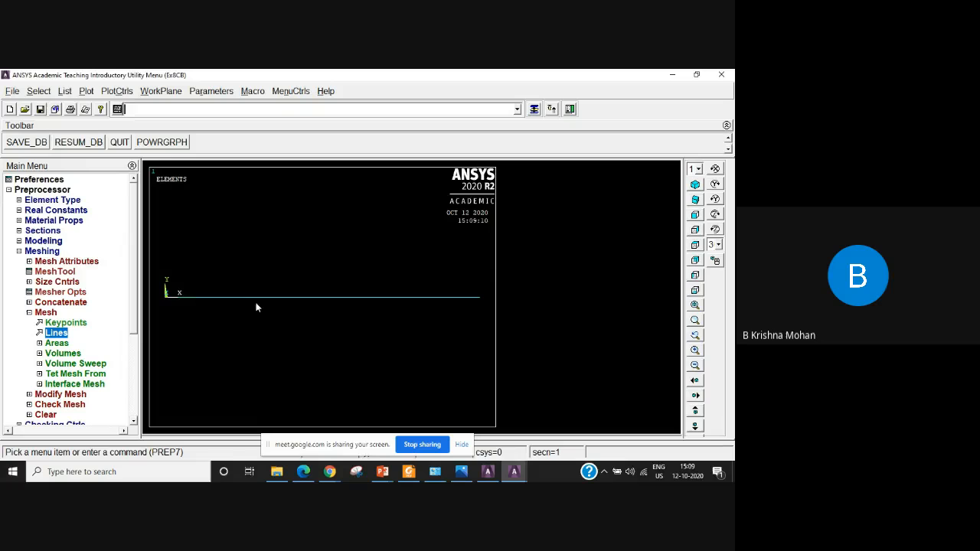
# Define the new analysis type as Static in the preprocessor's load settings.
pyautogui.click(29, 312)
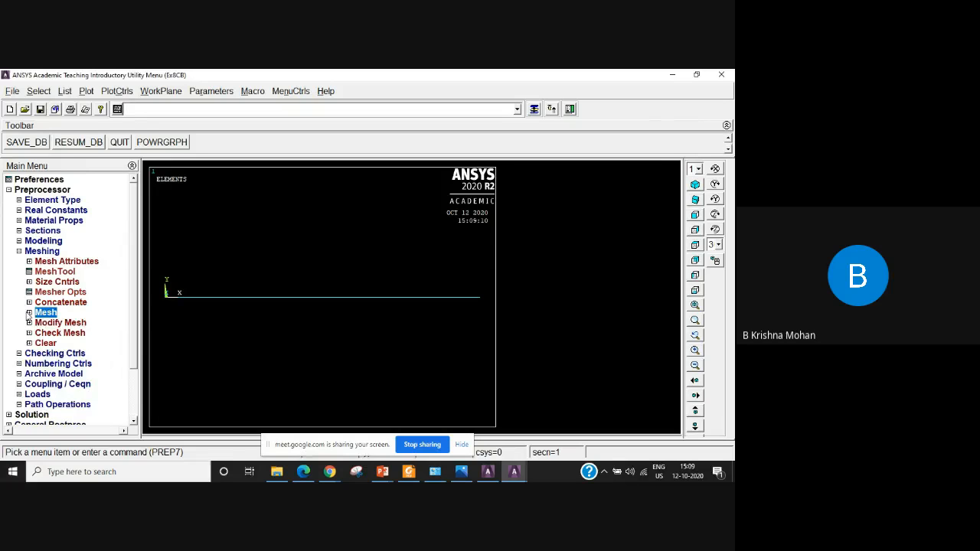
pyautogui.click(19, 251)
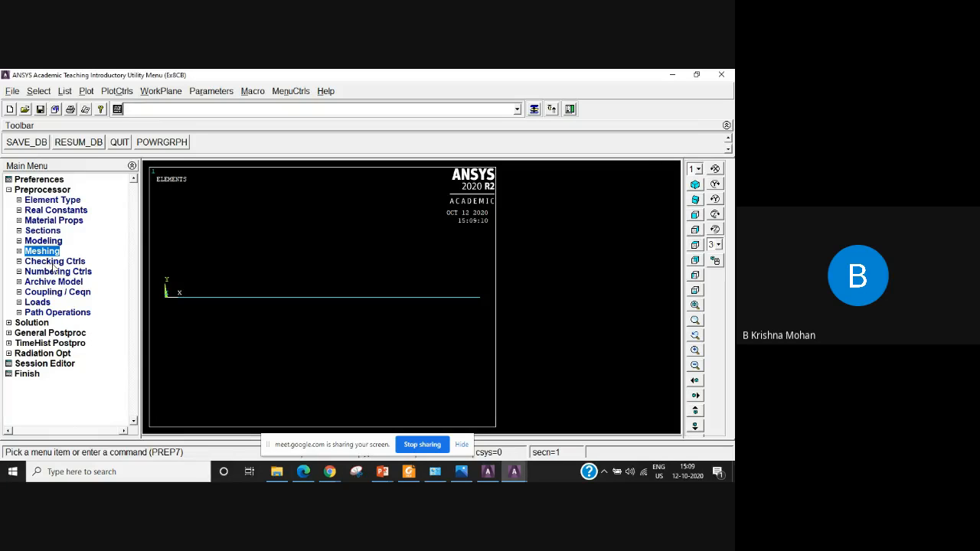
pyautogui.click(36, 302)
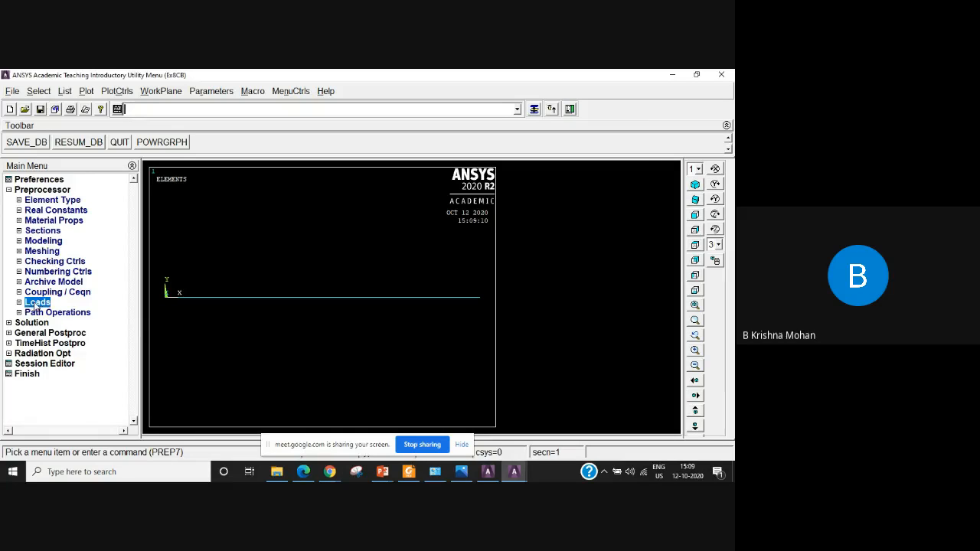
pyautogui.click(64, 312)
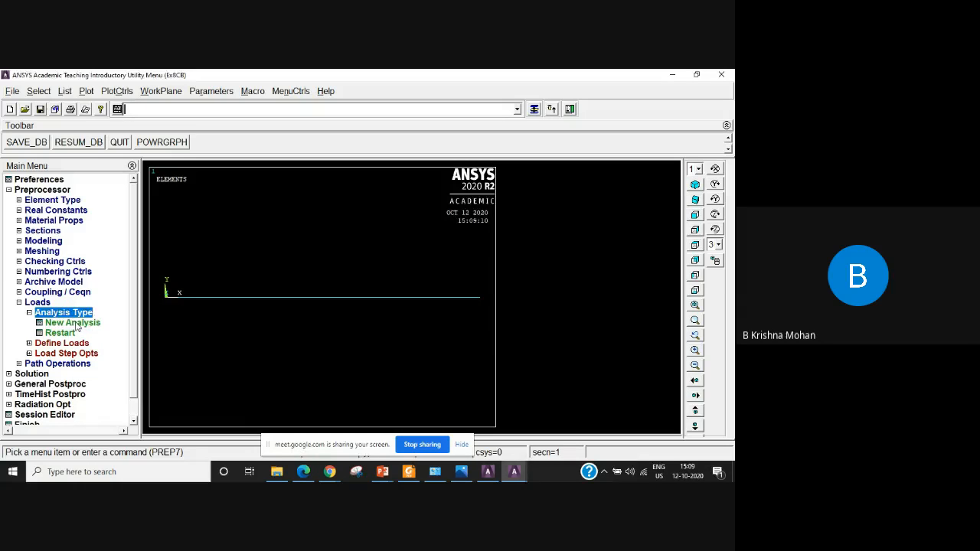
pyautogui.click(77, 325)
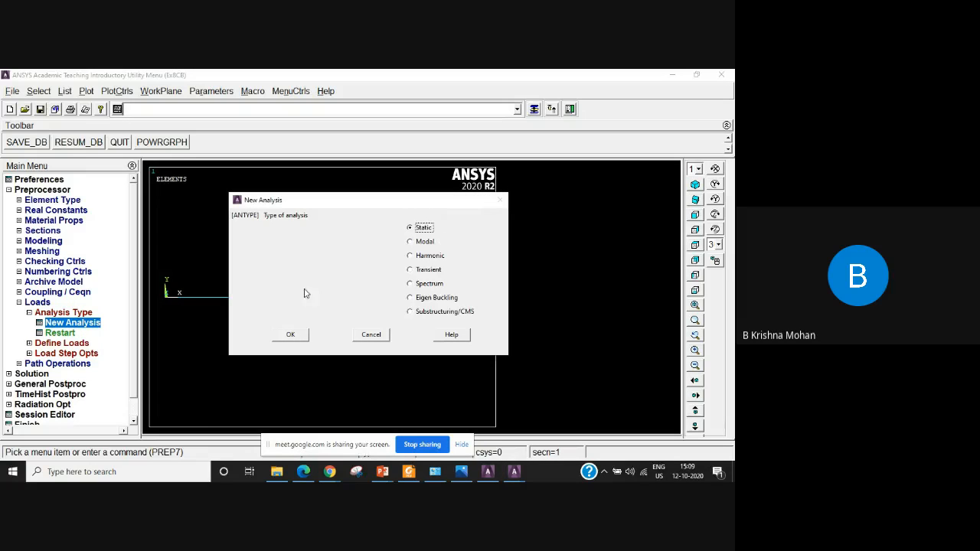
pyautogui.click(291, 334)
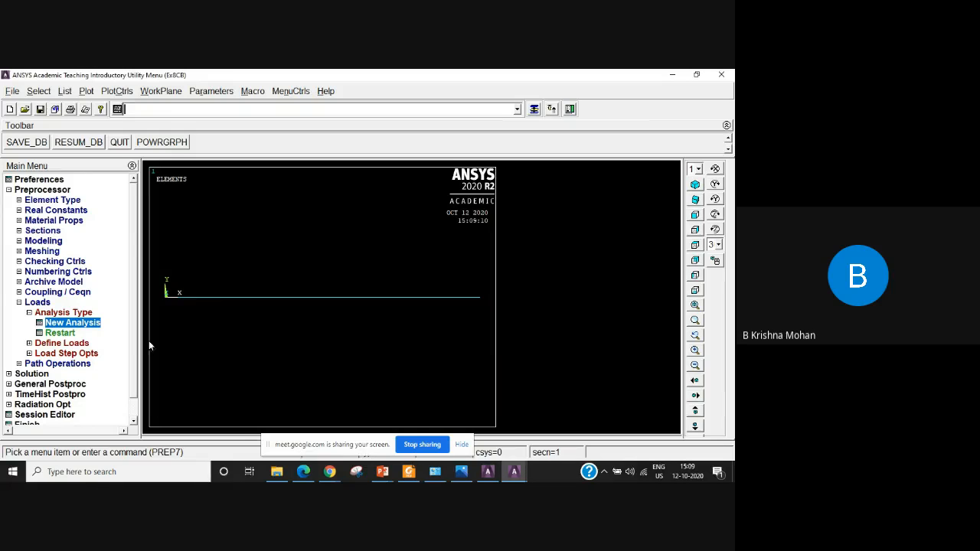
# Apply a structural displacement constraint on All DOF at the two end keypoints, 1 and 3, of the bar.
pyautogui.click(69, 344)
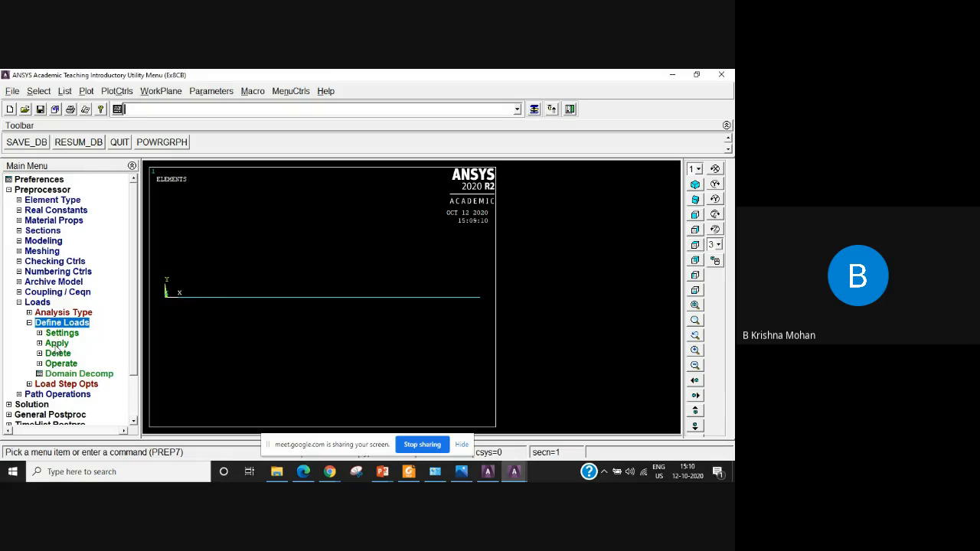
pyautogui.click(58, 344)
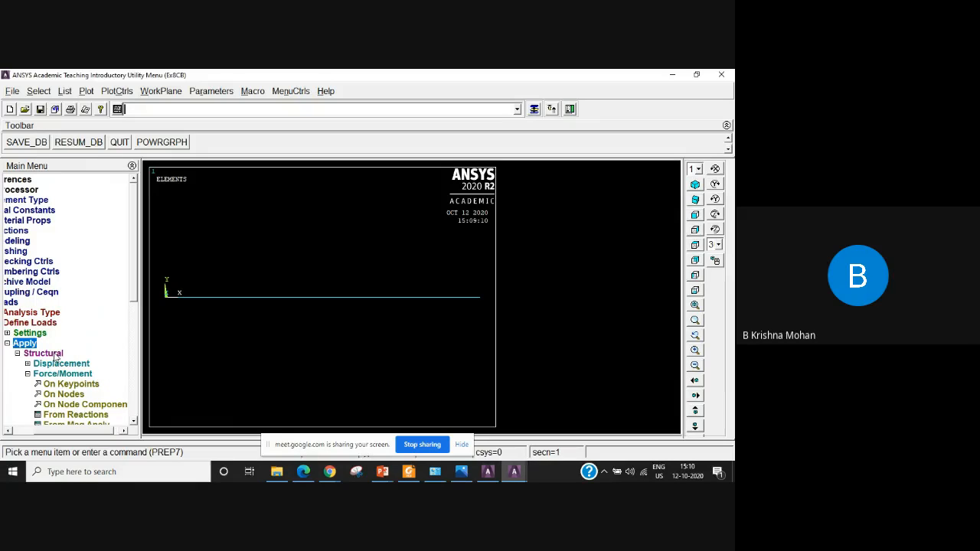
pyautogui.click(49, 353)
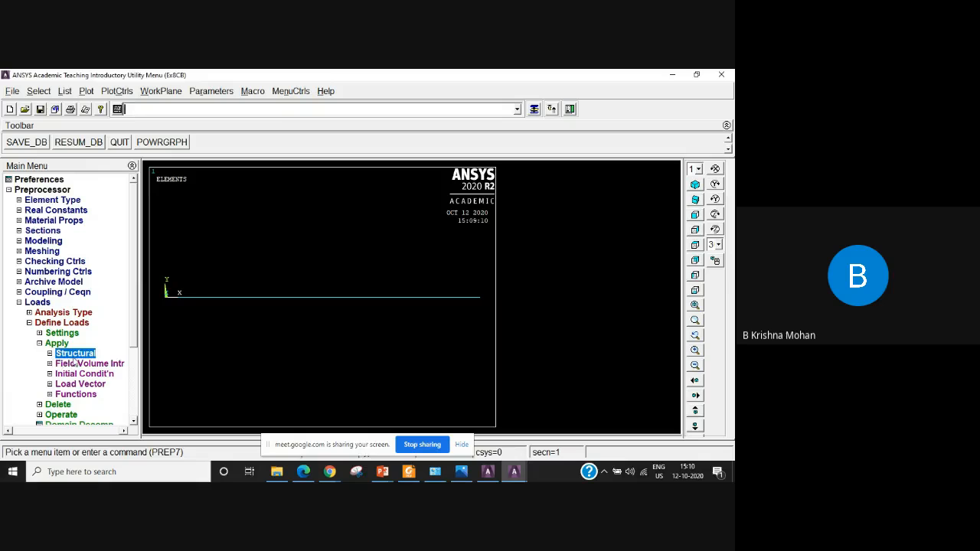
pyautogui.click(50, 355)
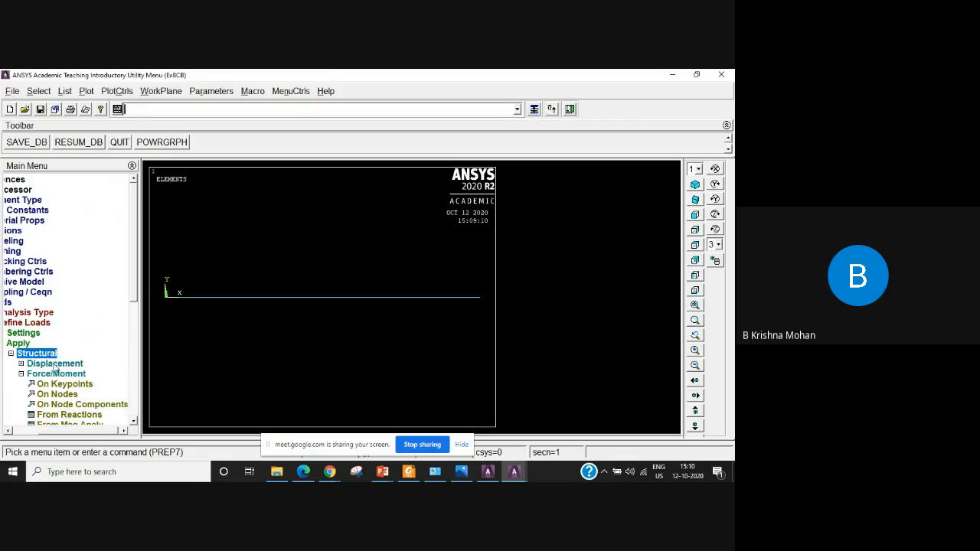
pyautogui.click(66, 371)
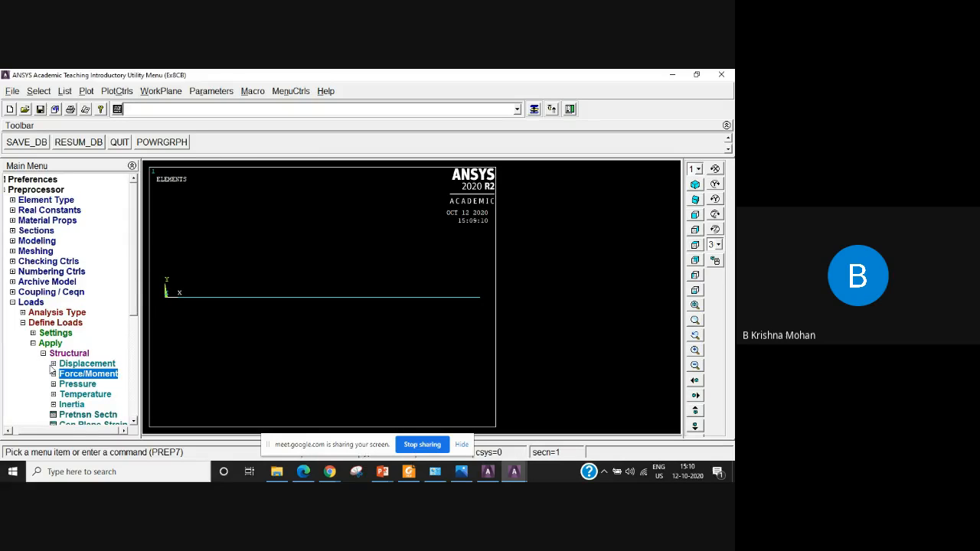
pyautogui.click(54, 364)
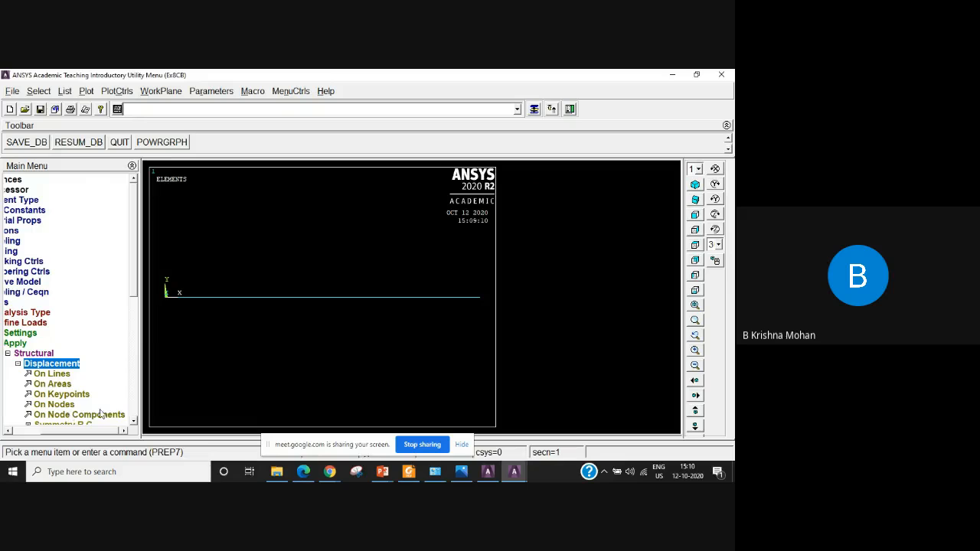
pyautogui.click(72, 395)
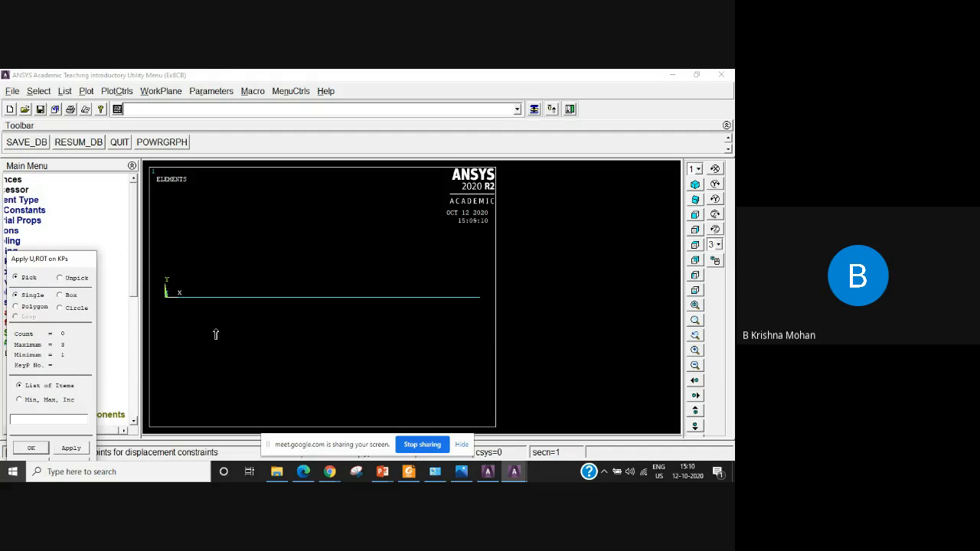
pyautogui.click(479, 297)
pyautogui.click(31, 448)
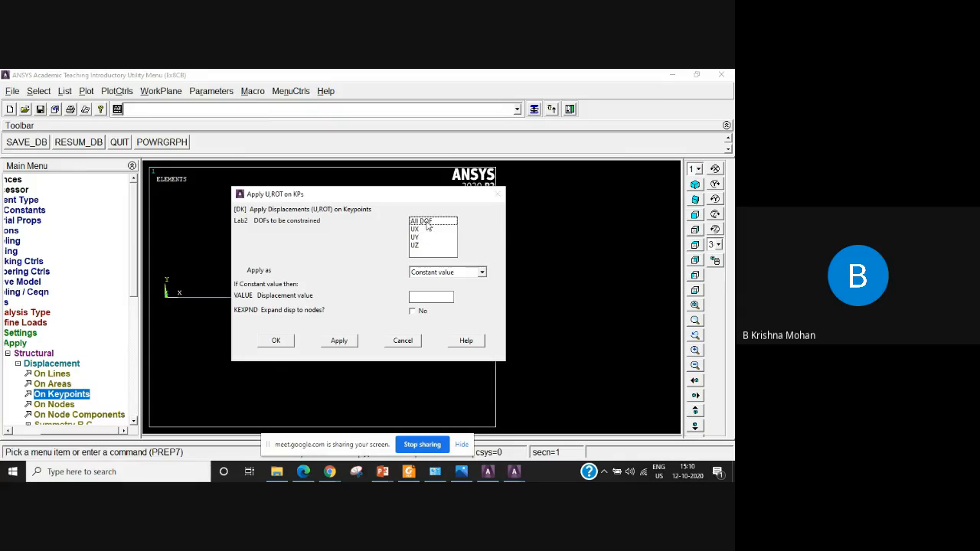
pyautogui.click(429, 222)
pyautogui.click(276, 341)
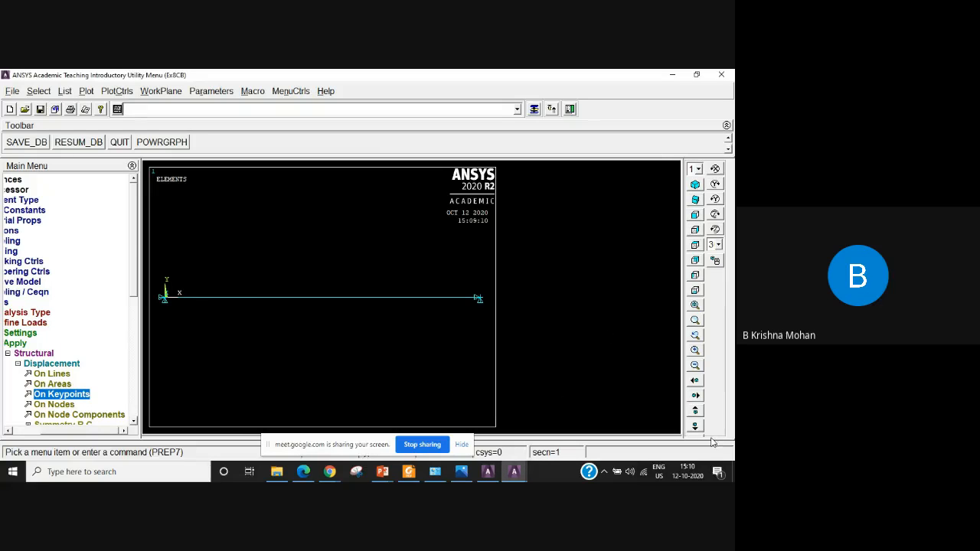
# Apply a constant negative FX force at the middle keypoint 2 of the bar.
pyautogui.moveTo(76, 435); pyautogui.dragTo(43, 437)
pyautogui.click(43, 343)
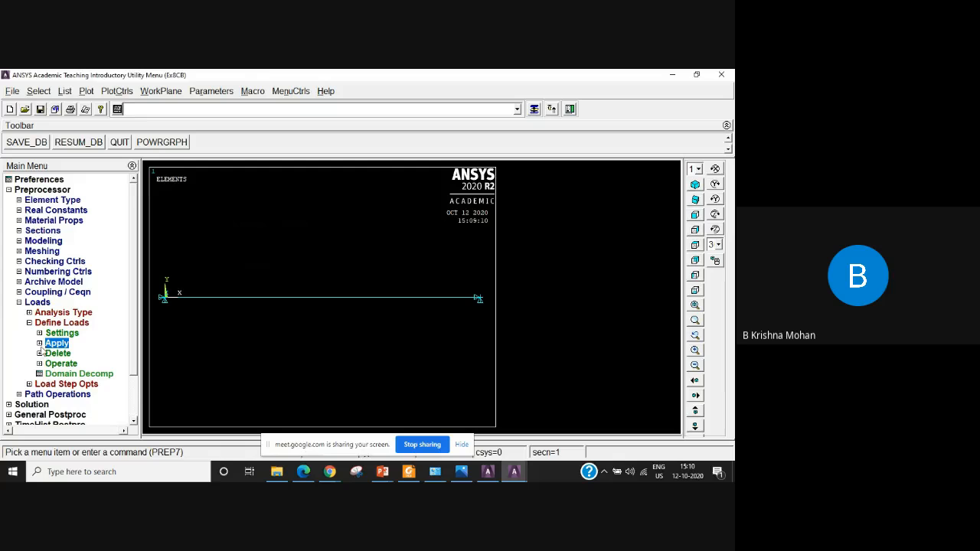
pyautogui.click(40, 343)
pyautogui.click(32, 368)
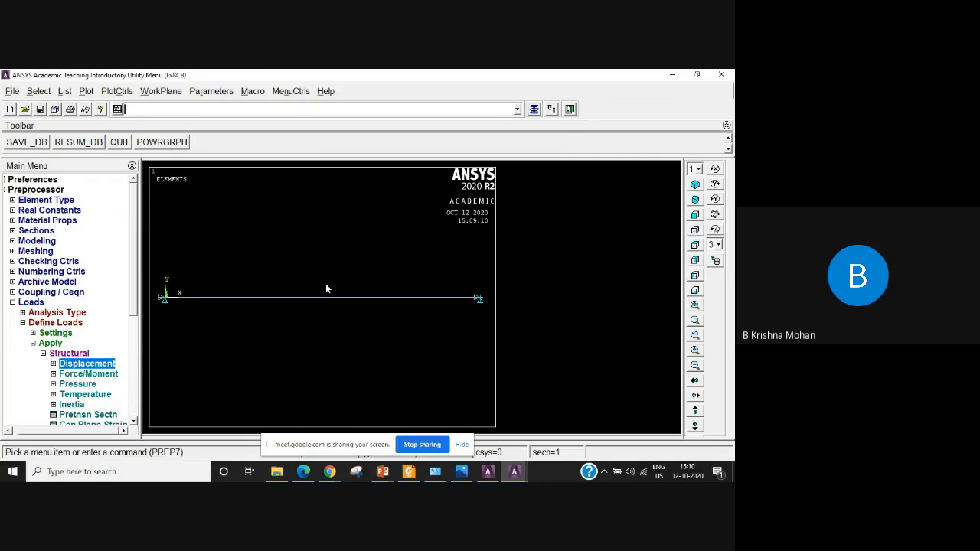
pyautogui.click(71, 374)
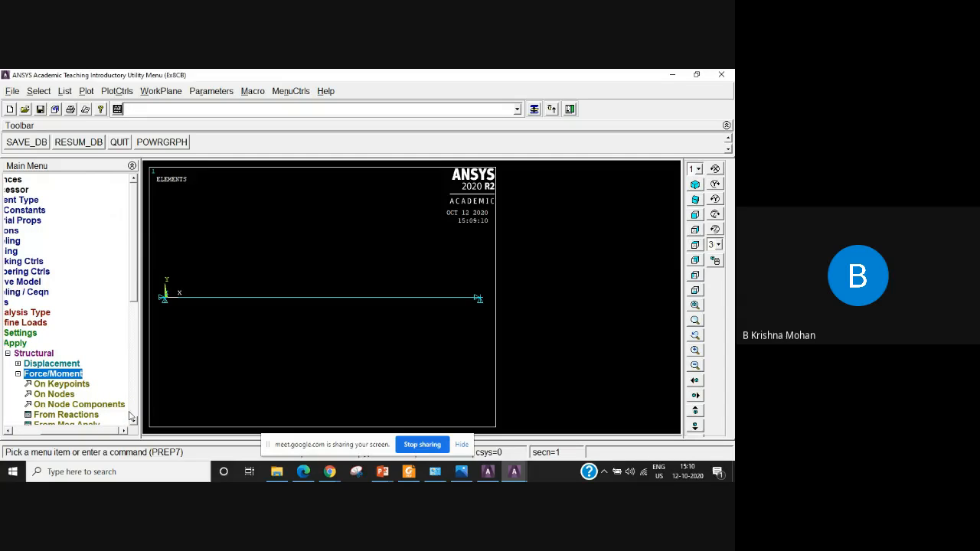
pyautogui.click(80, 388)
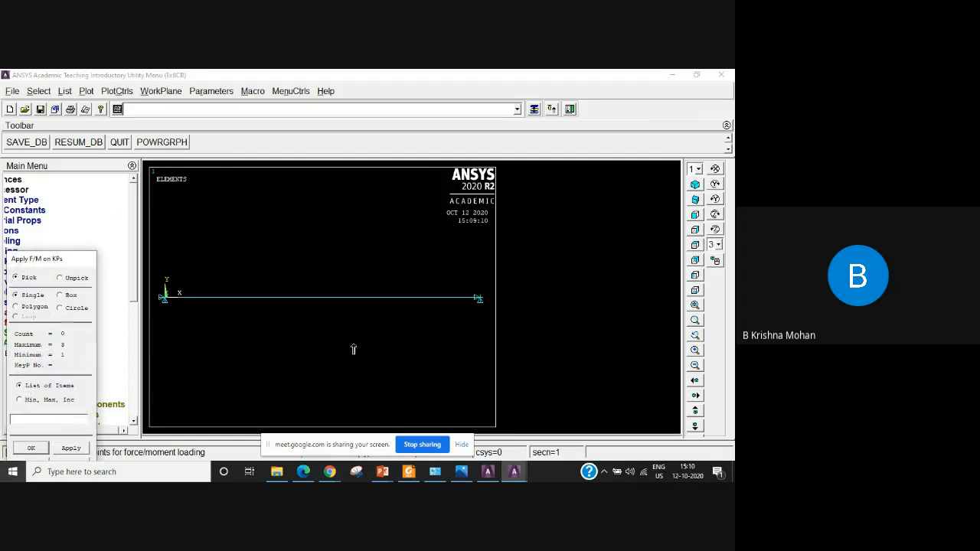
pyautogui.click(322, 300)
pyautogui.click(31, 449)
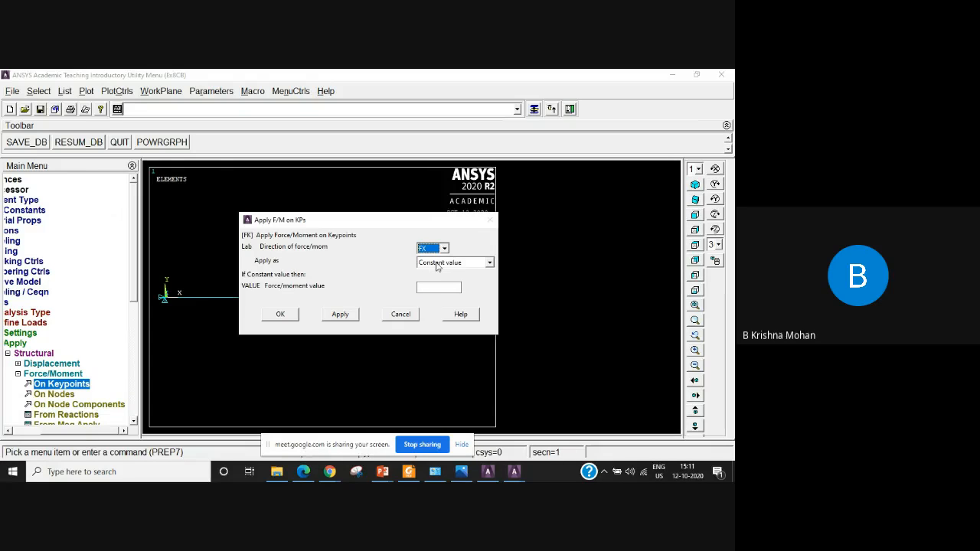
pyautogui.click(436, 287)
pyautogui.write('-1000')
pyautogui.click(290, 315)
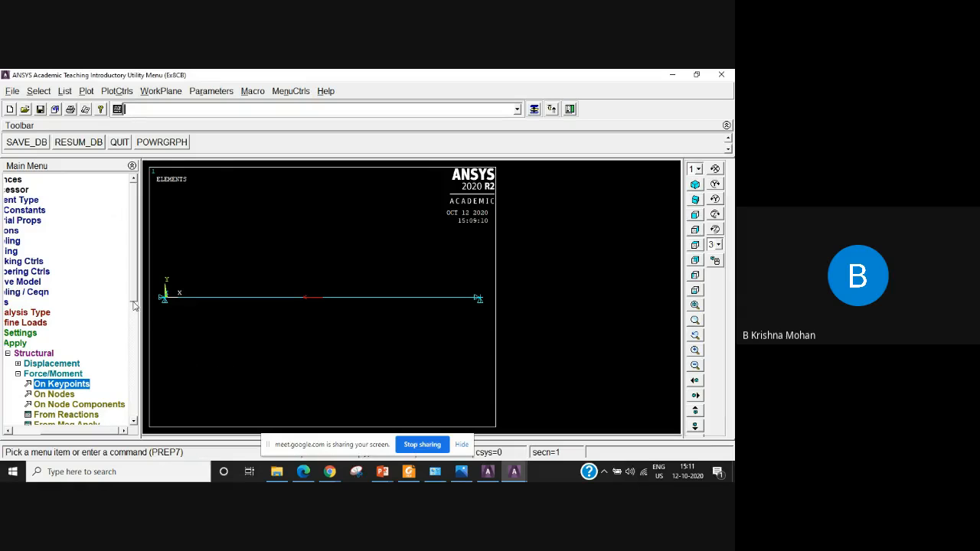
# Delete all forces and moments at the middle keypoint 2 of the bar and replot the elements.
pyautogui.scroll(-3, 132, 336)
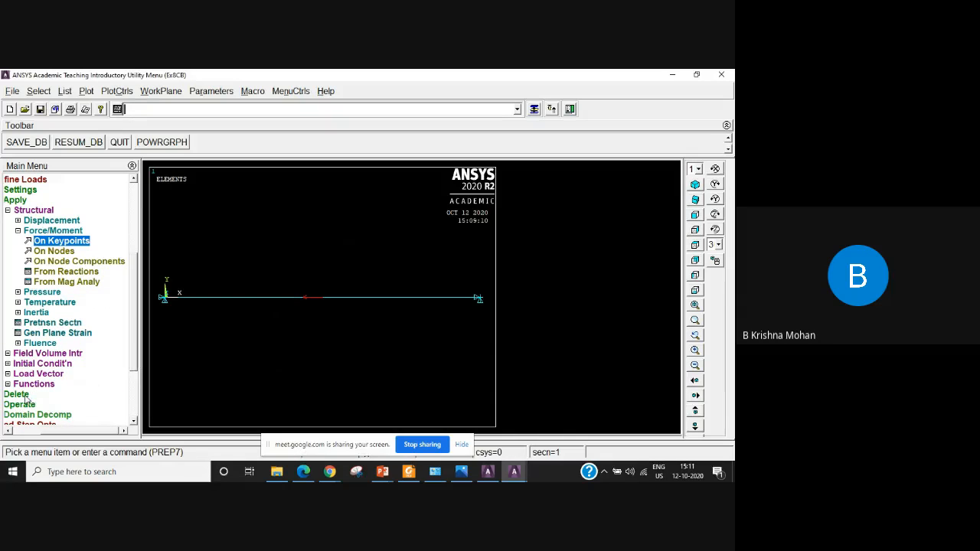
pyautogui.moveTo(71, 432); pyautogui.dragTo(44, 433)
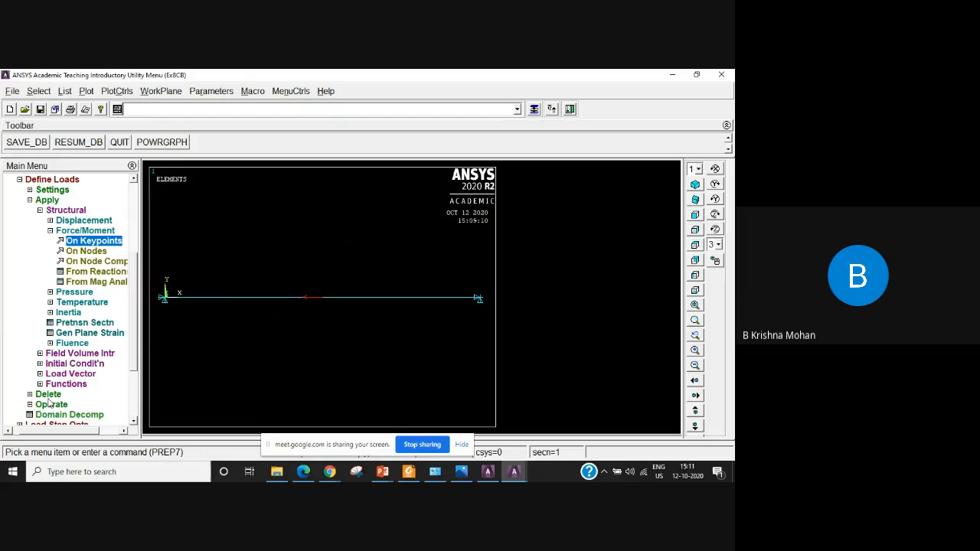
pyautogui.click(53, 232)
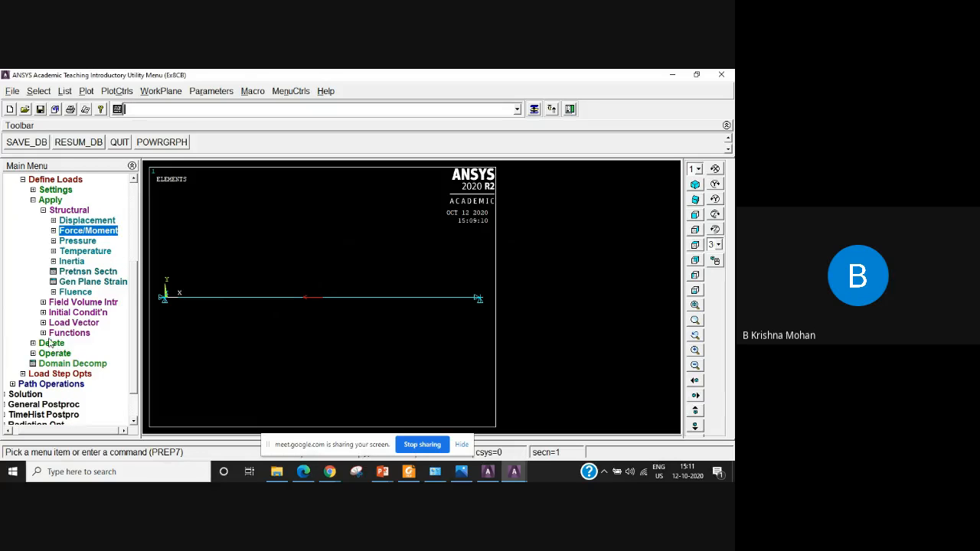
pyautogui.click(51, 343)
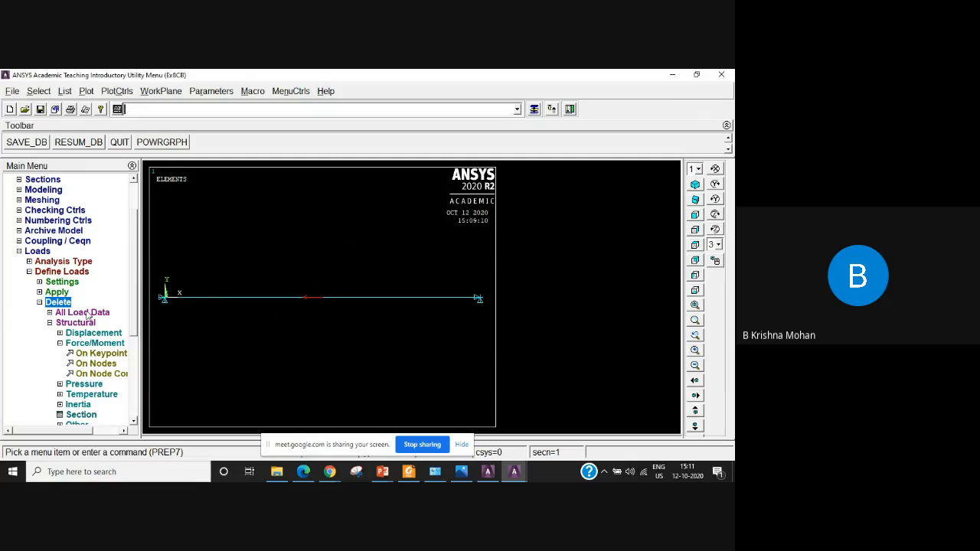
pyautogui.click(107, 354)
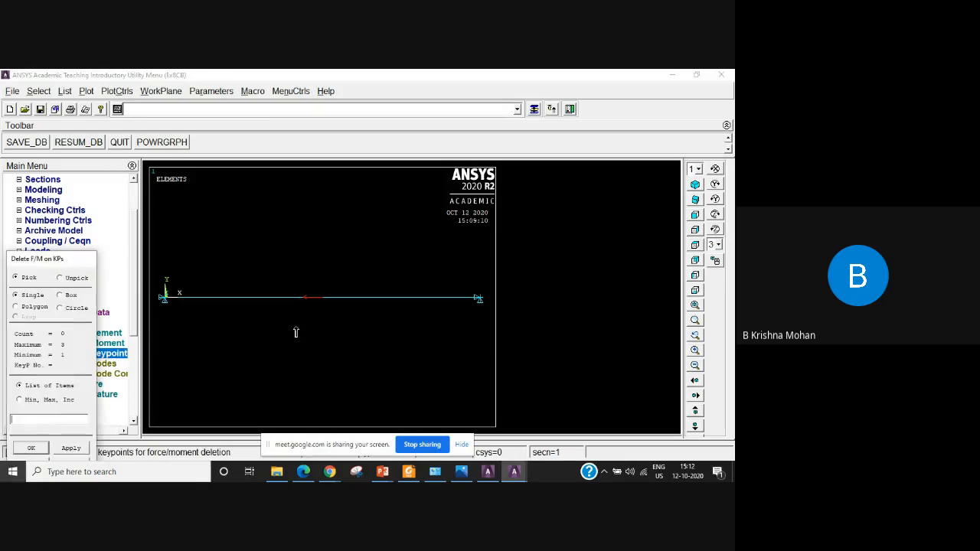
pyautogui.click(32, 448)
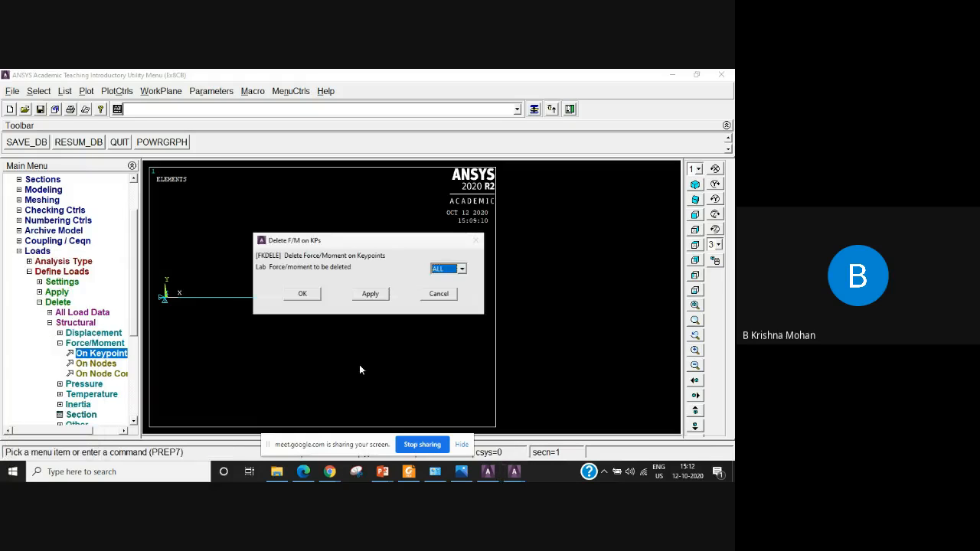
pyautogui.click(306, 295)
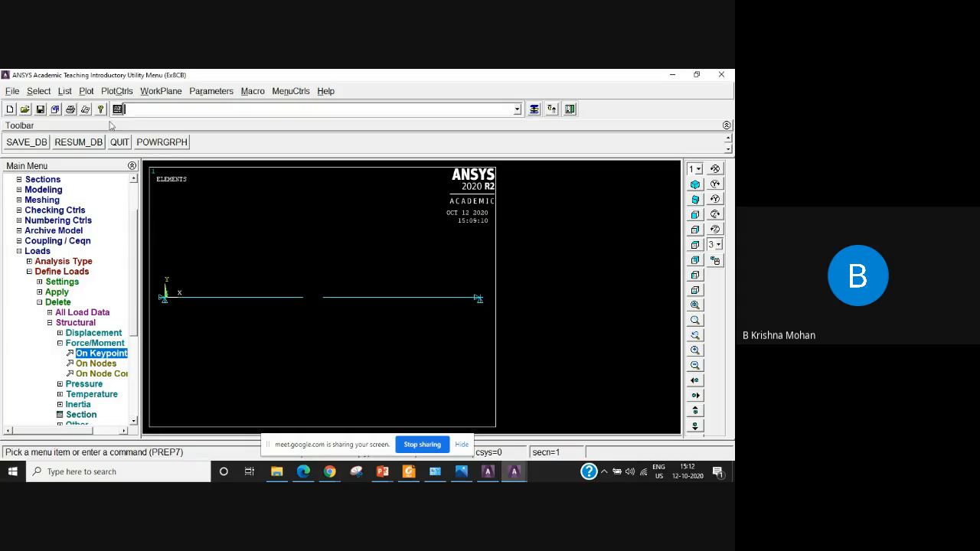
pyautogui.click(86, 92)
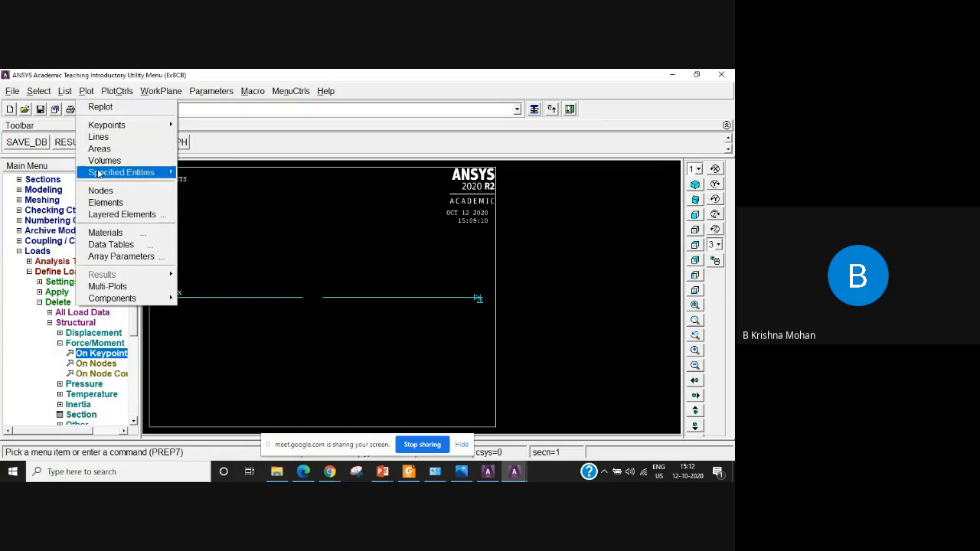
pyautogui.click(105, 202)
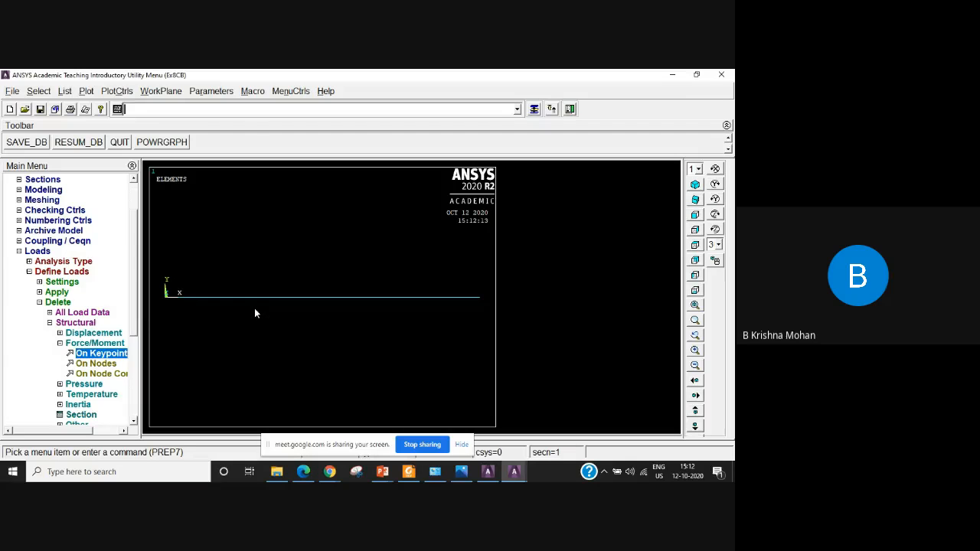
# Apply a constant FX force of 1000 at the middle keypoint 2 of the bar.
pyautogui.click(51, 322)
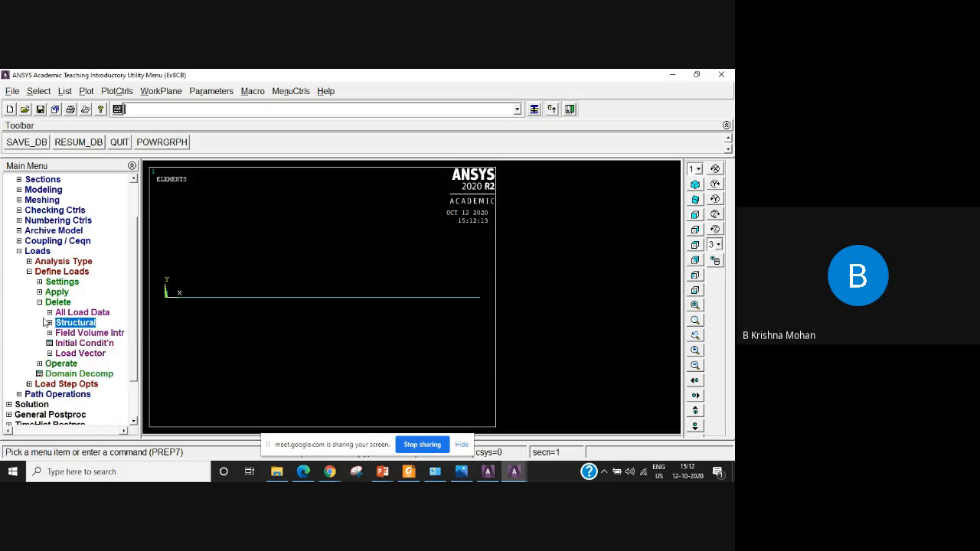
pyautogui.click(40, 303)
pyautogui.click(40, 291)
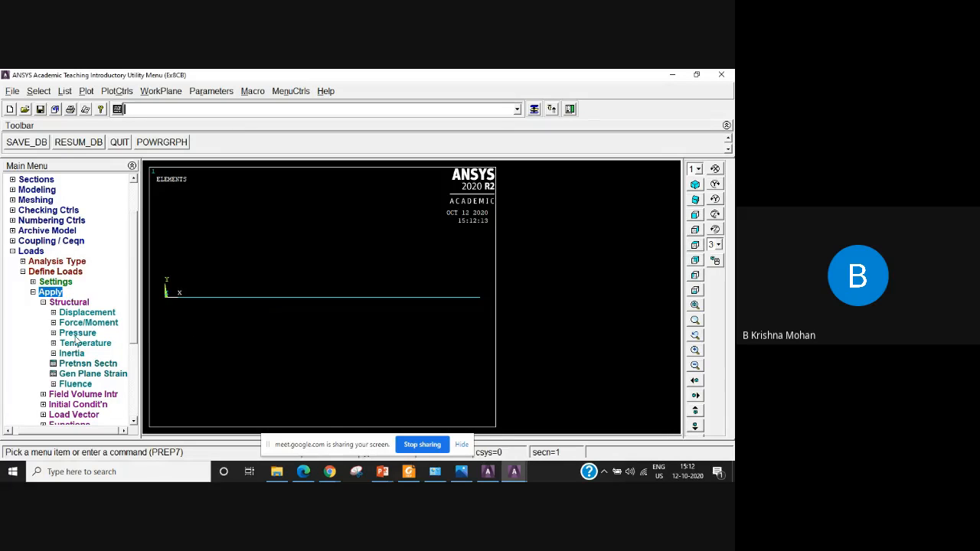
pyautogui.click(87, 323)
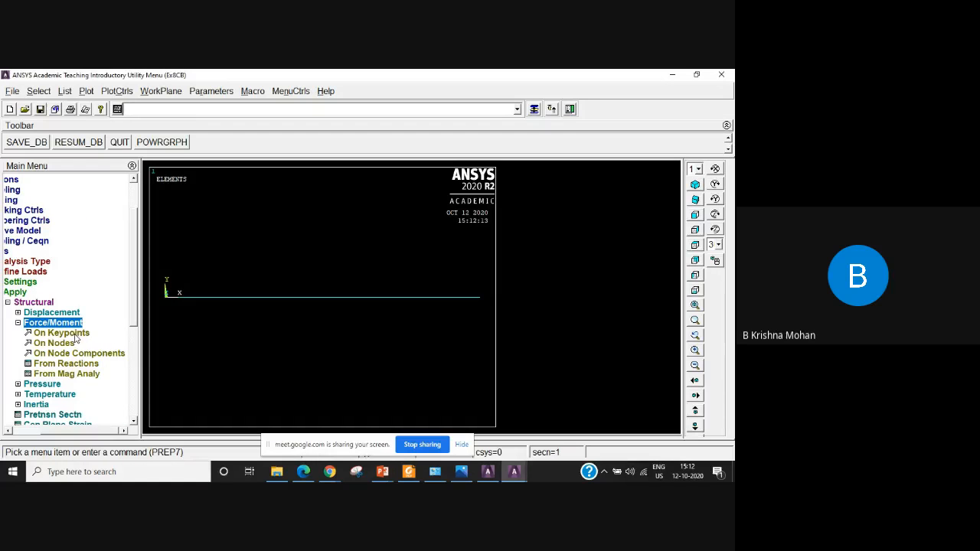
pyautogui.click(76, 334)
pyautogui.click(315, 301)
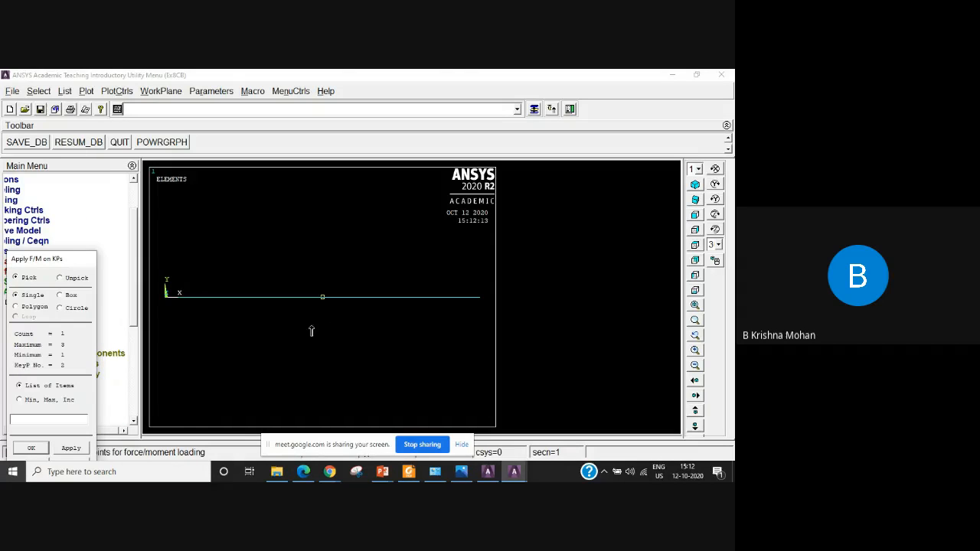
pyautogui.click(31, 448)
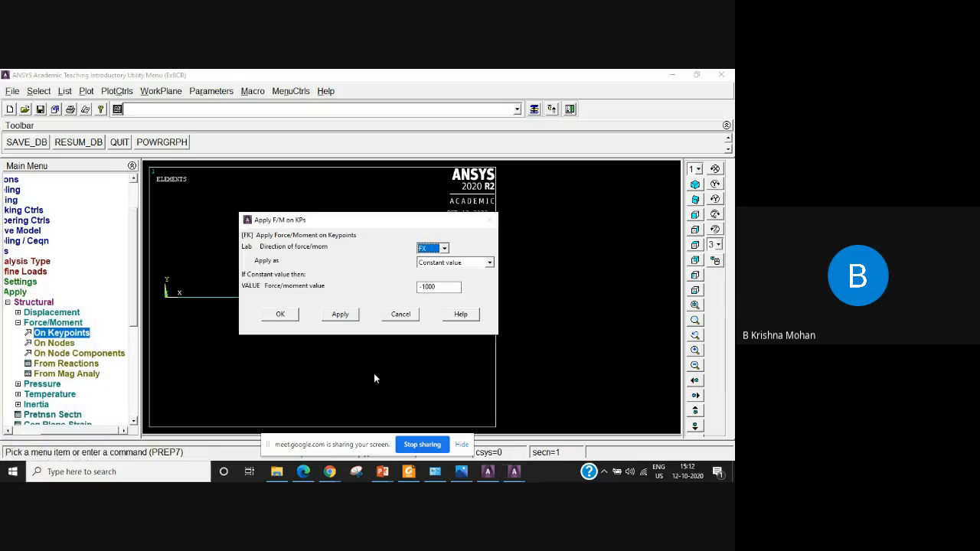
pyautogui.click(421, 286)
pyautogui.press('Delete')
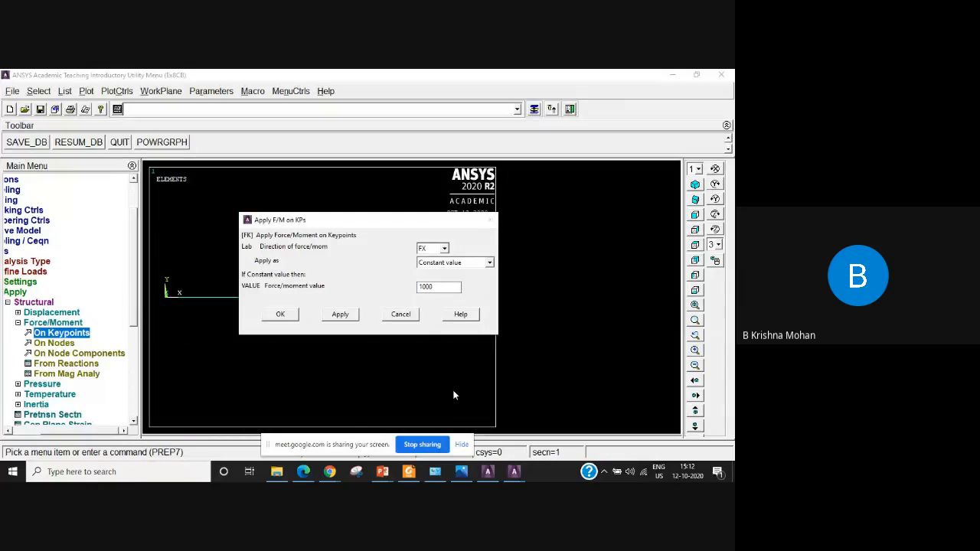
pyautogui.click(282, 315)
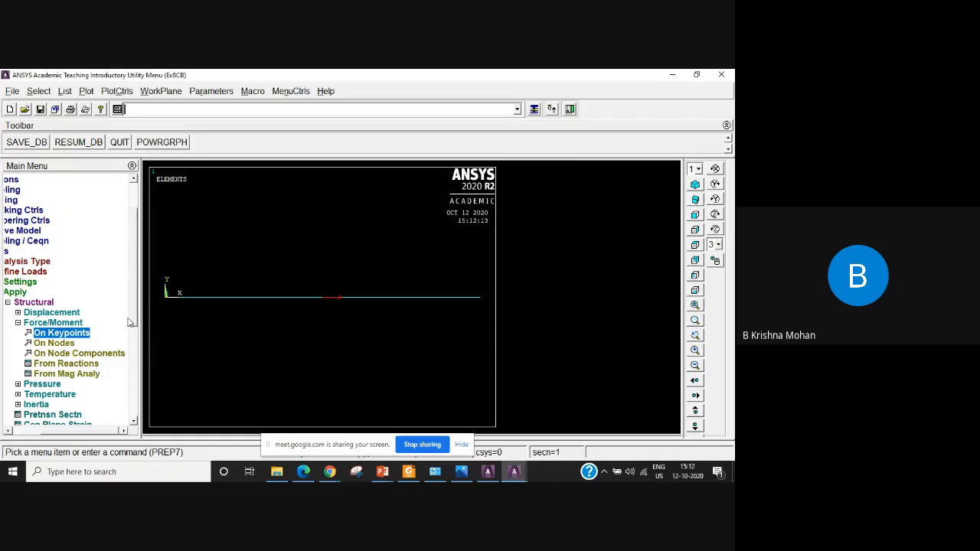
# Solve the current load step after reviewing the solution options summary, and close the status listing and completion note.
pyautogui.scroll(-2, 138, 348)
pyautogui.moveTo(104, 430); pyautogui.dragTo(79, 431)
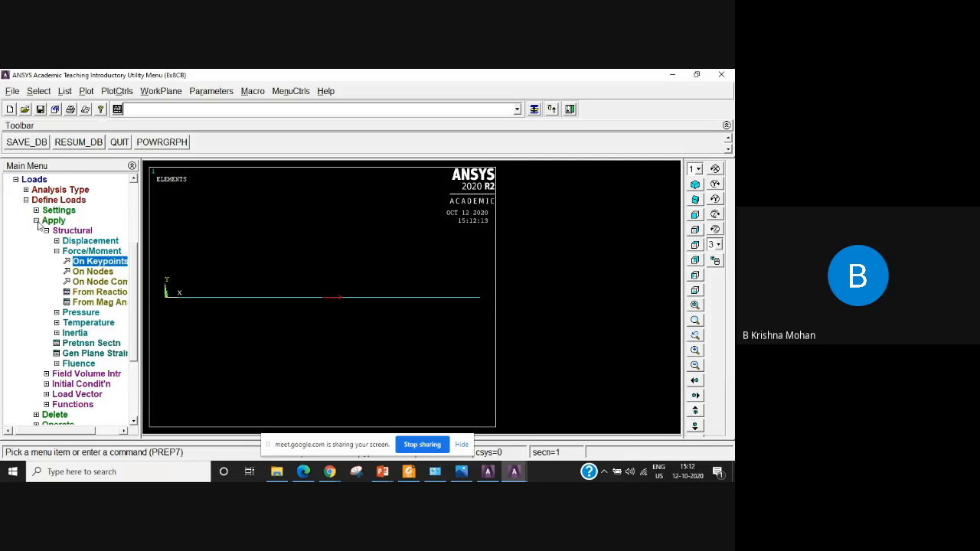
pyautogui.click(36, 221)
pyautogui.click(20, 252)
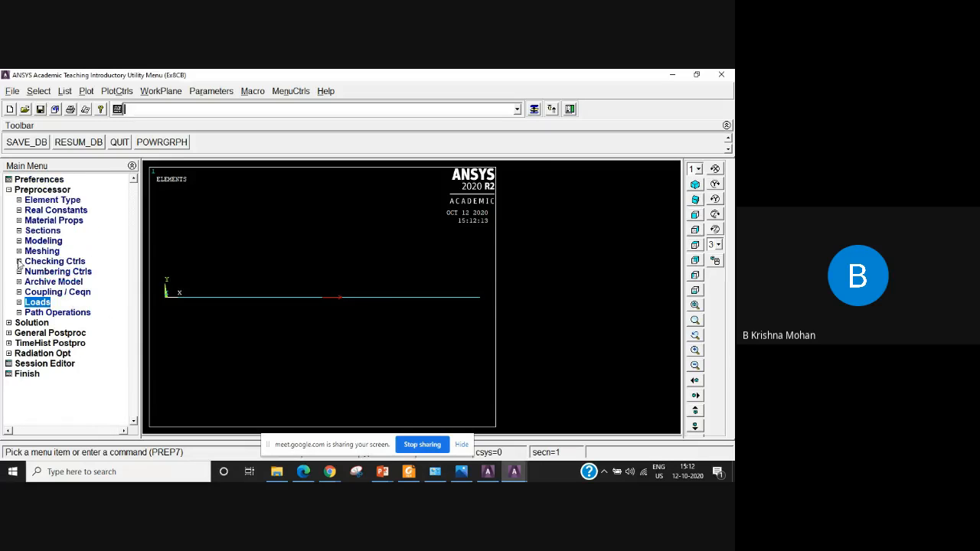
pyautogui.click(32, 323)
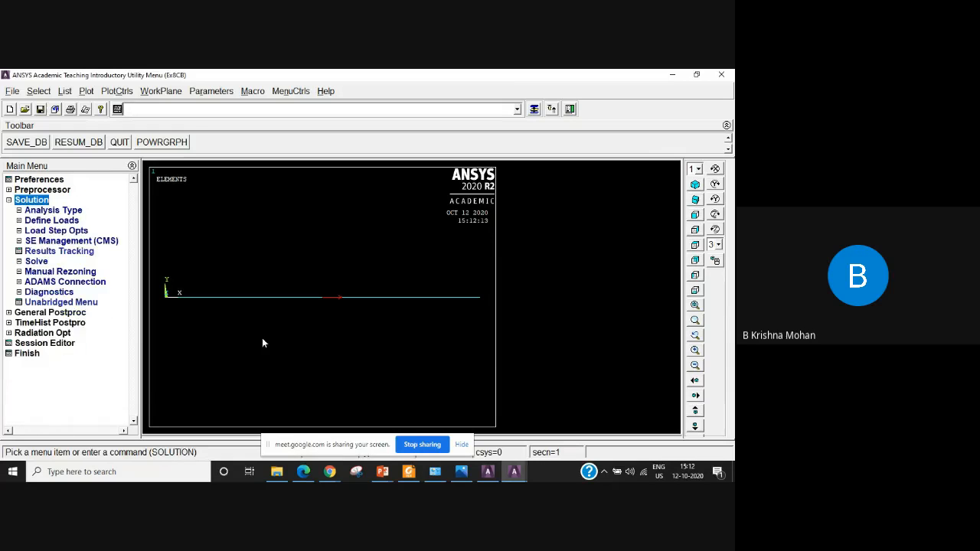
pyautogui.click(38, 262)
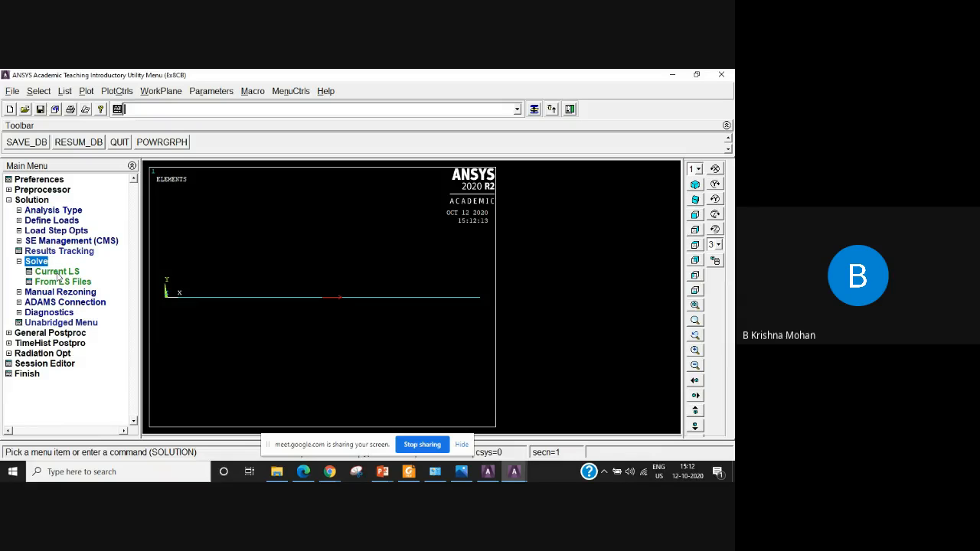
pyautogui.click(58, 273)
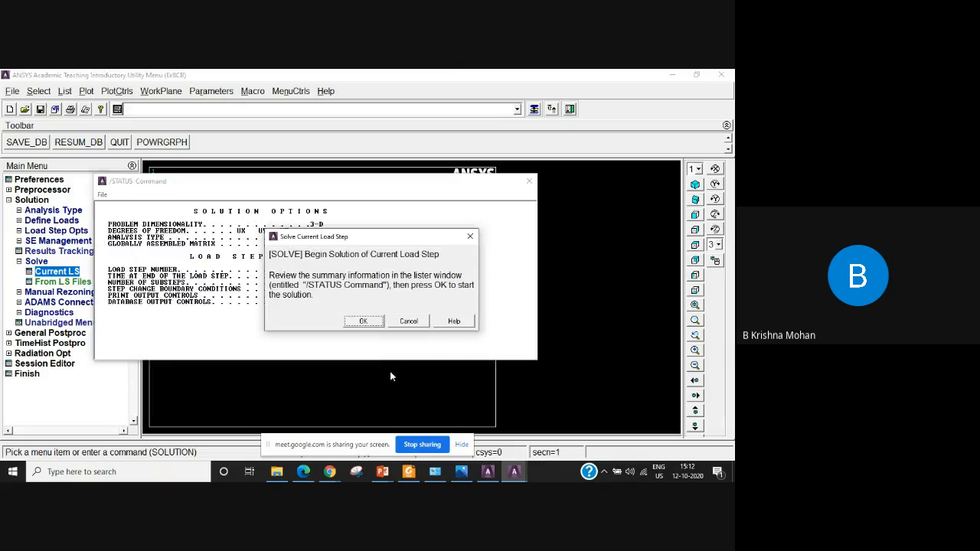
pyautogui.moveTo(388, 238); pyautogui.dragTo(477, 336)
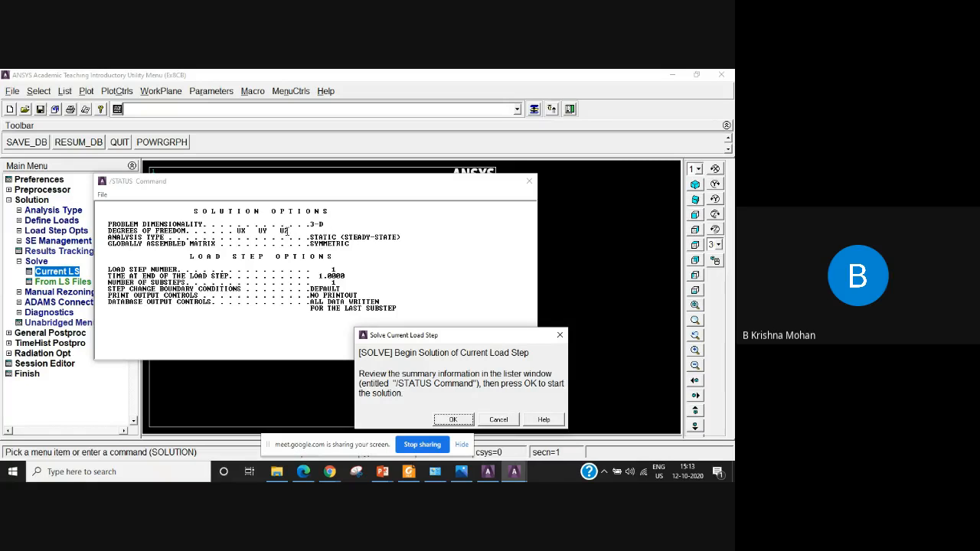
pyautogui.moveTo(464, 337); pyautogui.dragTo(461, 207)
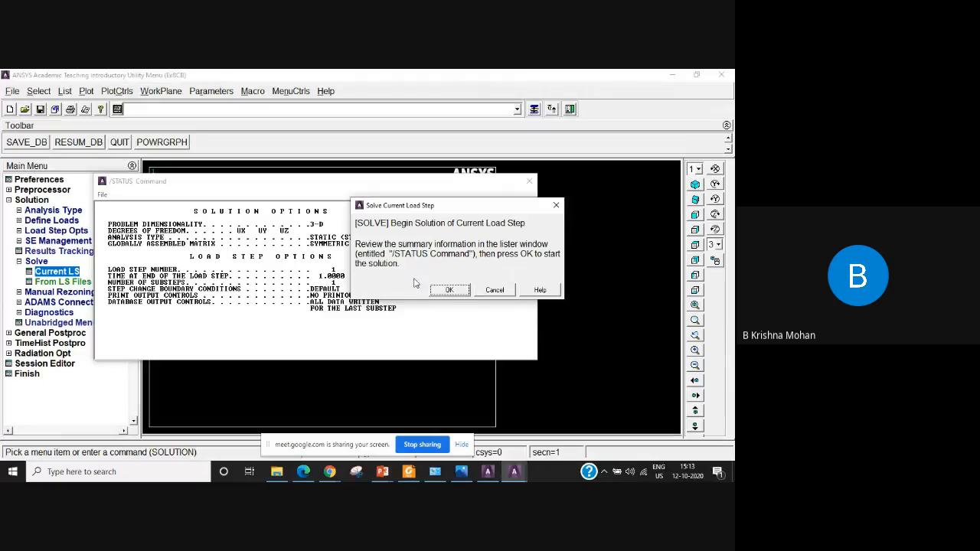
pyautogui.click(448, 289)
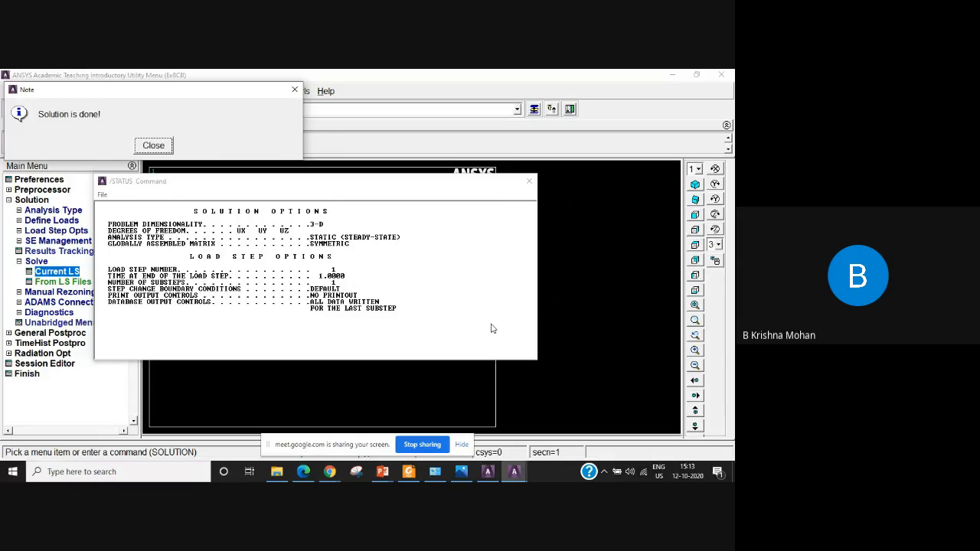
pyautogui.click(529, 180)
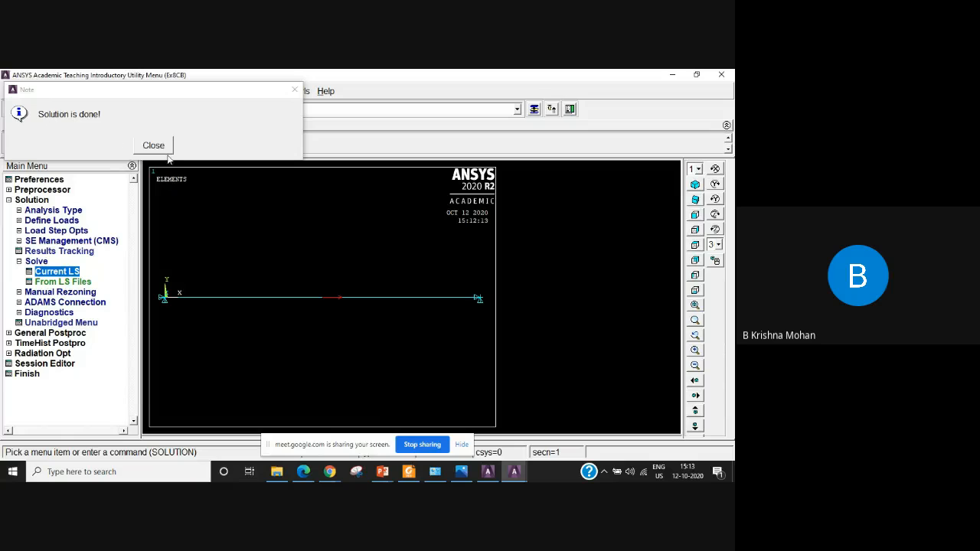
pyautogui.click(153, 146)
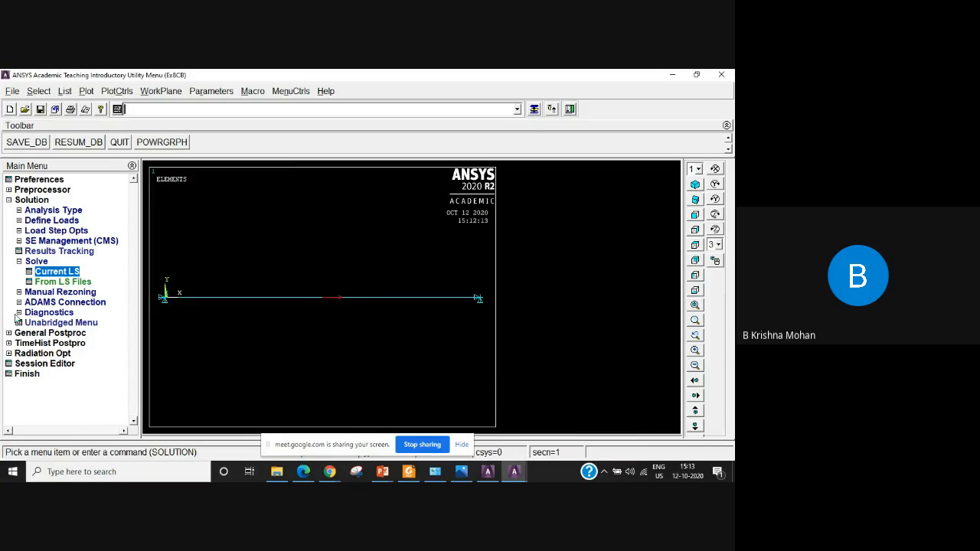
# Plot the nodal solution contour of the displacement vector sum with deformed shape only in the general postprocessor.
pyautogui.click(19, 262)
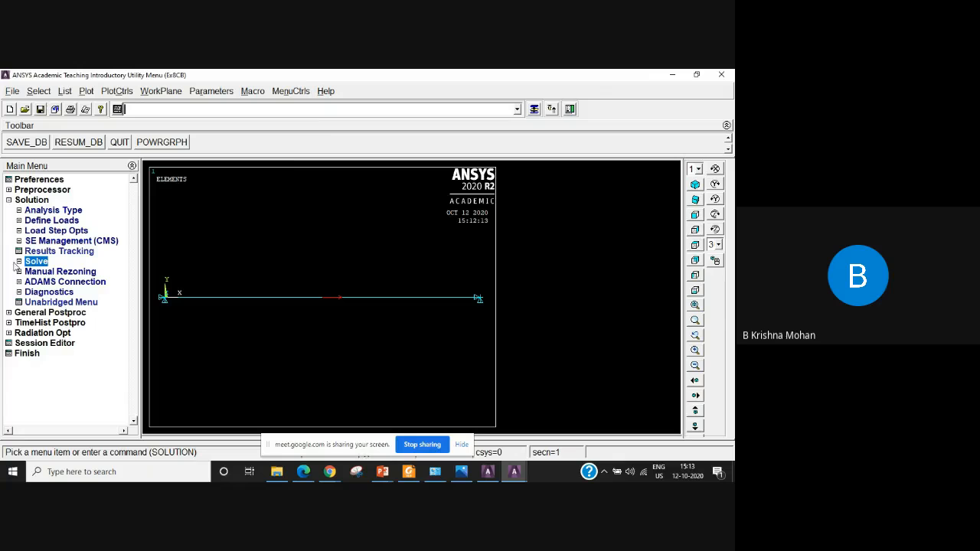
pyautogui.click(33, 312)
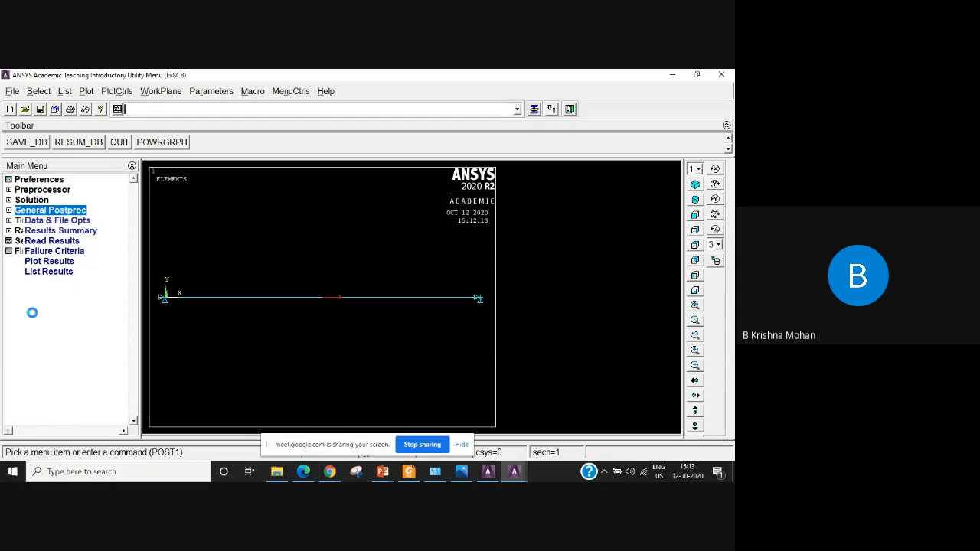
pyautogui.click(21, 272)
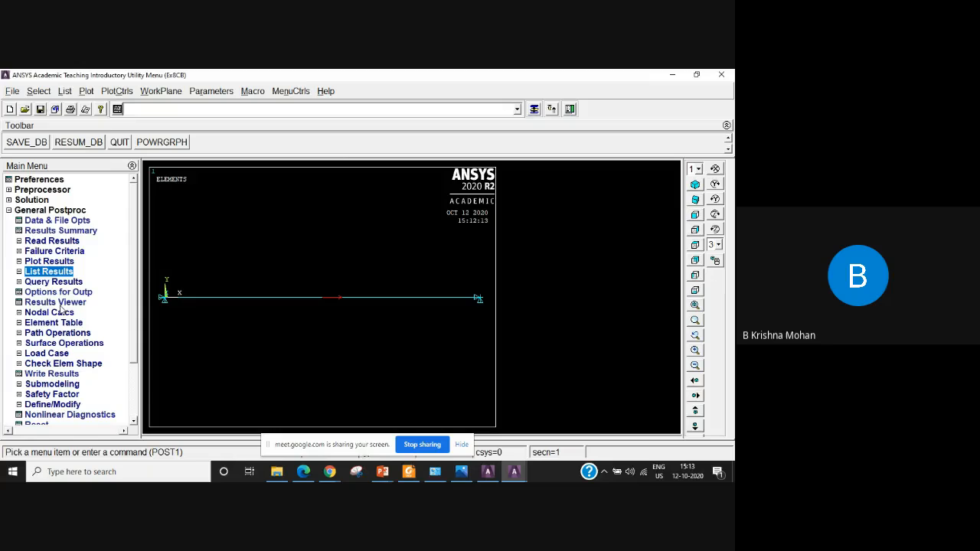
pyautogui.click(49, 262)
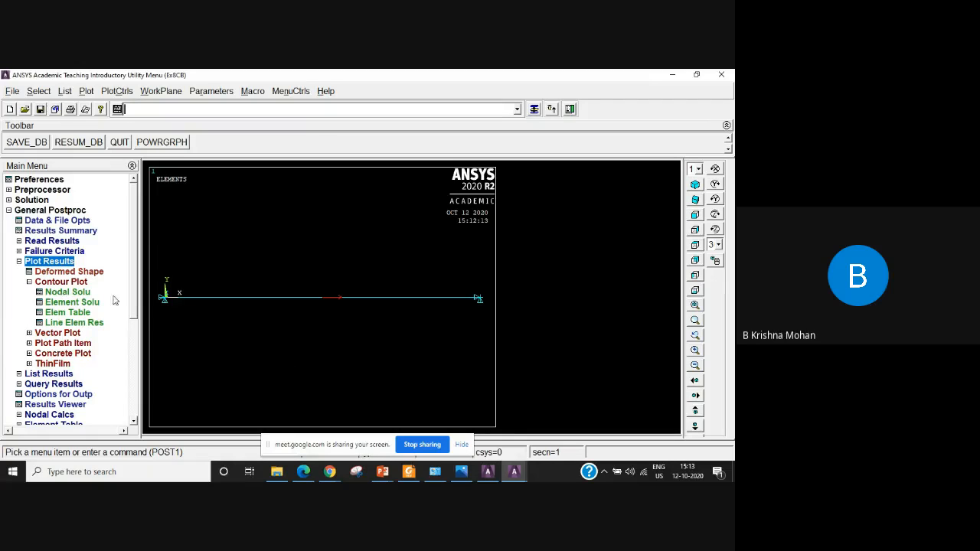
pyautogui.click(67, 291)
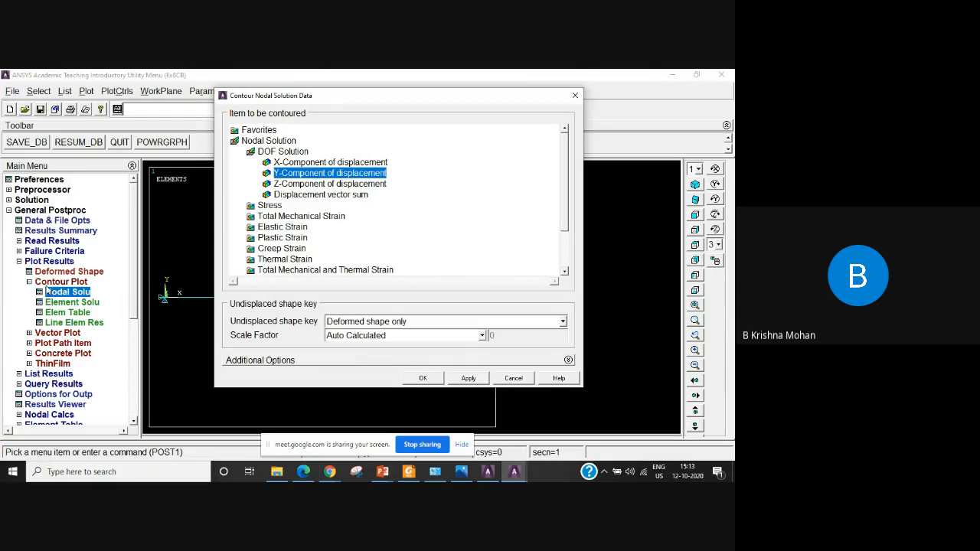
pyautogui.click(78, 295)
pyautogui.click(348, 195)
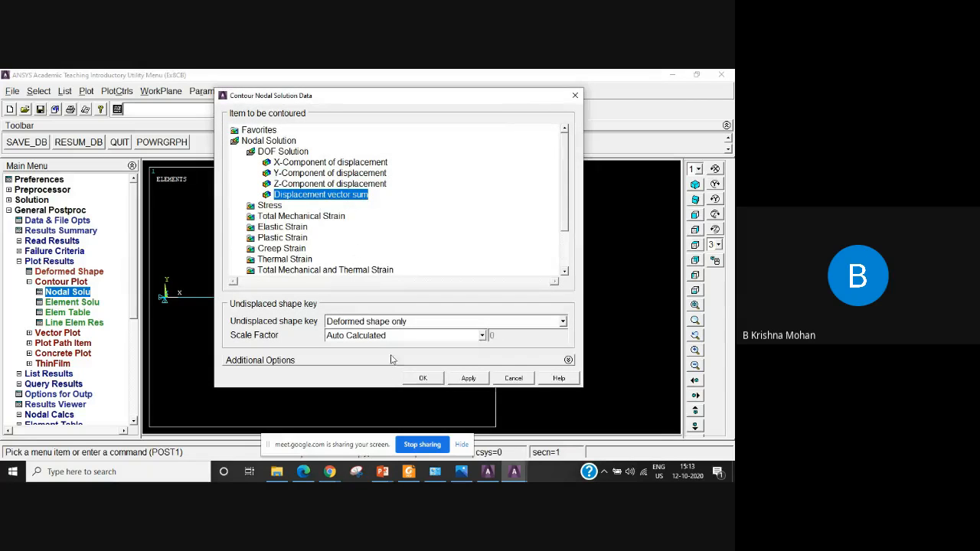
pyautogui.click(421, 378)
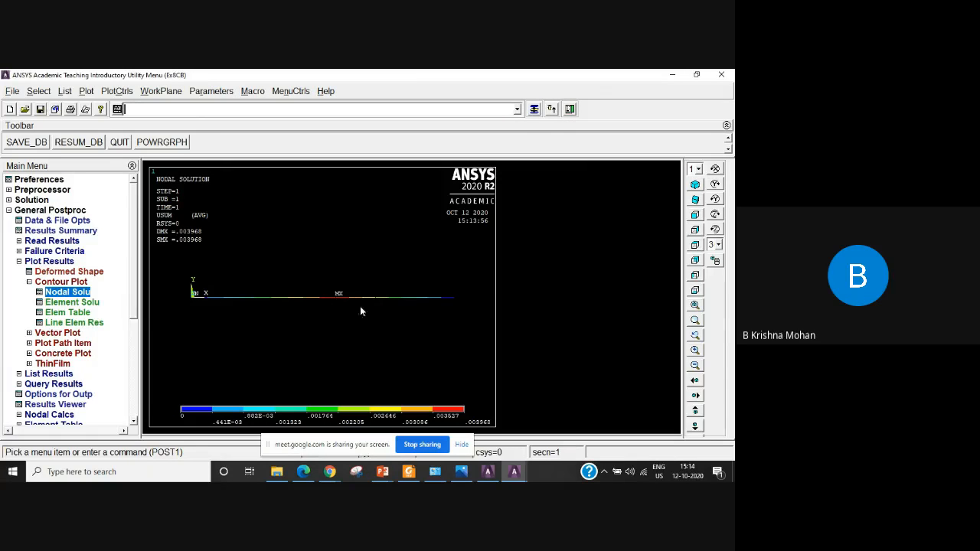
# Plot the deformed shape of the bar together with its undeformed edge.
pyautogui.click(30, 282)
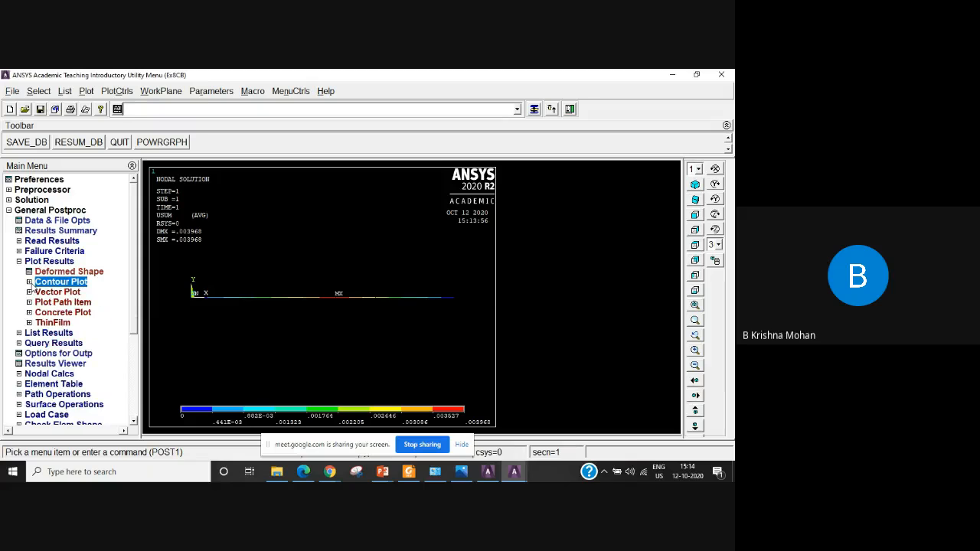
pyautogui.click(49, 272)
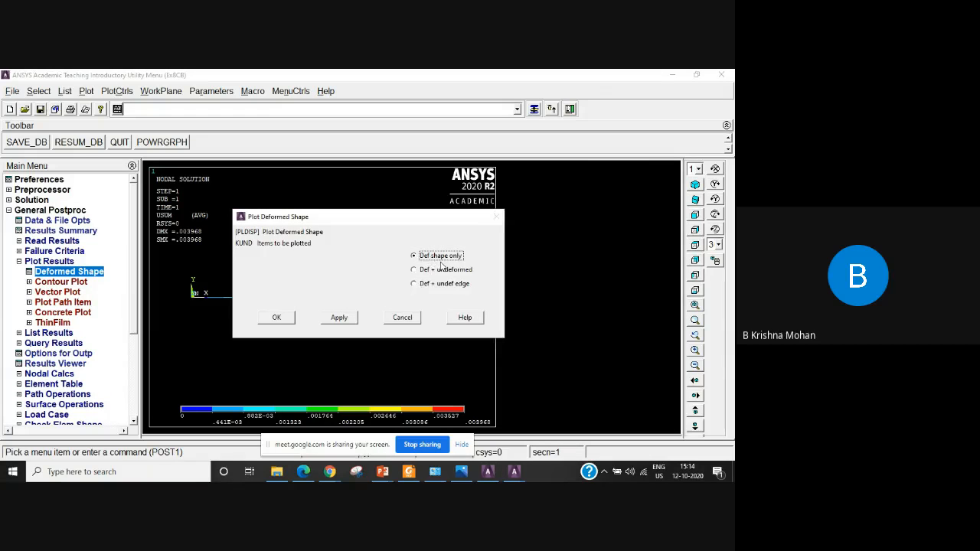
pyautogui.click(414, 284)
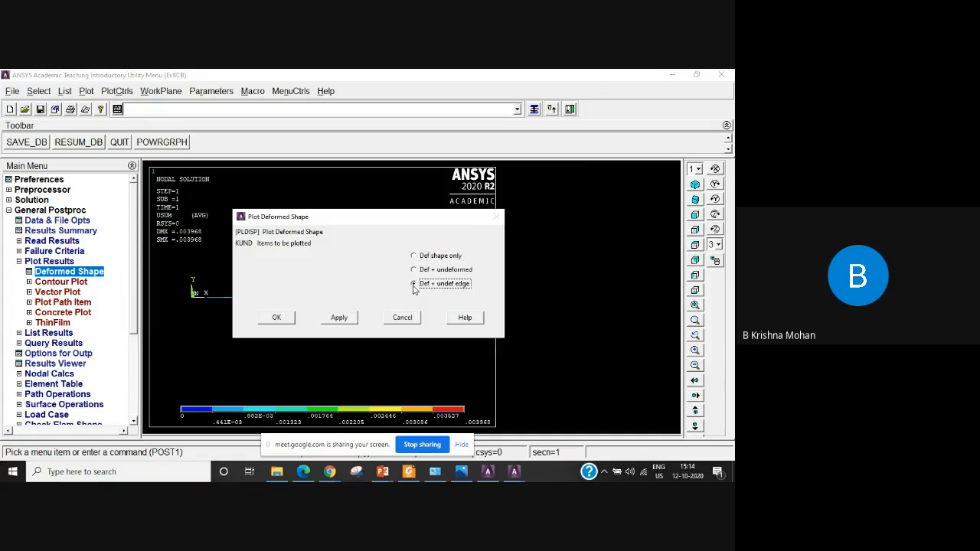
pyautogui.click(277, 318)
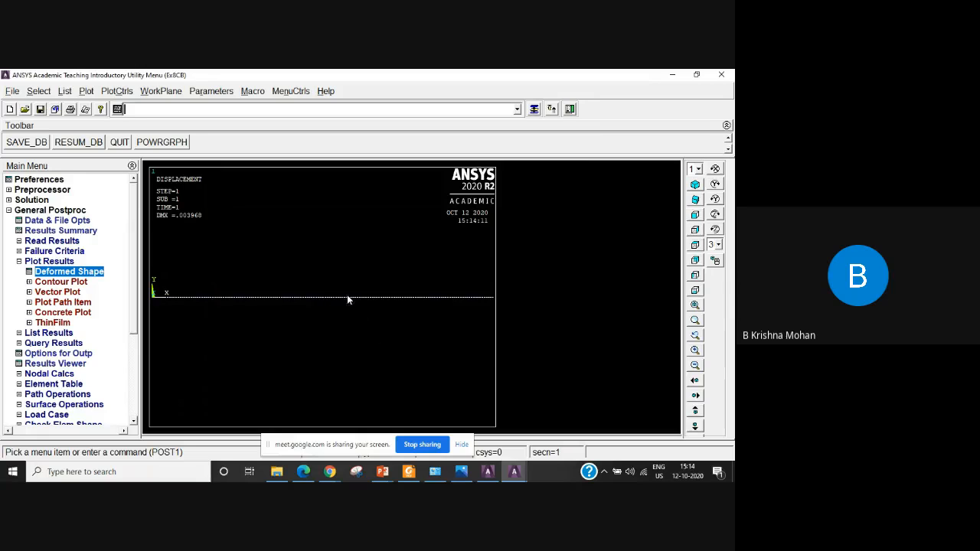
# Plot the nodal solution contour of the displacement vector sum again, with deformed shape only and auto-calculated scale factor.
pyautogui.click(61, 282)
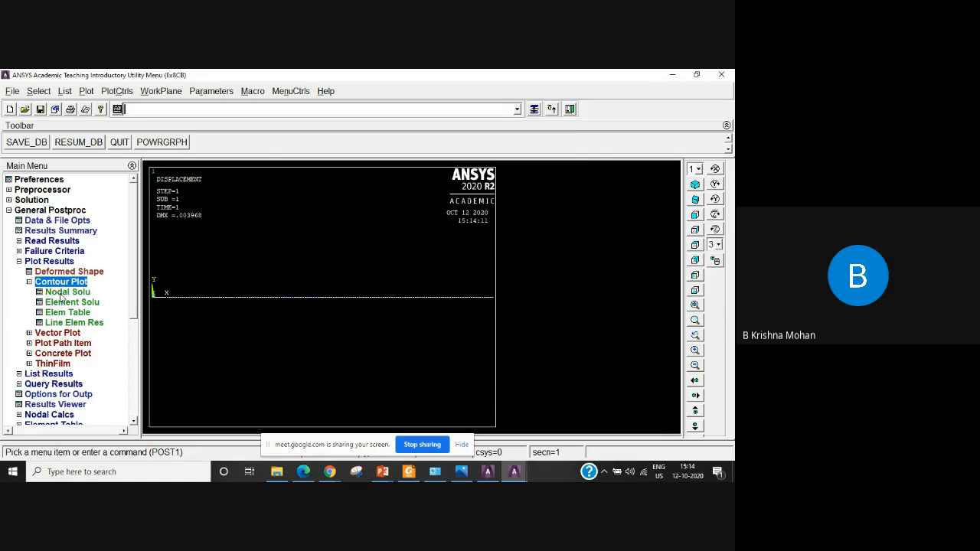
pyautogui.click(61, 293)
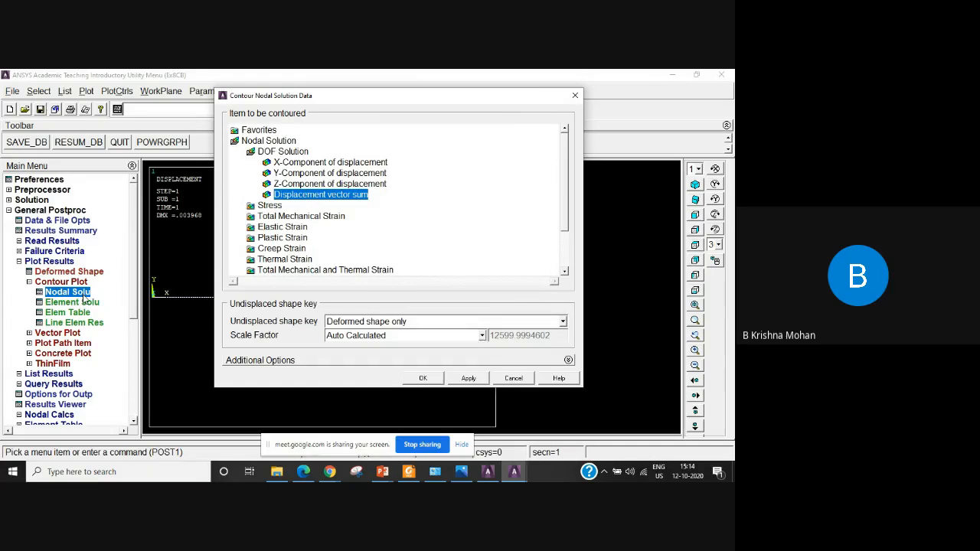
pyautogui.click(424, 379)
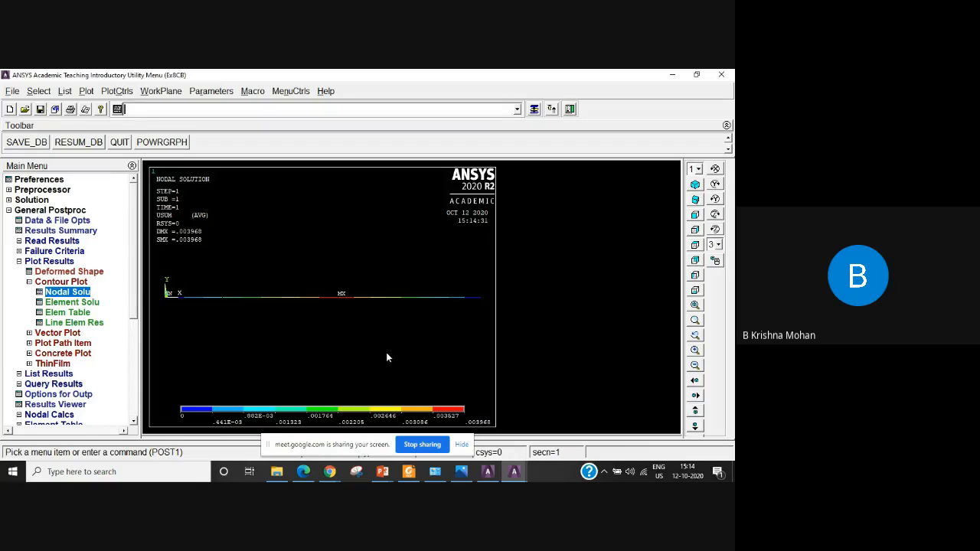
# Plot the element solution contour of the von Mises stress with deformed shape only.
pyautogui.click(61, 302)
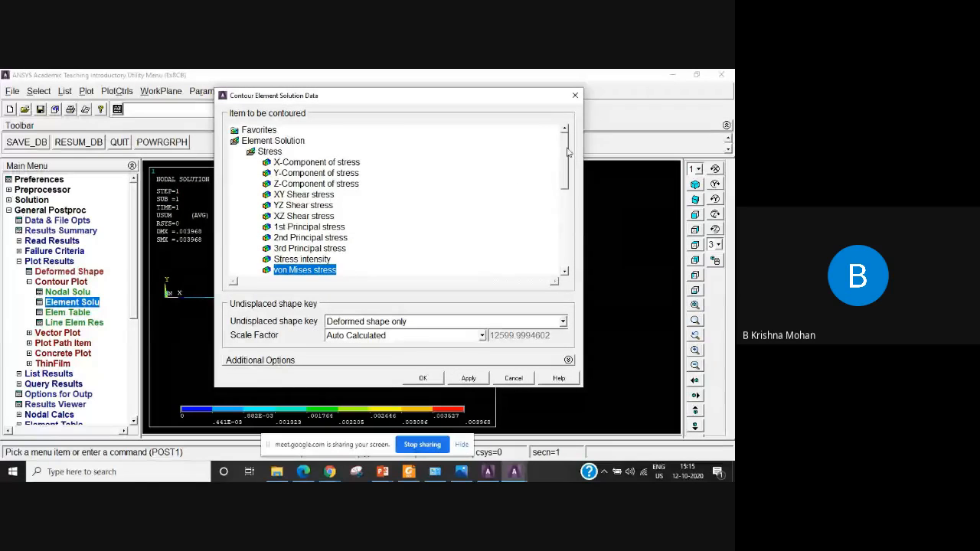
pyautogui.scroll(-1, 568, 169)
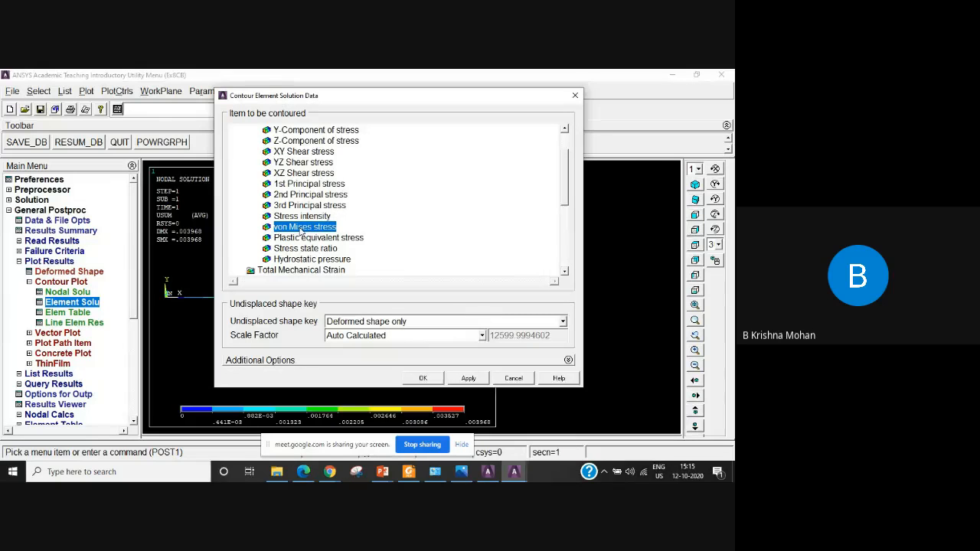
pyautogui.click(423, 378)
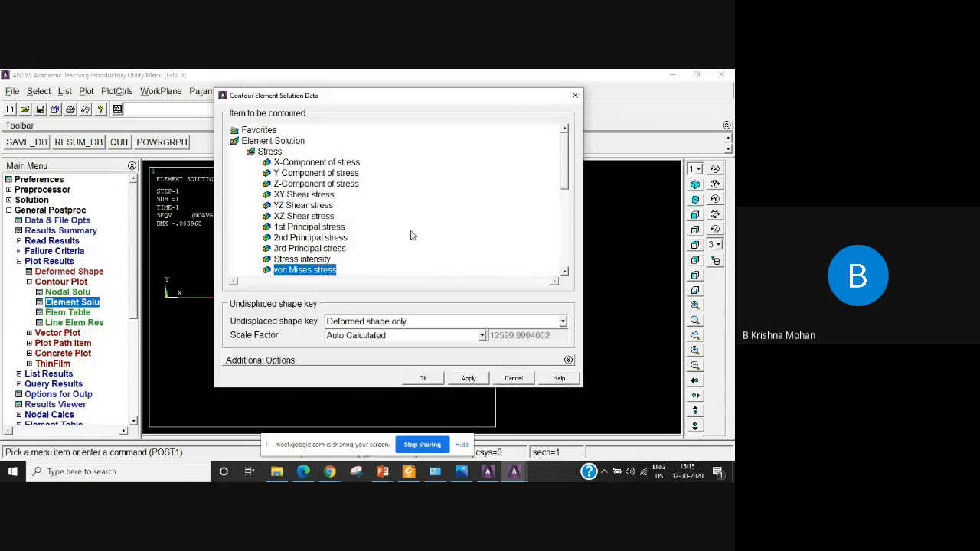
# Plot the element solution contour of the X-component of stress with deformed shape only.
pyautogui.doubleClick(267, 152)
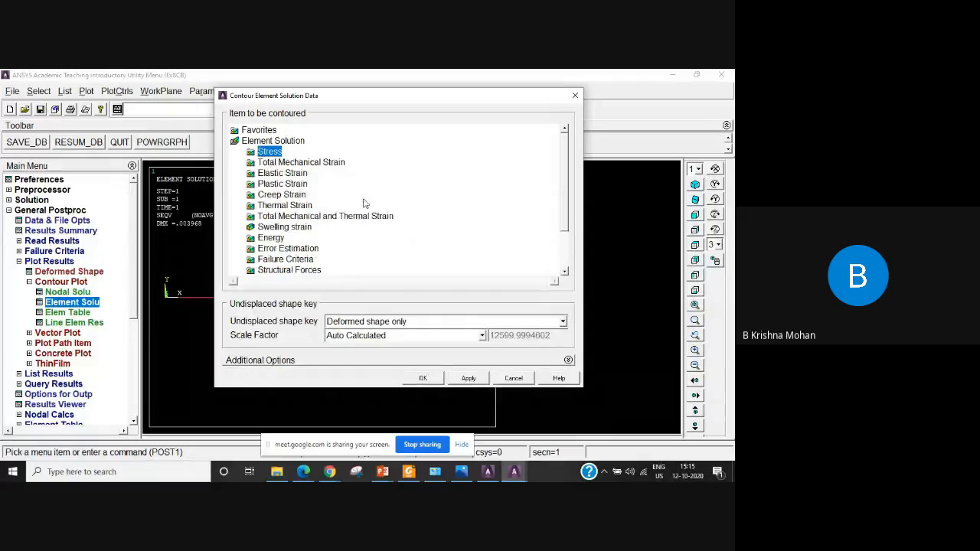
pyautogui.doubleClick(267, 152)
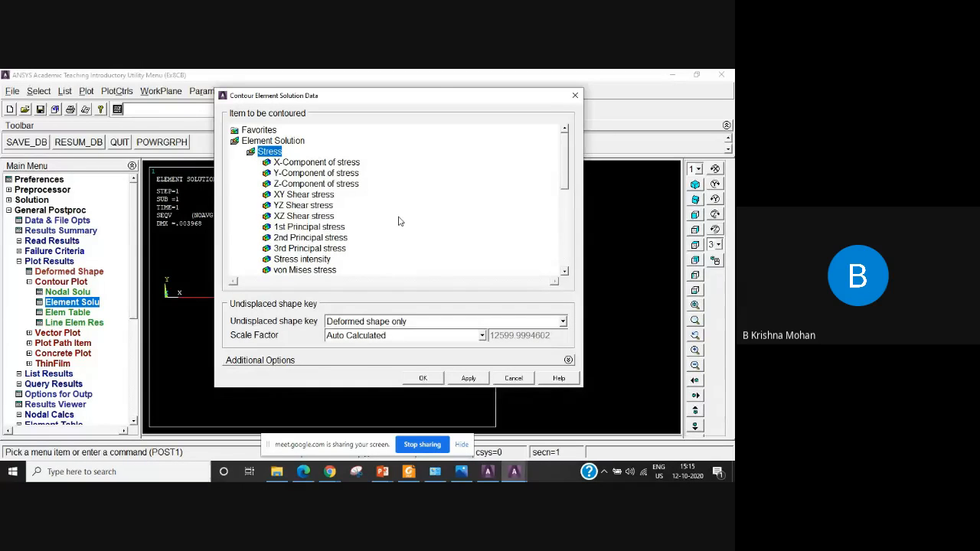
pyautogui.click(320, 163)
pyautogui.click(421, 377)
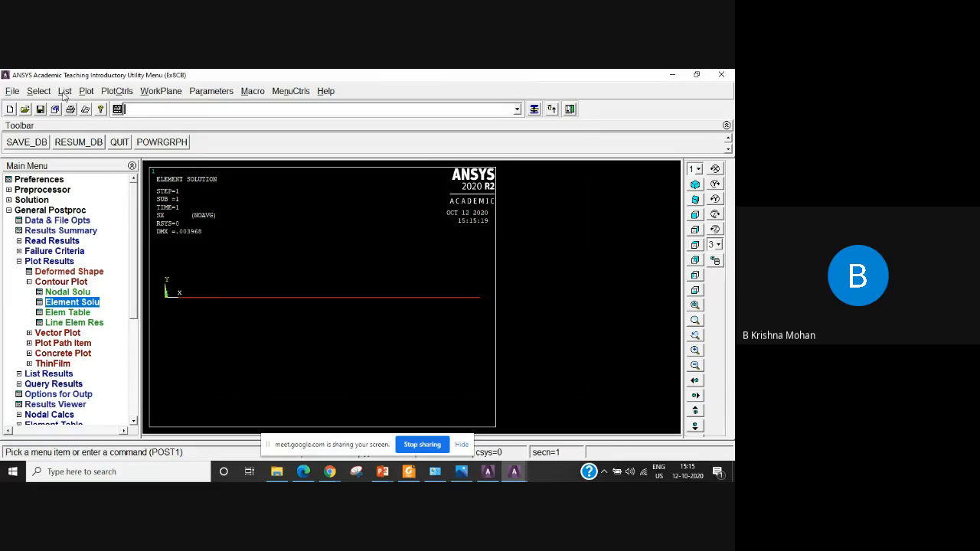
# List the element solution for von Mises stress, examine the SEQV column for both LINK180 elements, and close the listing.
pyautogui.click(29, 283)
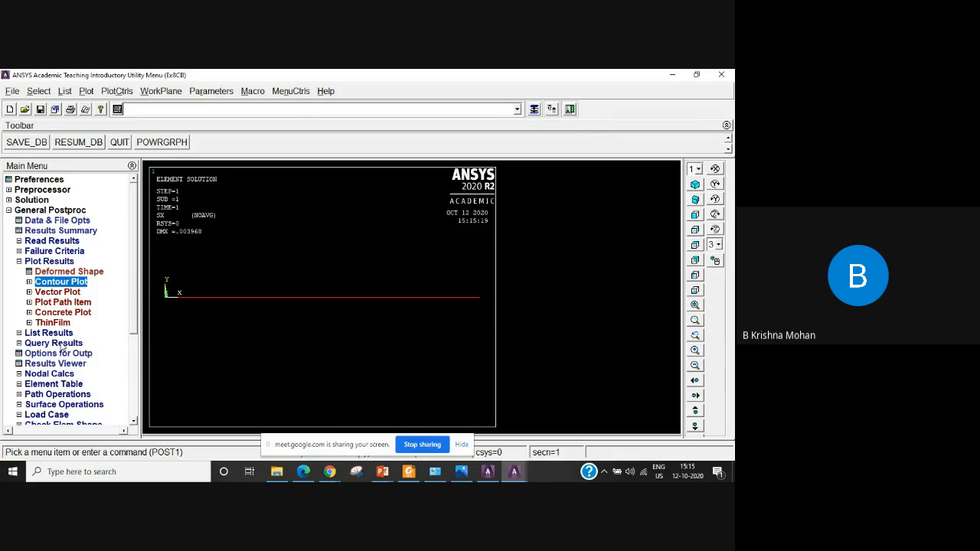
pyautogui.click(19, 261)
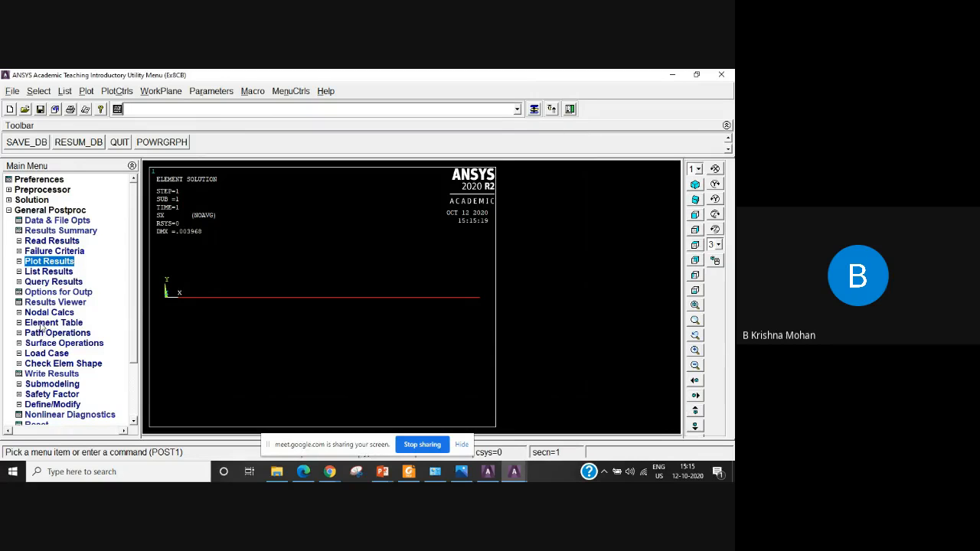
pyautogui.click(36, 272)
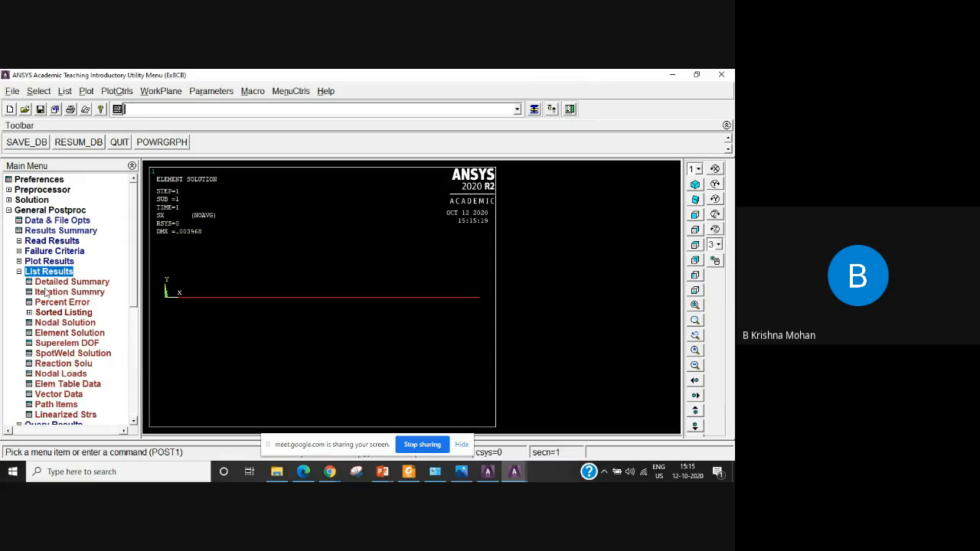
pyautogui.click(98, 333)
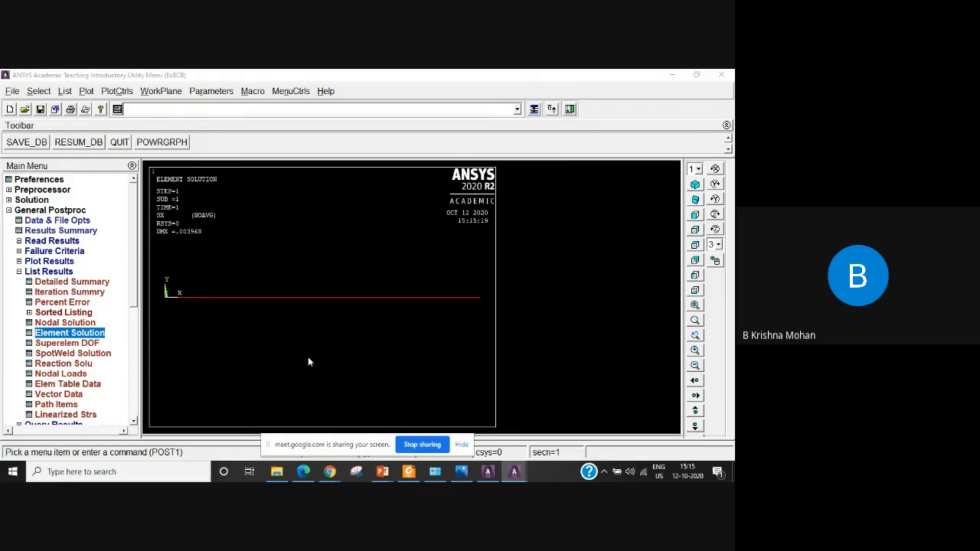
pyautogui.click(304, 228)
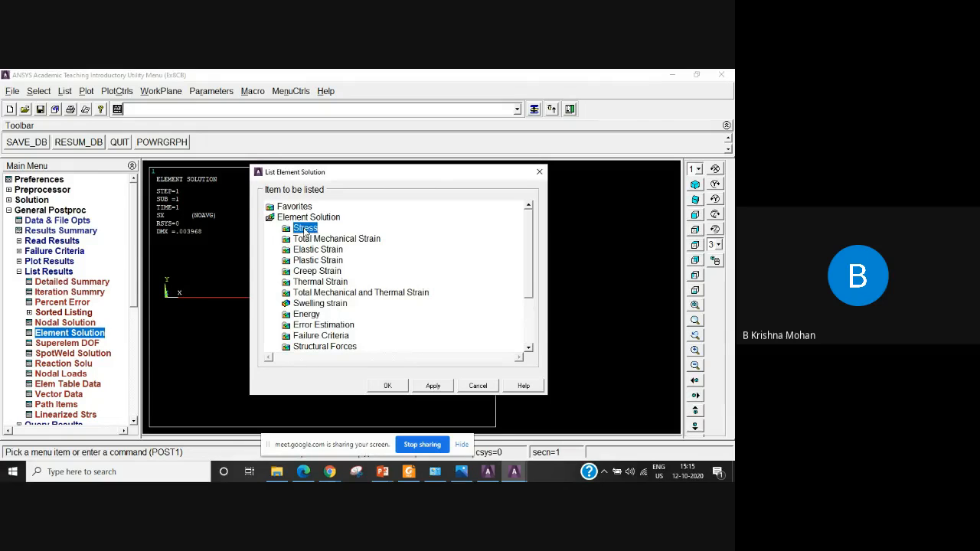
pyautogui.doubleClick(305, 228)
pyautogui.click(340, 349)
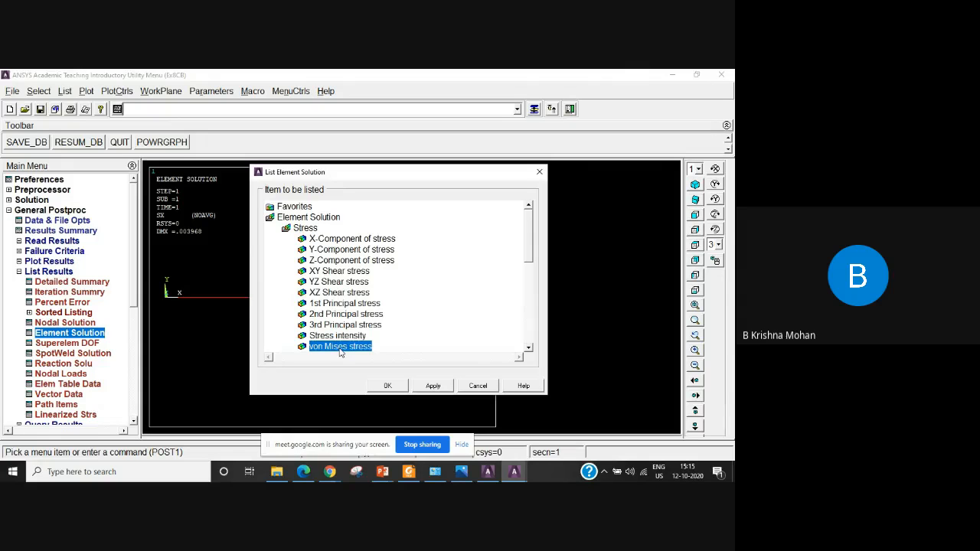
pyautogui.click(387, 385)
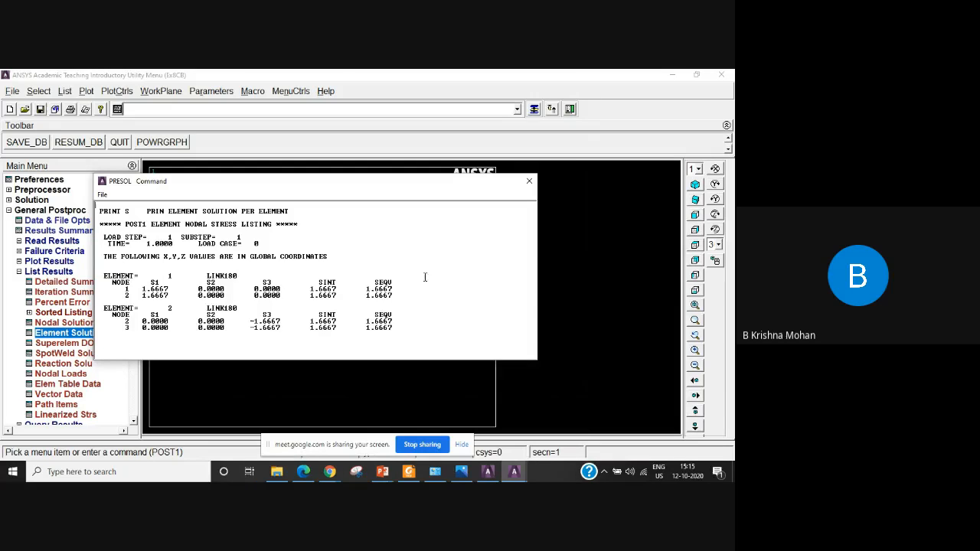
pyautogui.moveTo(371, 281); pyautogui.dragTo(399, 280)
pyautogui.click(529, 182)
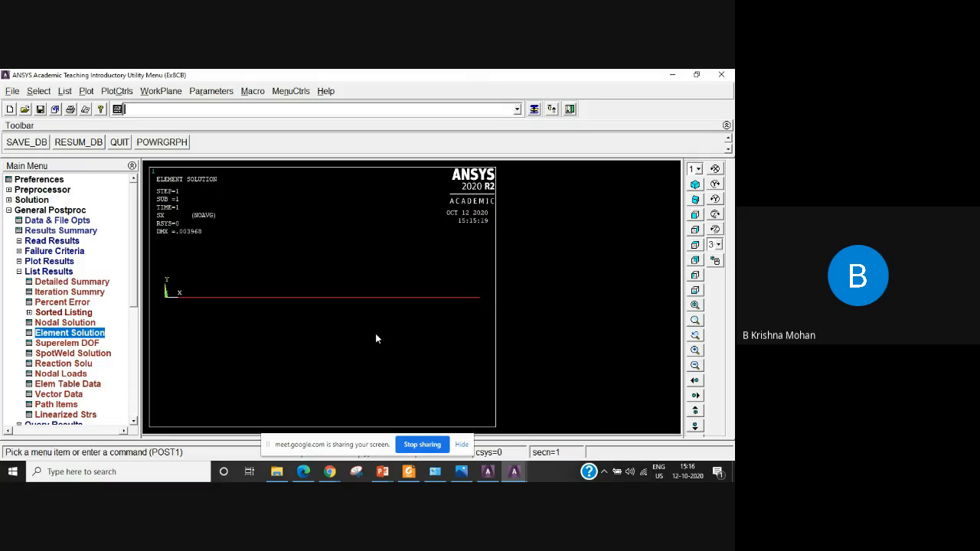
# Move the screen-sharing notice aside, switch to the Google Meet call in Chrome and stop recording the meeting.
pyautogui.moveTo(342, 447); pyautogui.dragTo(79, 450)
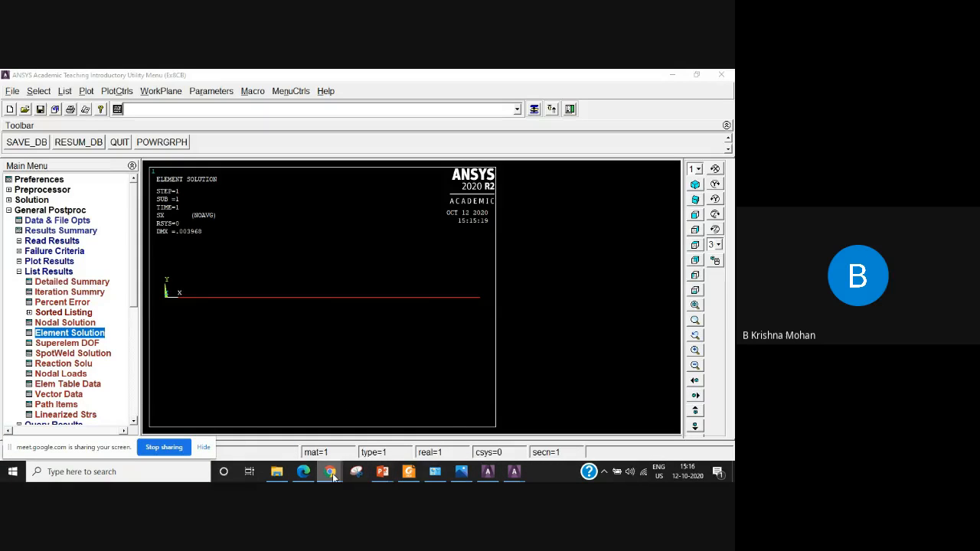
pyautogui.moveTo(331, 472)
pyautogui.moveTo(359, 447)
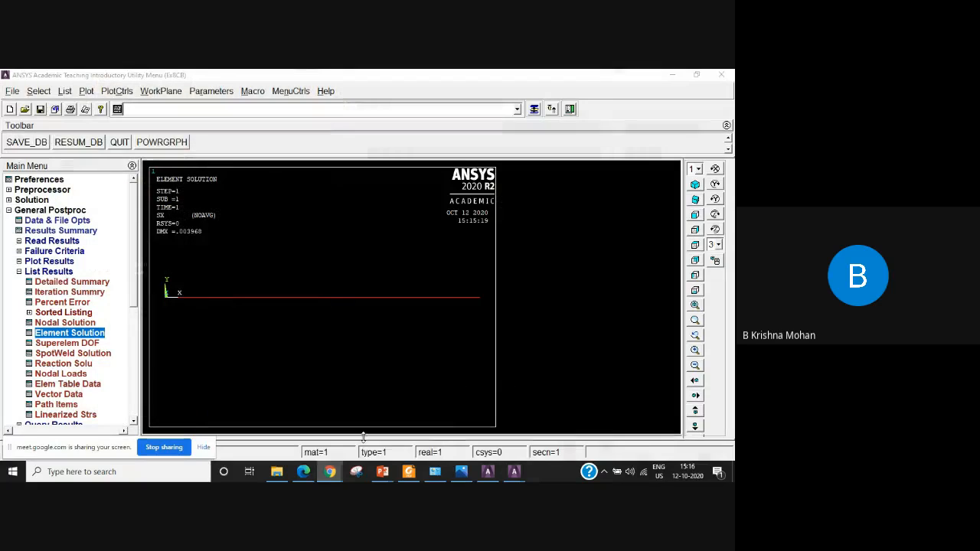
pyautogui.click(271, 439)
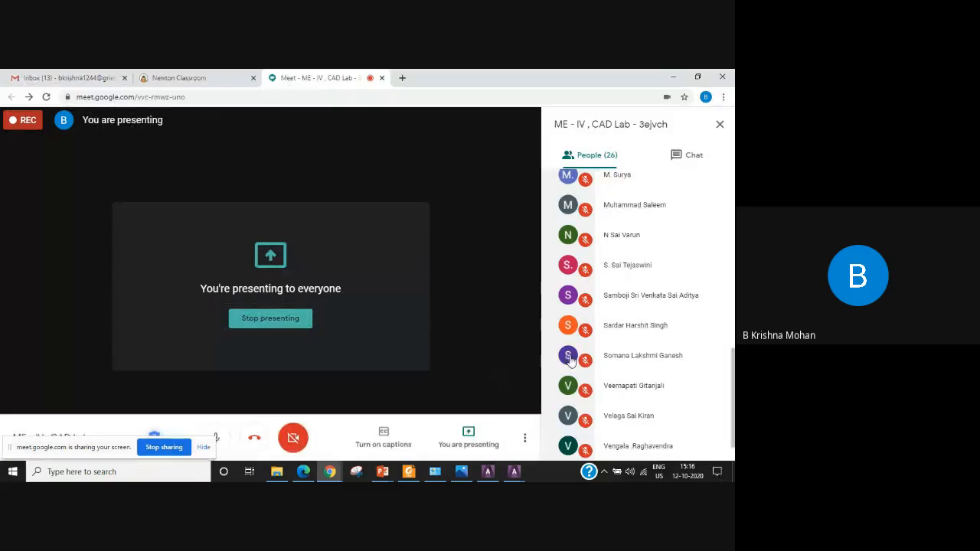
pyautogui.click(524, 437)
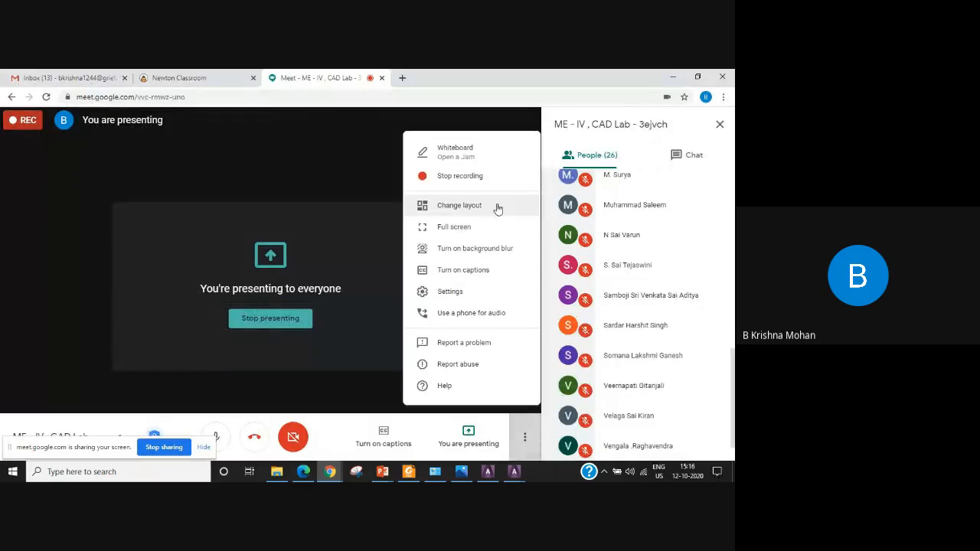
pyautogui.click(463, 181)
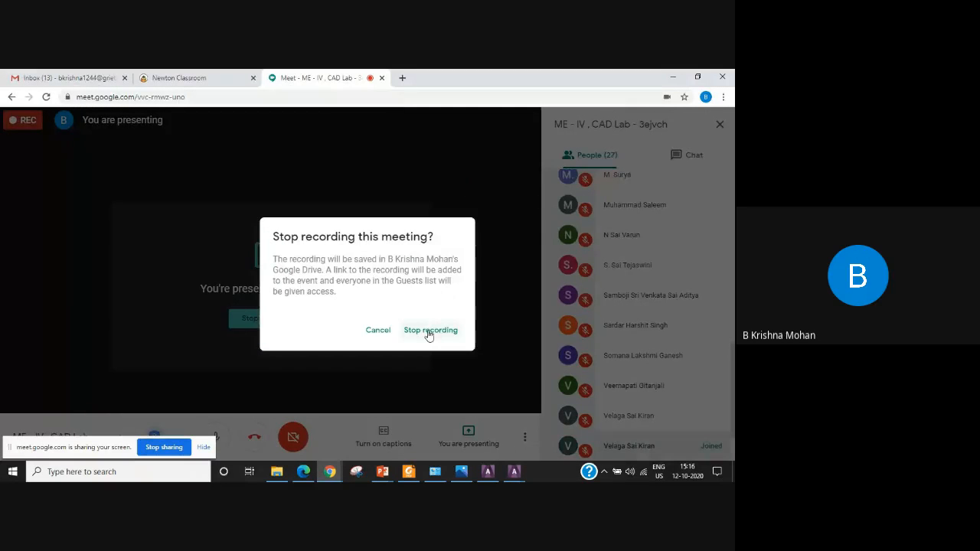